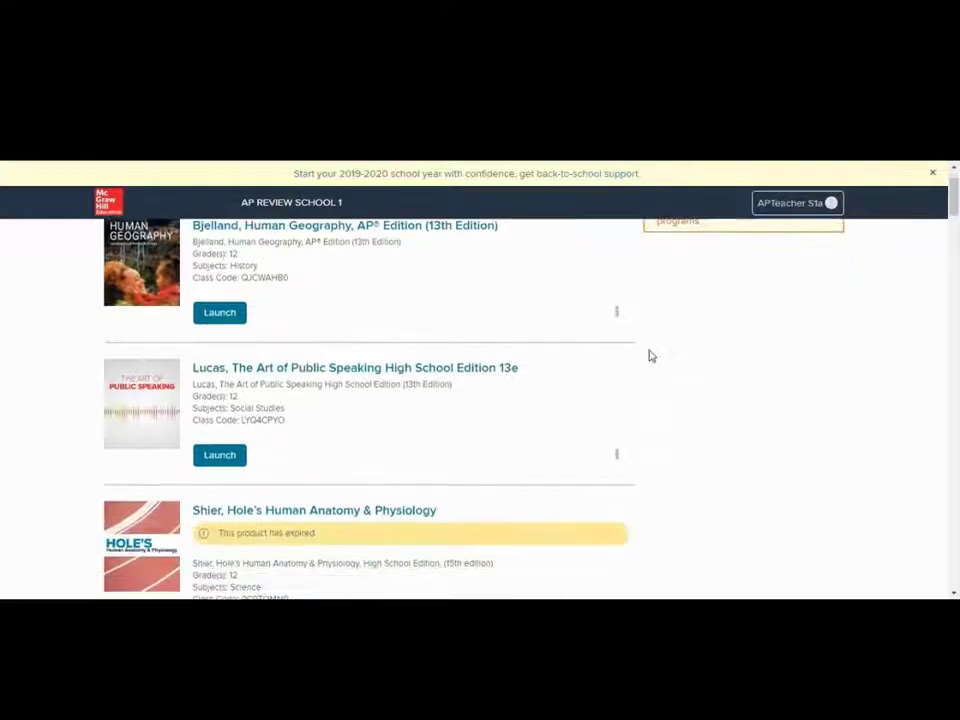
- Find the AP US History class based on Davidson, Experience History (9e) in the program list and launch it
scroll(651, 355, down, 3)
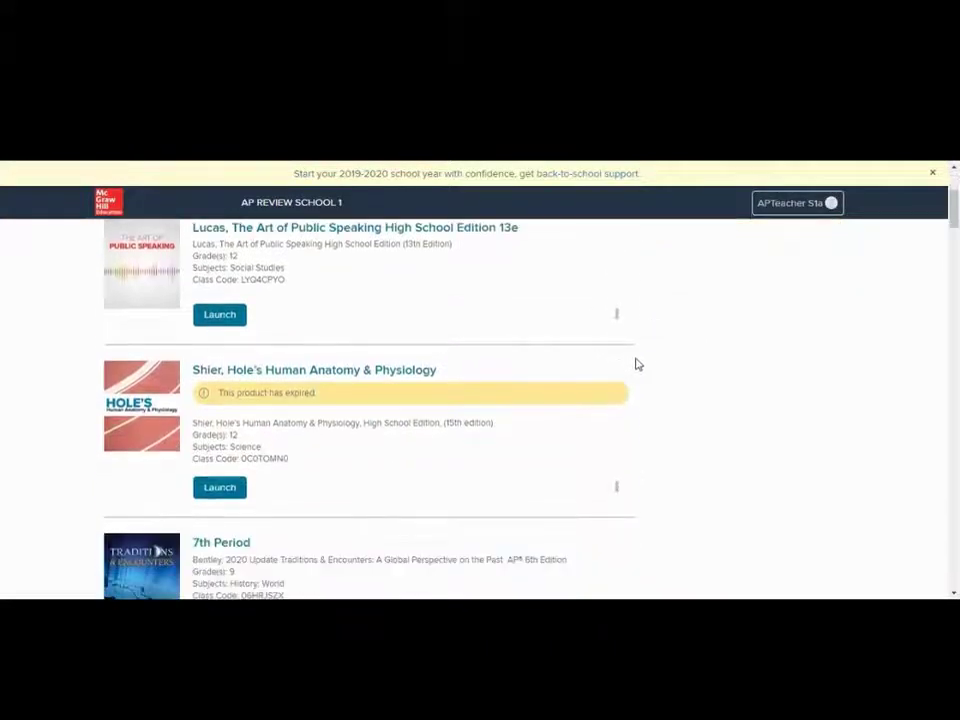
scroll(636, 364, down, 4)
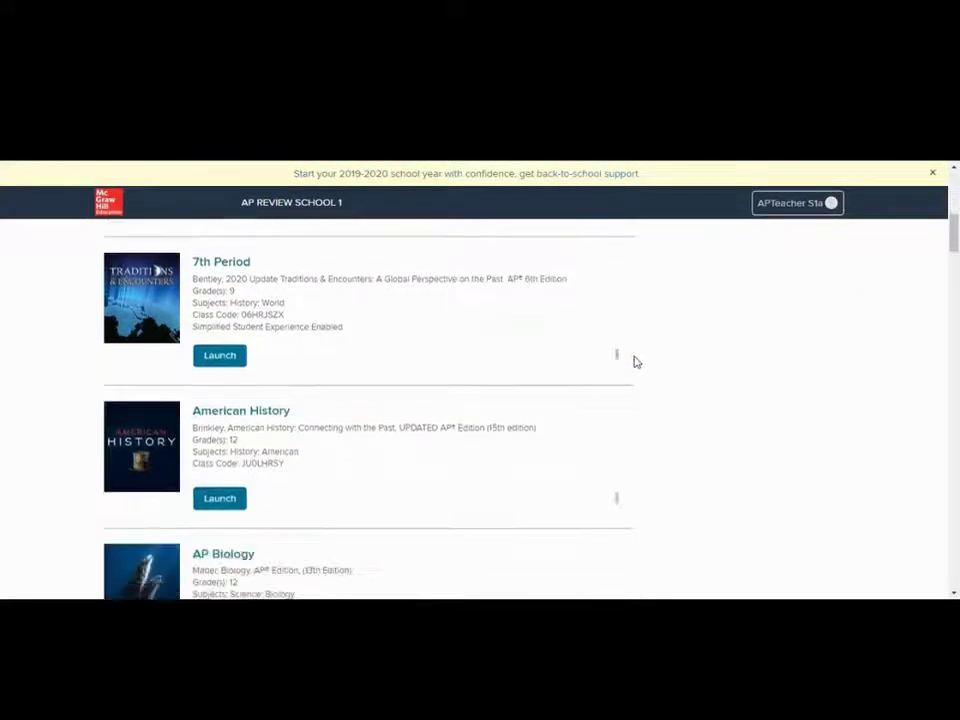
scroll(636, 362, down, 8)
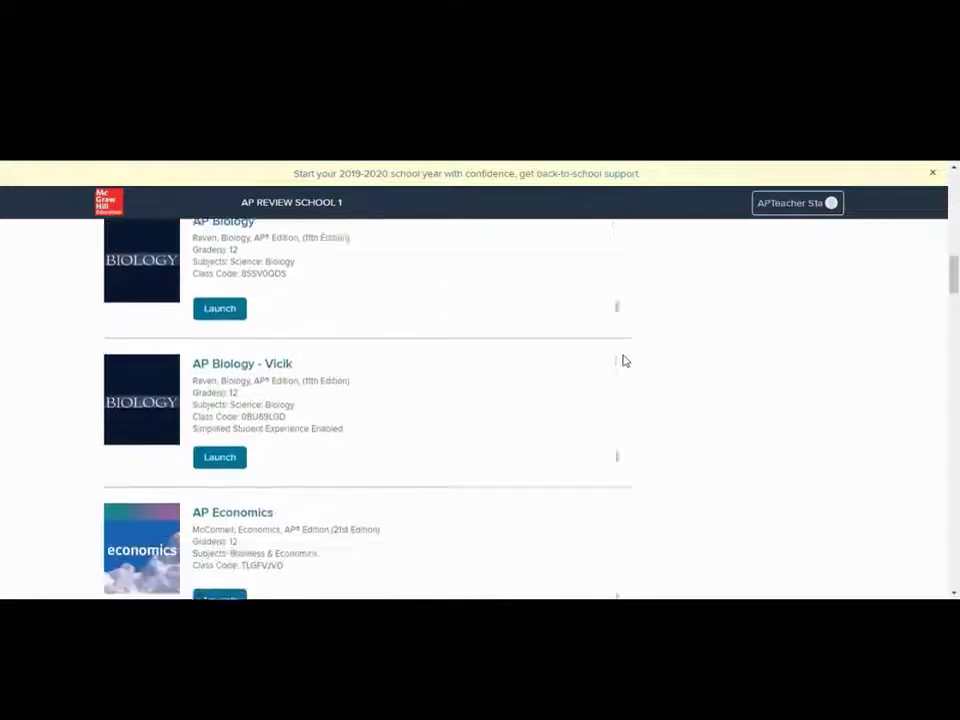
scroll(622, 364, down, 12)
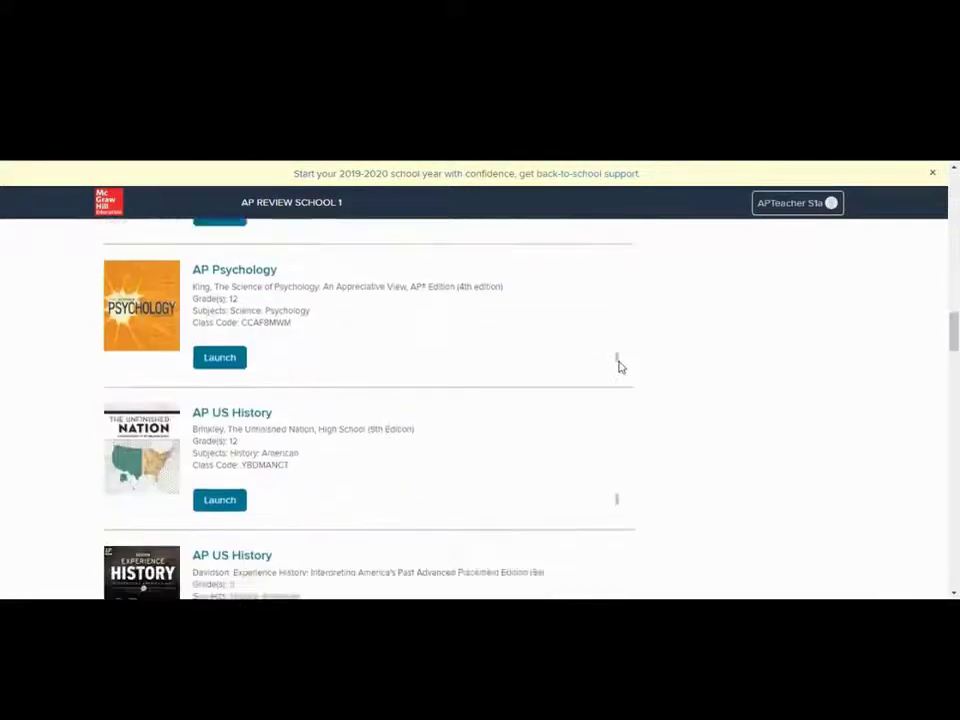
scroll(617, 373, down, 6)
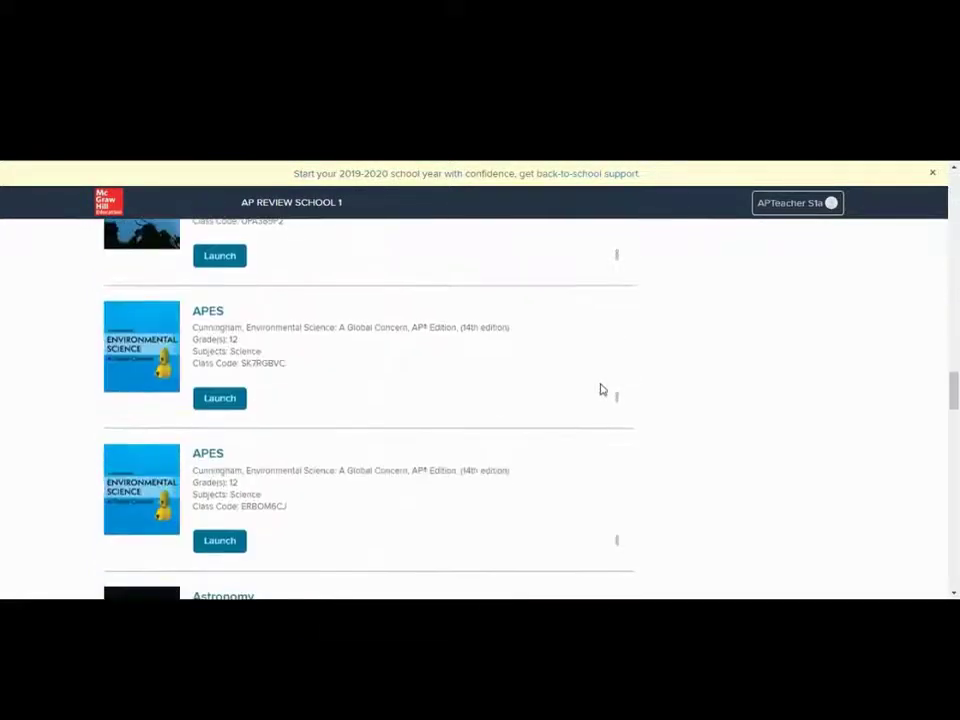
scroll(600, 390, up, 4)
scroll(600, 390, up, 3)
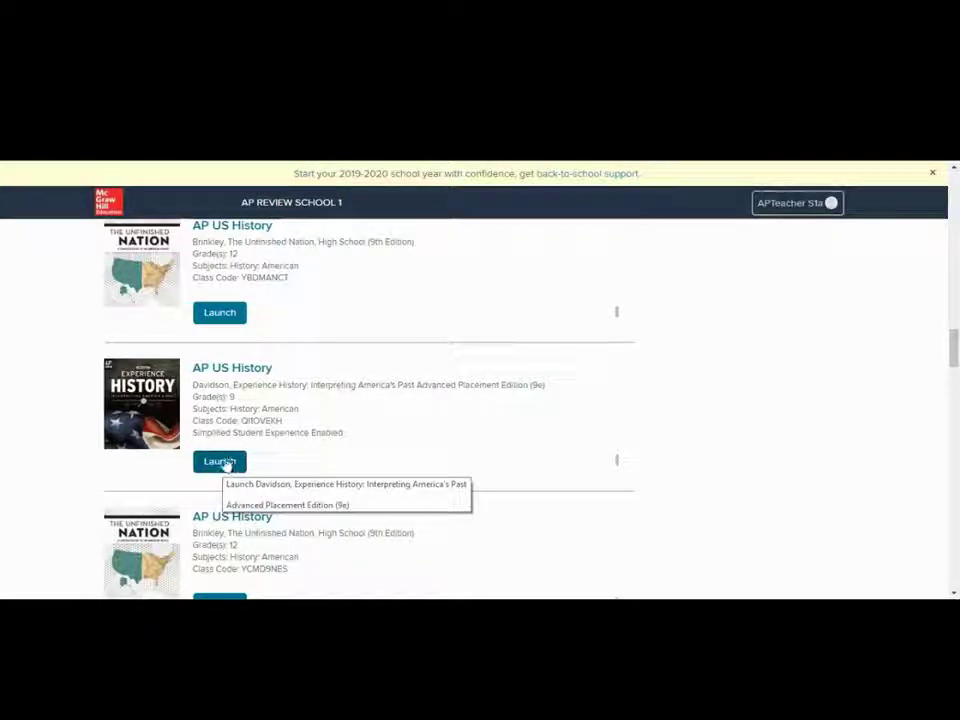
click(222, 463)
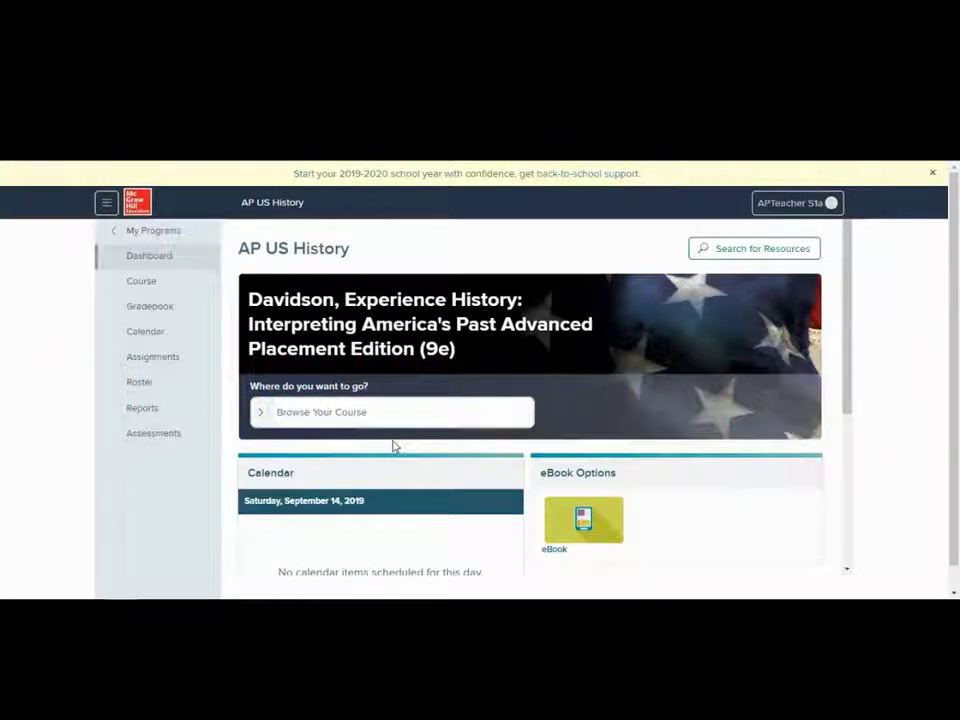
- Look over the class dashboard's calendar, eBook option and additional AP resources
scroll(394, 446, down, 1)
scroll(392, 448, down, 2)
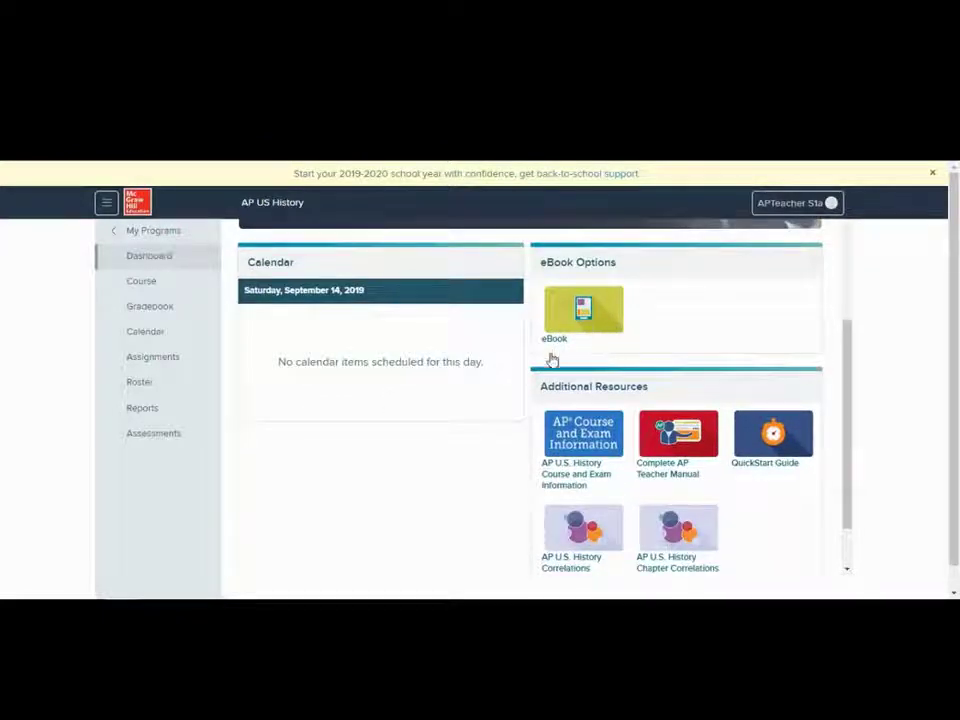
scroll(551, 360, down, 1)
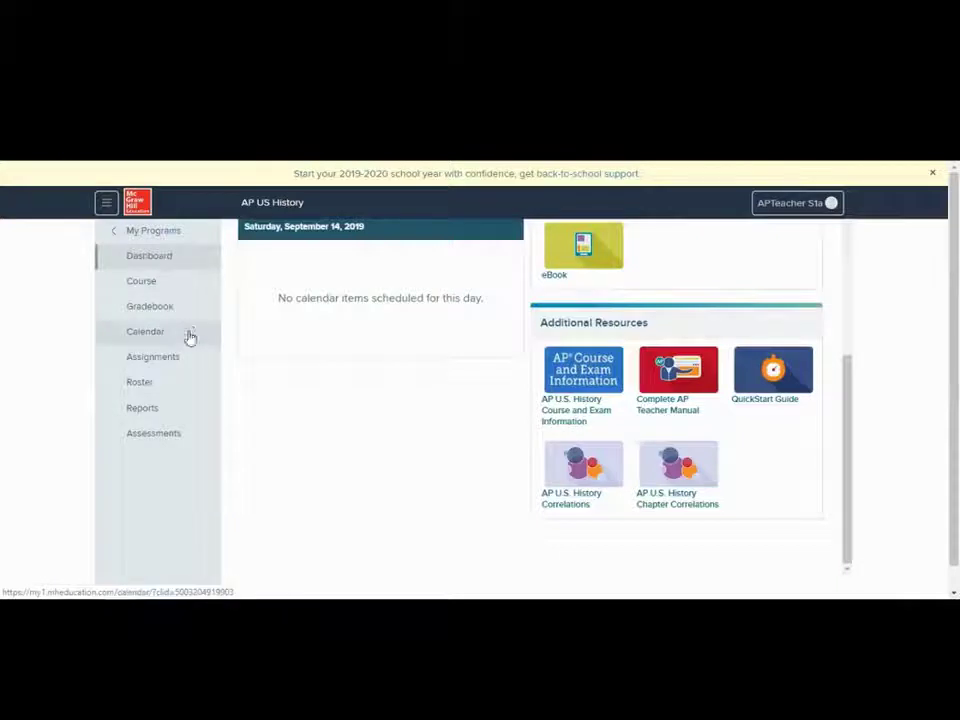
scroll(516, 471, up, 5)
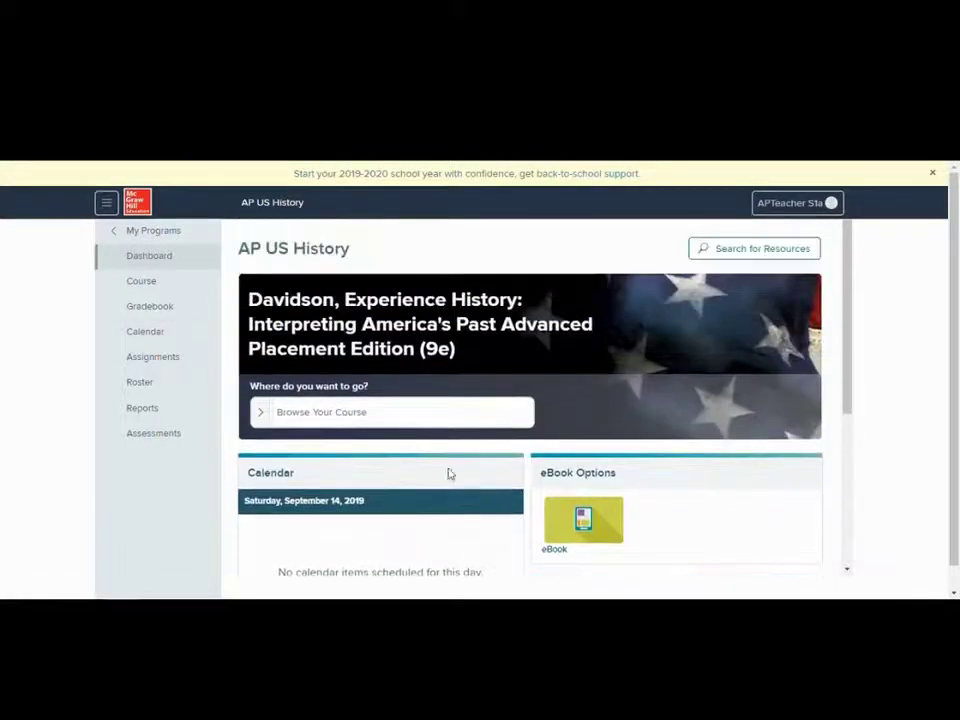
- View the class gradebook and open the student roster, highlighting the code students use to enroll
click(163, 310)
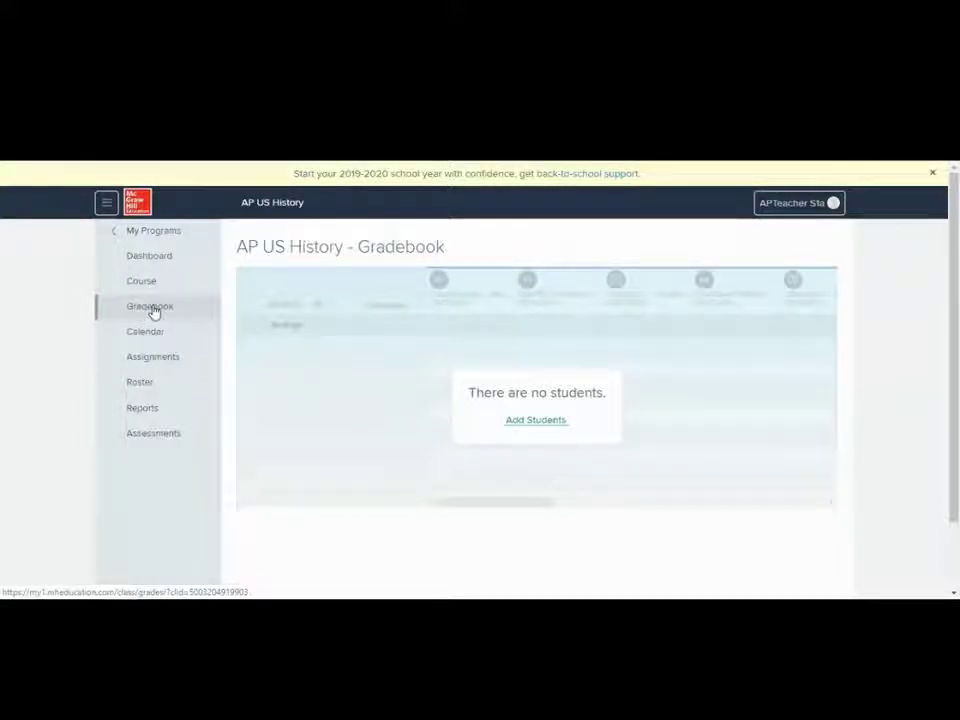
click(142, 388)
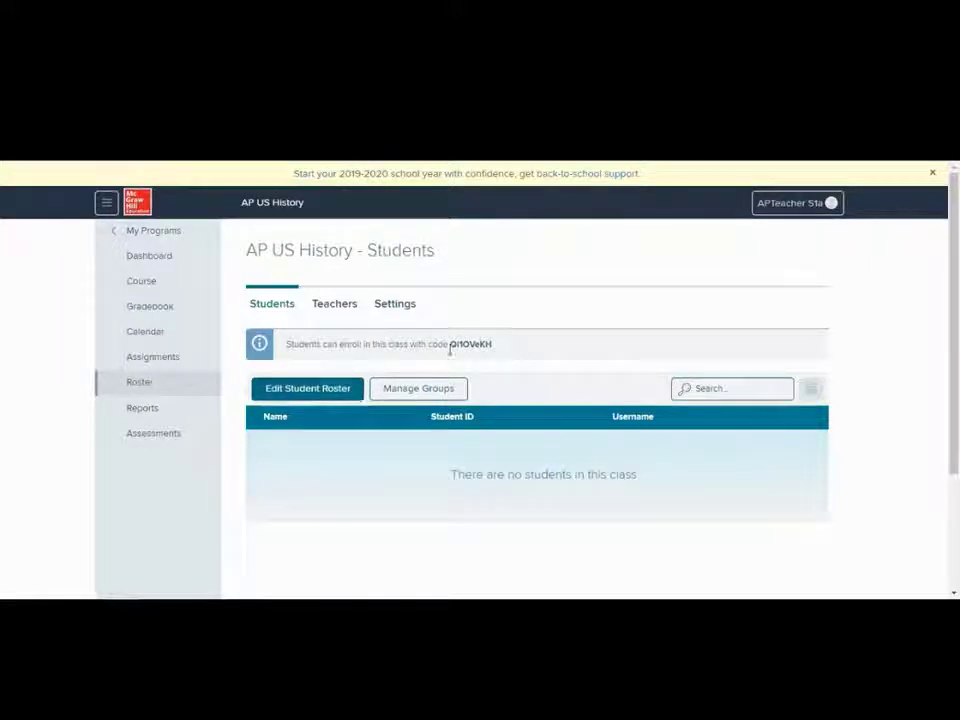
drag(450, 343, 491, 344)
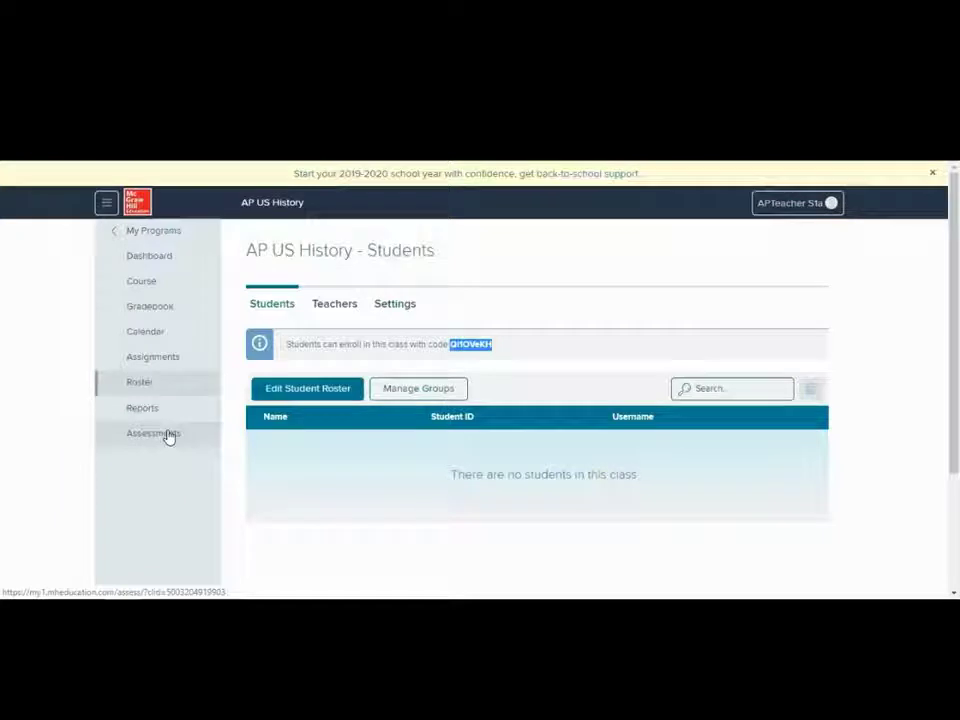
- Return to the class dashboard and open Chapter 10: The Opening of America 1815-1850 from AP Core: Experience History
click(155, 257)
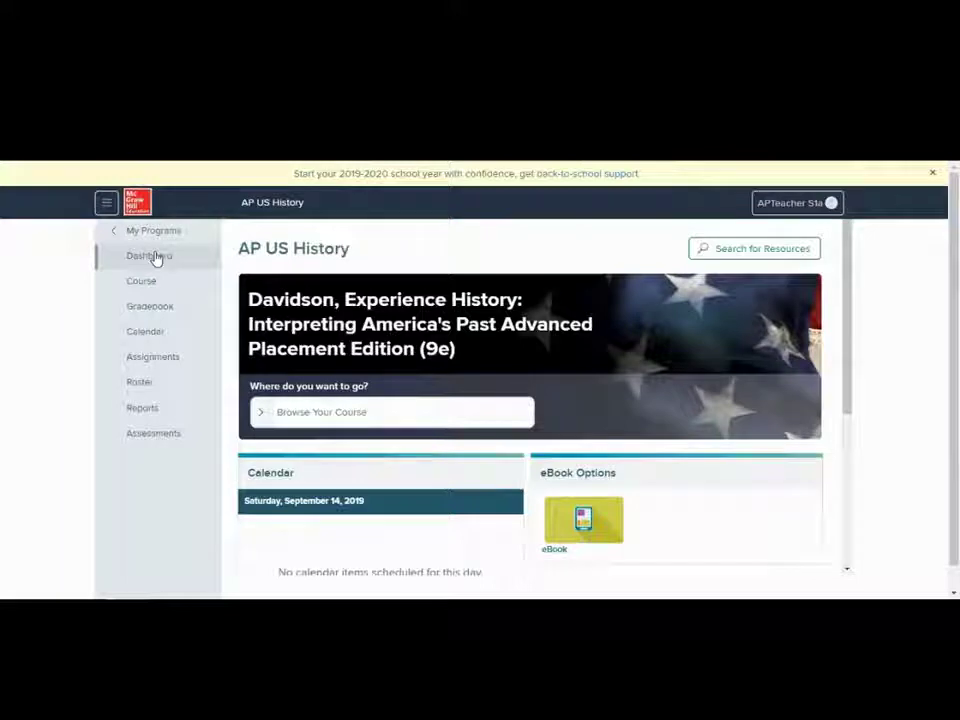
scroll(212, 318, down, 1)
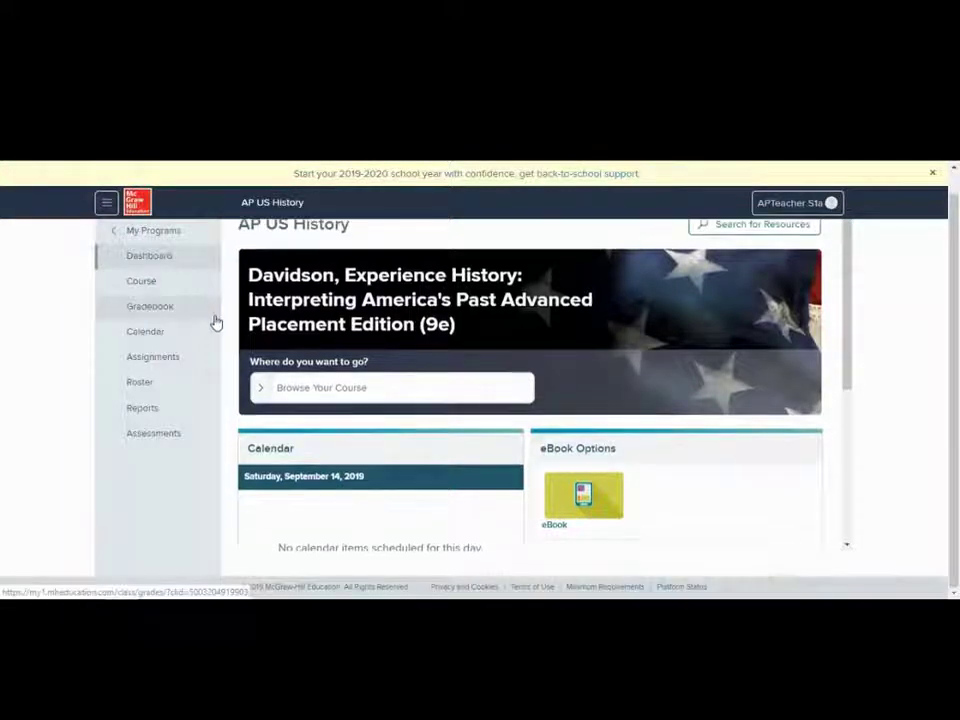
click(260, 393)
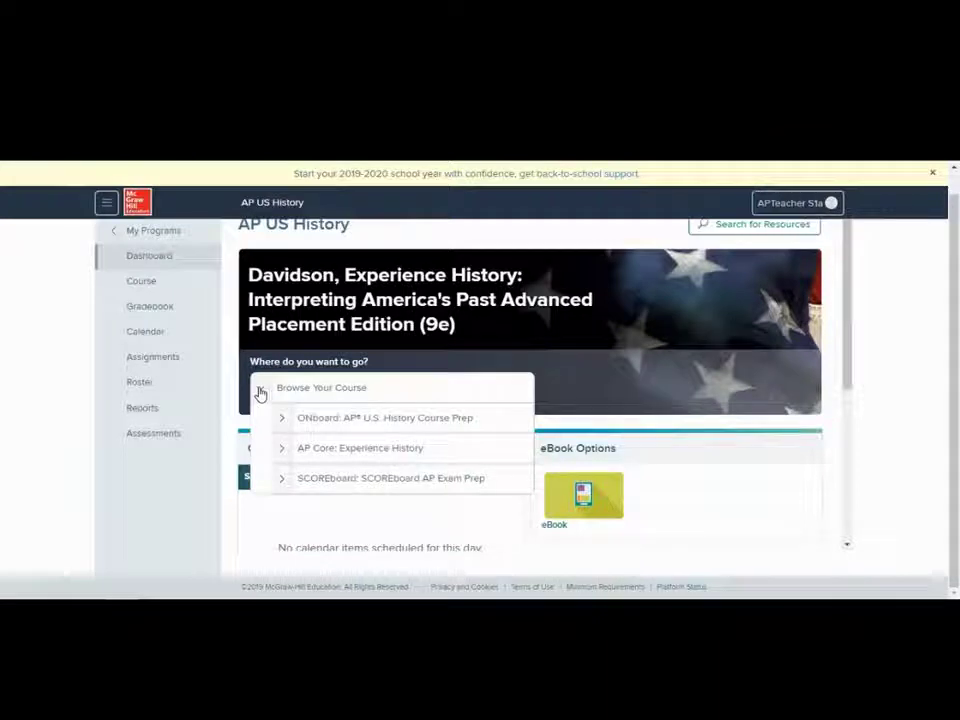
click(282, 452)
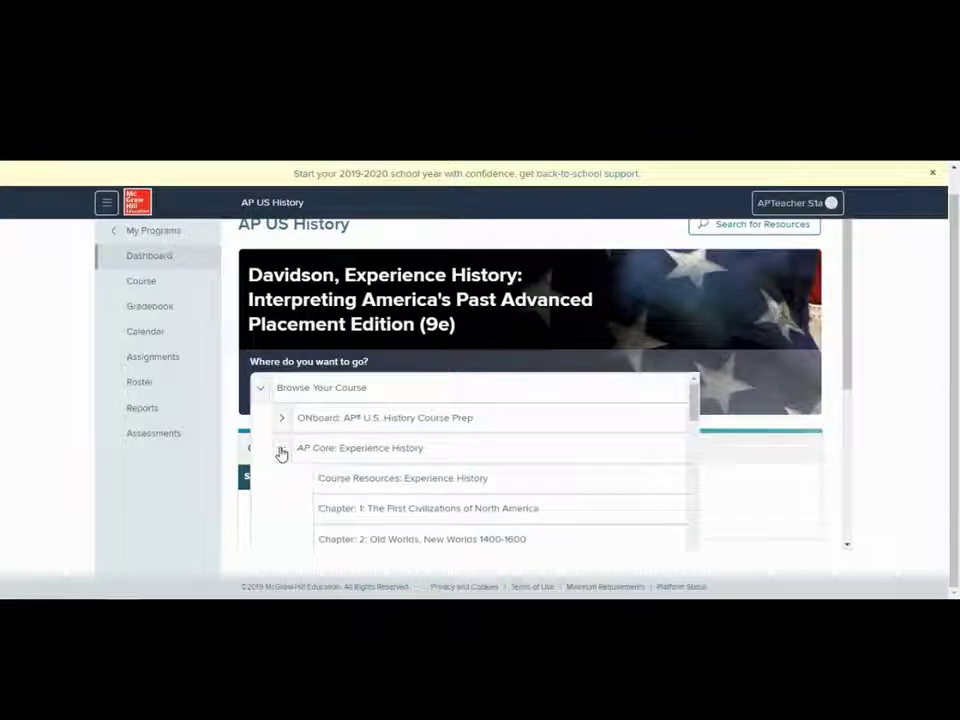
scroll(335, 483, down, 4)
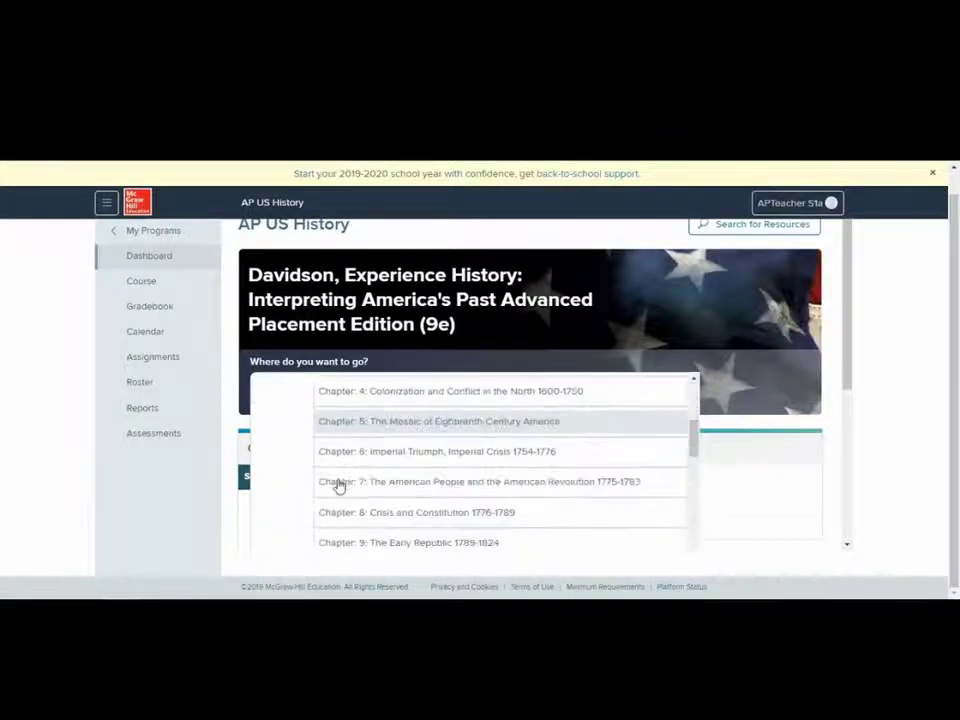
scroll(360, 447, down, 4)
scroll(354, 467, up, 1)
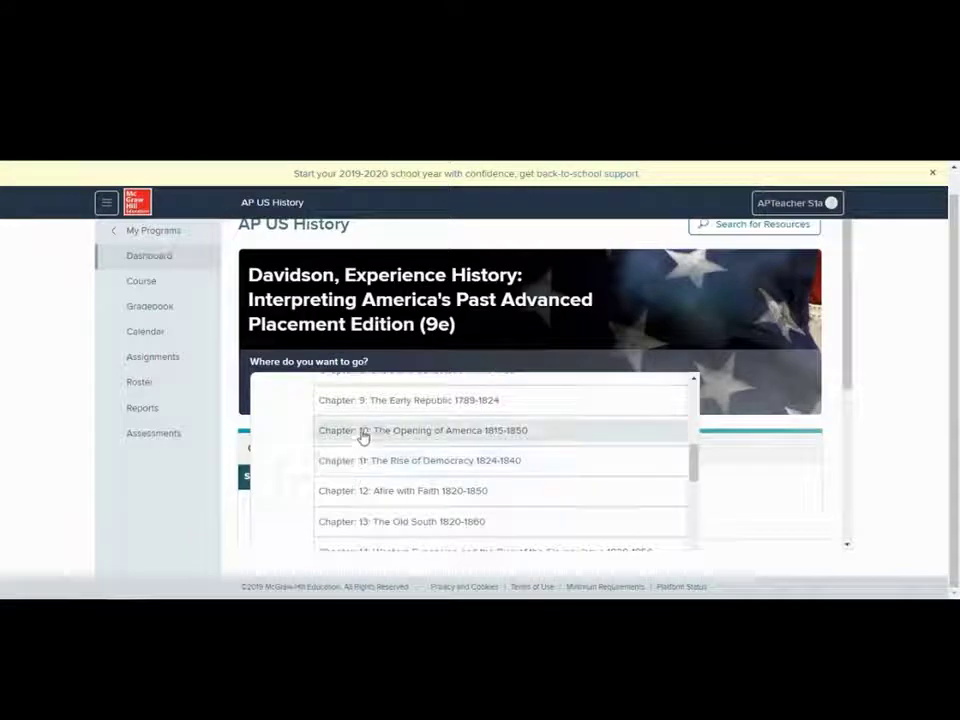
double_click(363, 433)
click(364, 437)
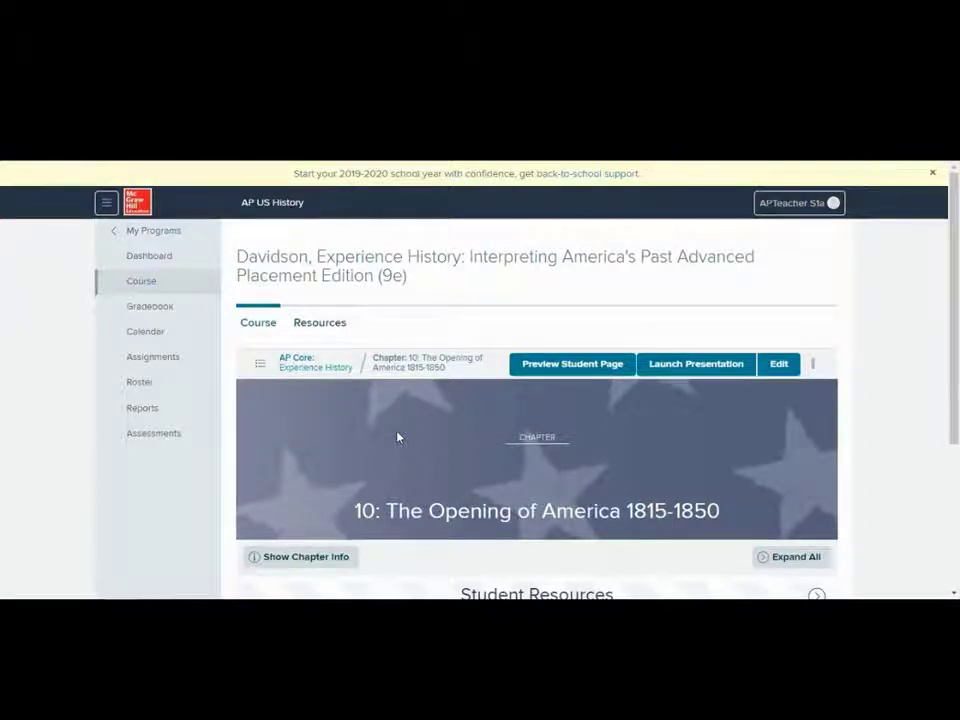
- Show the Chapter 10 info and read its AP overview, teaching notes and AP suggested assignments
scroll(397, 437, down, 1)
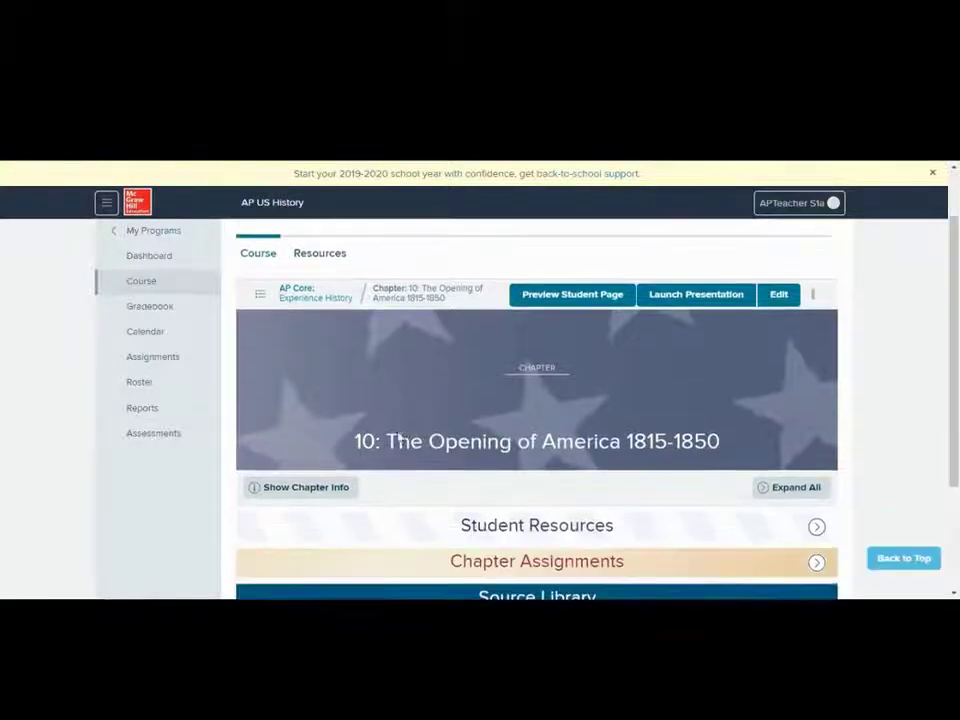
scroll(401, 446, down, 1)
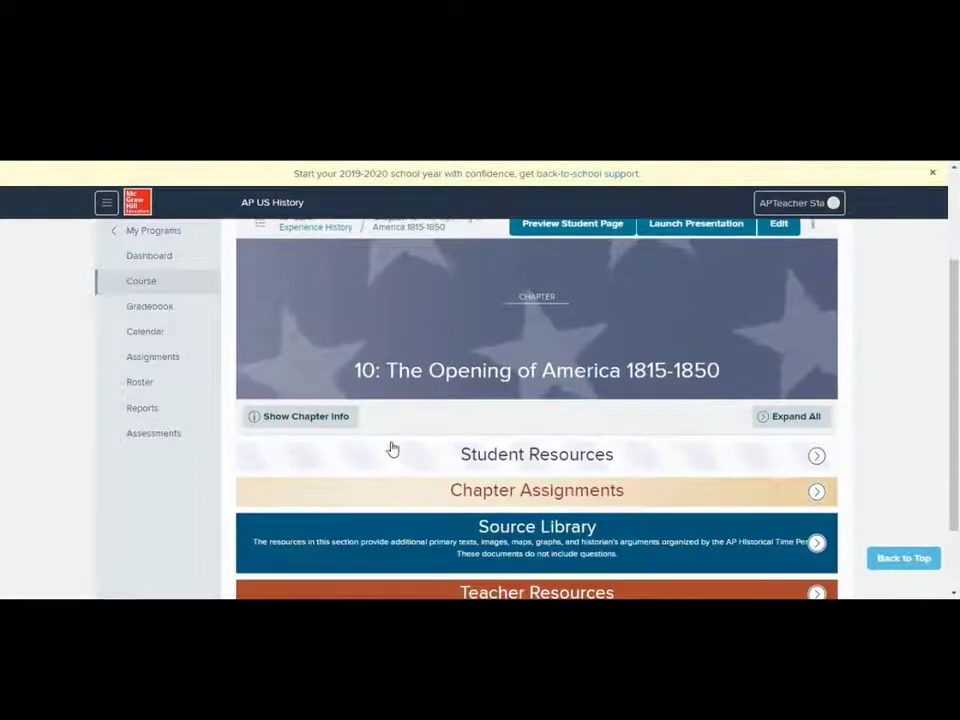
click(300, 418)
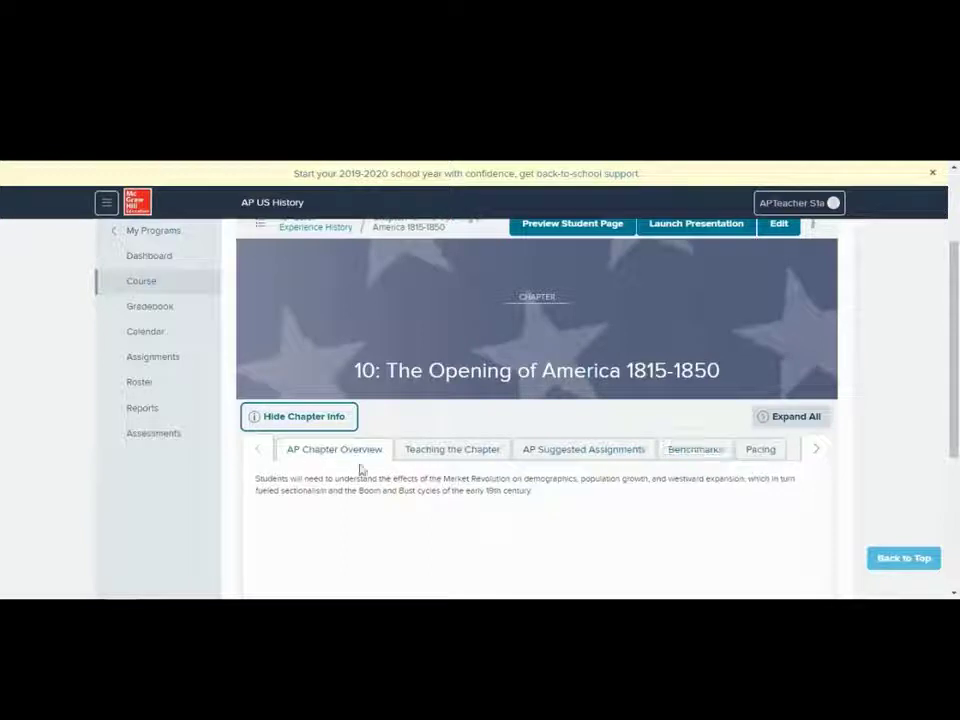
click(428, 452)
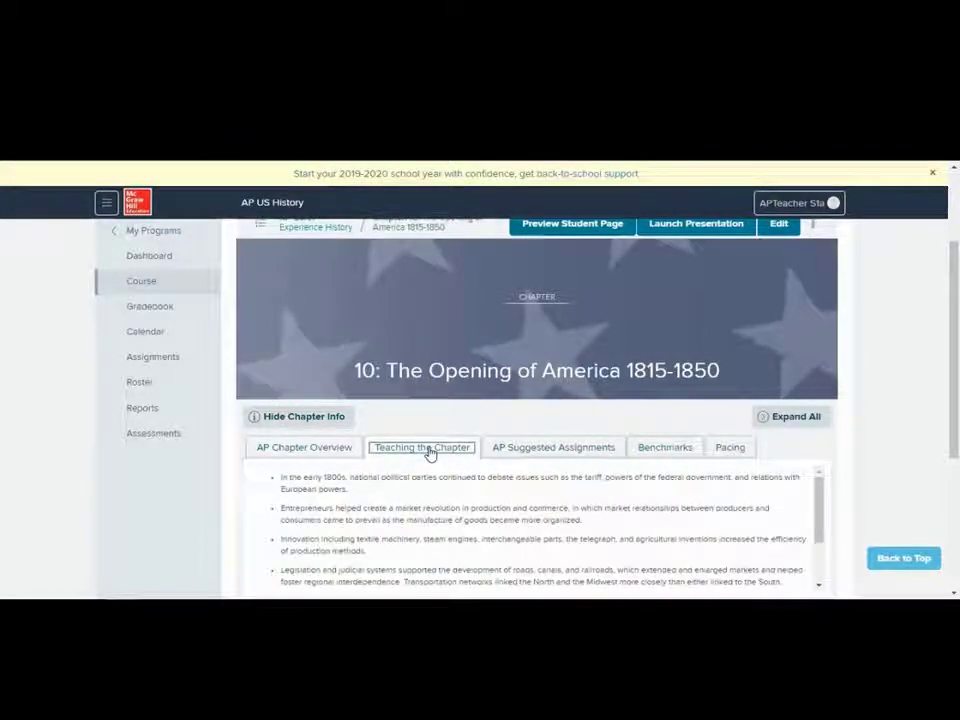
click(516, 454)
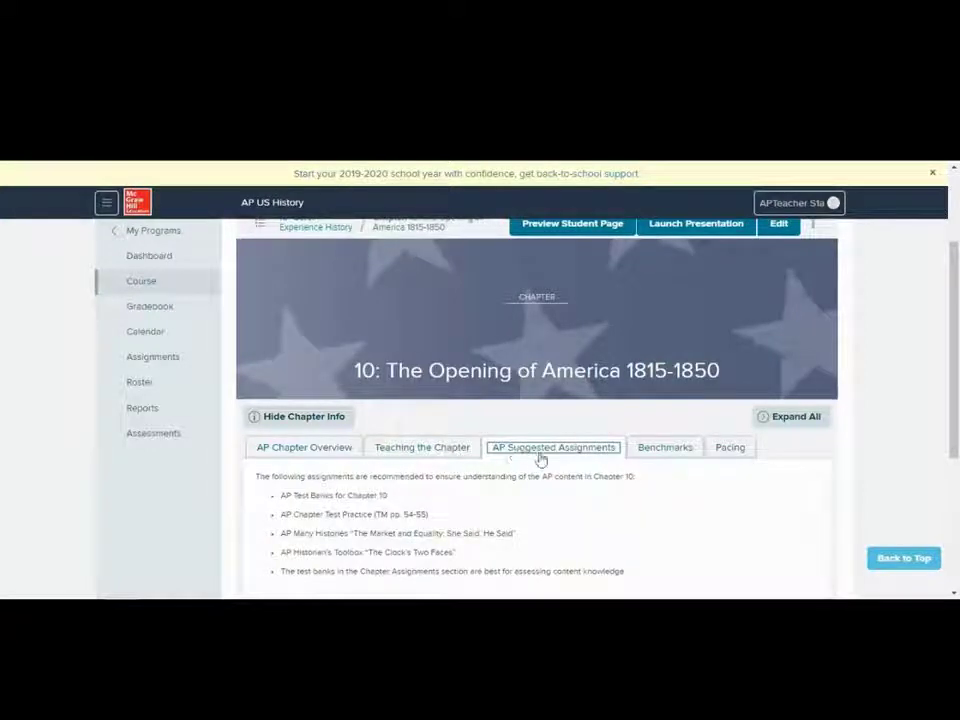
- Display the descriptions of benchmarks KC-4.2, KC-4.2.I, KC-4.2.I.A and KC-4.2.I.B, and check the chapter's pacing before hiding the chapter info
click(649, 452)
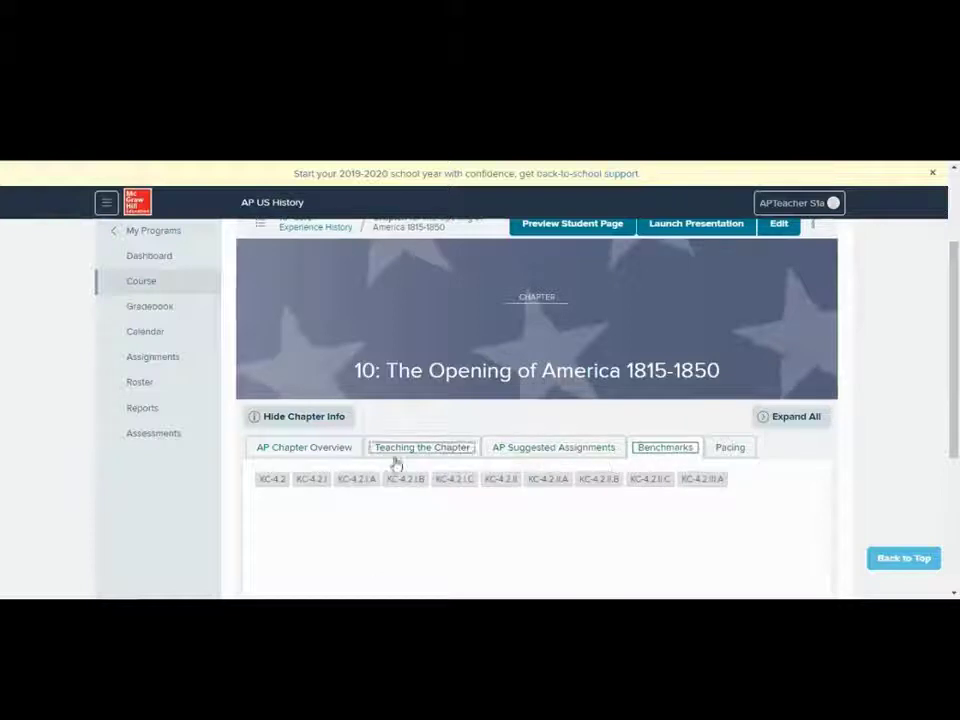
click(272, 479)
click(310, 479)
click(358, 480)
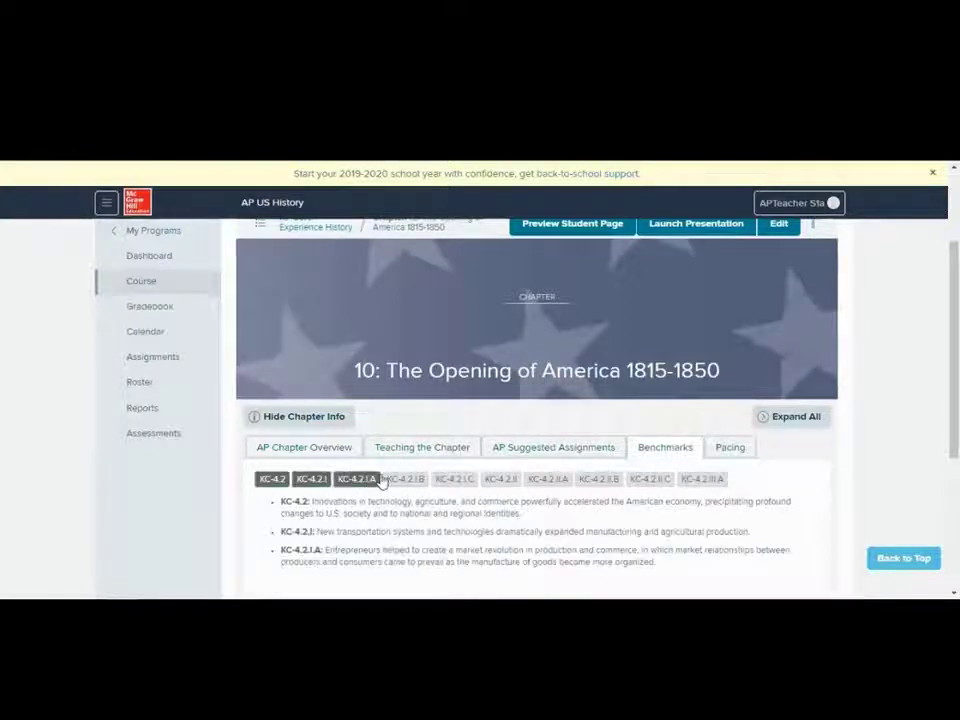
click(406, 480)
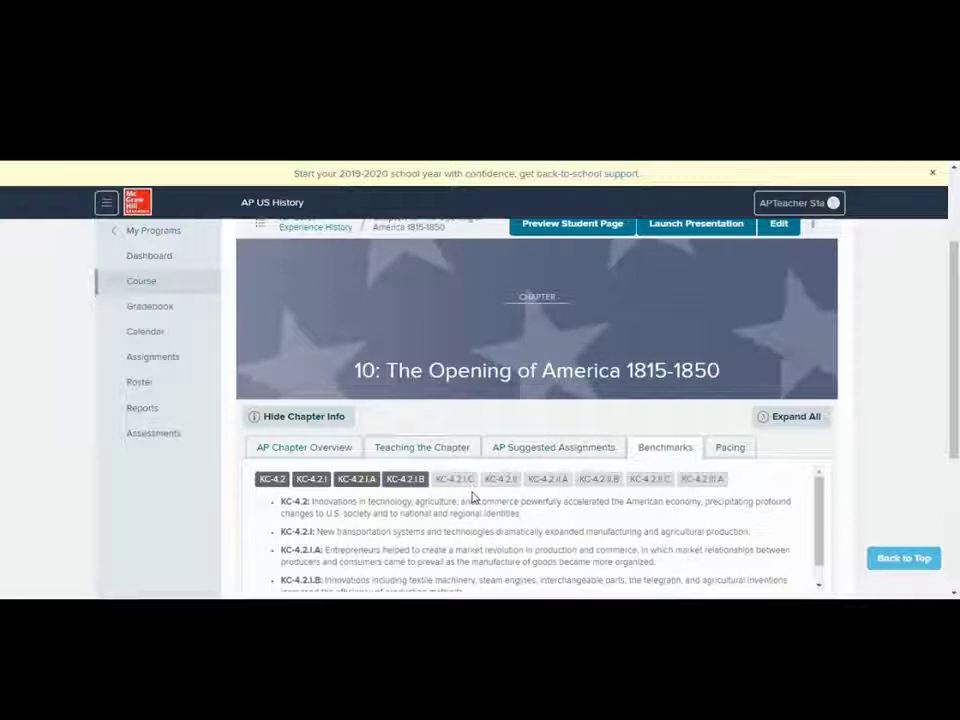
click(729, 450)
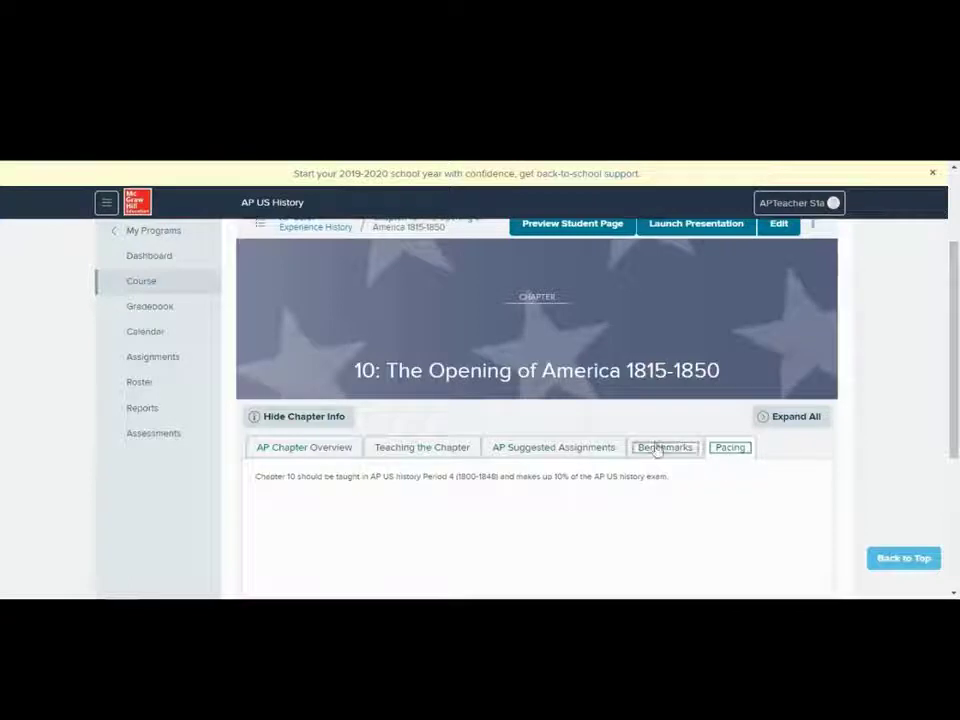
click(301, 419)
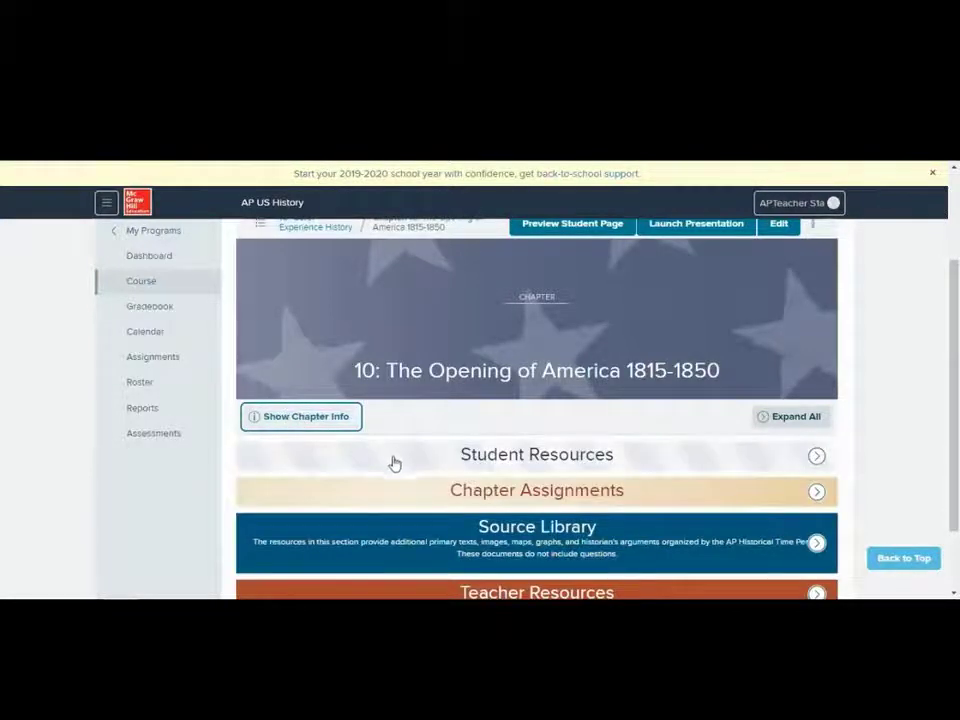
- Expand Chapter 10's Student Resources and Chapter Assignments sections and look through their items
scroll(392, 464, down, 1)
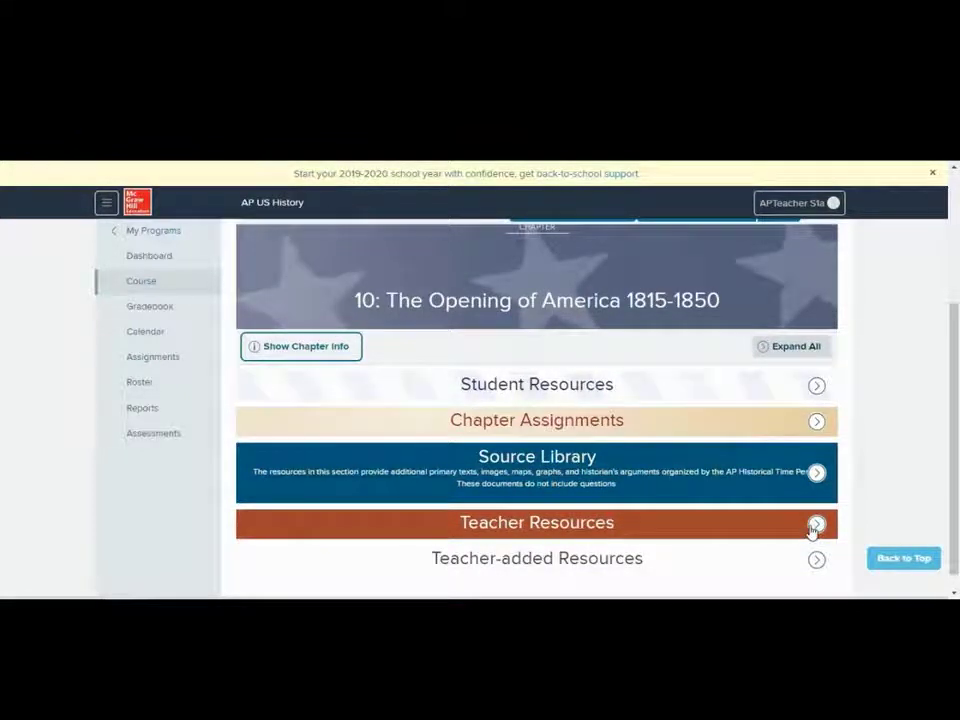
click(815, 387)
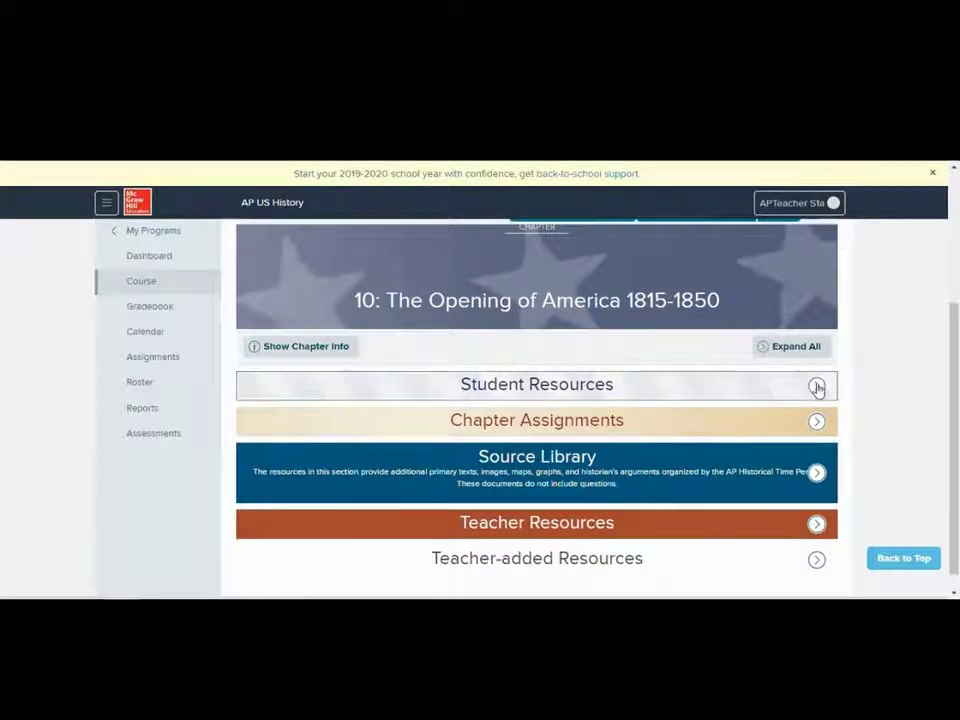
scroll(753, 434, down, 1)
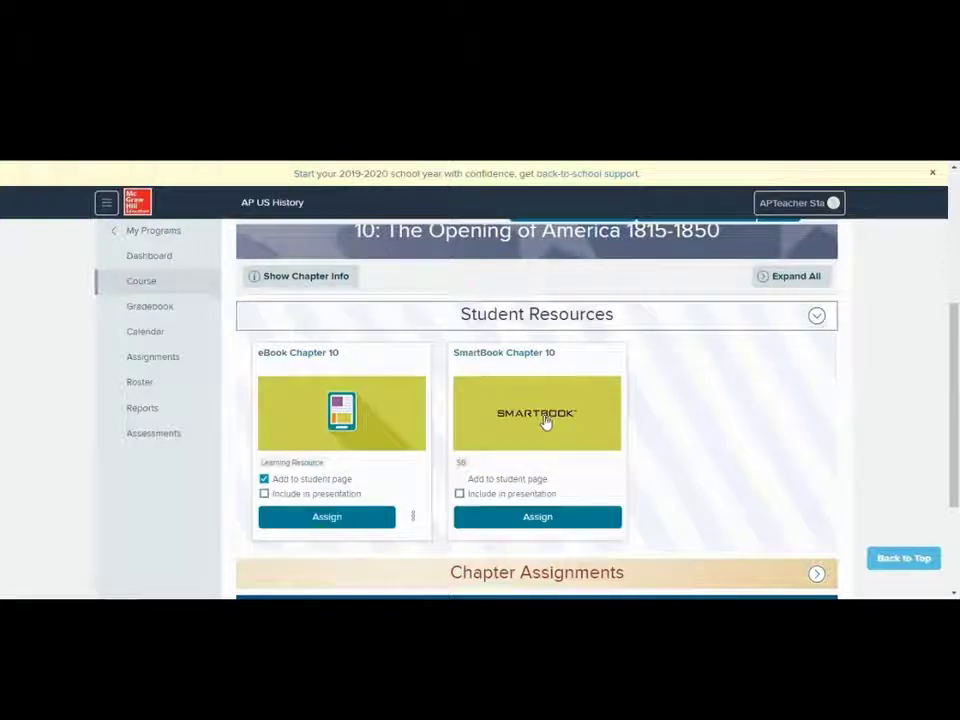
scroll(545, 422, down, 3)
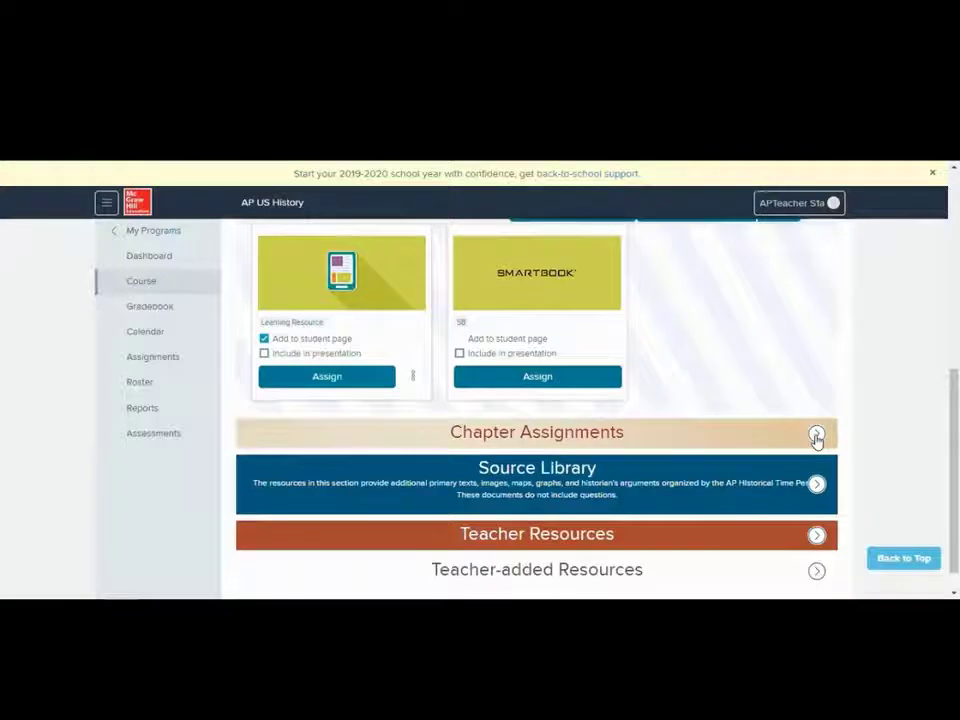
click(815, 435)
scroll(795, 409, down, 1)
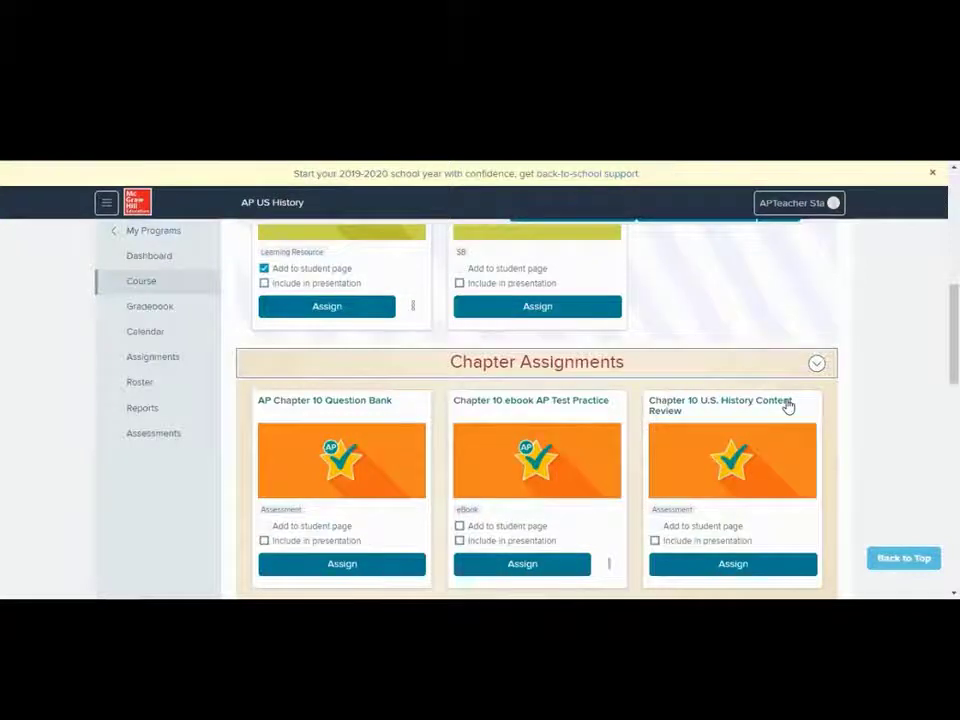
- Look through the Chapter Assignments items, preview the Chapter 10 PowerPoint and close the preview
scroll(787, 405, down, 1)
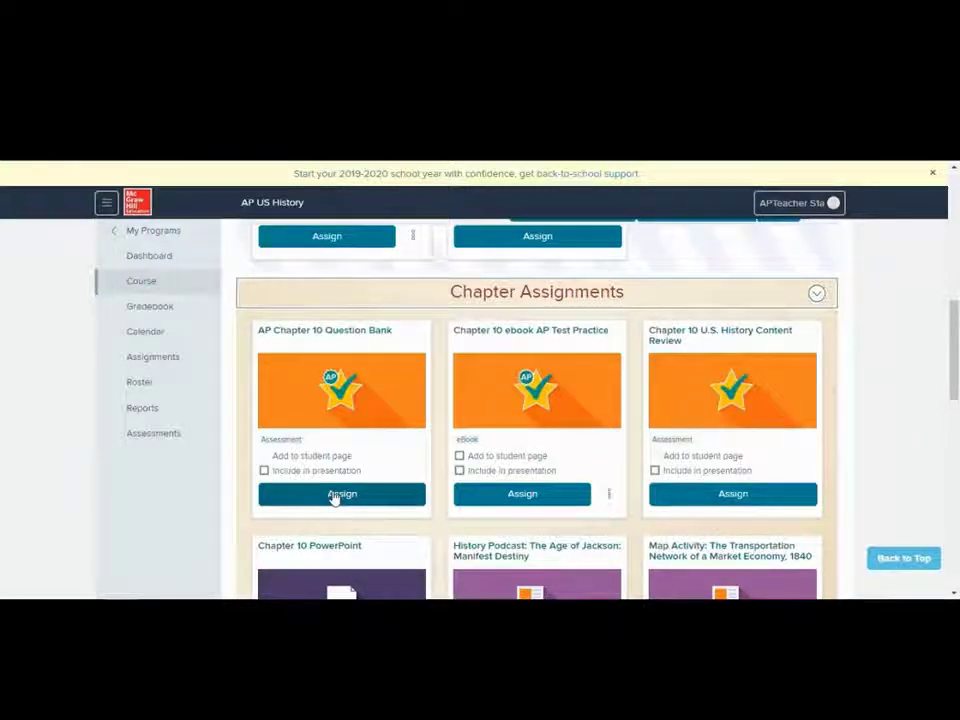
scroll(336, 498, down, 3)
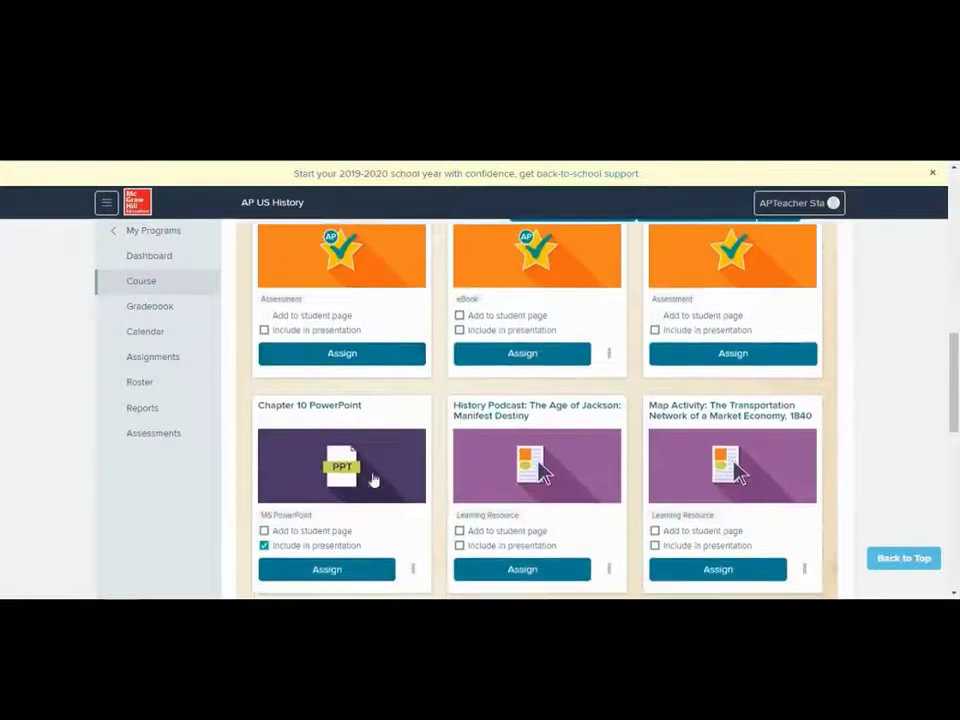
scroll(300, 478, down, 2)
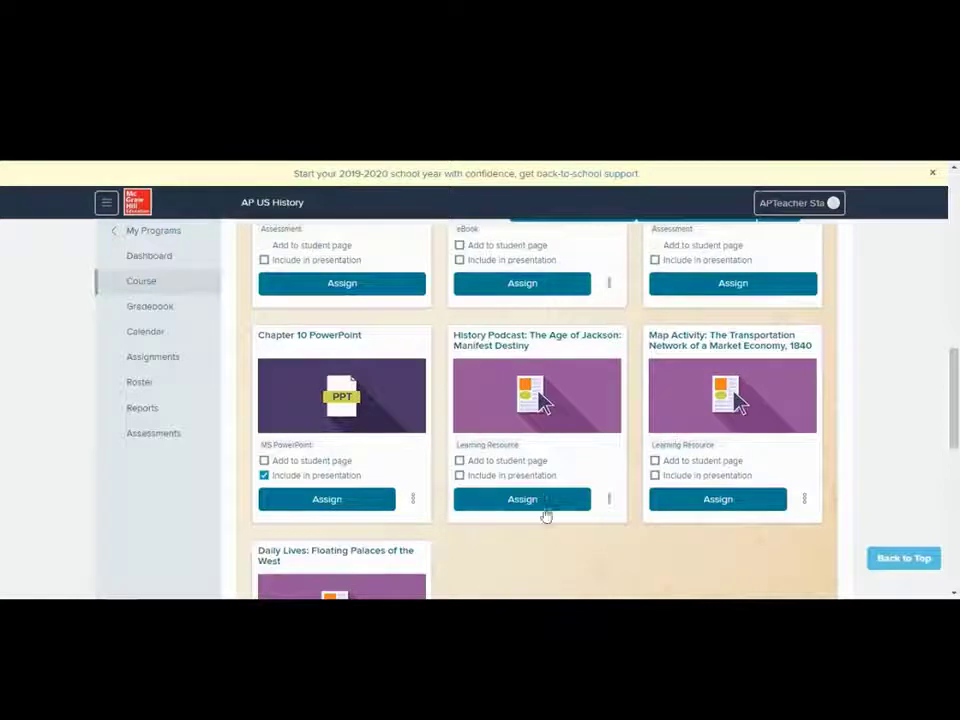
scroll(546, 516, down, 2)
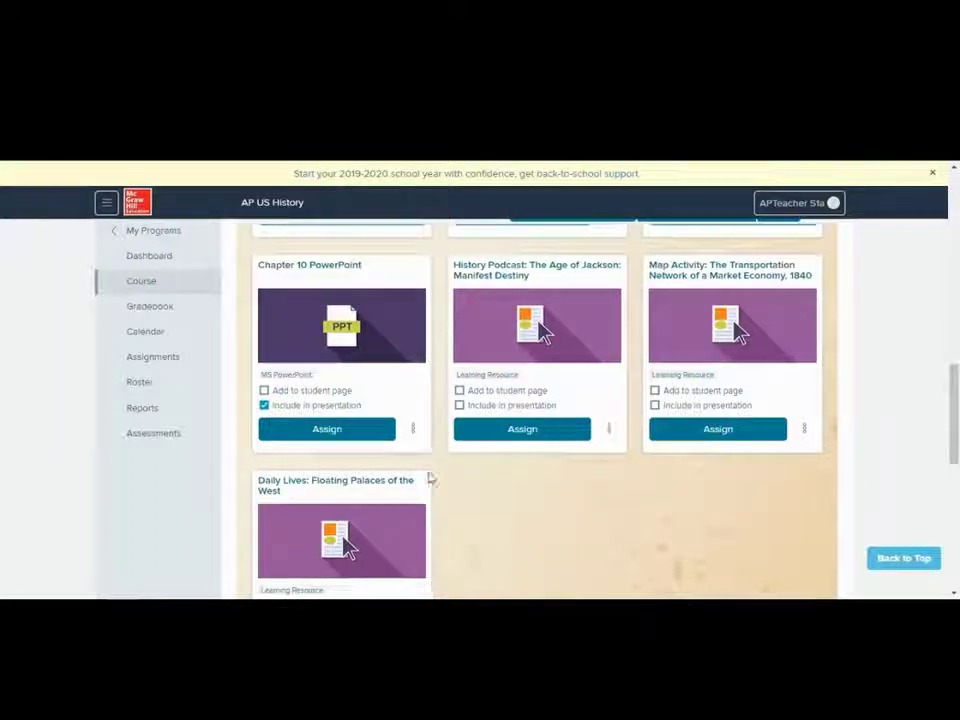
click(338, 330)
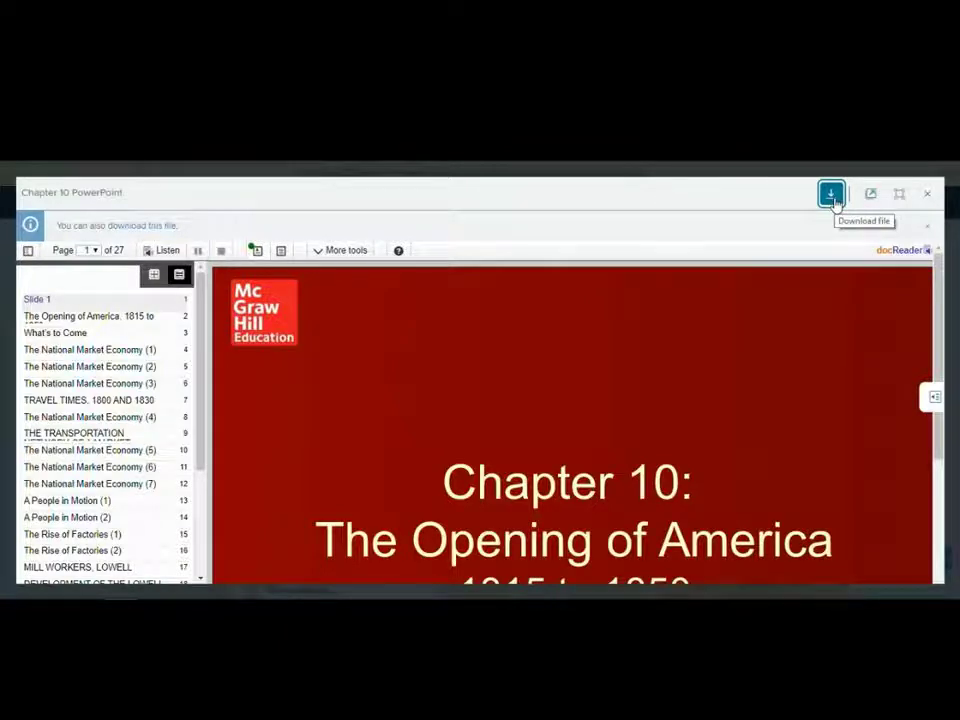
click(927, 193)
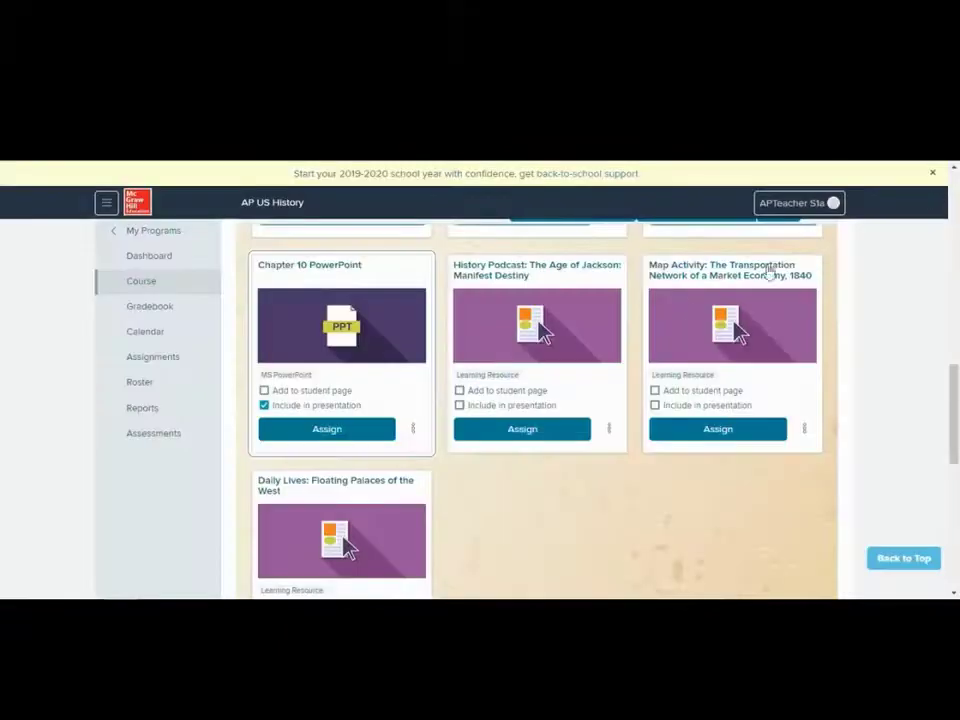
- Open the Development of the Lowell Mills, 1832-1848 (map) worksheet, examine its map and analysis questions, and close it
scroll(598, 330, down, 5)
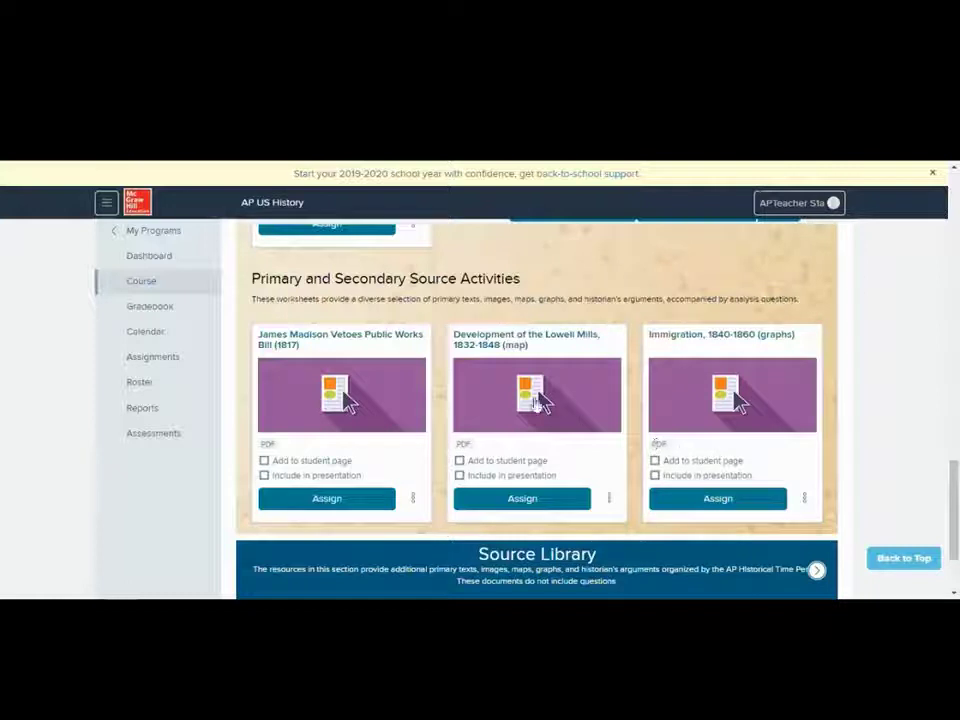
click(520, 388)
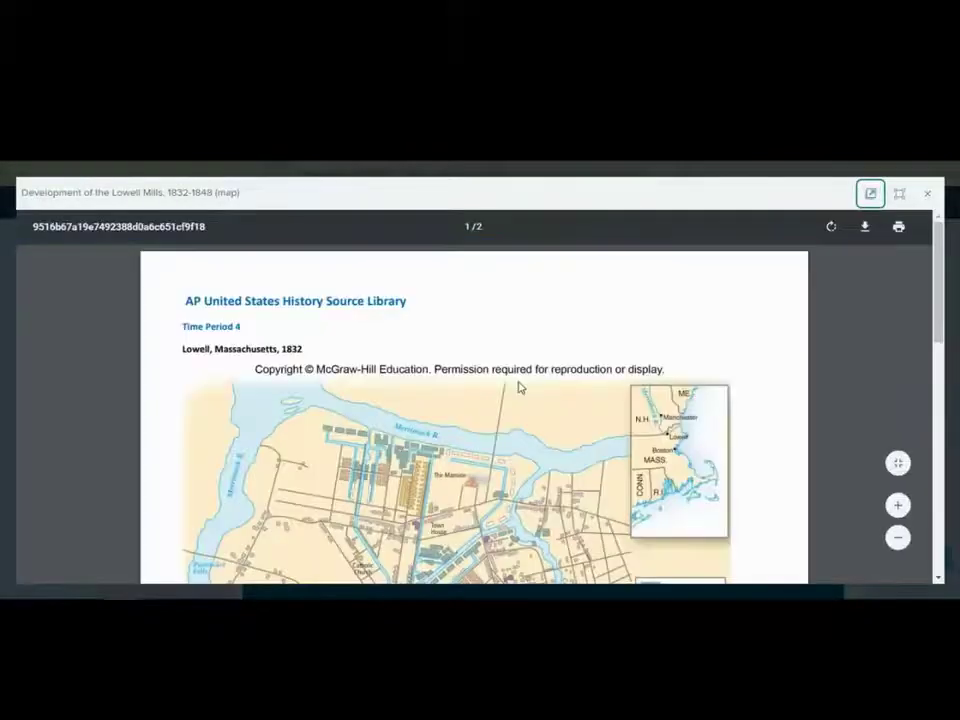
scroll(508, 405, down, 10)
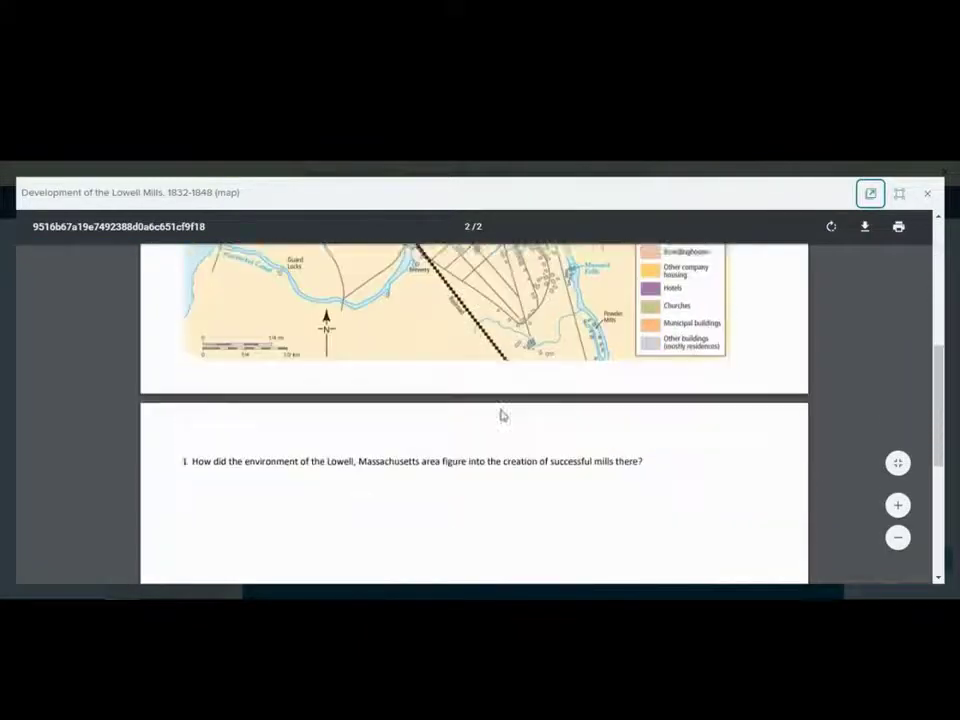
scroll(500, 416, down, 5)
scroll(502, 418, up, 10)
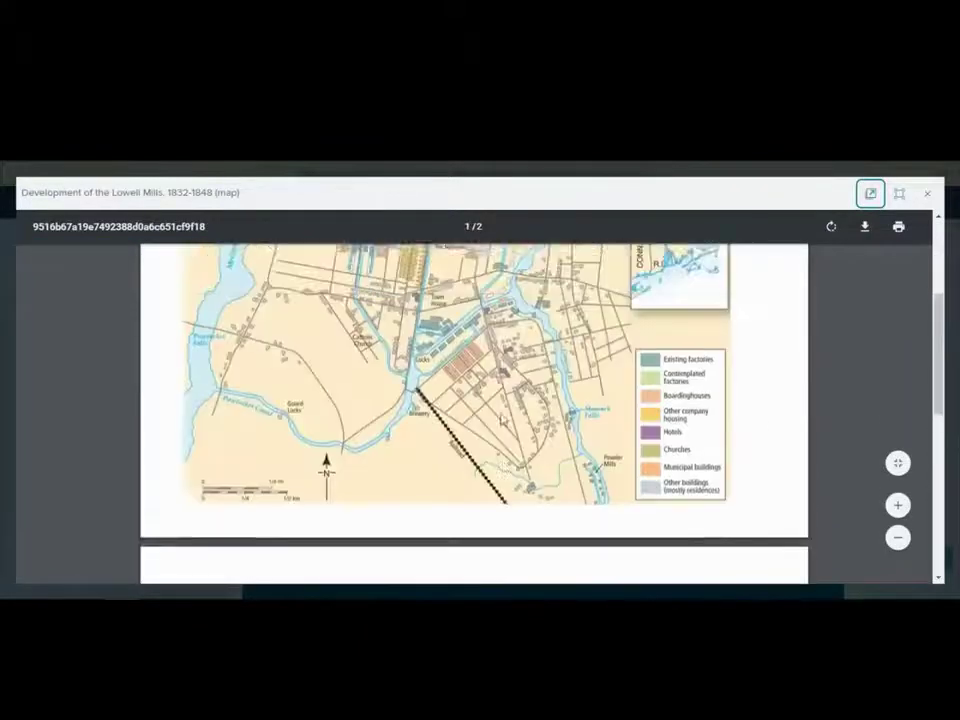
scroll(502, 420, up, 5)
scroll(500, 420, down, 2)
scroll(500, 420, down, 8)
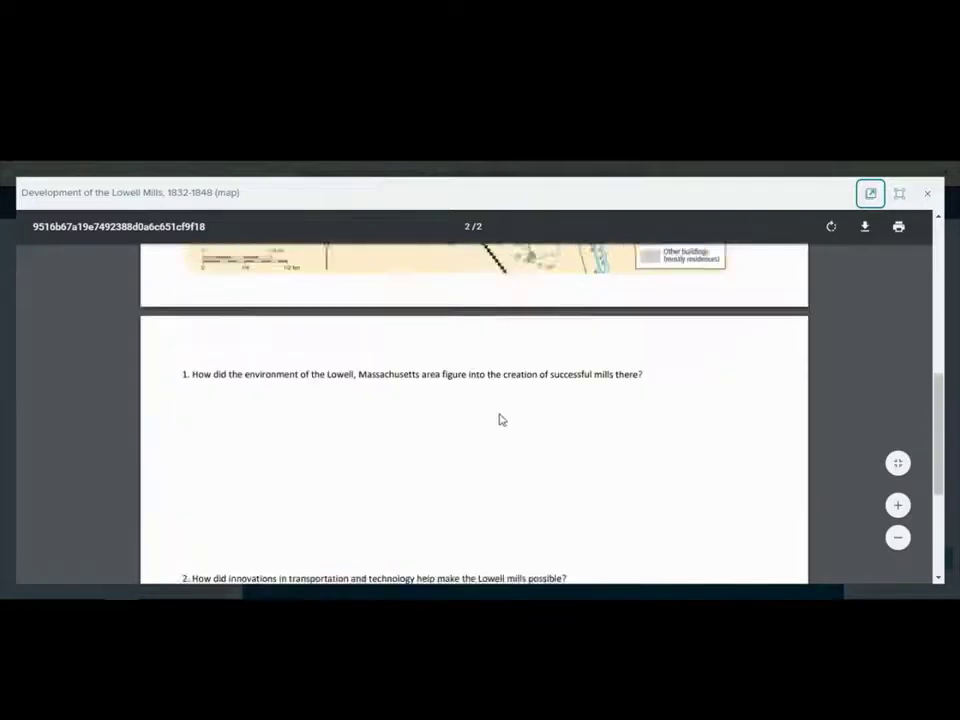
scroll(470, 407, up, 8)
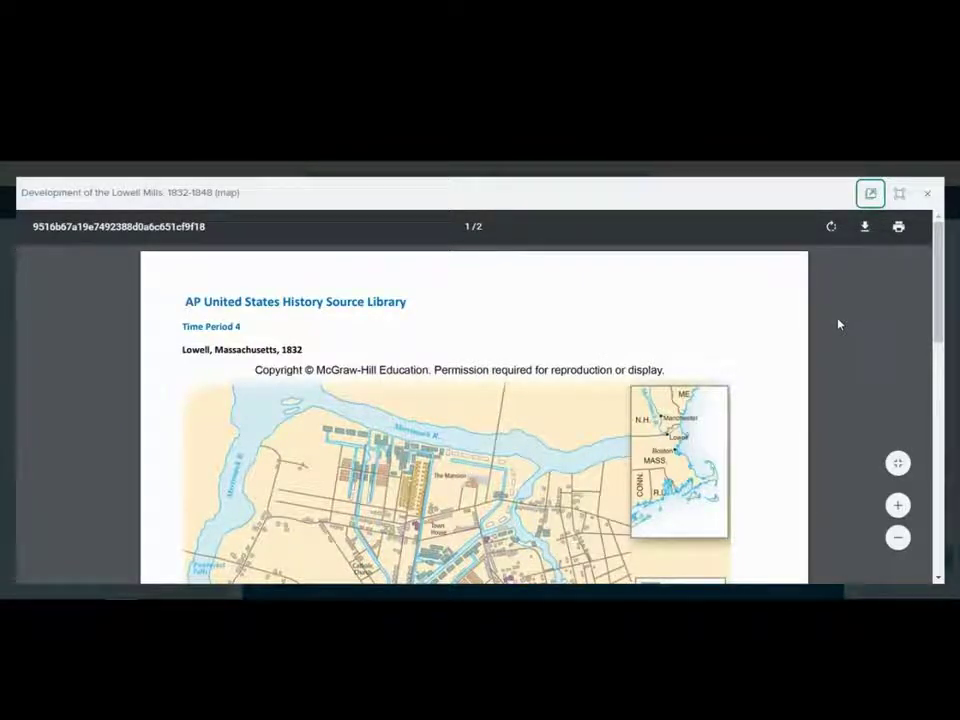
click(927, 193)
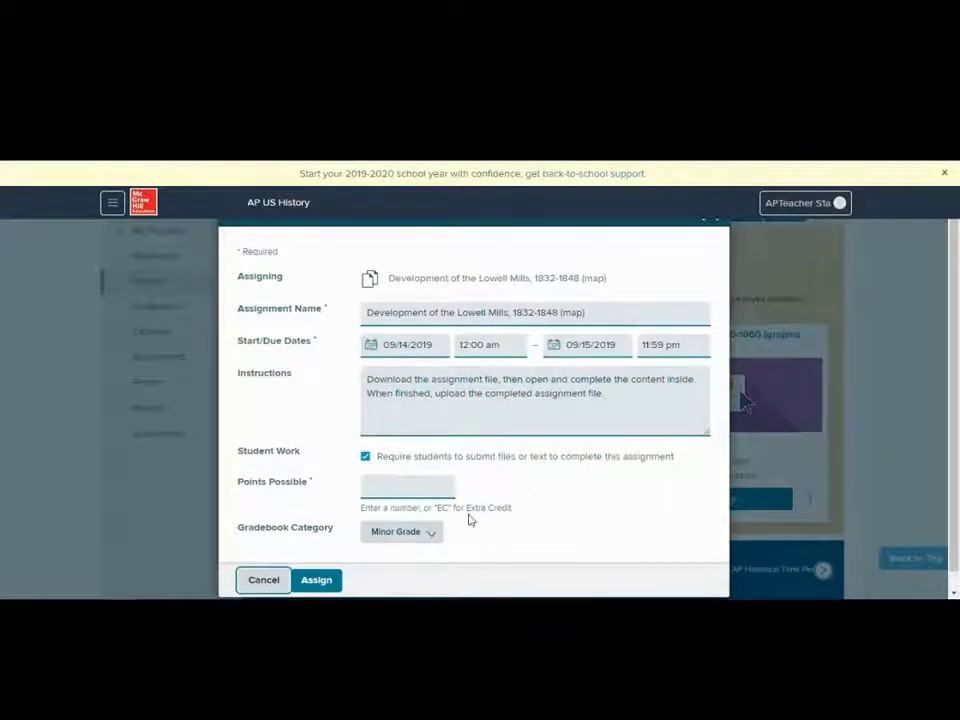
- Set 100 points possible in the assignment form for Development of the Lowell Mills, and close the form without assigning
click(411, 486)
text(100)
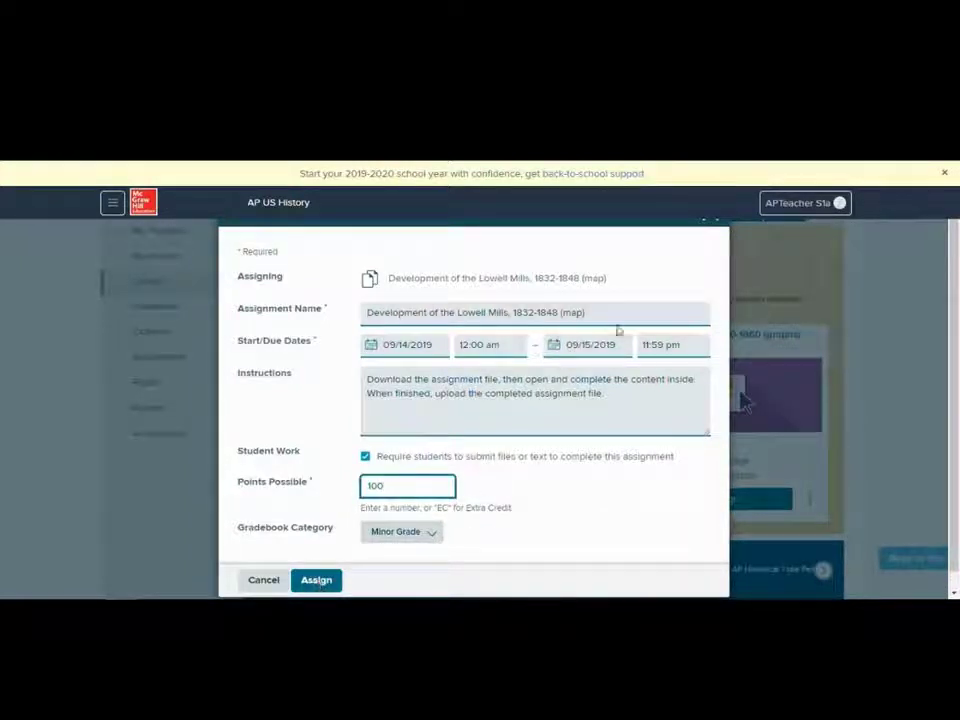
click(716, 224)
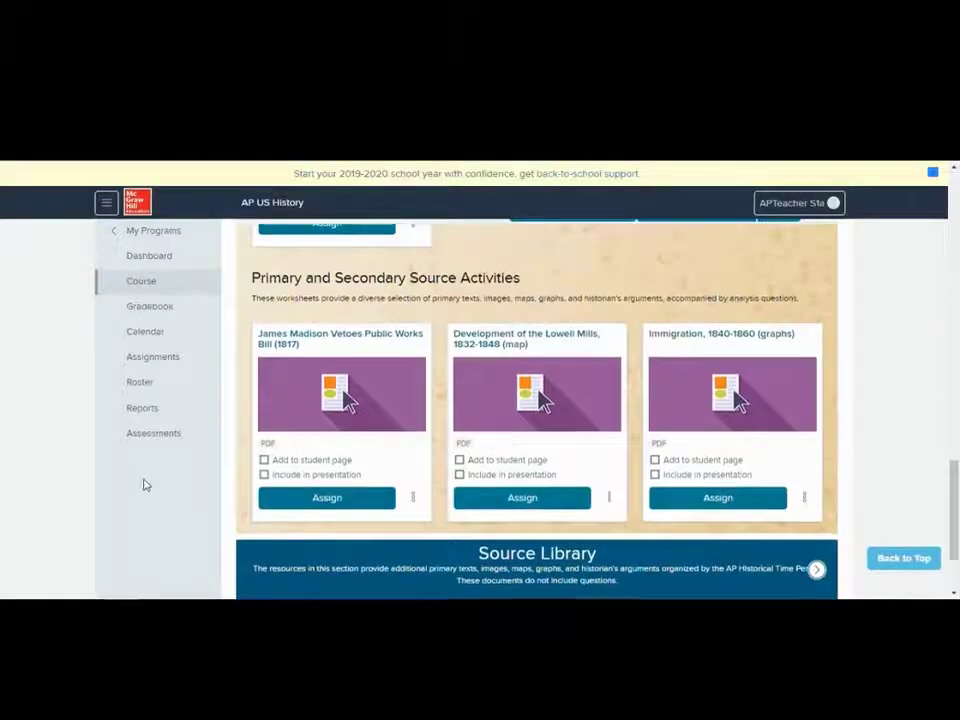
- Add Daily Lives: Floating Palaces of the West to the student page, and remove it from the student page again
scroll(150, 486, down, 1)
scroll(168, 505, up, 3)
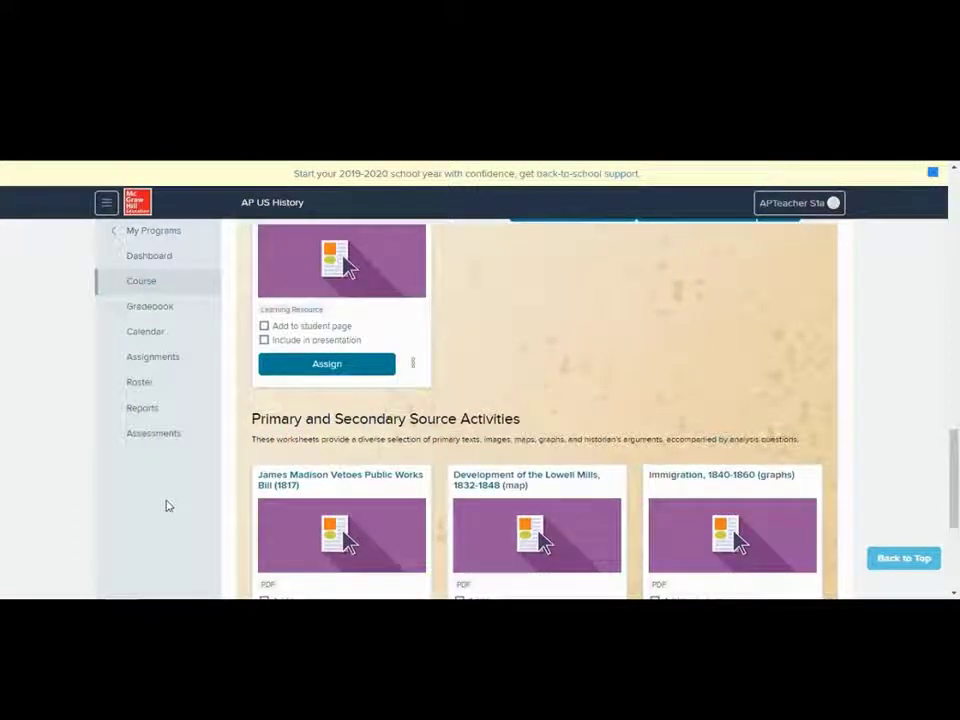
click(265, 327)
scroll(390, 440, up, 1)
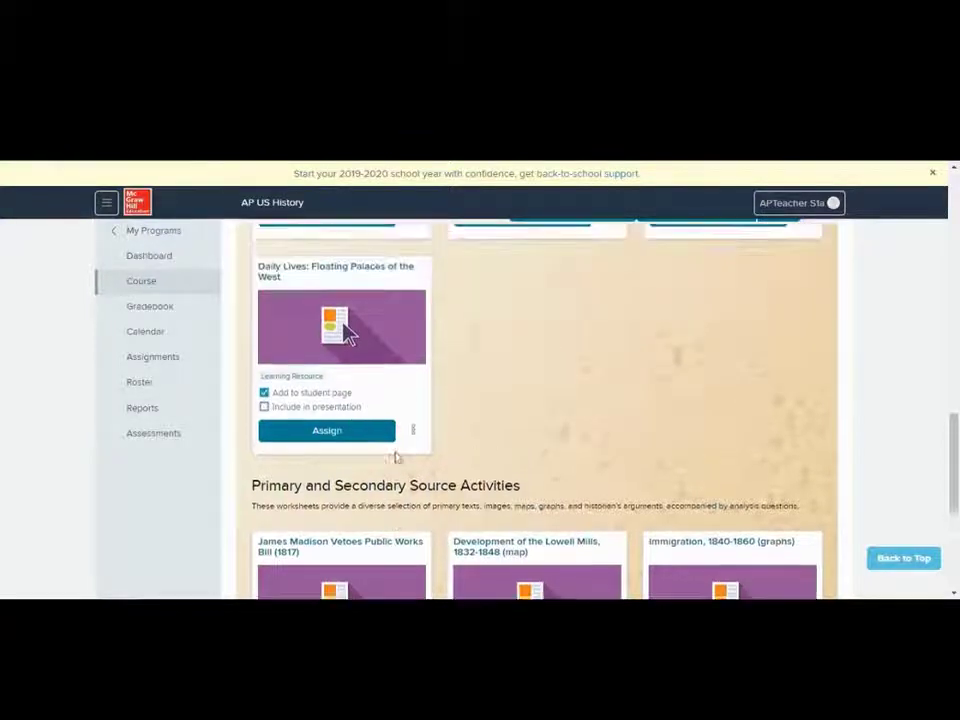
click(265, 398)
- Add the Chapter 10 PowerPoint to the student page
scroll(343, 446, up, 2)
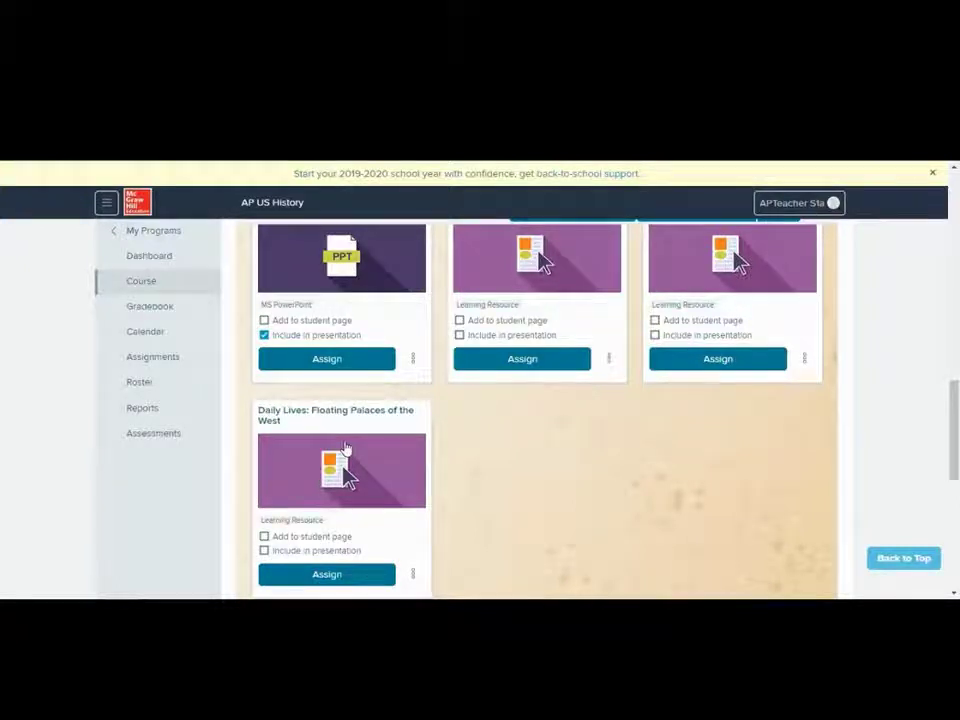
scroll(355, 430, up, 1)
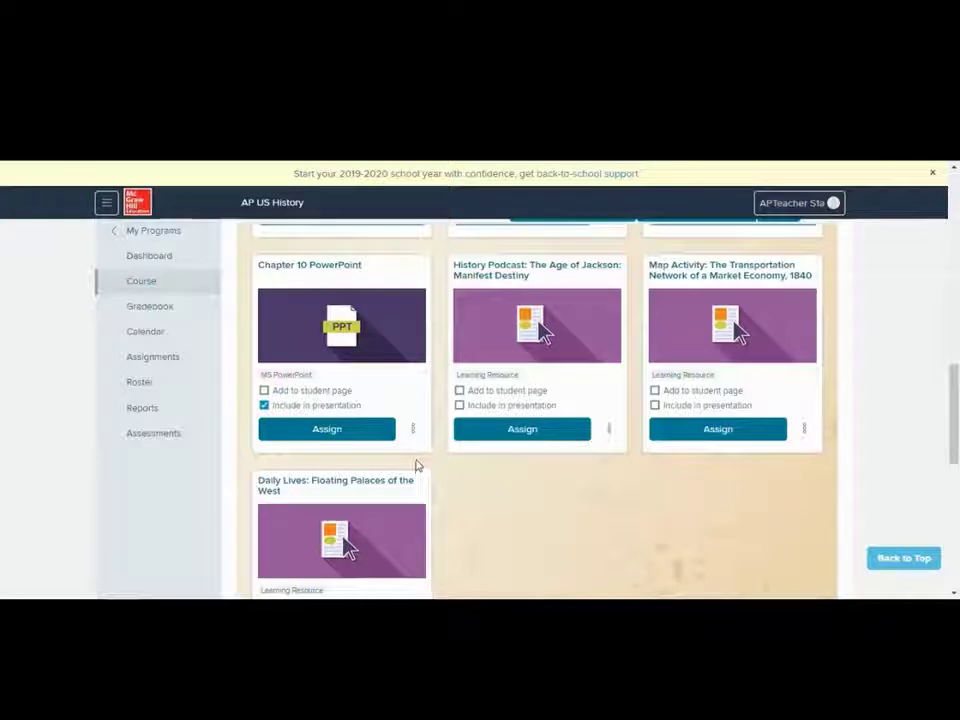
click(264, 390)
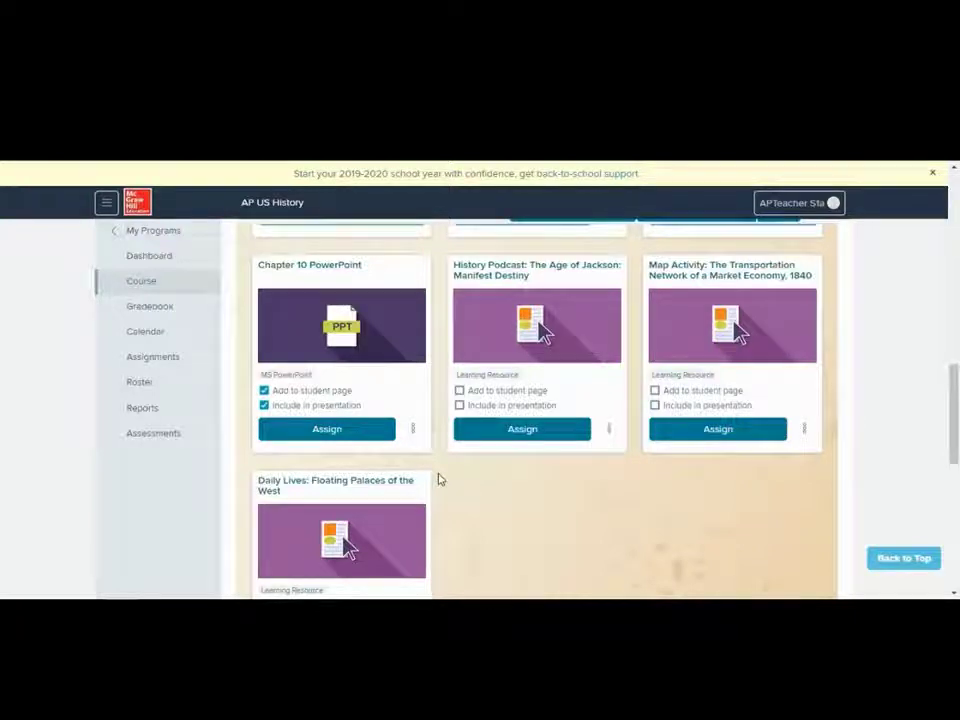
- Expand Chapter 10's Source Library and look through its primary texts, images, maps and graphs
scroll(540, 455, down, 6)
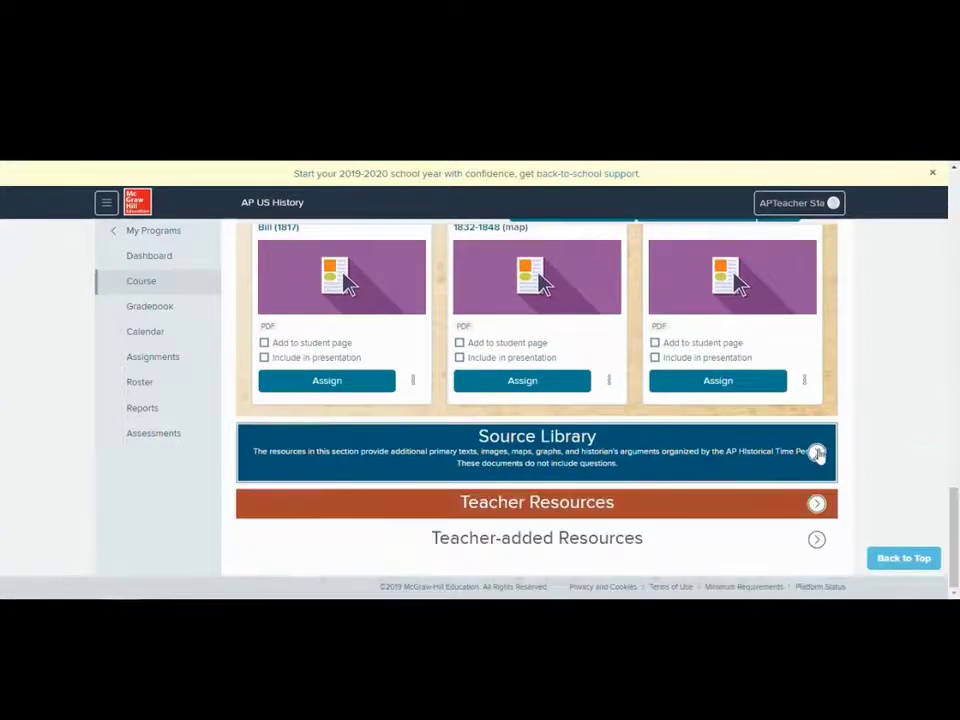
click(816, 454)
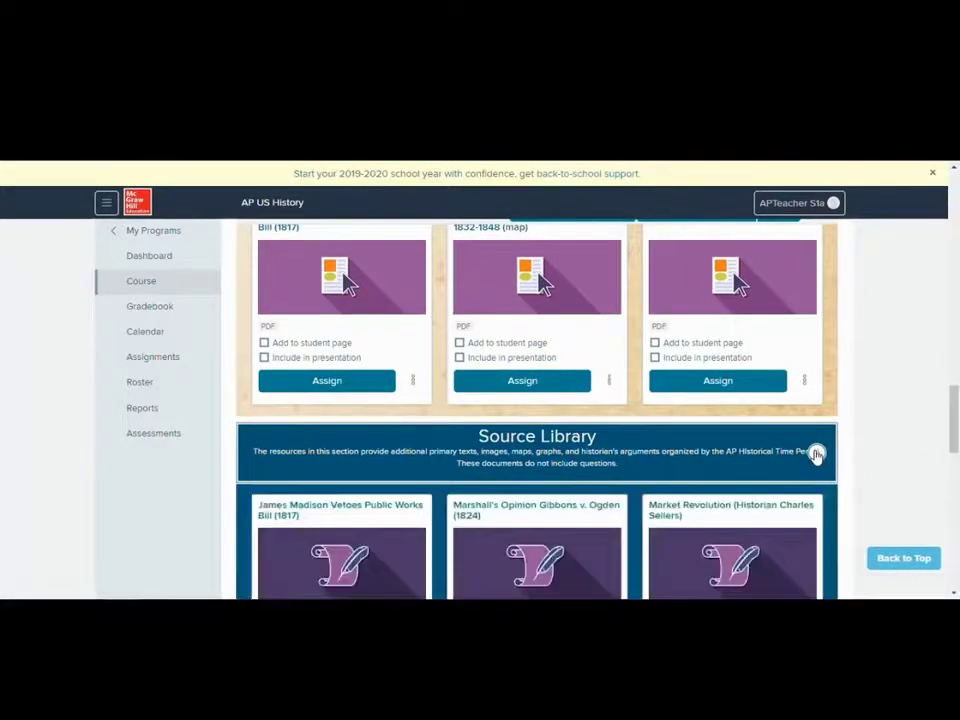
scroll(782, 446, down, 3)
scroll(765, 445, down, 4)
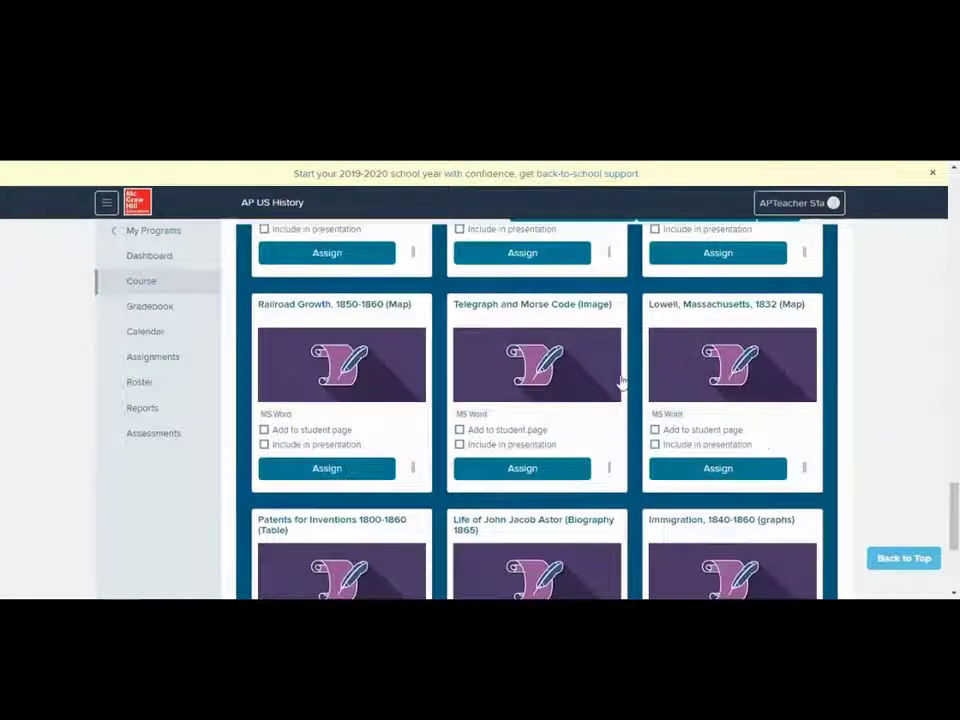
scroll(536, 366, down, 1)
scroll(536, 366, down, 2)
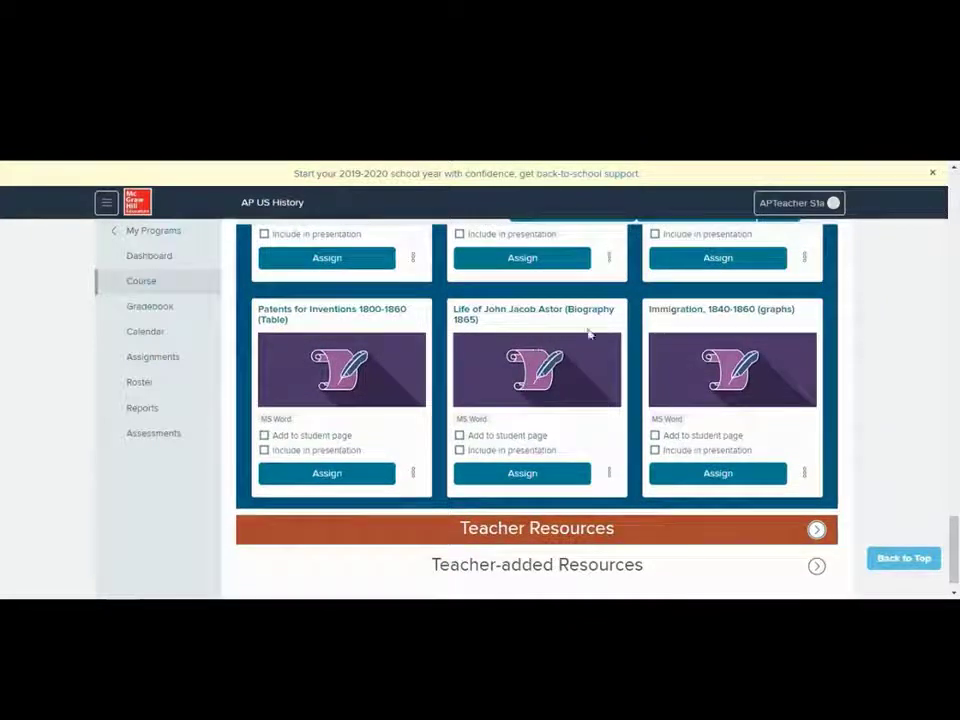
scroll(591, 388, up, 5)
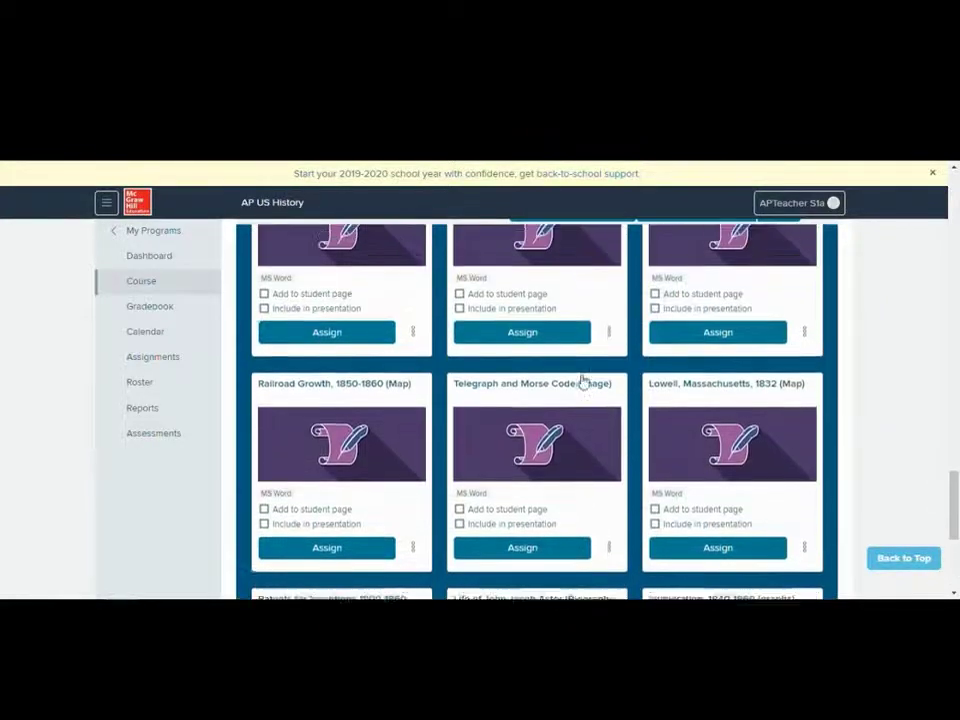
scroll(576, 384, up, 2)
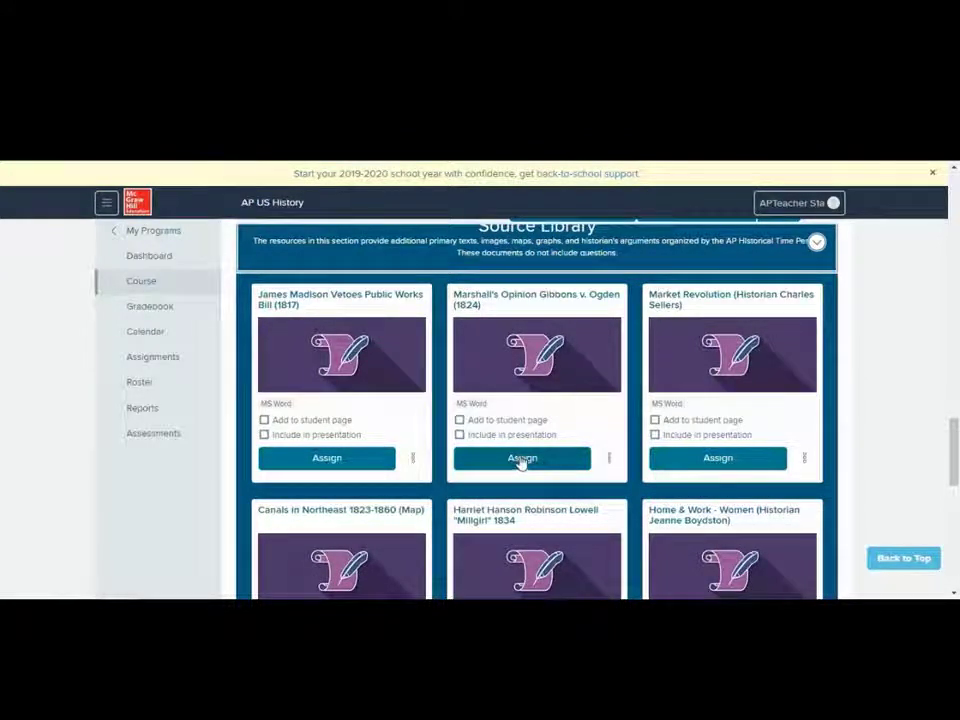
scroll(525, 430, down, 1)
scroll(530, 422, up, 2)
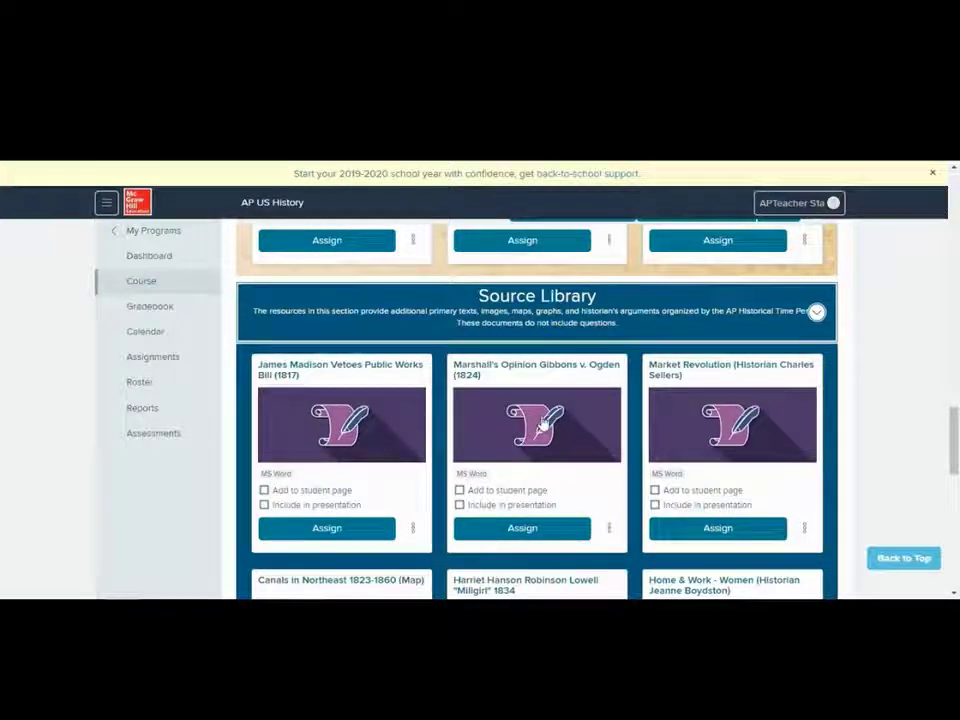
- Expand Chapter 10's Teacher Resources section and view its items
scroll(540, 425, down, 7)
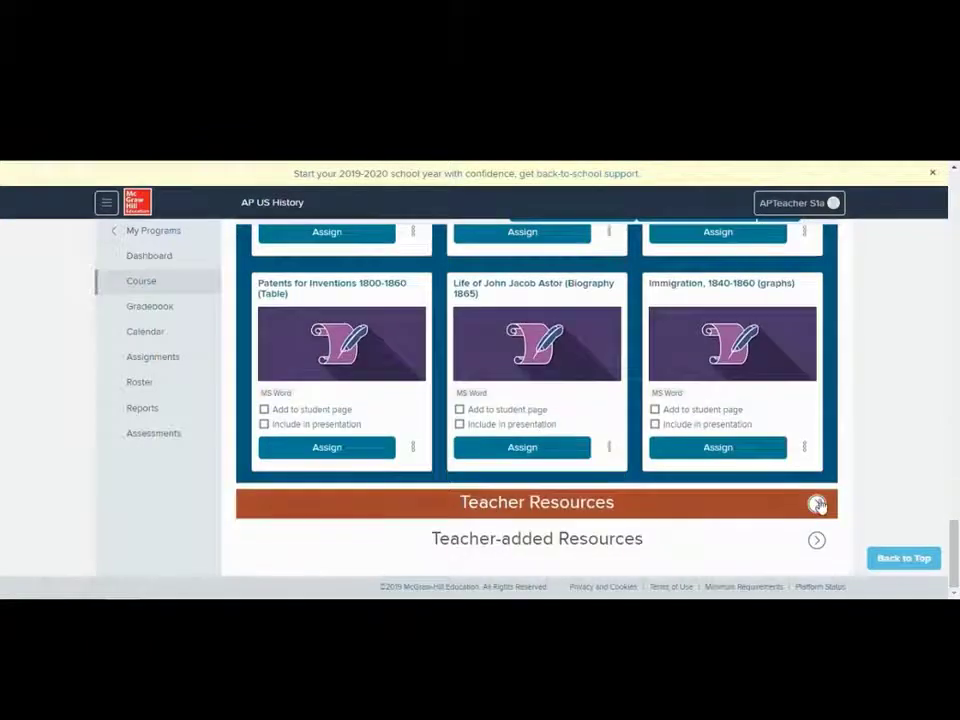
click(815, 503)
scroll(790, 489, down, 3)
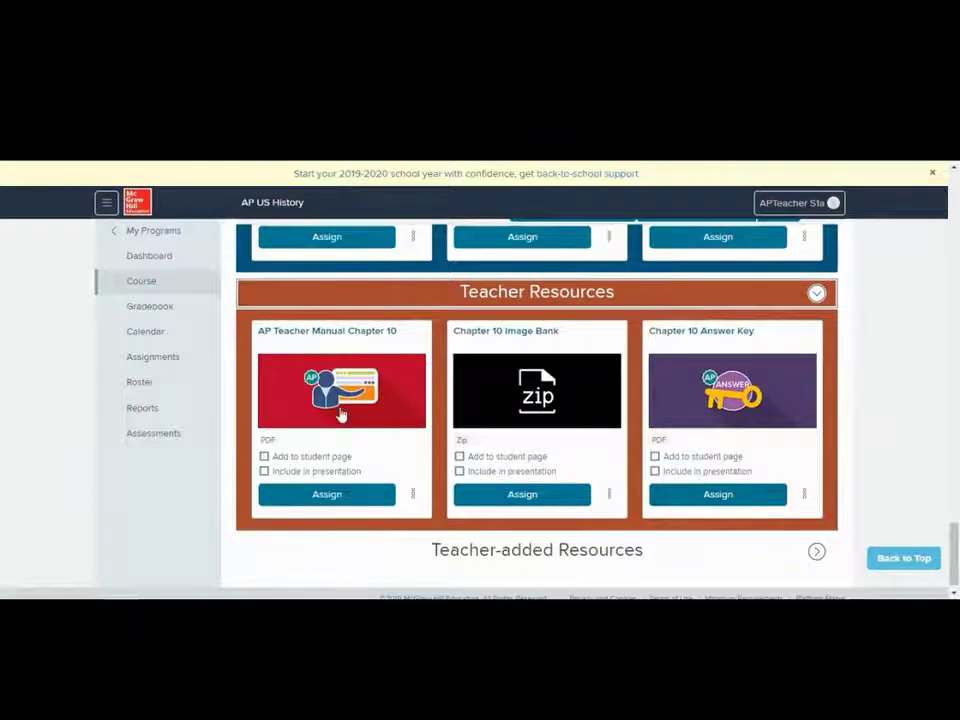
- Open the AP Teacher Manual for Chapter 10, look through its pages from Concepts and Themes to the end, and close it
click(340, 413)
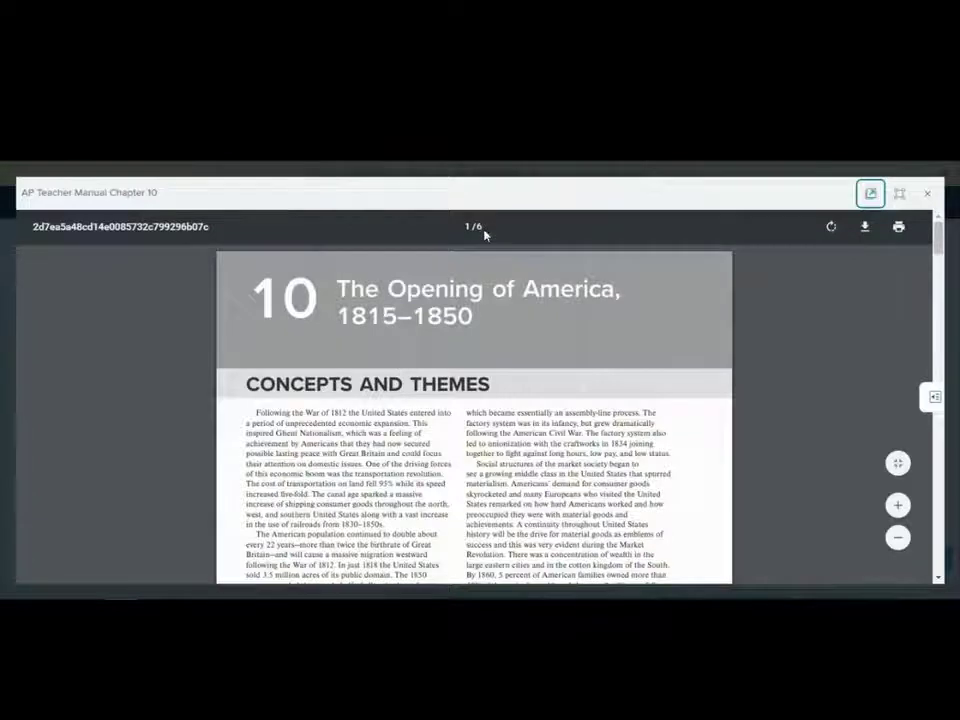
scroll(491, 347, down, 10)
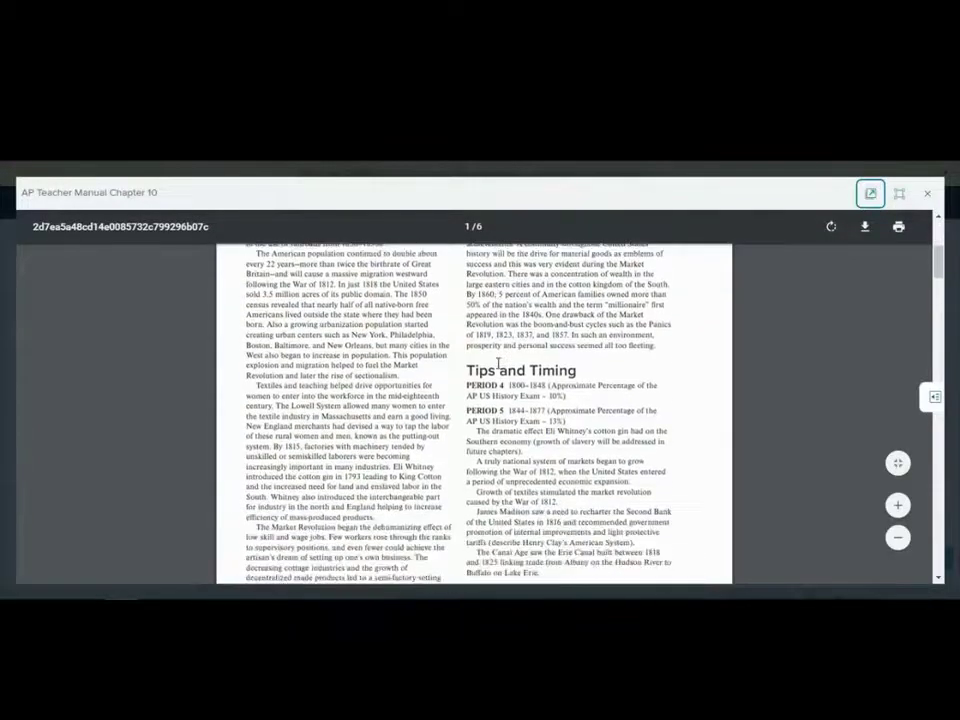
scroll(497, 362, down, 10)
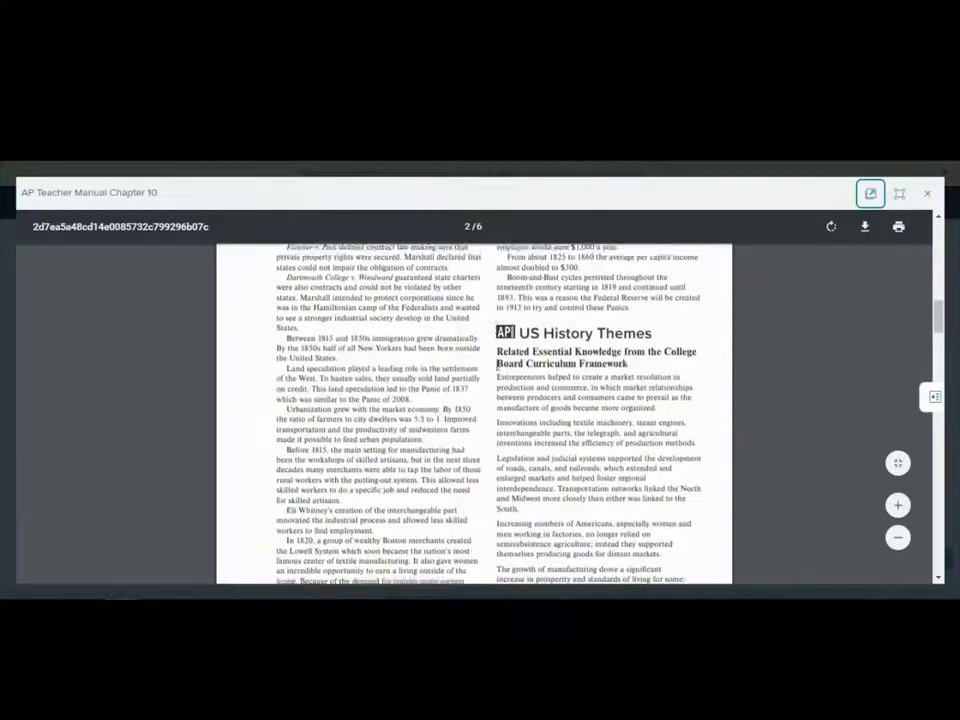
scroll(497, 365, down, 10)
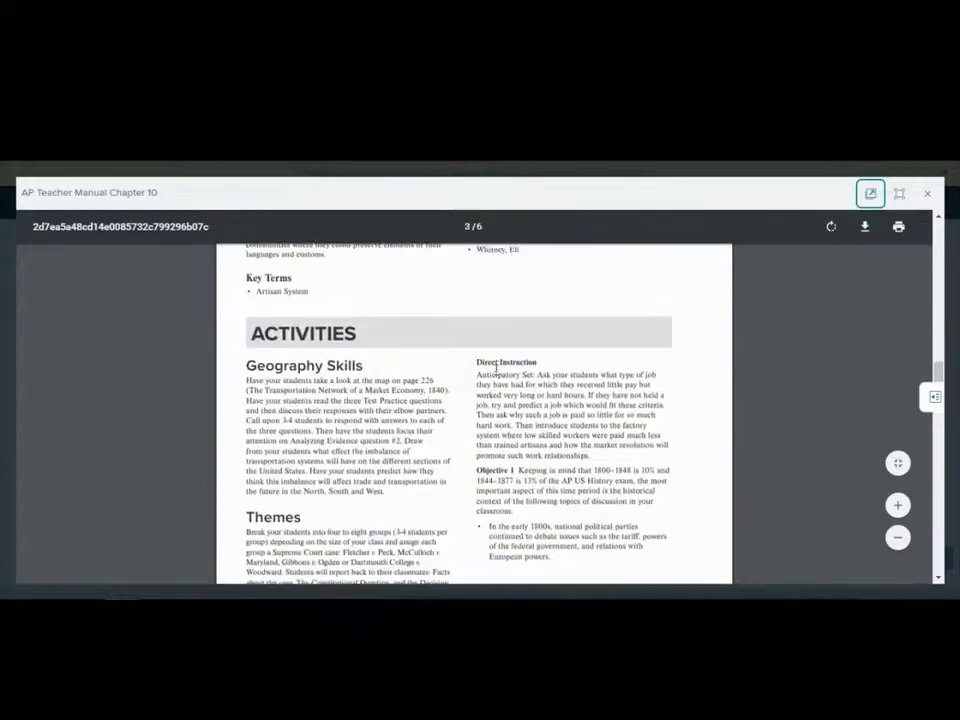
scroll(495, 370, down, 10)
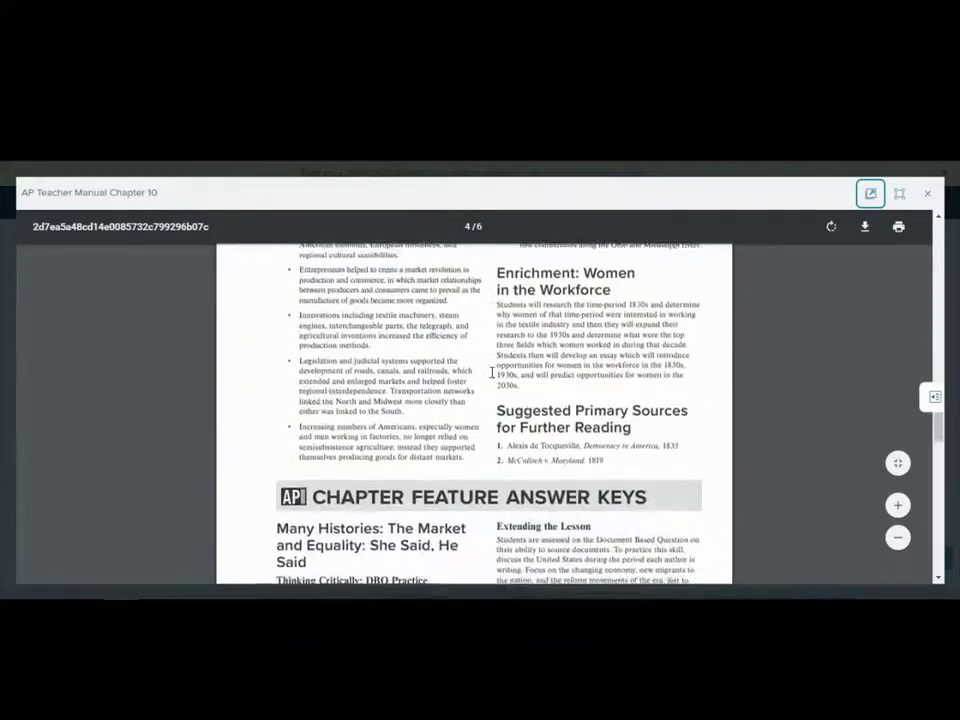
scroll(490, 374, down, 3)
scroll(490, 374, up, 3)
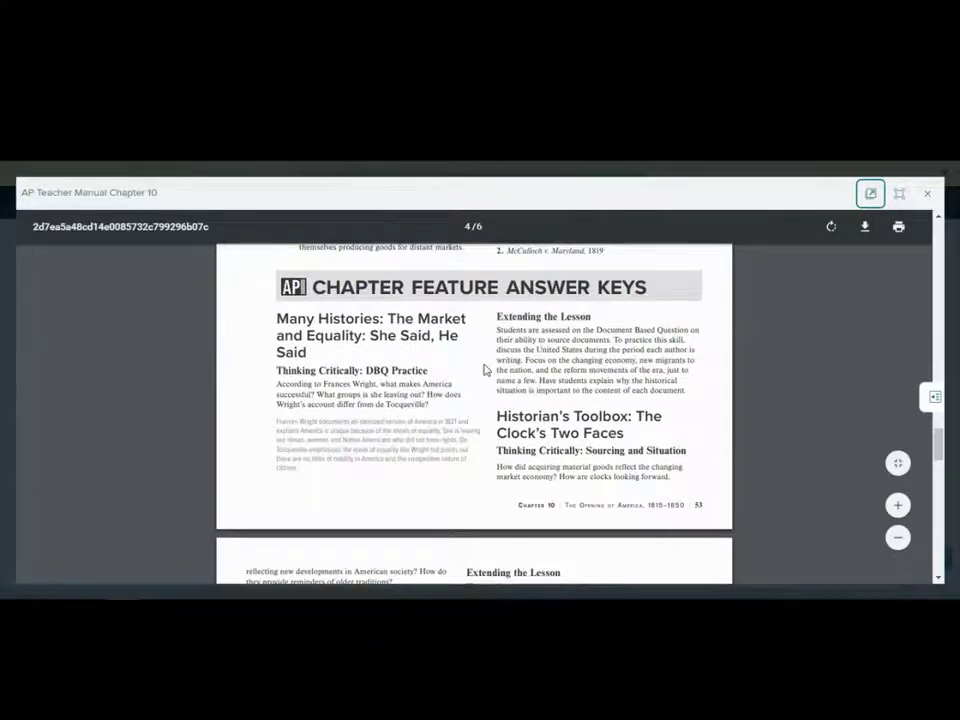
scroll(485, 370, down, 10)
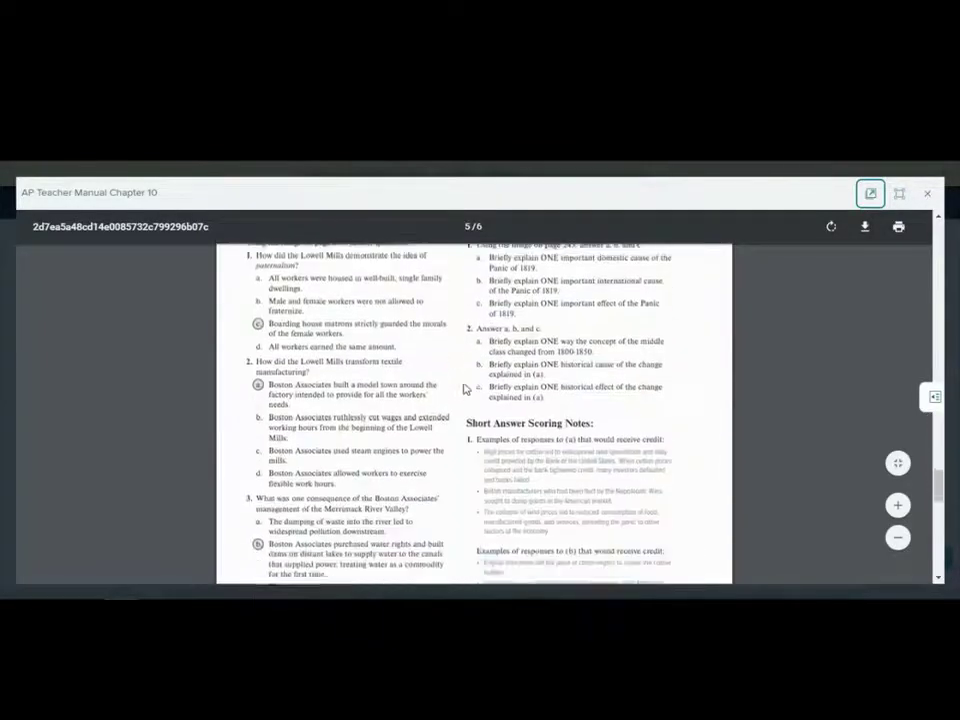
scroll(464, 391, down, 10)
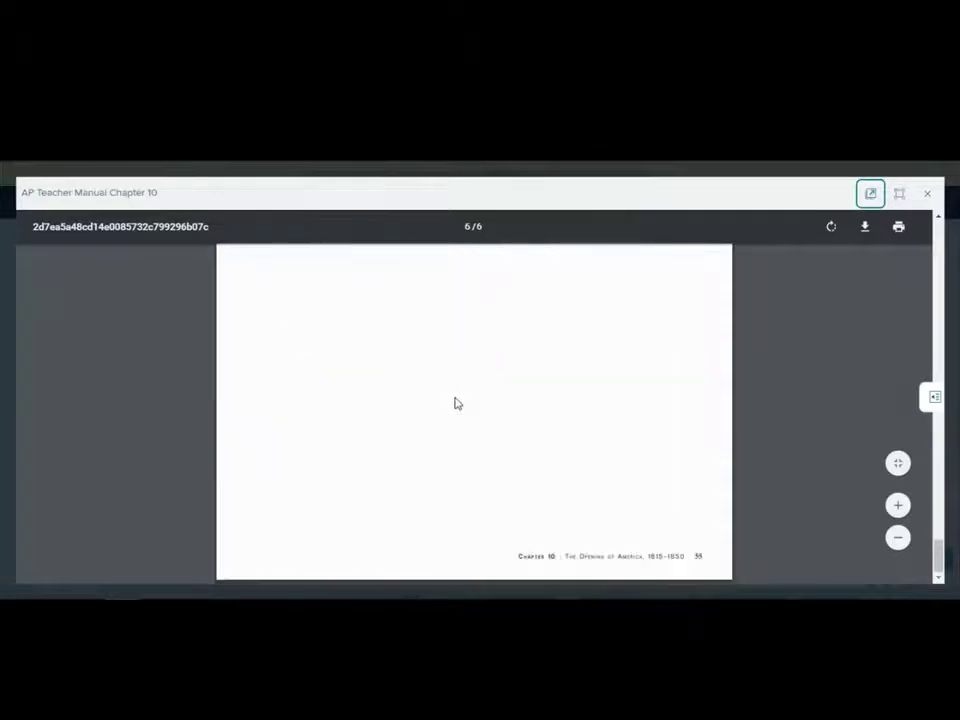
click(926, 194)
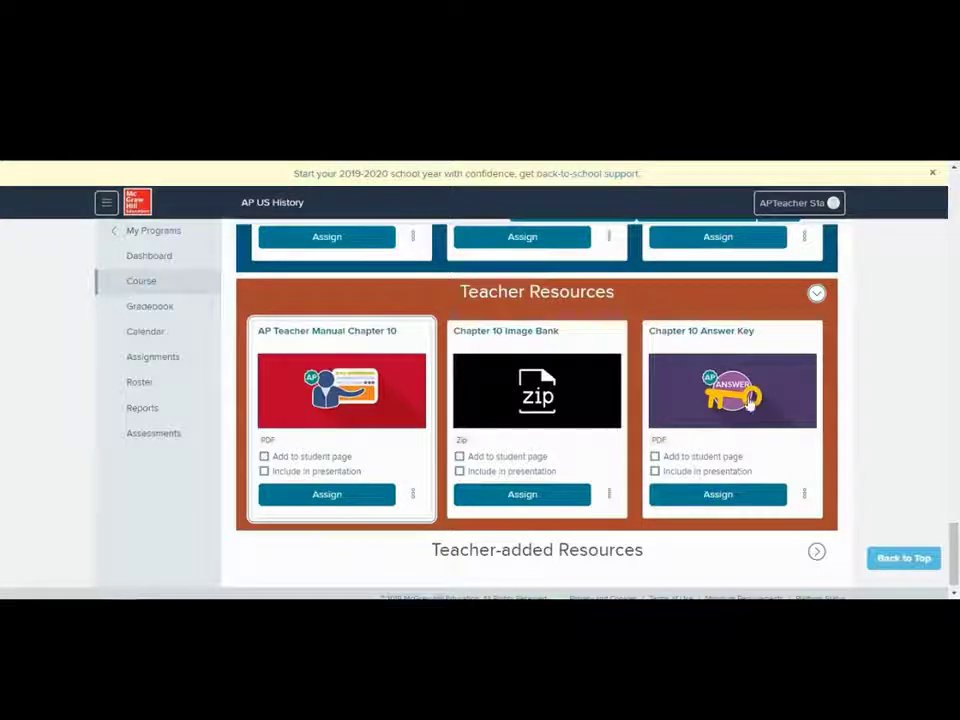
- Open the Chapter 10 Answer Key, look through its feature answers and sample responses, and close it
click(750, 400)
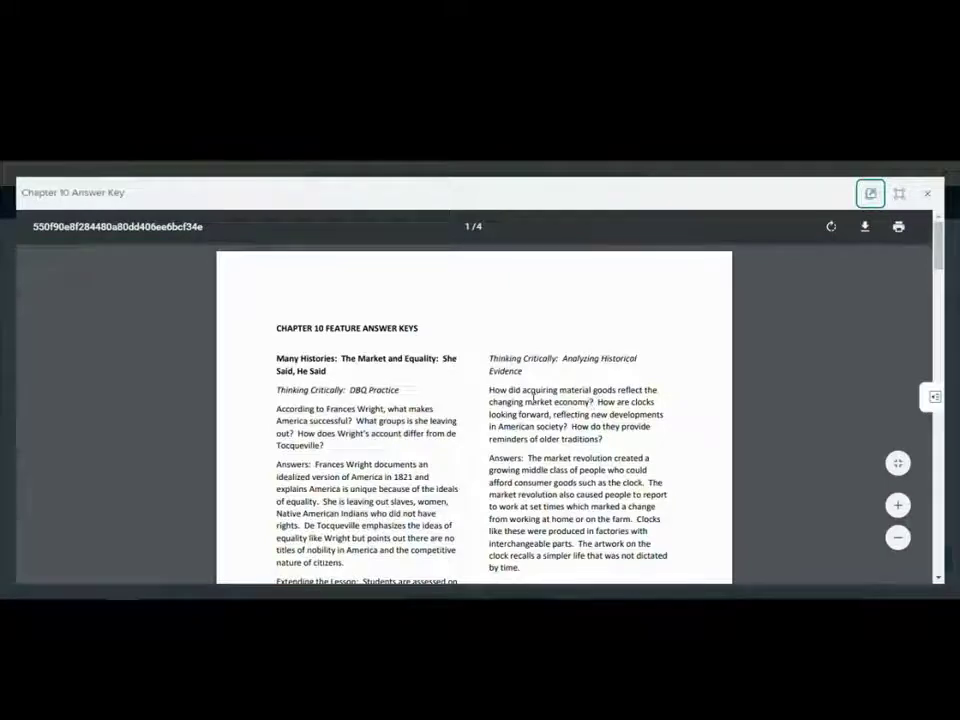
scroll(500, 395, down, 5)
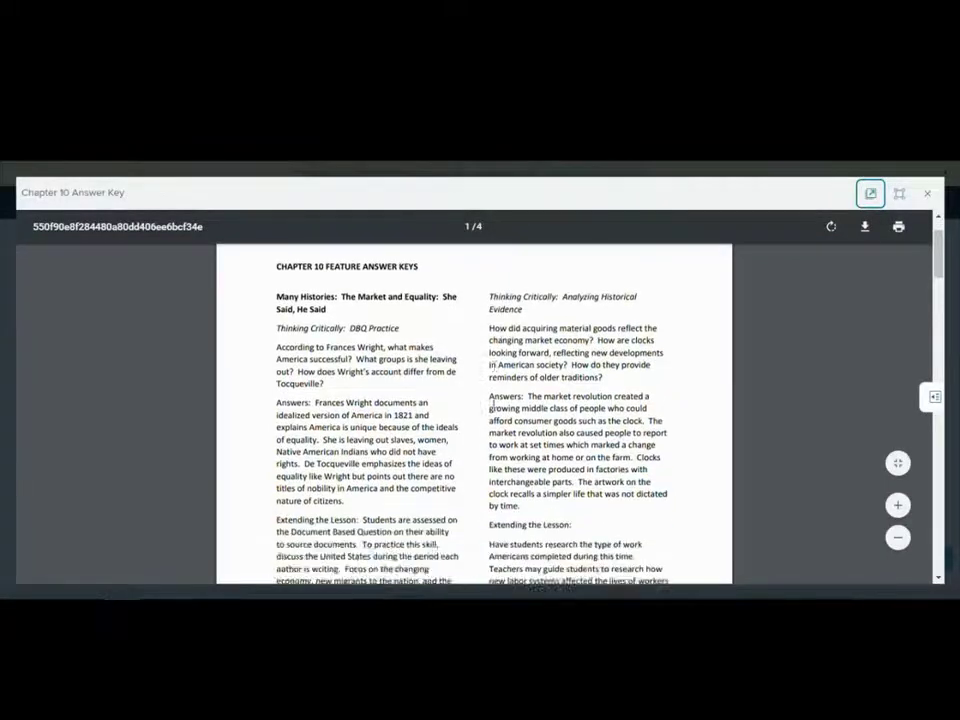
scroll(483, 415, down, 15)
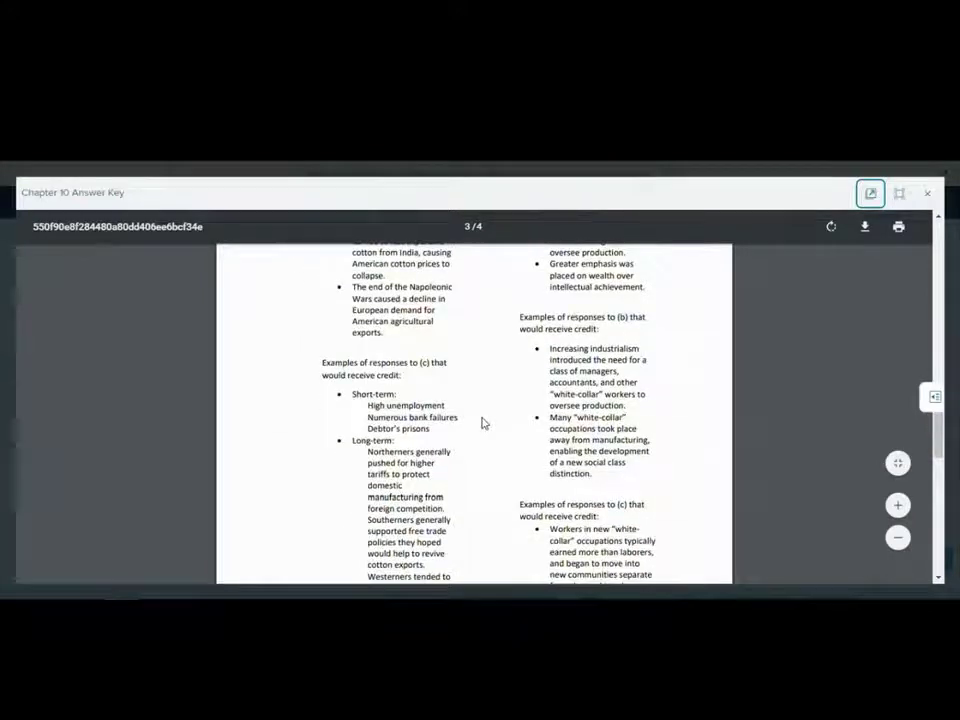
click(927, 193)
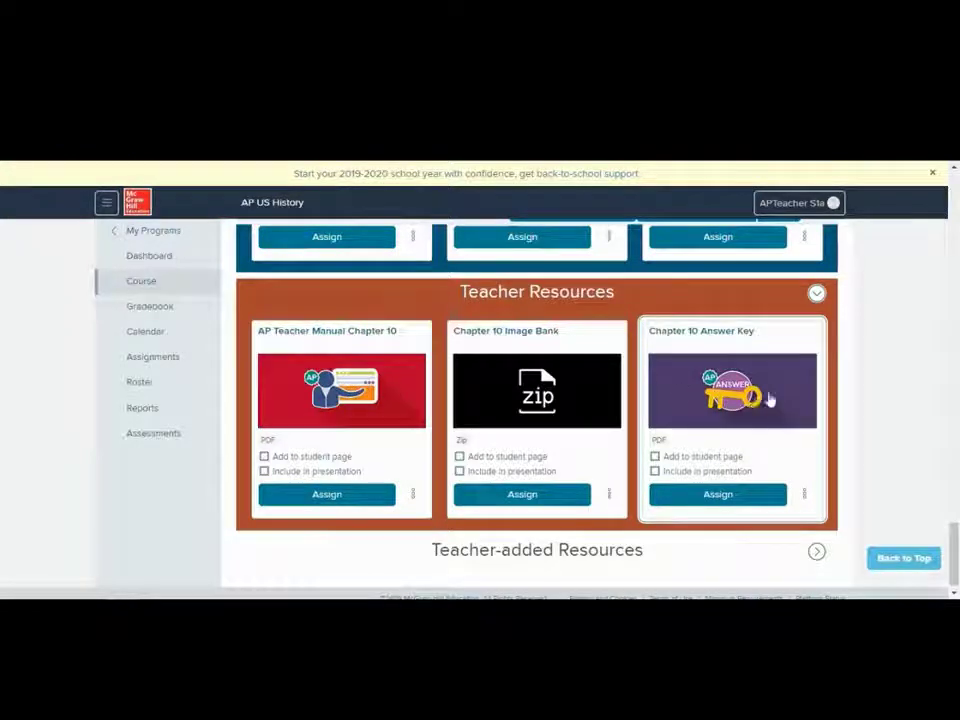
- Review Chapter 10's assignment resources again, including the PowerPoint, question bank, ebook AP Test Practice and content review
scroll(735, 400, up, 10)
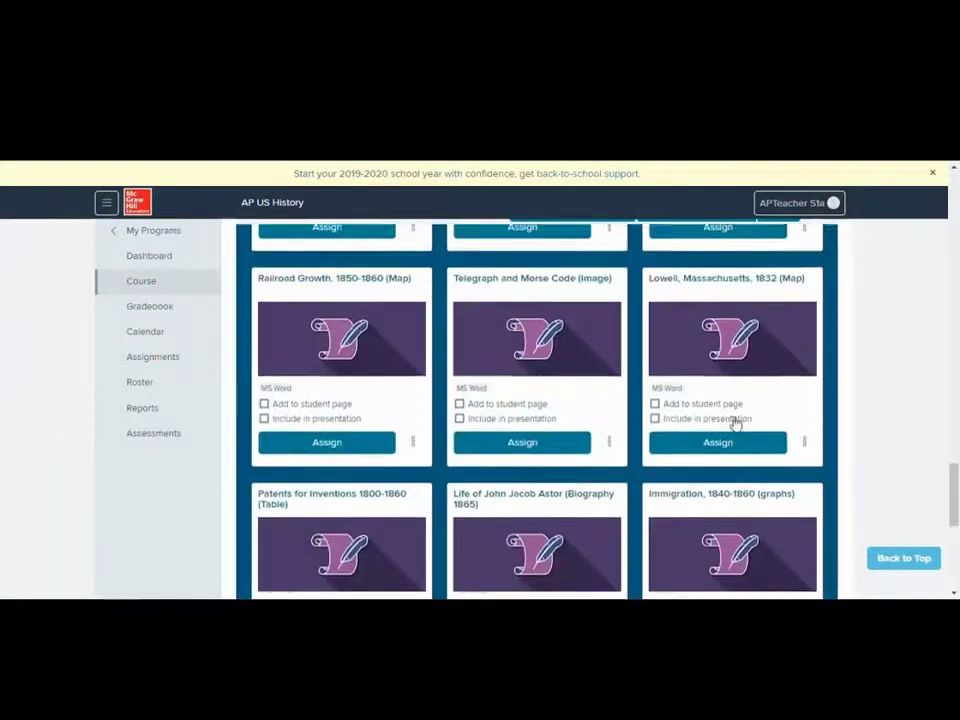
scroll(722, 405, up, 15)
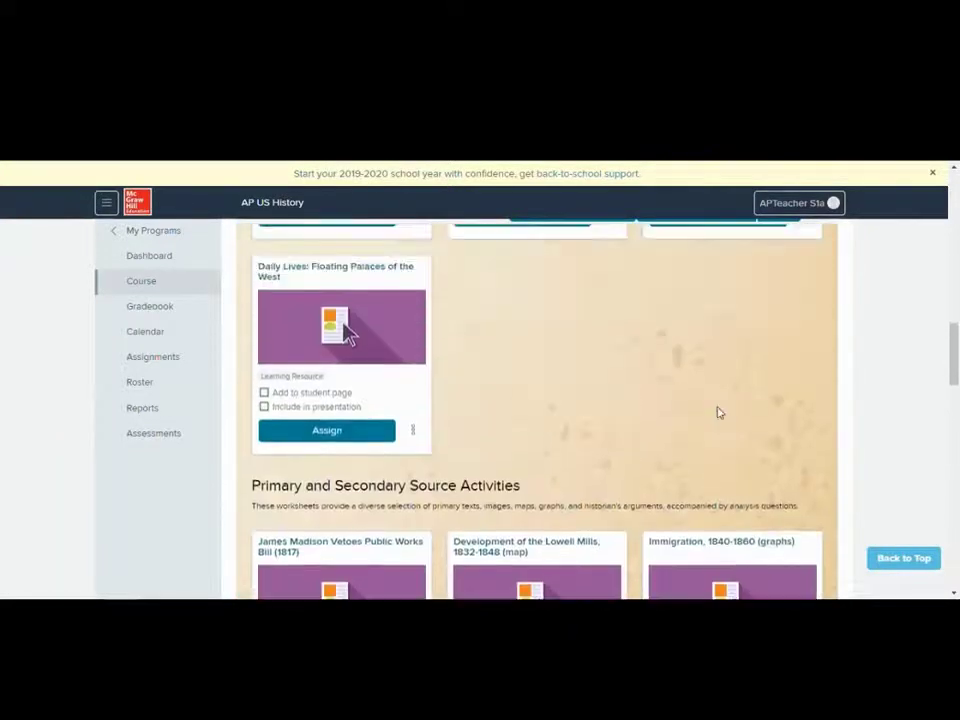
scroll(717, 412, up, 5)
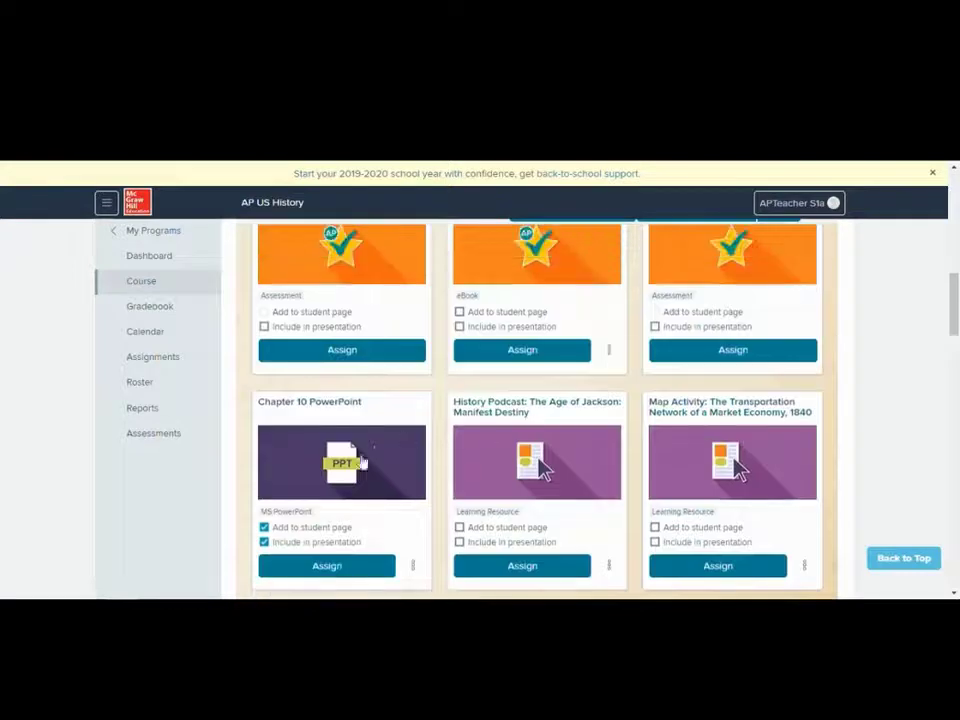
scroll(330, 450, up, 1)
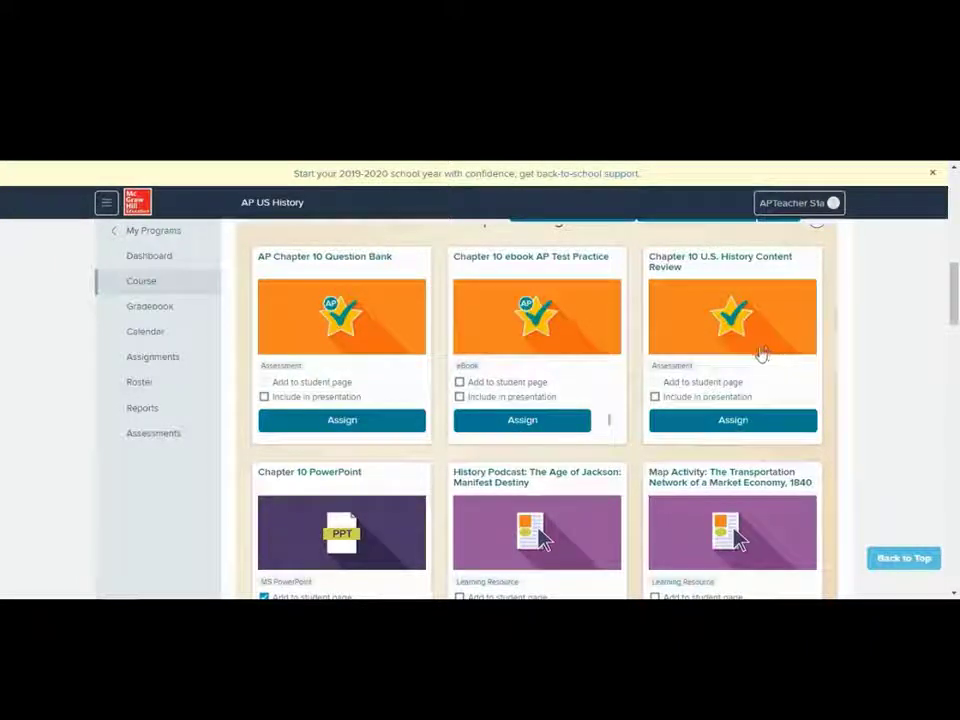
- Expand Teacher-added Resources, view the source options for adding content, and close them without adding anything
scroll(755, 352, down, 10)
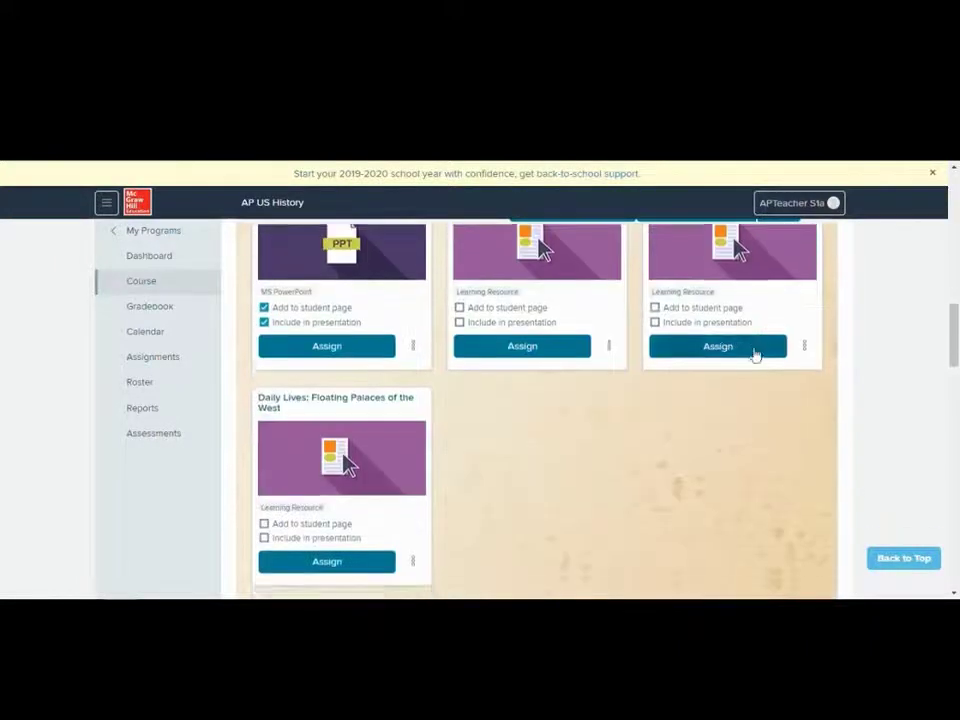
scroll(745, 363, down, 15)
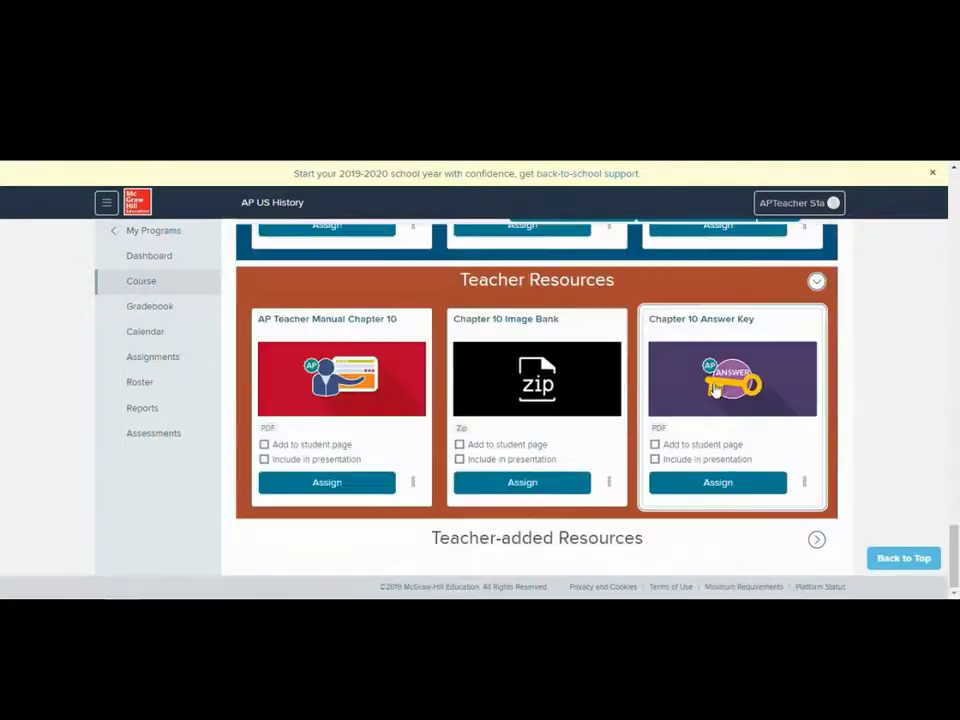
click(816, 539)
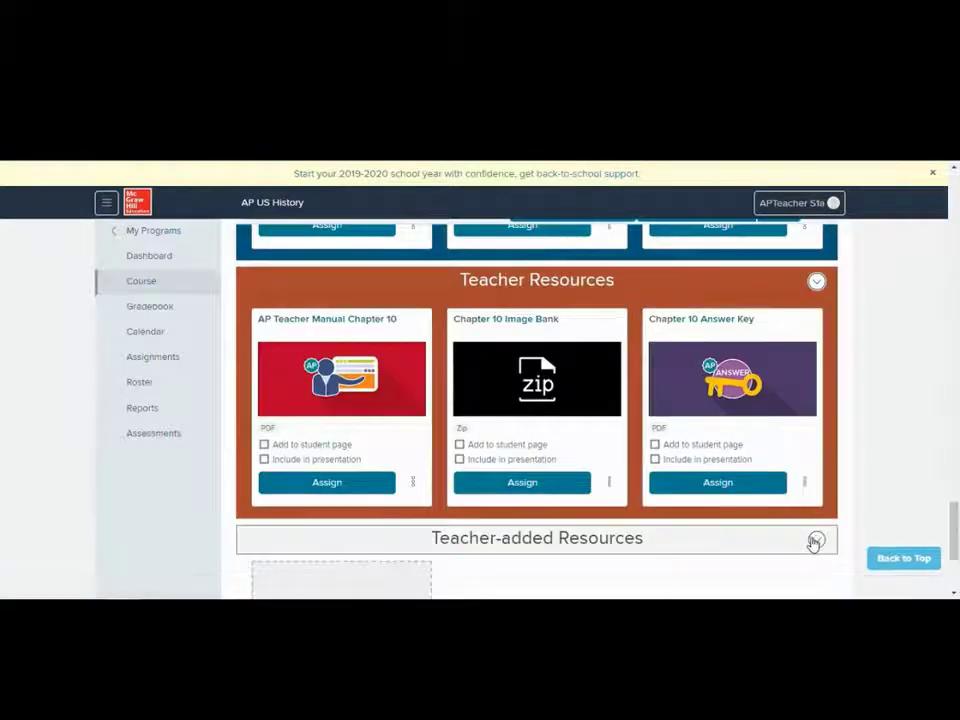
scroll(743, 480, down, 2)
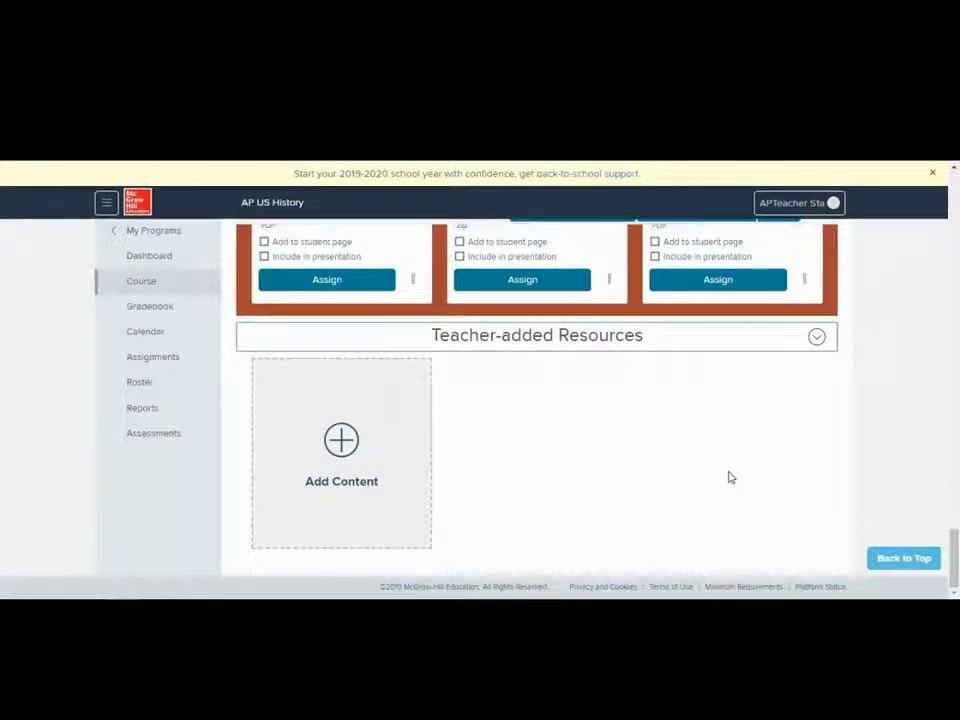
click(344, 443)
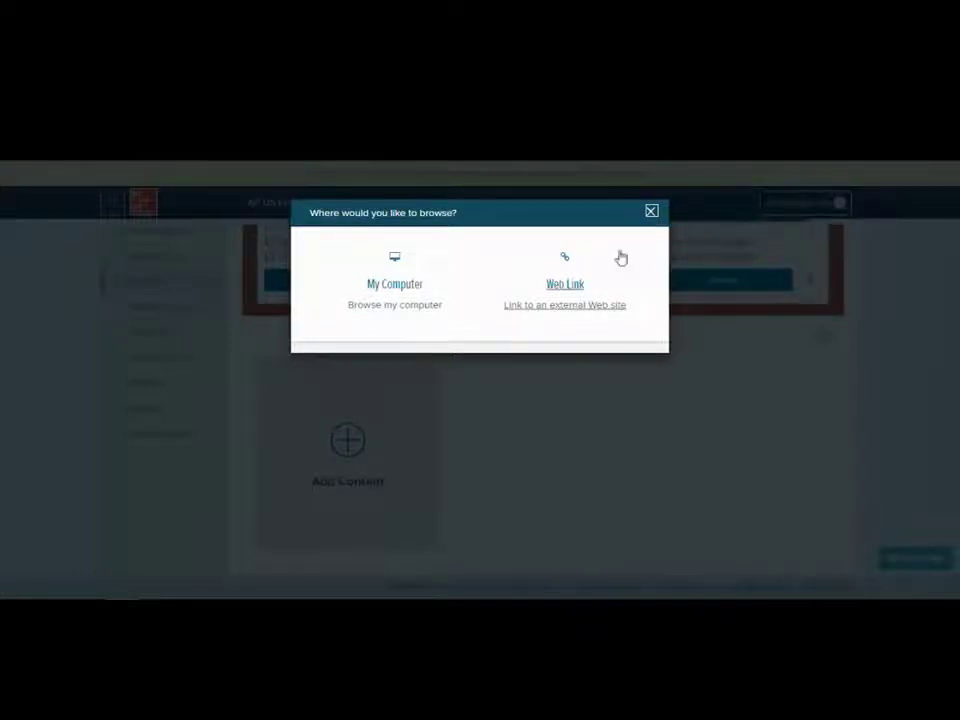
click(651, 213)
- Open SmartBook Chapter 10 from the chapter's Student Resources
scroll(532, 435, up, 20)
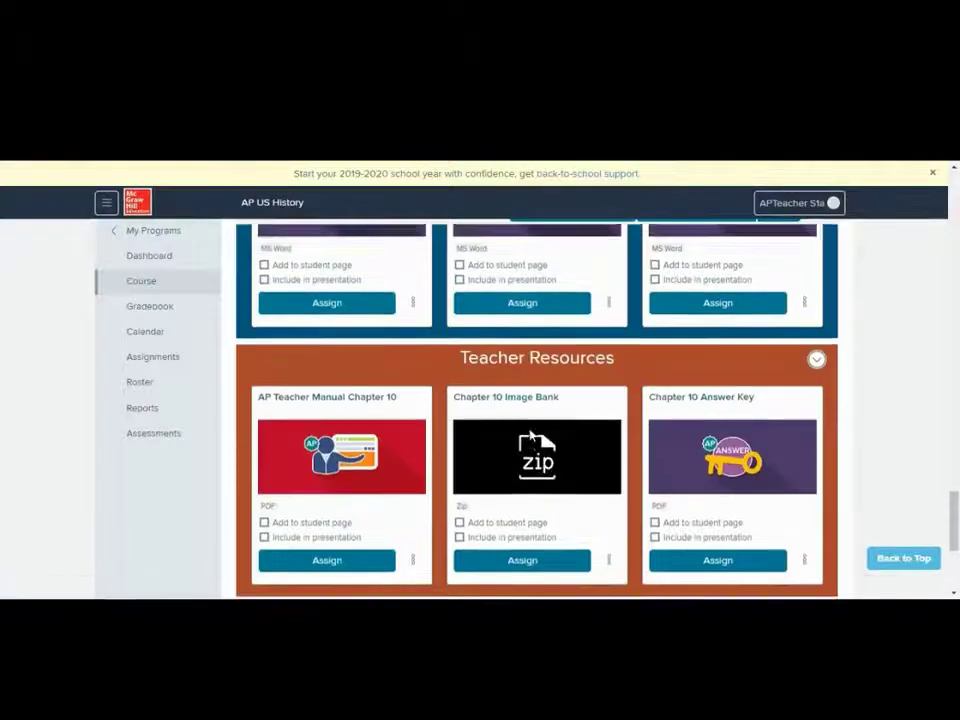
scroll(532, 435, up, 5)
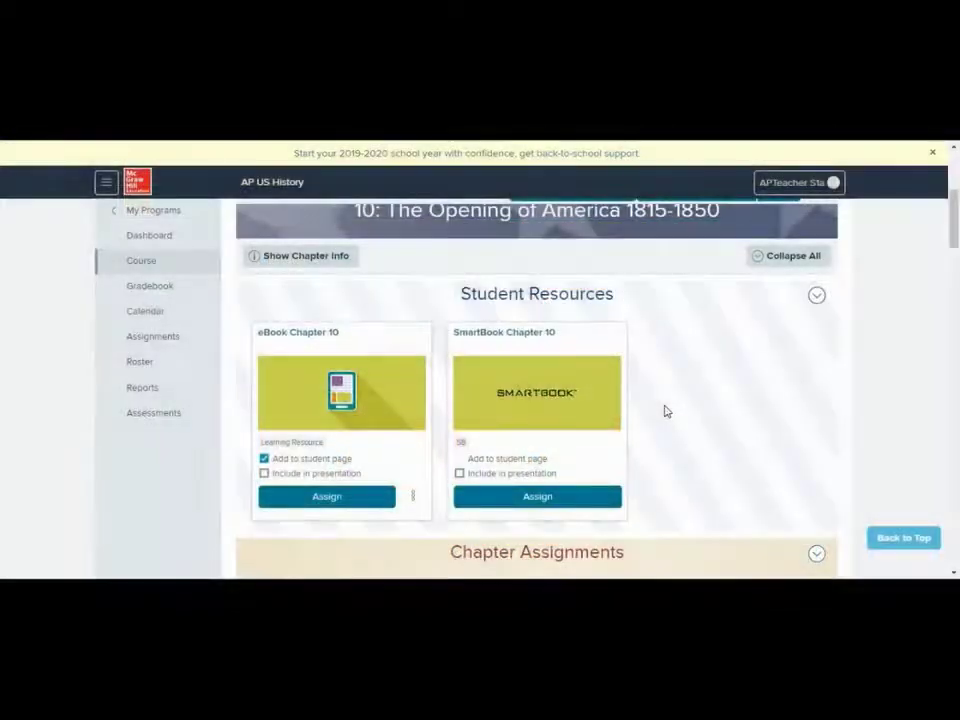
scroll(666, 411, up, 3)
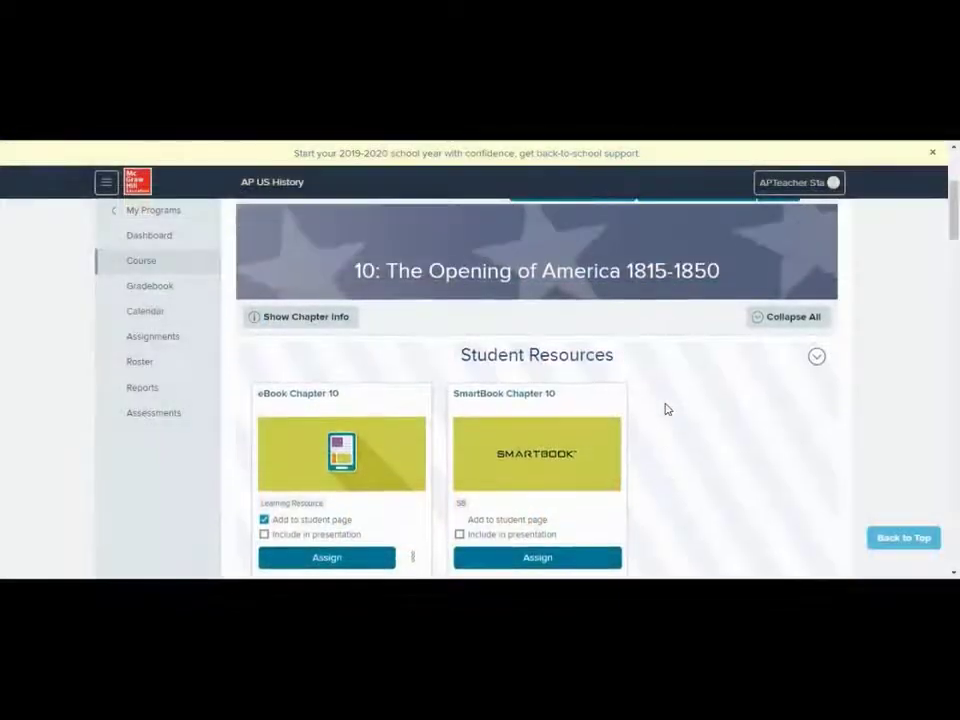
scroll(664, 403, down, 2)
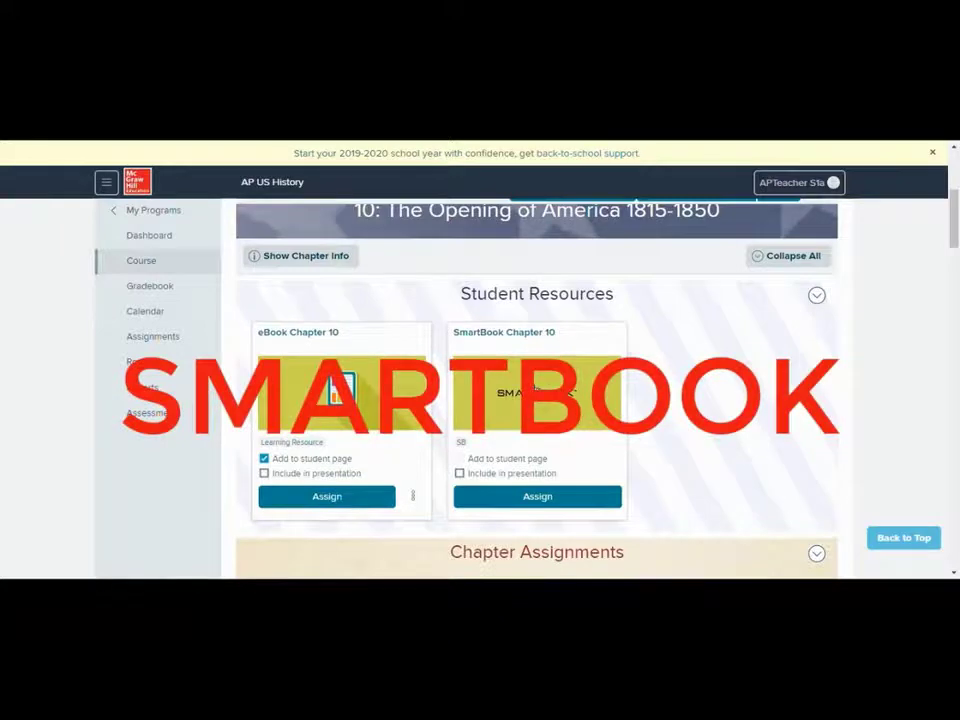
click(533, 390)
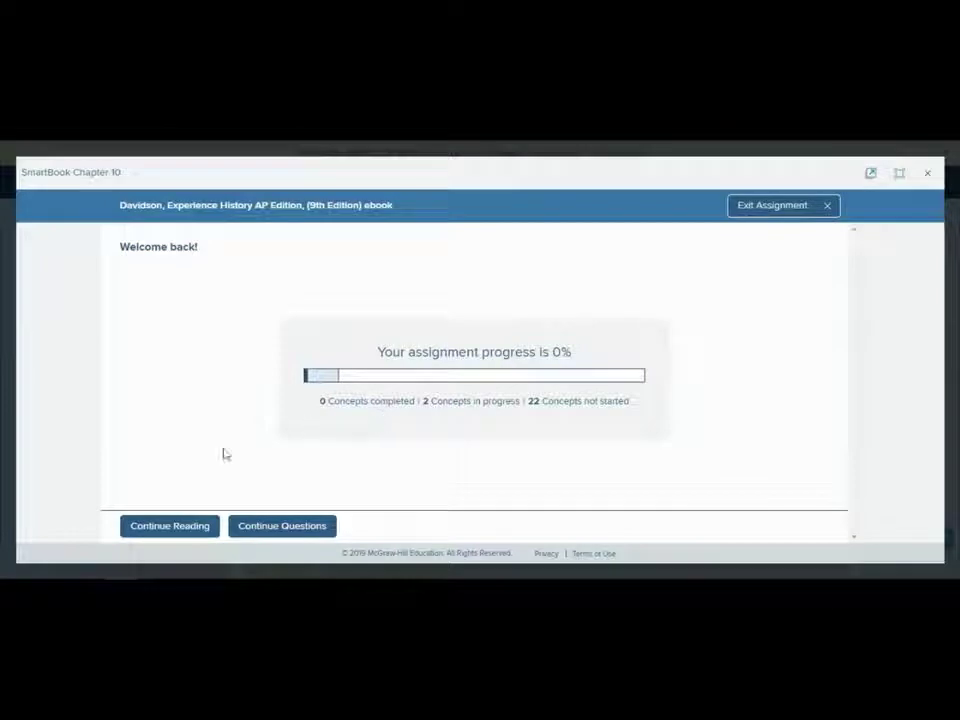
- Continue the SmartBook reading and look through its highlighted passages, images and document analysis questions
click(169, 525)
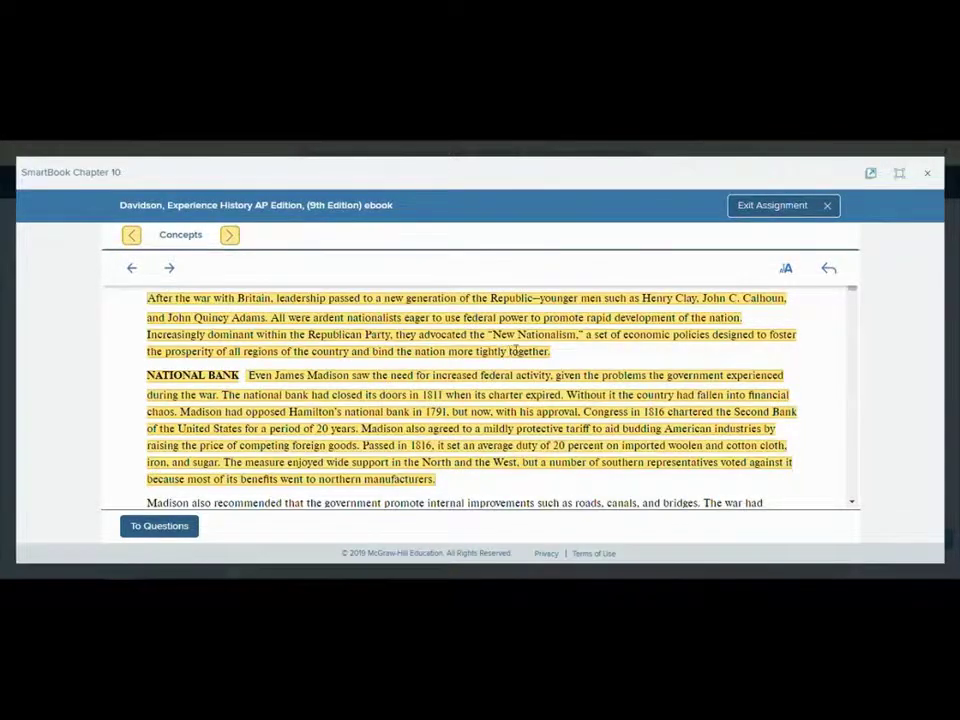
scroll(492, 374, down, 5)
scroll(492, 374, down, 10)
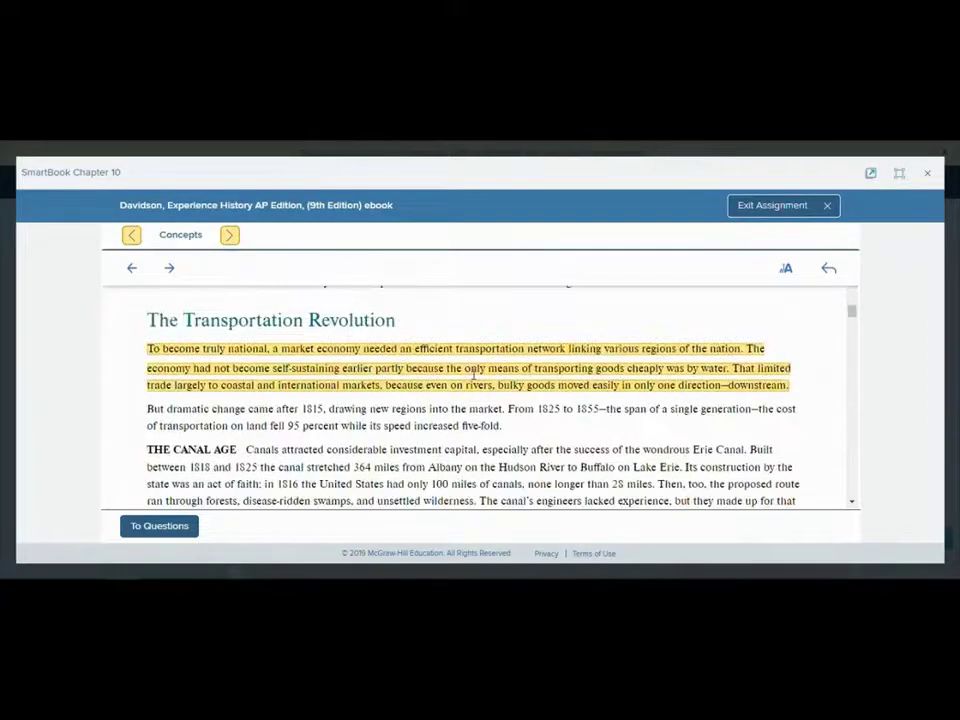
scroll(453, 379, down, 8)
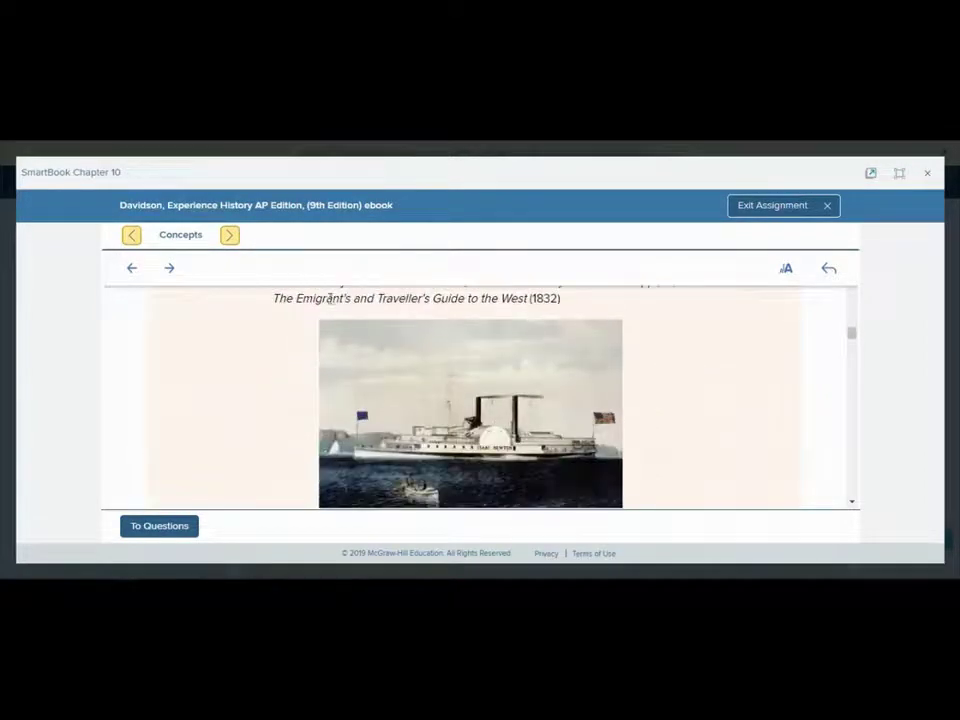
scroll(321, 392, down, 10)
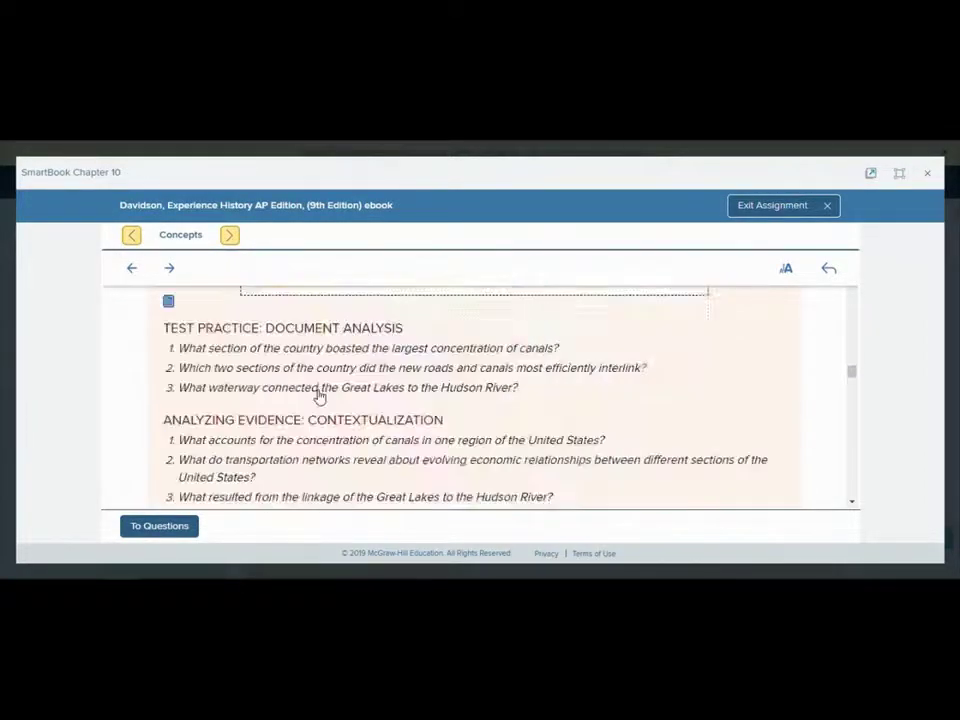
scroll(313, 395, down, 10)
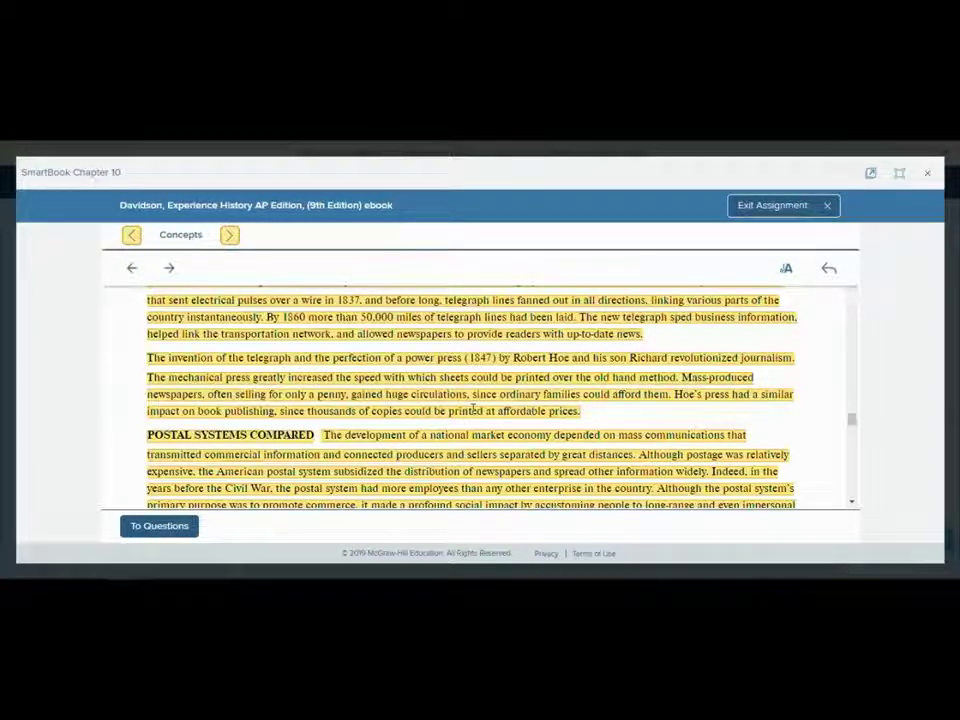
- Switch to the SmartBook questions and answer the cotton trade question with "They received no benefit from the cotton trade" at High confidence
click(169, 527)
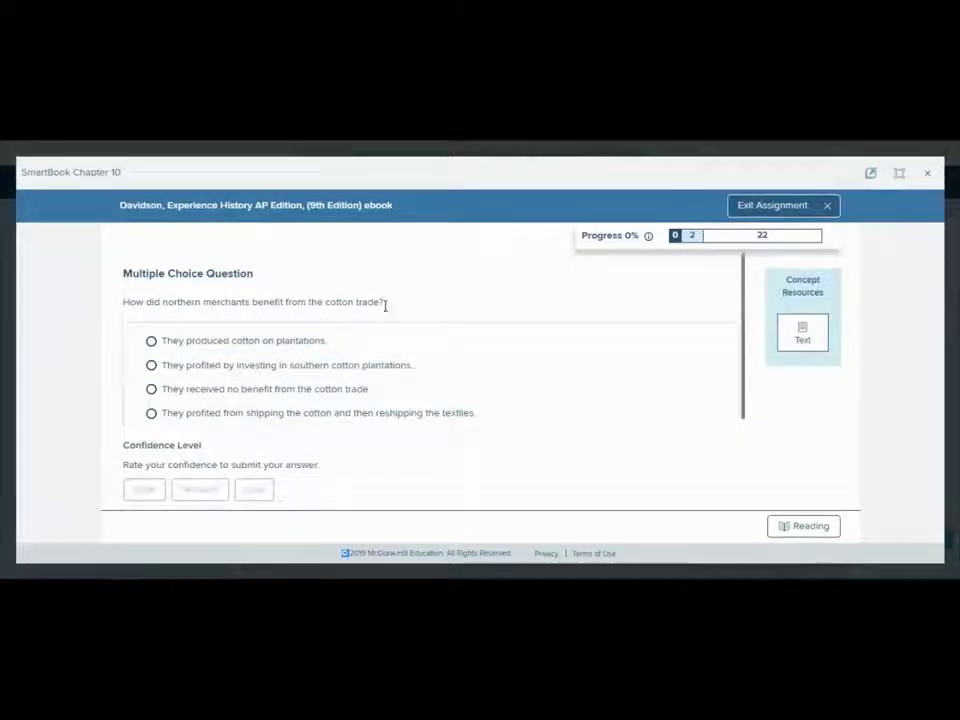
click(151, 390)
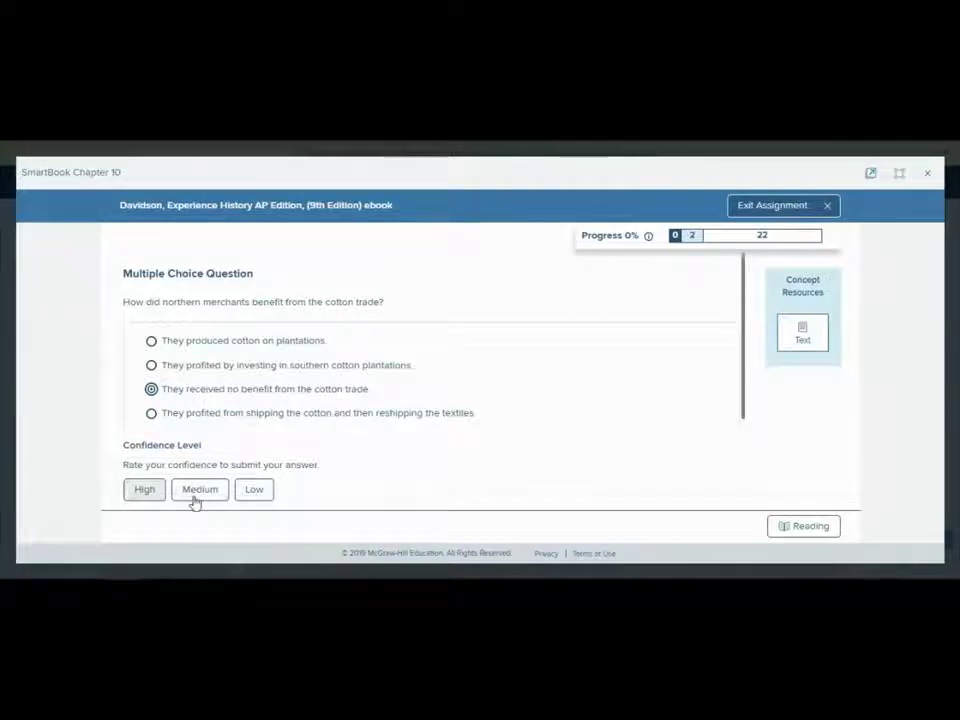
click(145, 491)
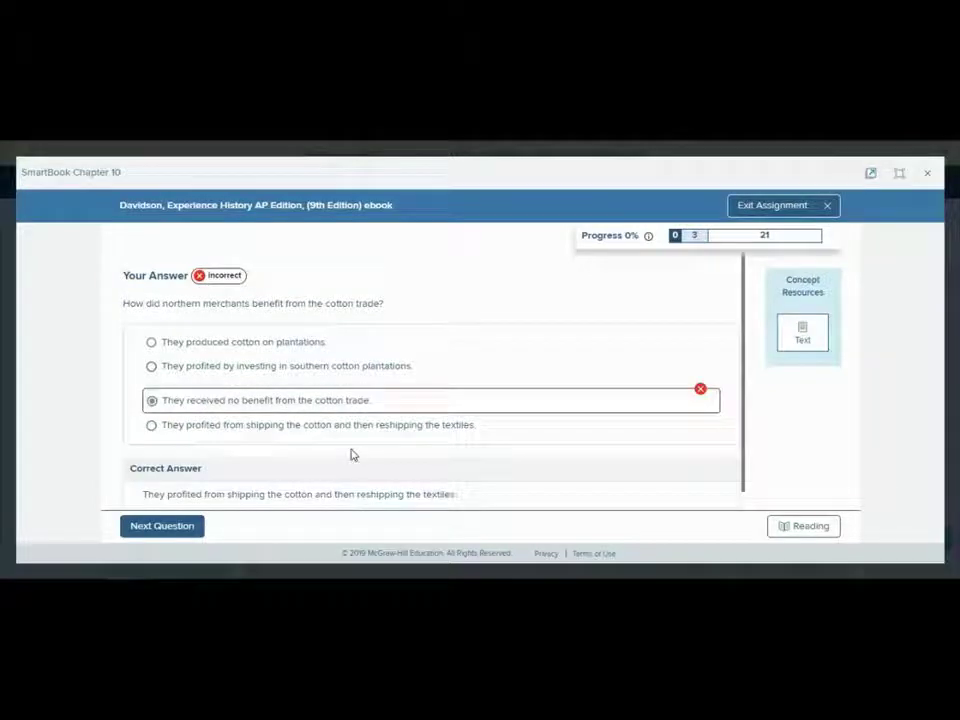
- Review the highlighted Whitney's Cotton Gin passage from the question's concept text and return to the SmartBook questions
click(805, 335)
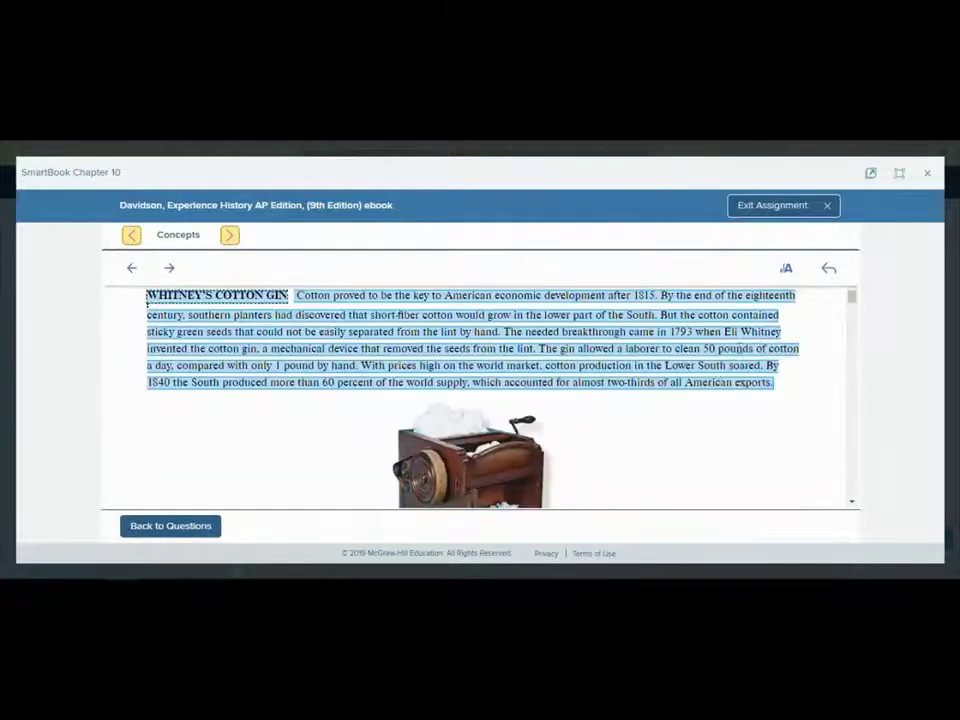
scroll(718, 383, up, 1)
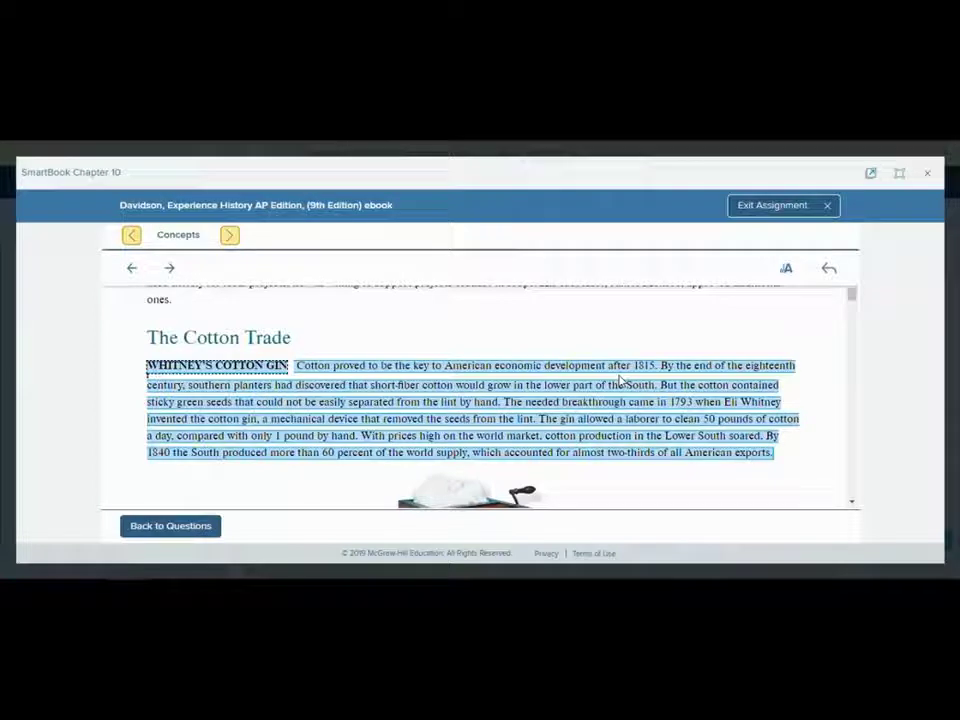
click(165, 529)
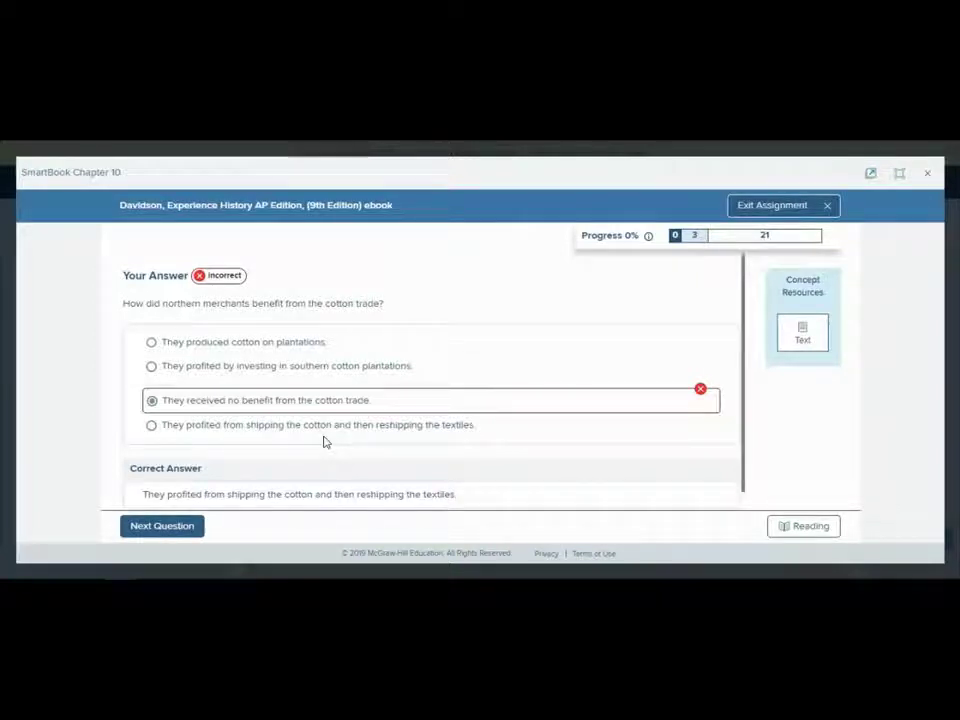
- Answer the goods transportation question with "steamboat" at High confidence and close SmartBook Chapter 10
click(175, 529)
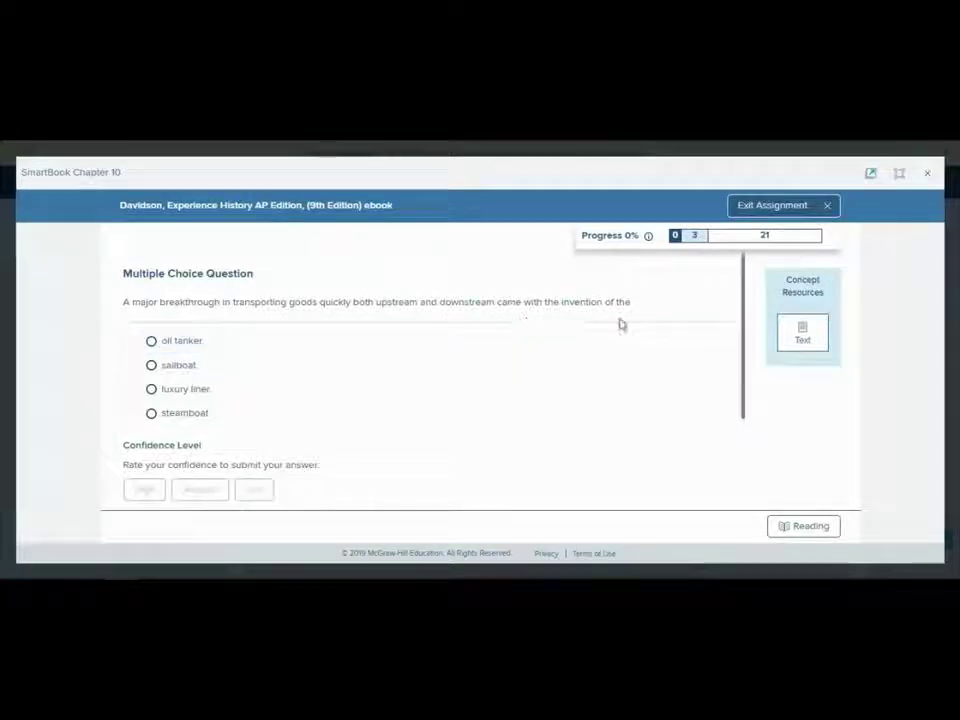
click(152, 414)
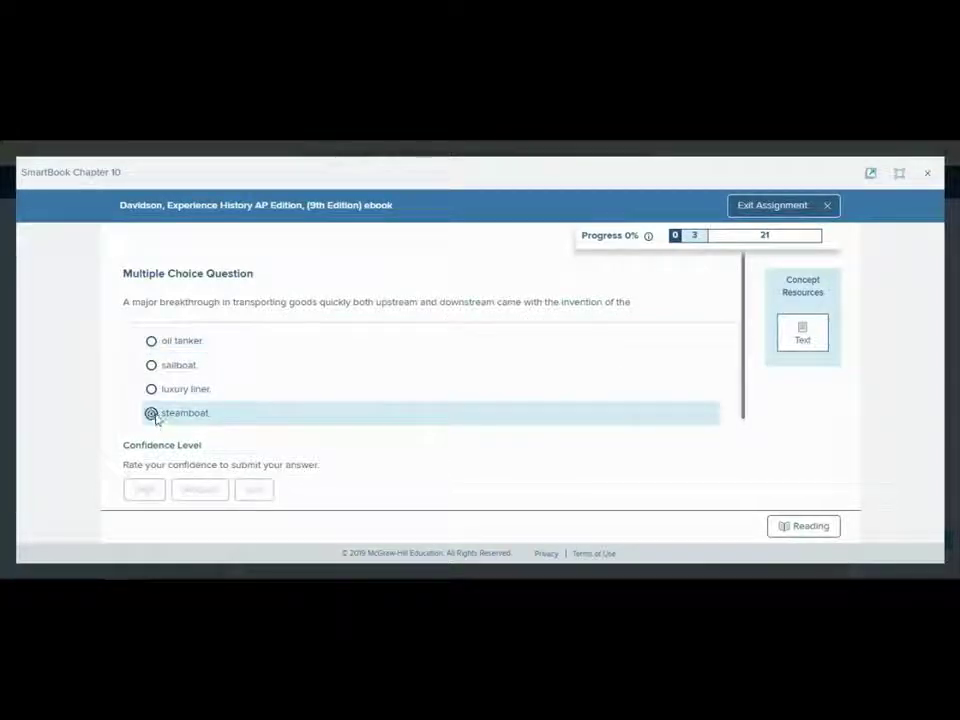
click(145, 490)
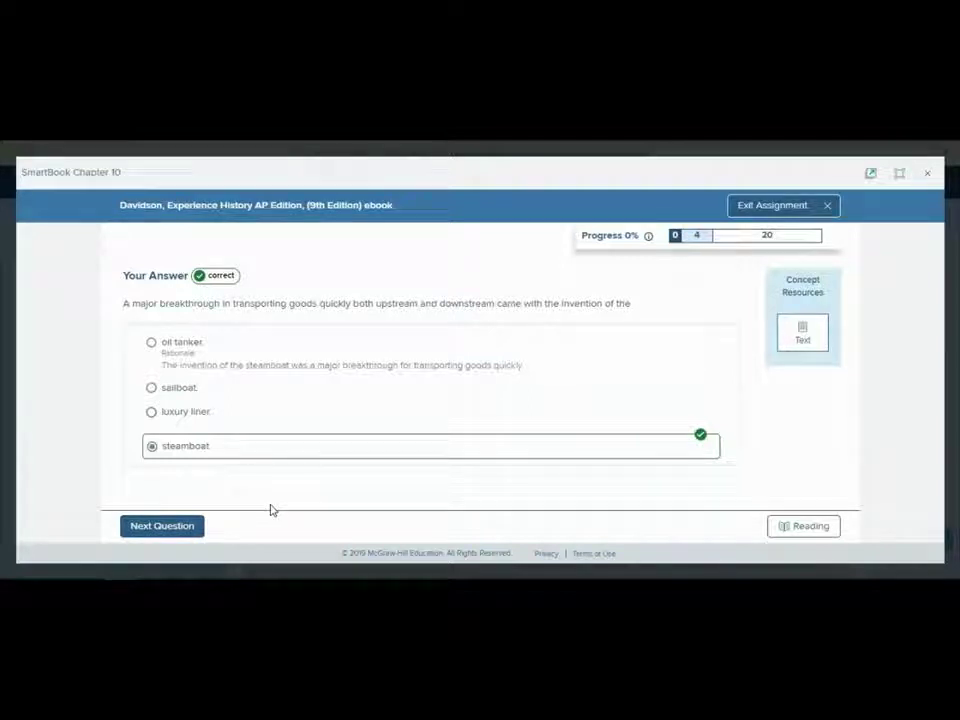
click(927, 172)
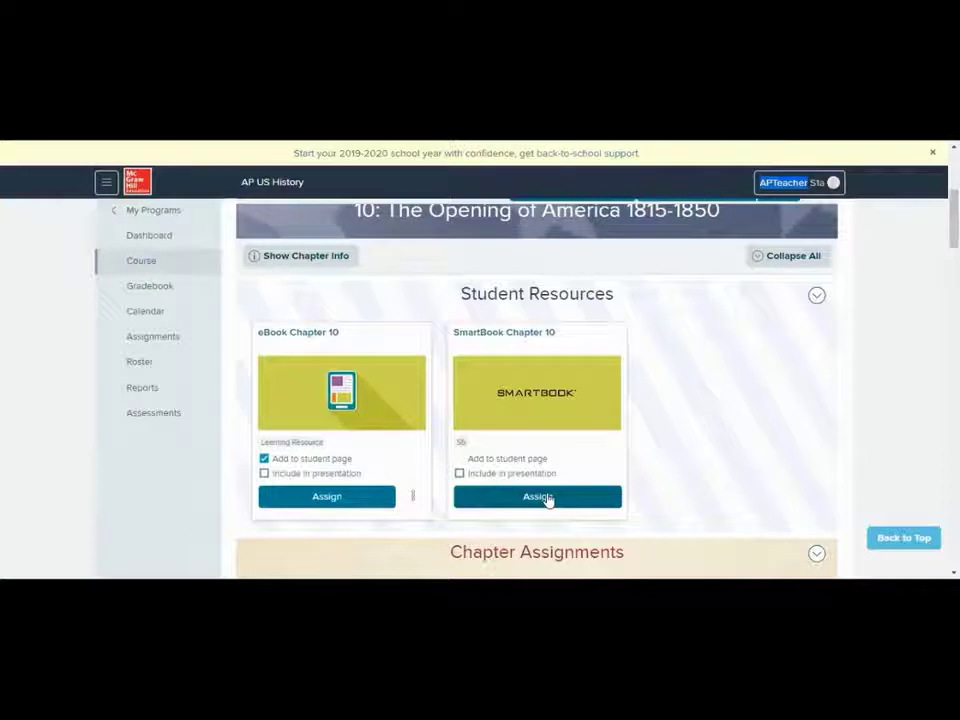
- Review the assignment types available for a new class assignment and start a SmartBook 2.0 assignment
click(157, 341)
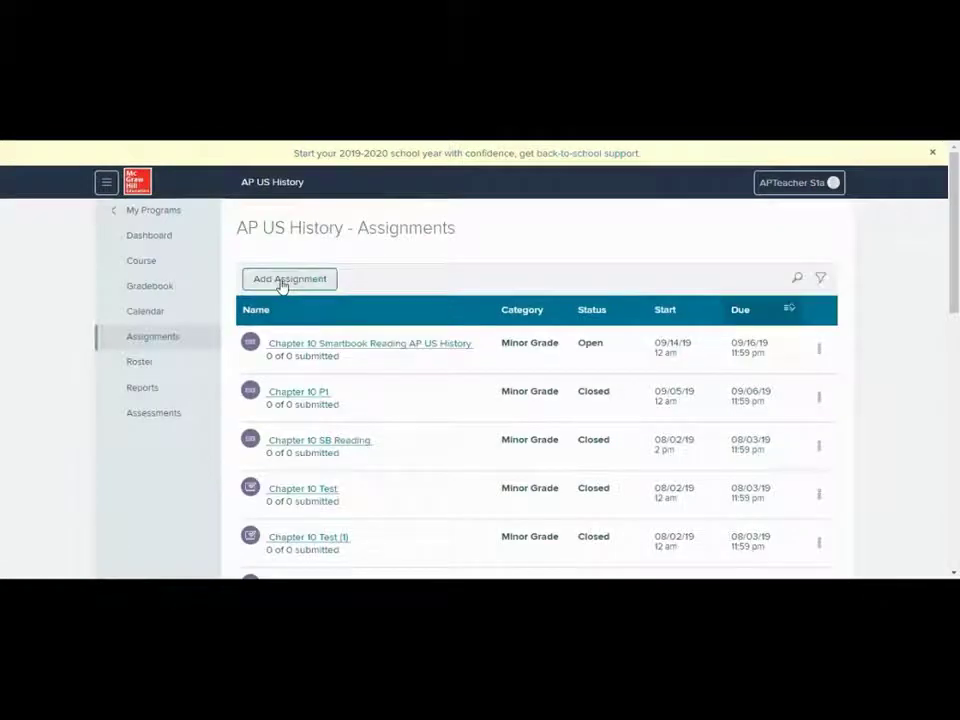
click(283, 286)
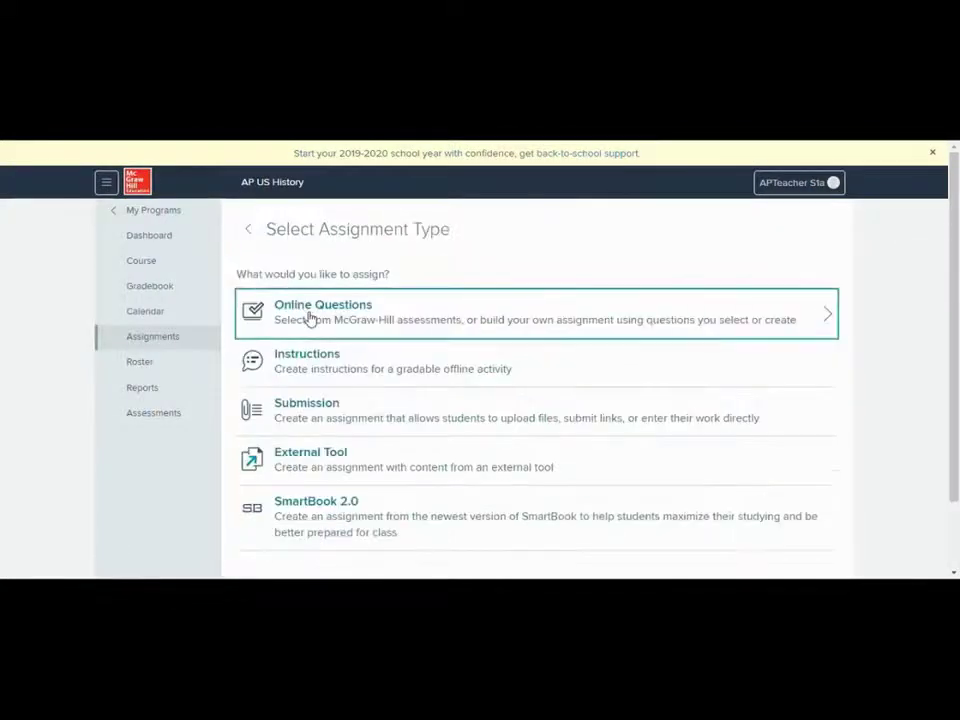
scroll(311, 430, down, 2)
scroll(332, 454, up, 1)
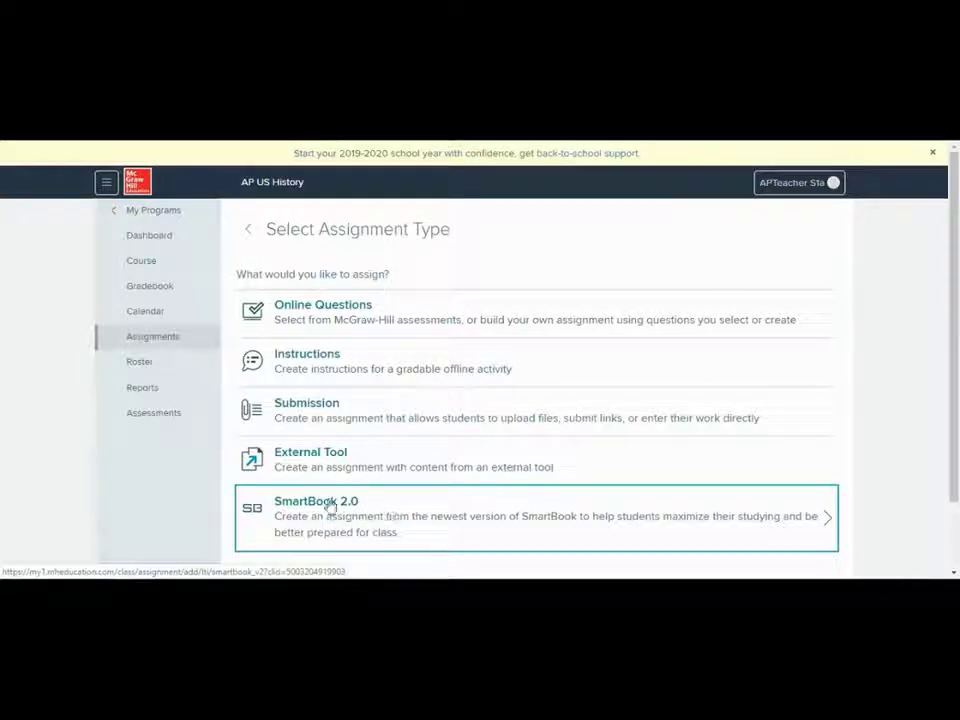
click(315, 508)
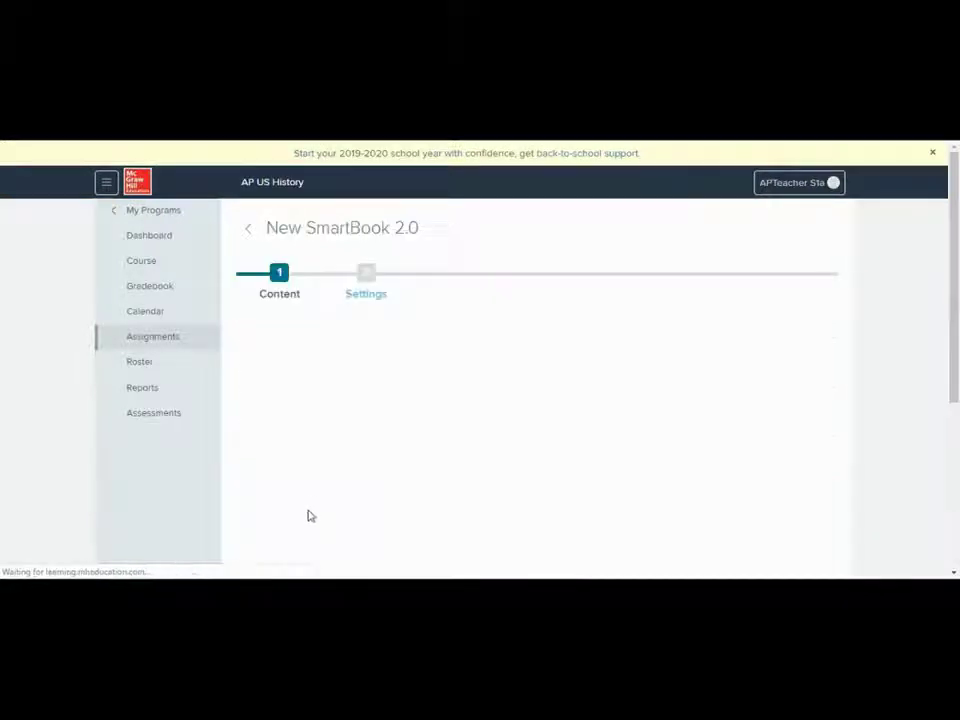
- Set up a New Assignment from the Davidson Experience History book with Chapter 10: The Opening of America as its content
click(250, 376)
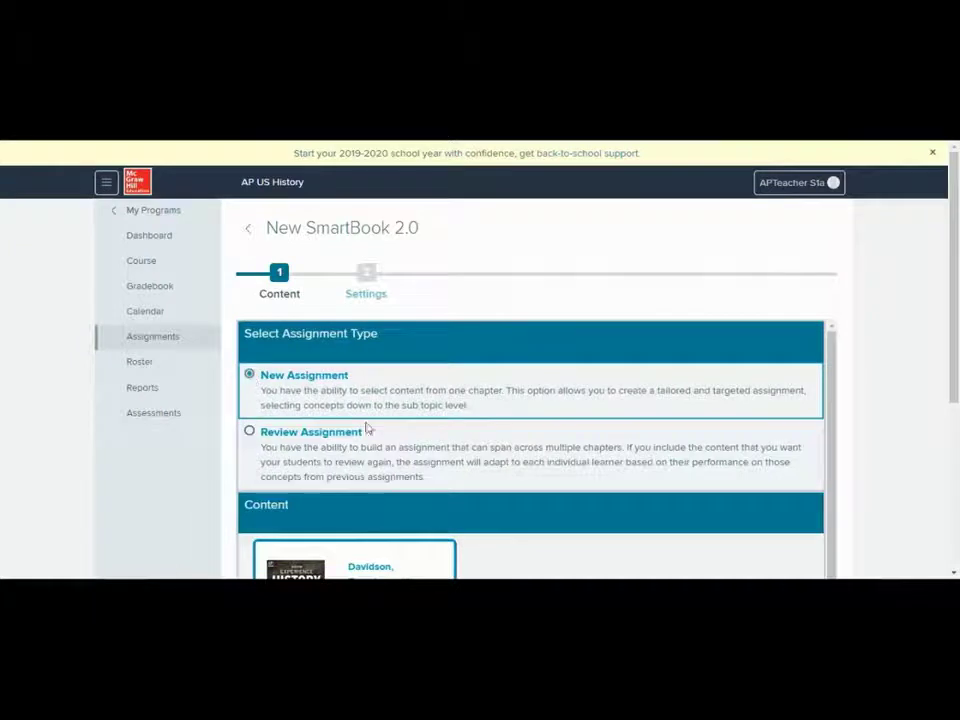
scroll(452, 448, down, 5)
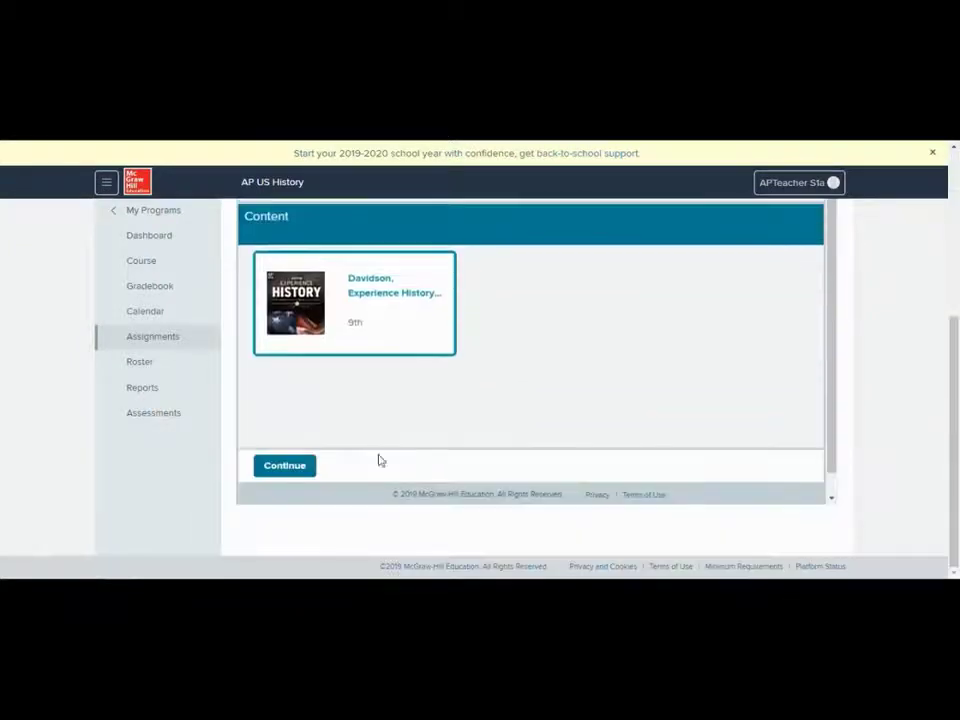
click(278, 468)
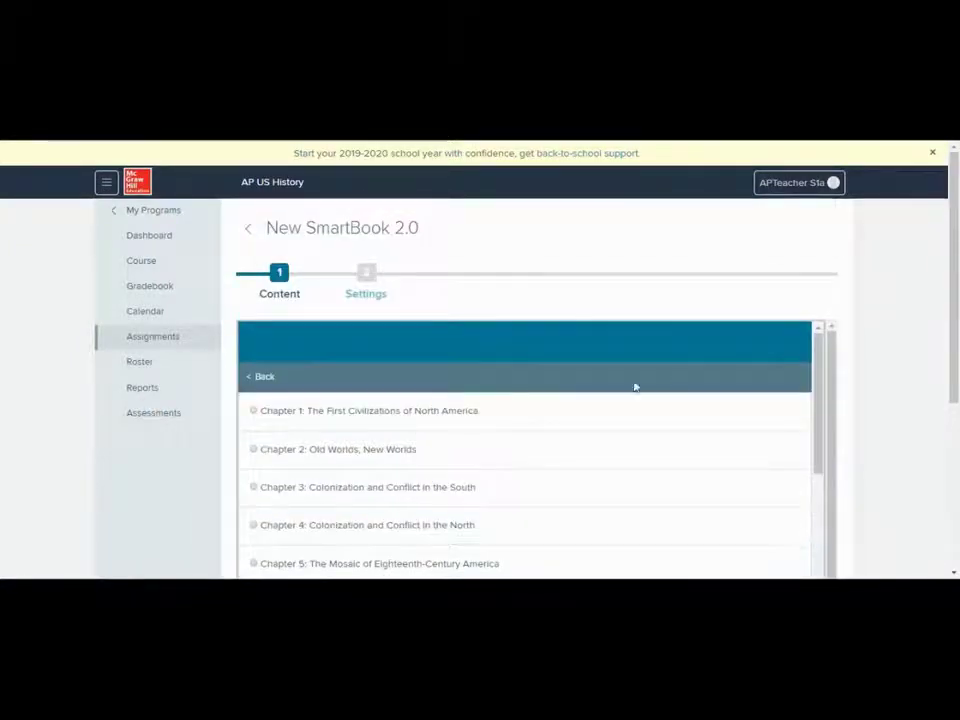
scroll(300, 463, down, 3)
scroll(285, 505, down, 3)
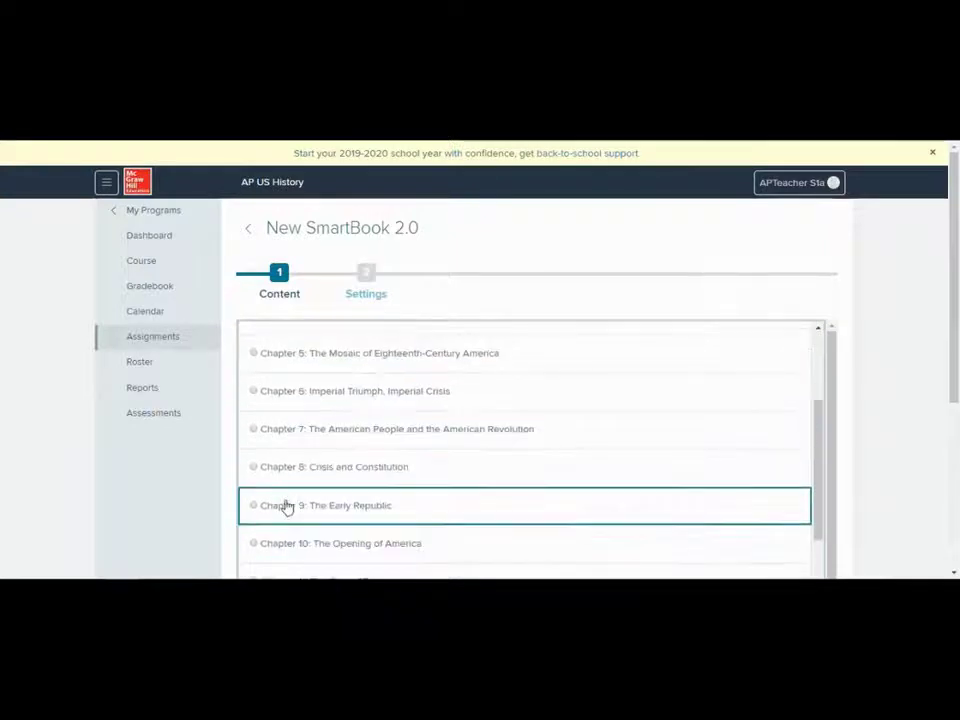
scroll(254, 478, down, 10)
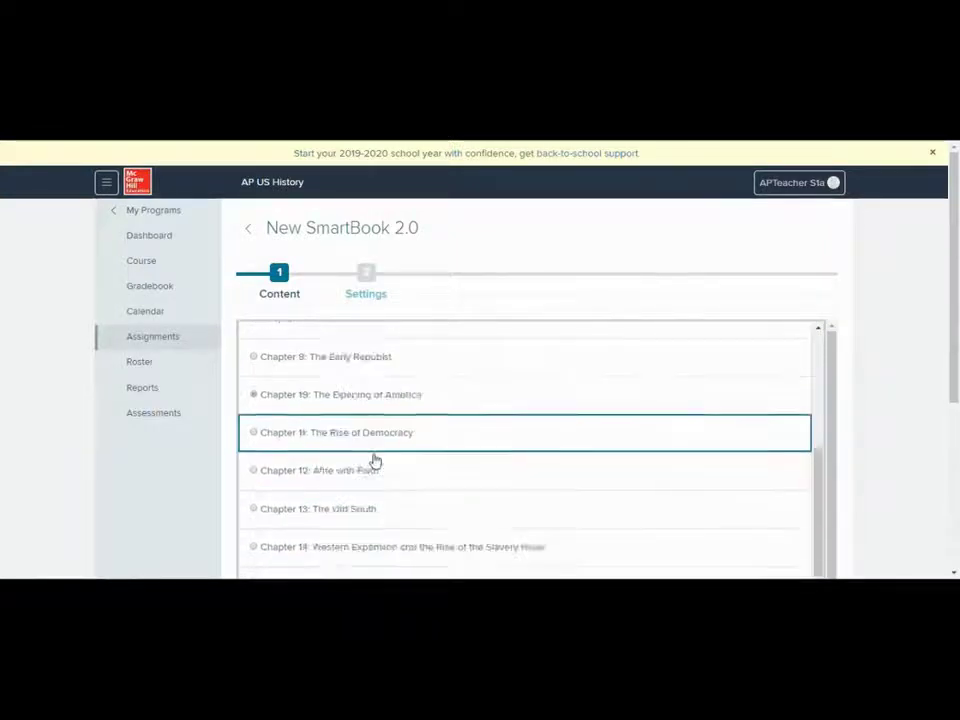
scroll(307, 531, down, 5)
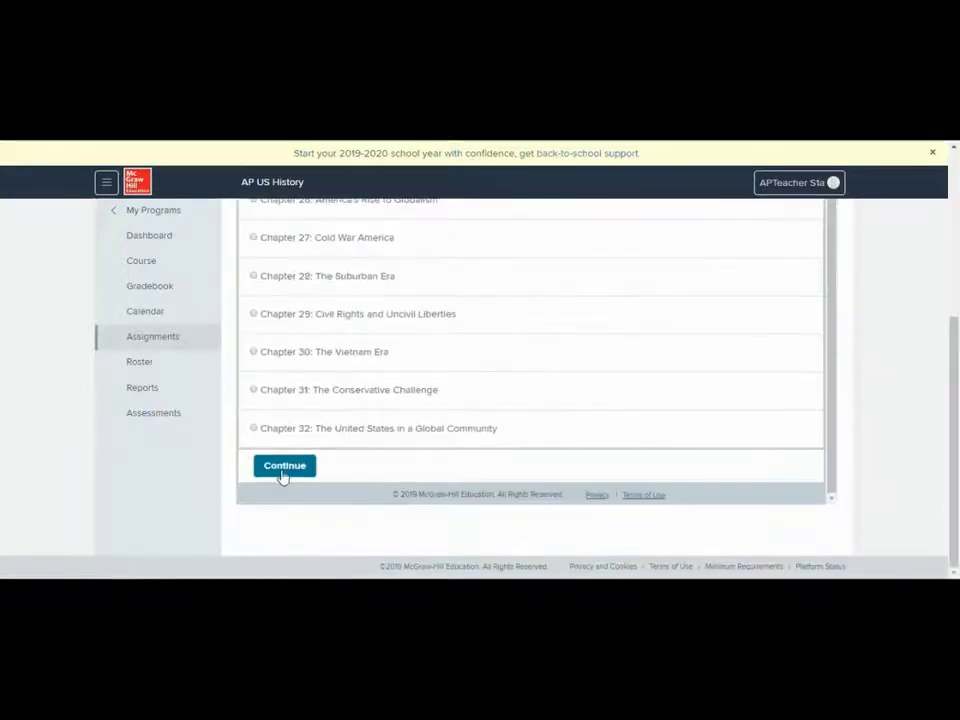
click(283, 466)
- Examine the Chapter 10 topics with their selected concepts, estimated times and the overall Assignment Summary
scroll(333, 514, up, 3)
scroll(334, 510, down, 1)
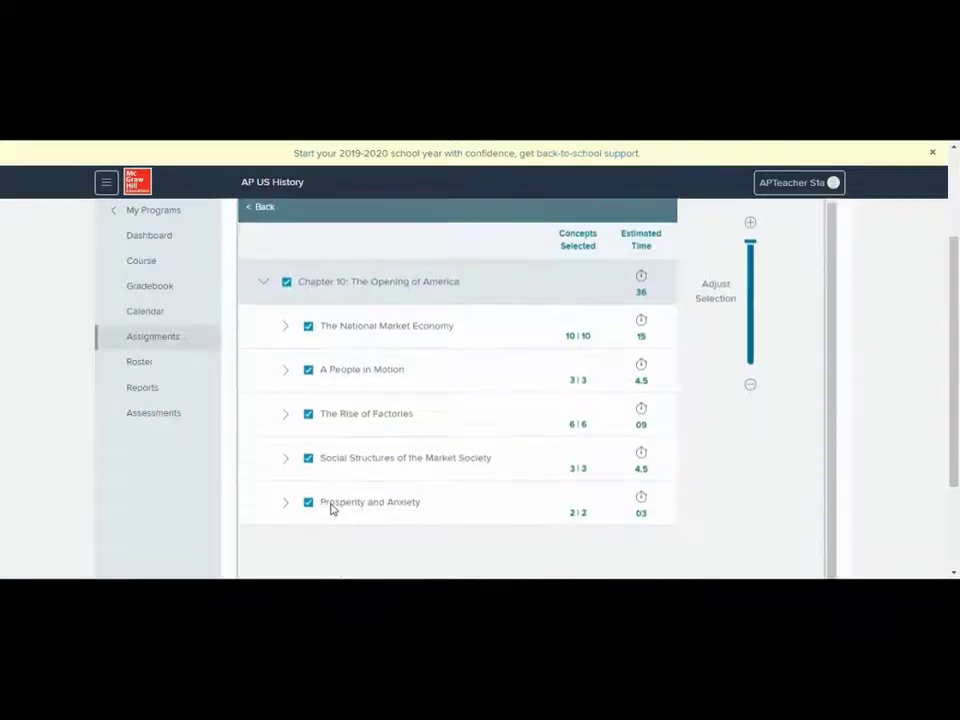
scroll(338, 508, up, 1)
scroll(343, 507, up, 1)
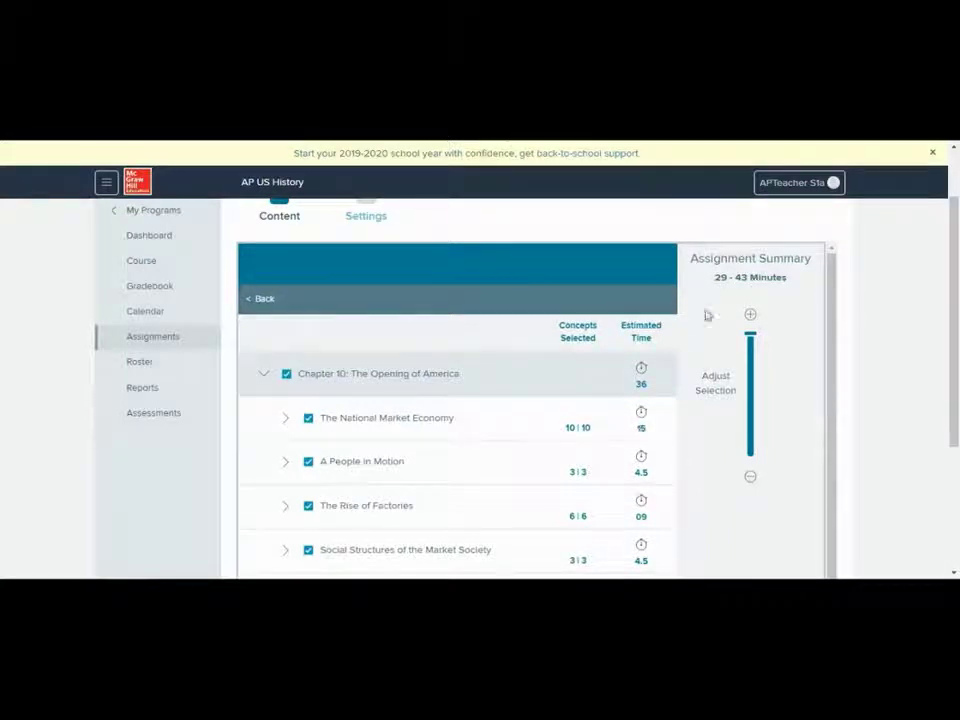
scroll(650, 340, down, 1)
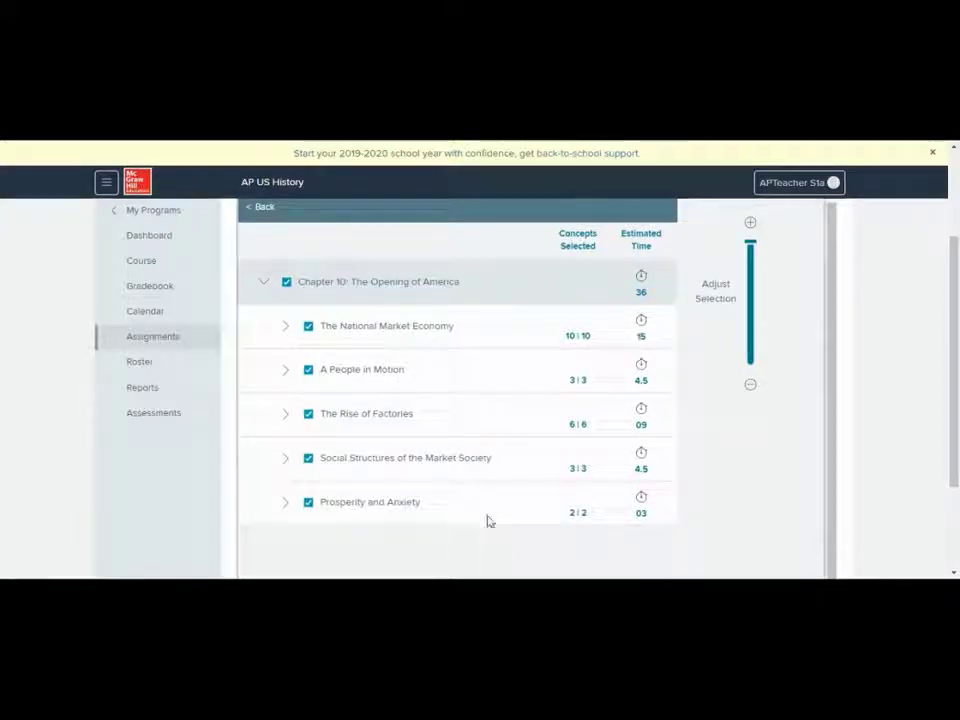
scroll(492, 490, up, 1)
scroll(490, 488, up, 3)
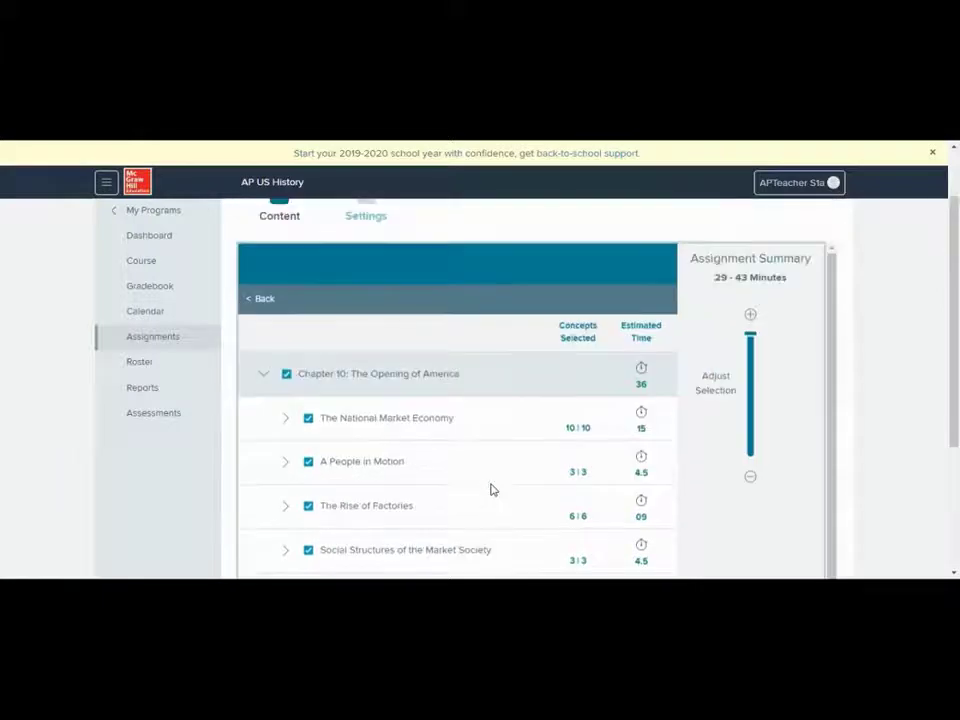
scroll(490, 488, down, 1)
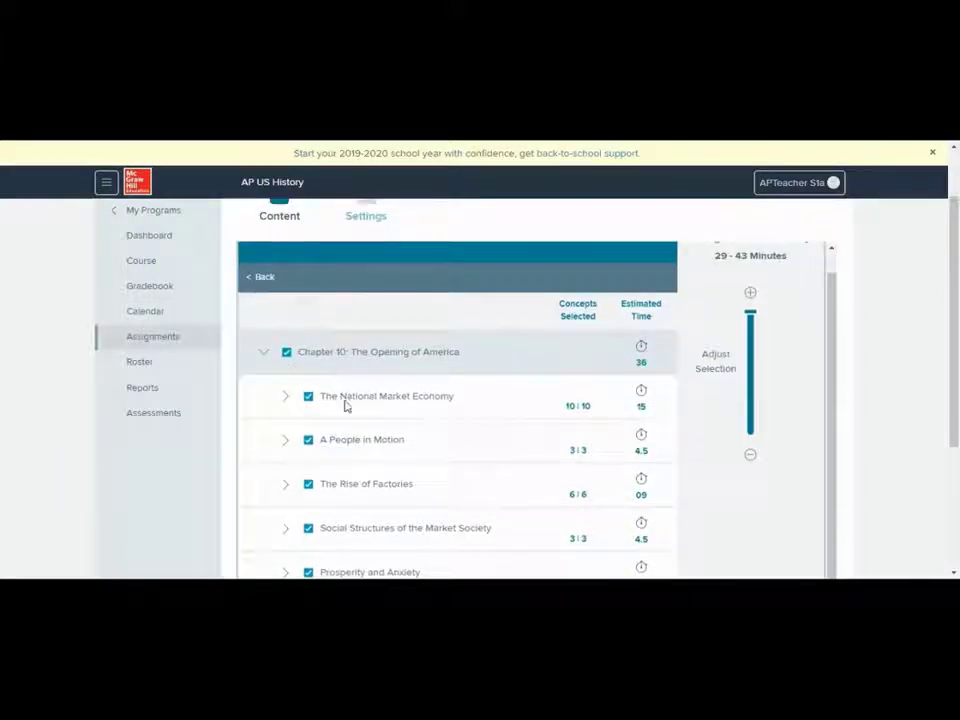
- Try reducing The National Market Economy to 8 of 10 concepts with Adjust Selection, and restore the full selection
click(750, 457)
click(750, 457)
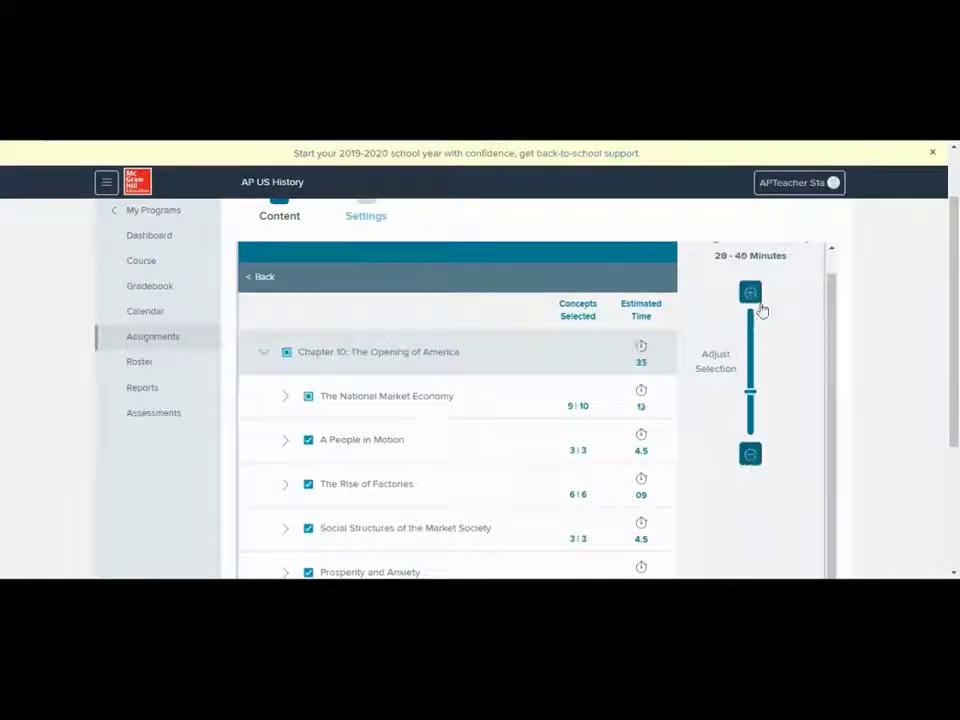
scroll(855, 364, up, 2)
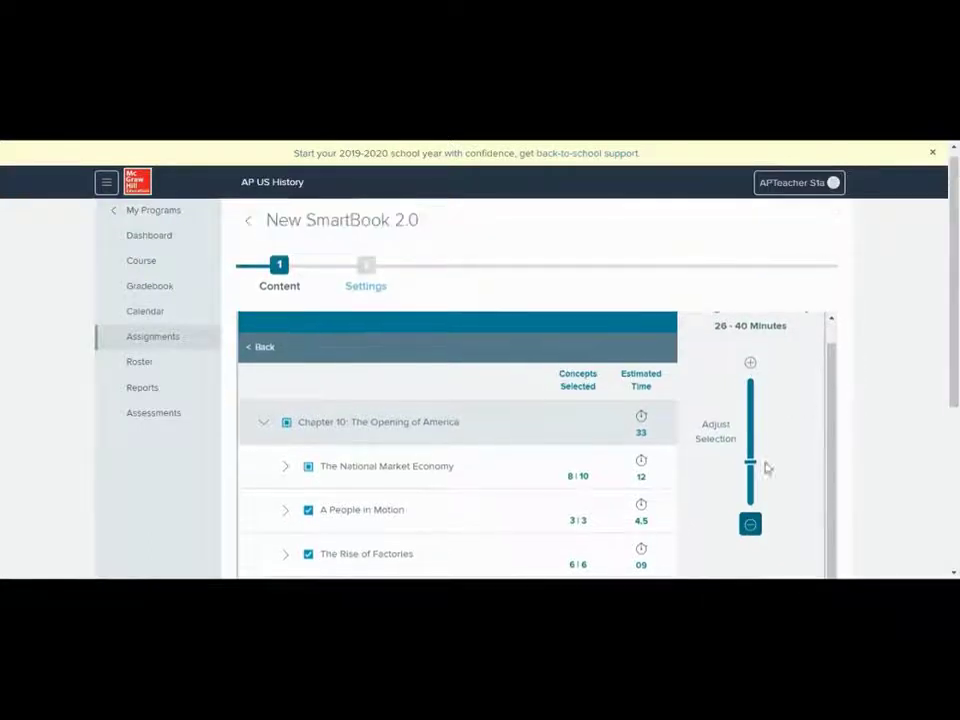
click(750, 364)
click(750, 364)
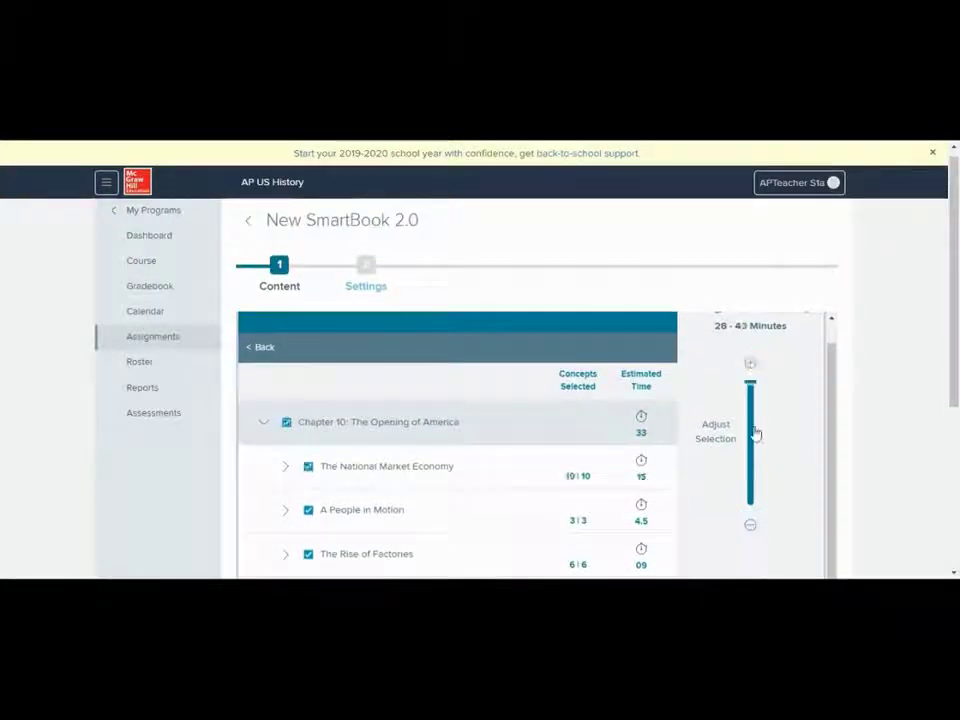
click(748, 524)
click(748, 526)
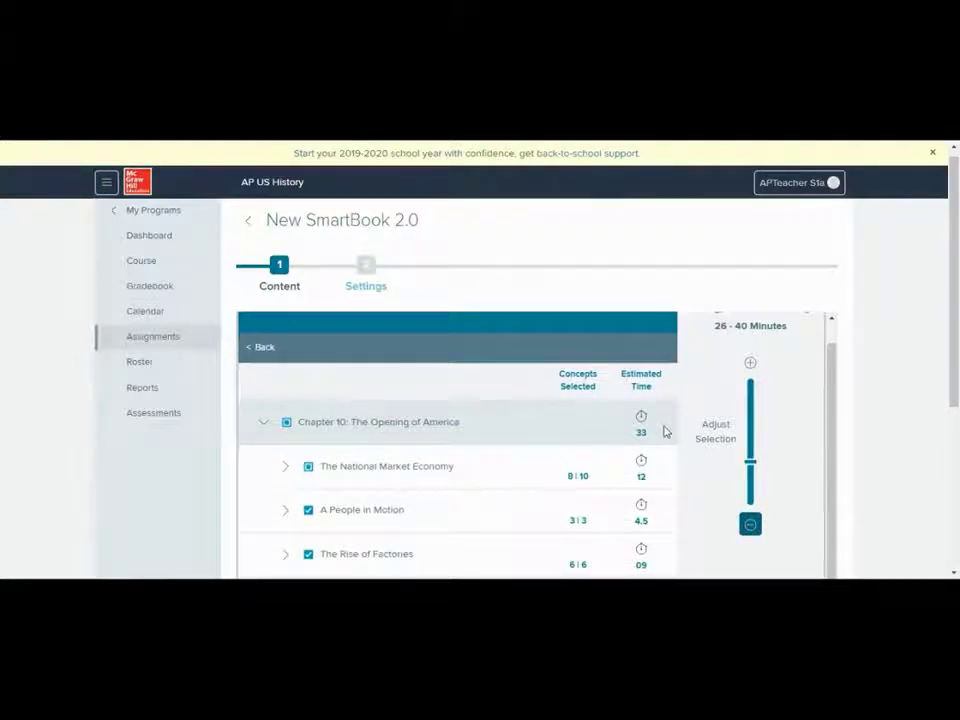
scroll(665, 430, down, 3)
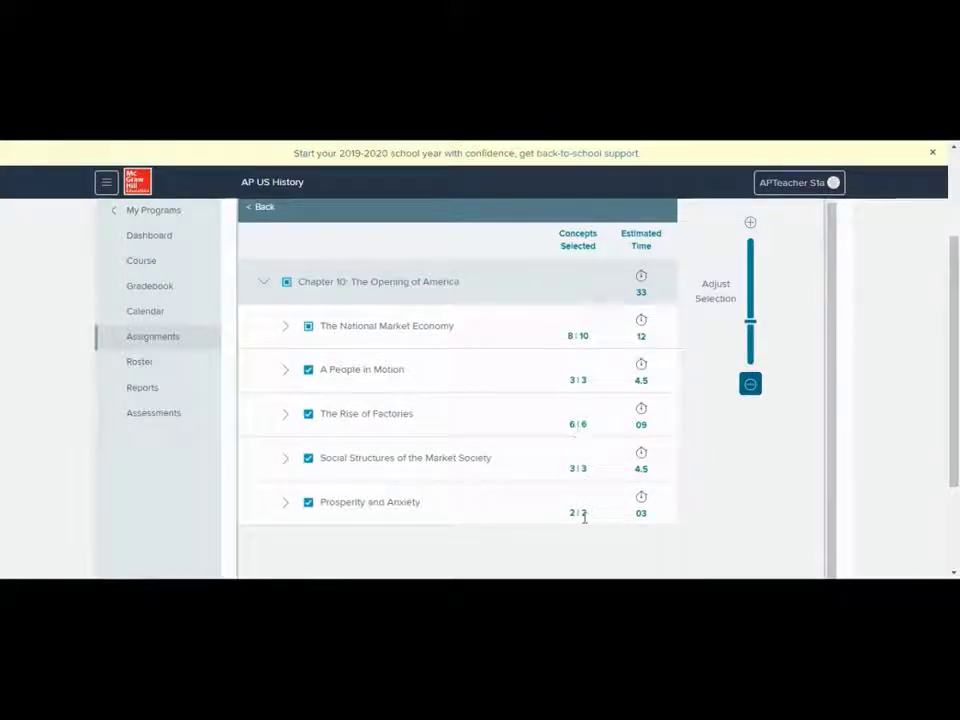
click(750, 223)
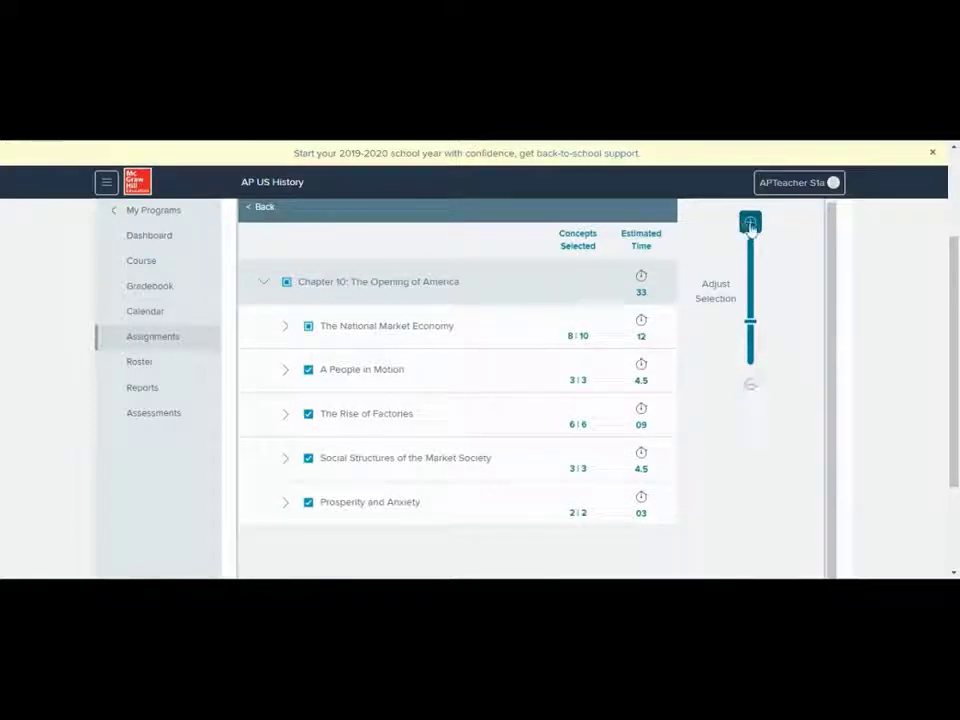
- Exclude Prosperity and Anxiety, Social Structures of the Market Society, and The Rise of Factories, and check the Assignment Summary time
double_click(309, 505)
click(309, 505)
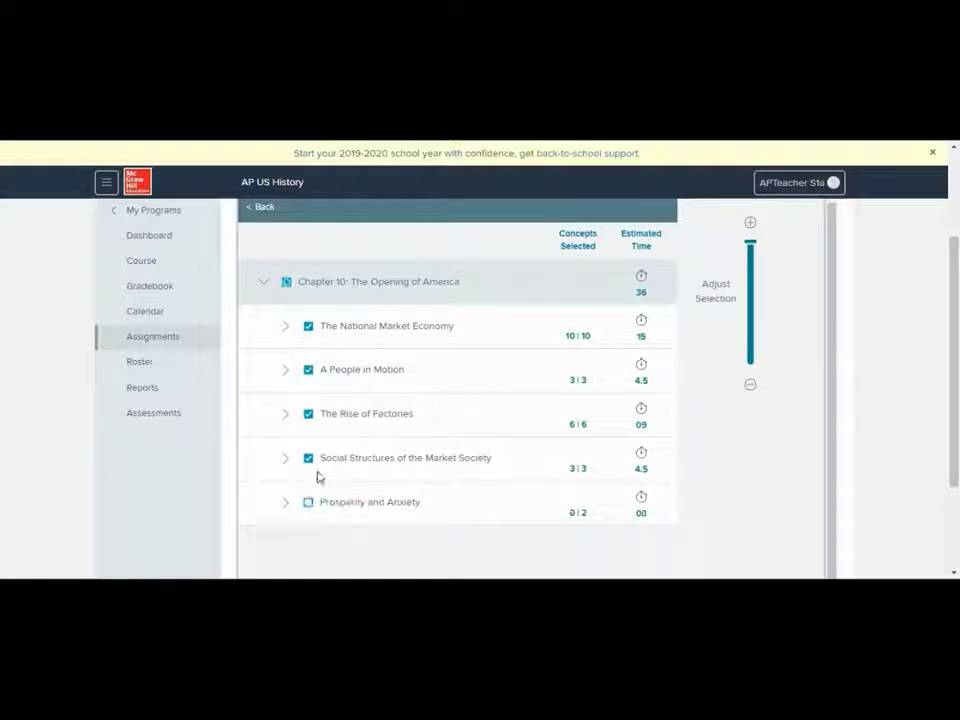
click(308, 457)
click(308, 413)
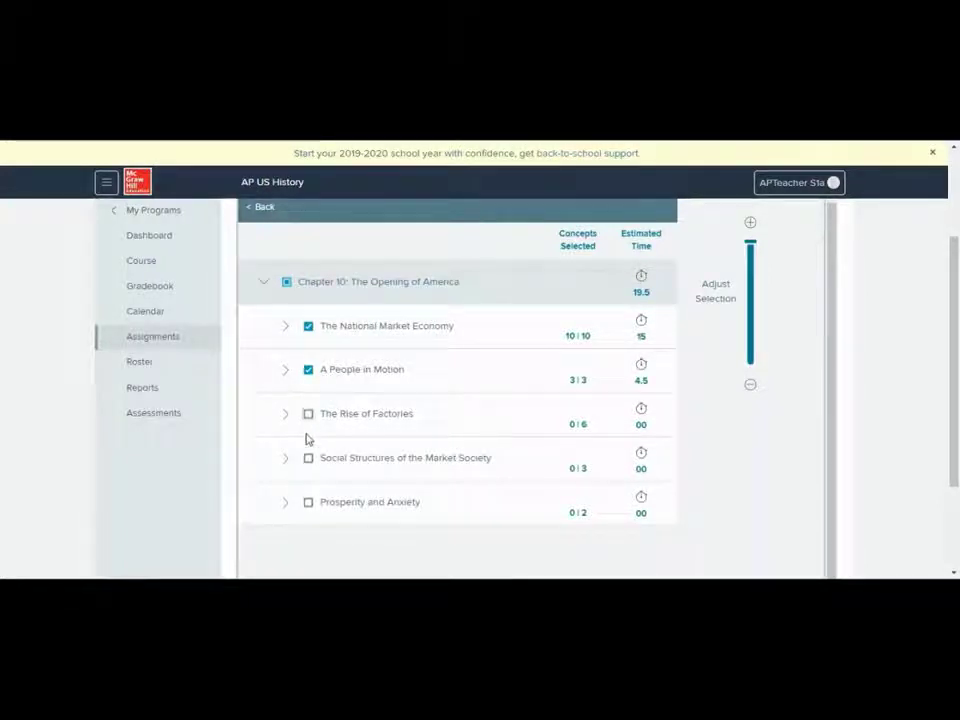
scroll(497, 455, up, 1)
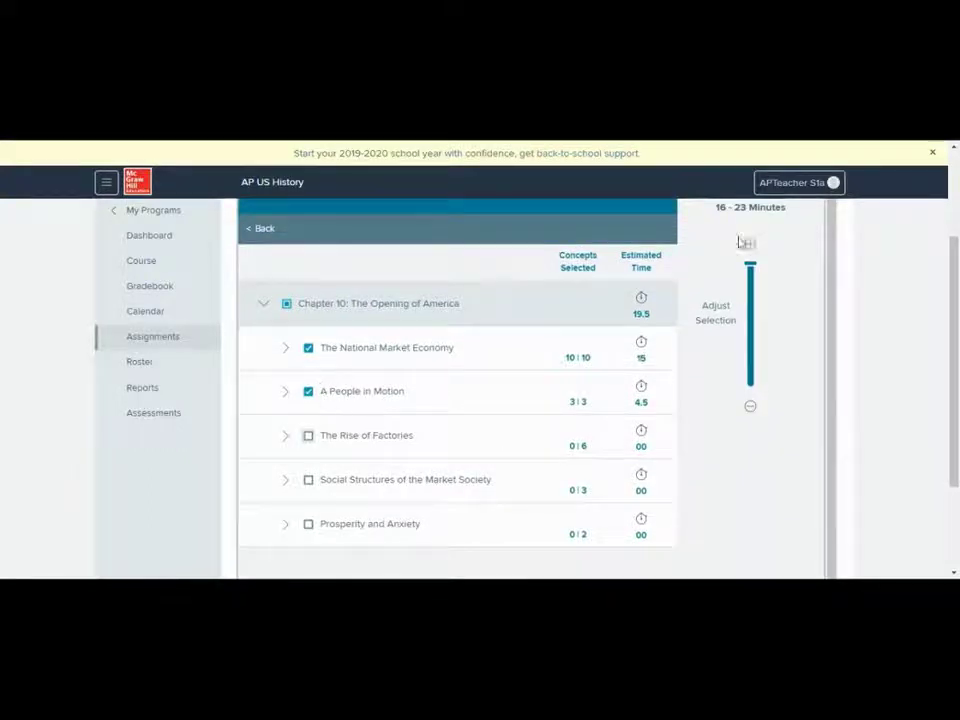
scroll(725, 222, up, 3)
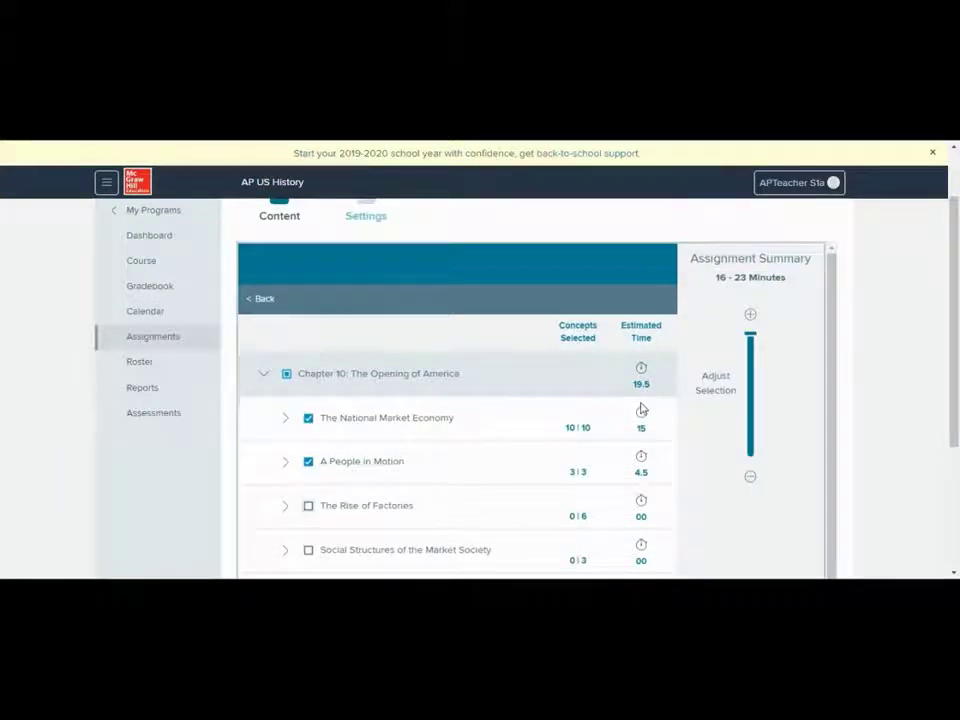
scroll(600, 412, down, 3)
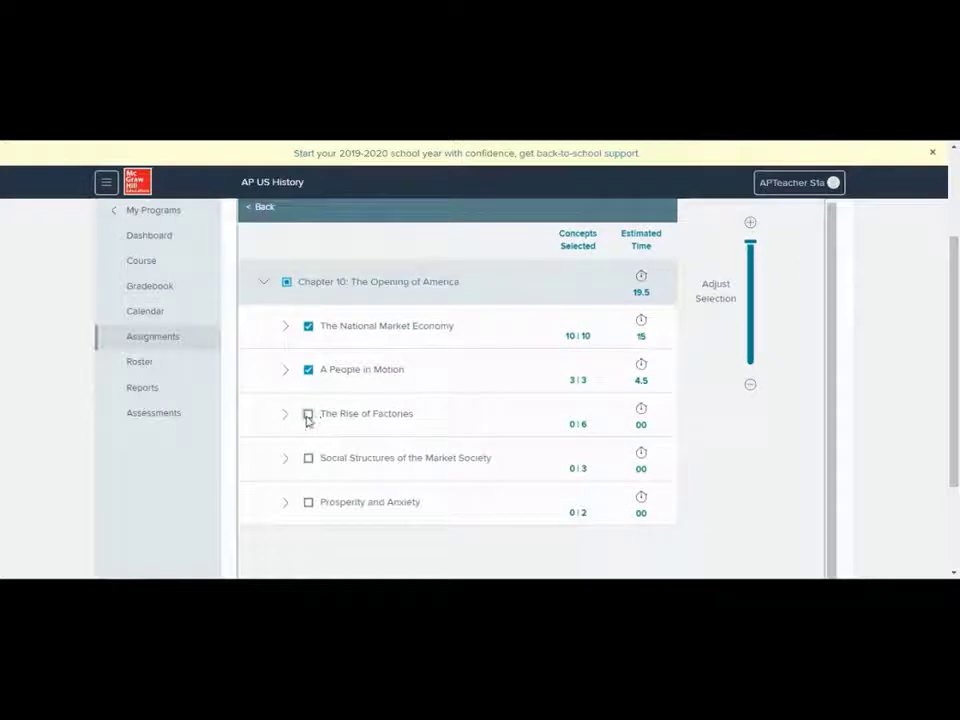
- Include The Rise of Factories, Social Structures of the Market Society, and Prosperity and Anxiety in the assignment again
click(308, 416)
click(308, 458)
double_click(309, 502)
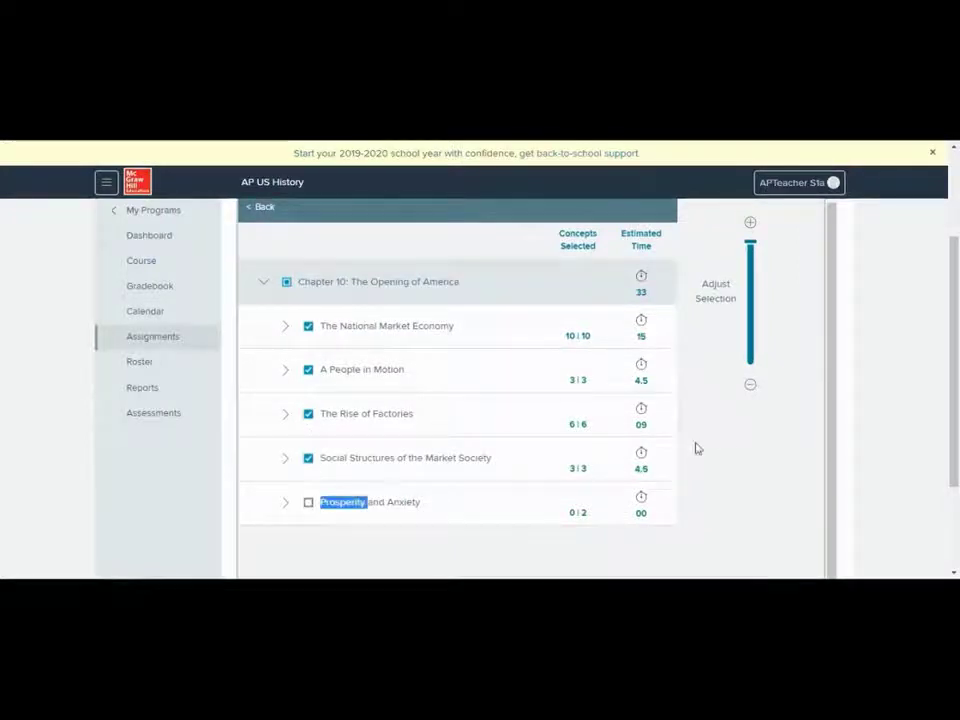
click(308, 502)
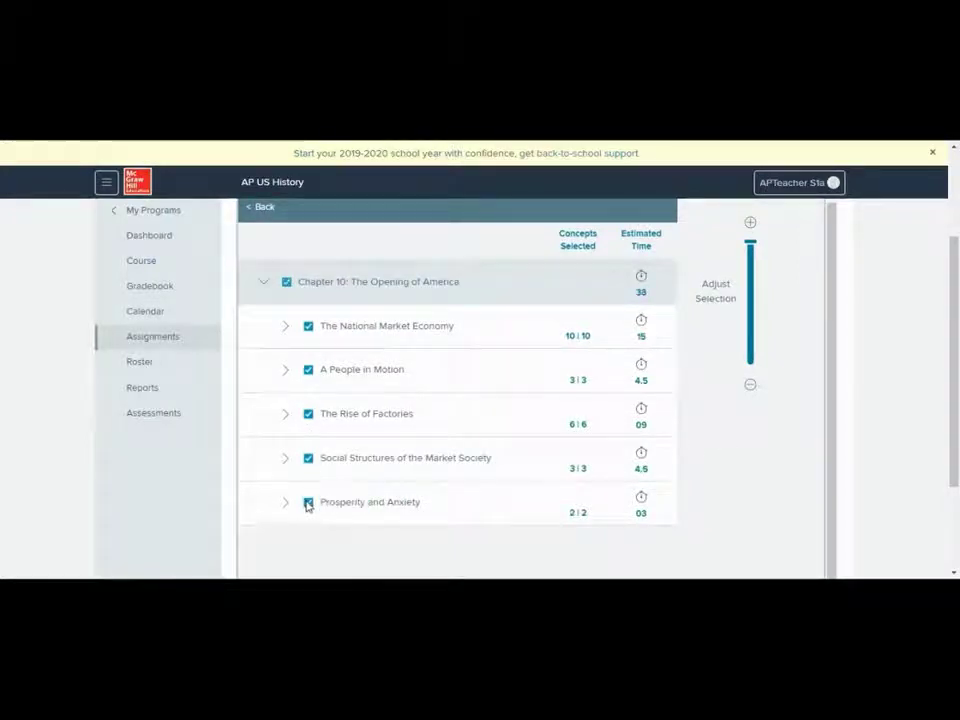
- Try reducing The National Market Economy to 8 of 10 concepts with Adjust Selection, and return to all Chapter 10 concepts
scroll(793, 437, up, 3)
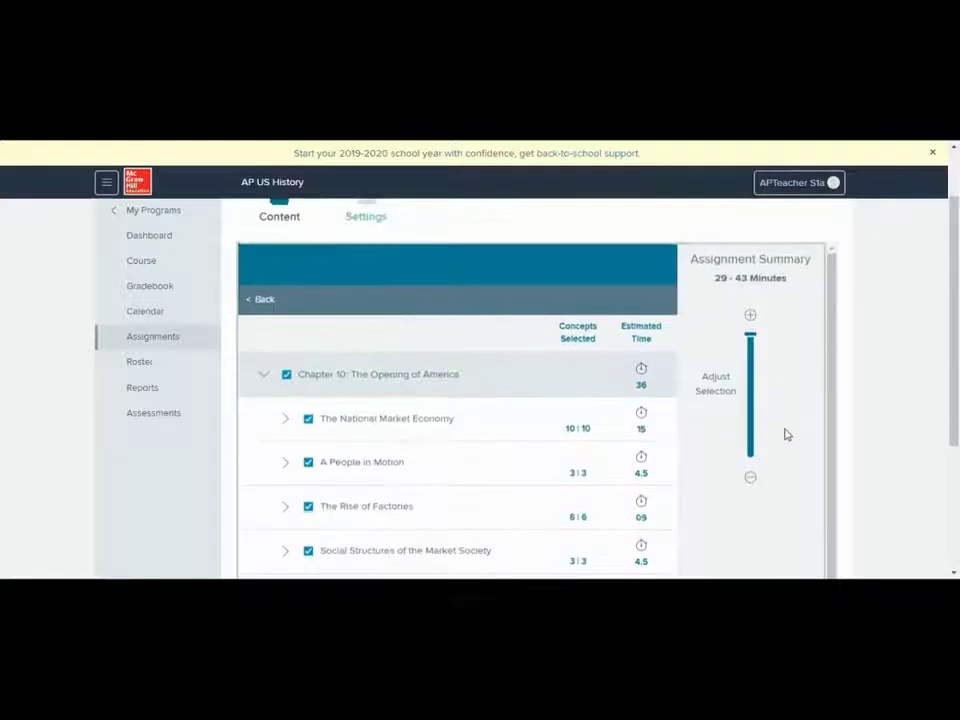
click(750, 478)
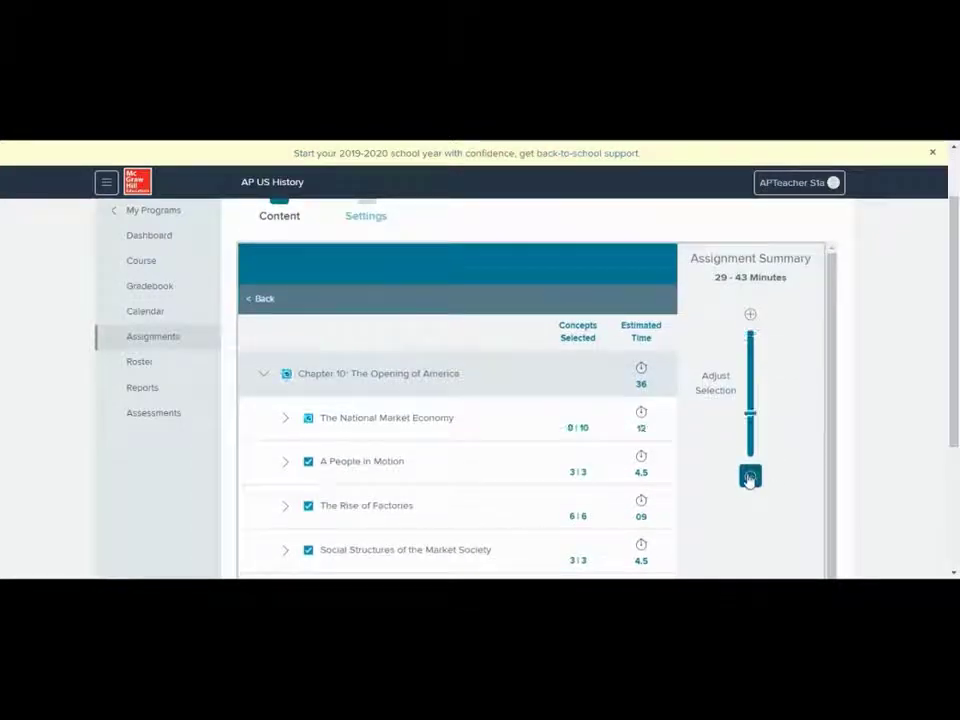
click(750, 314)
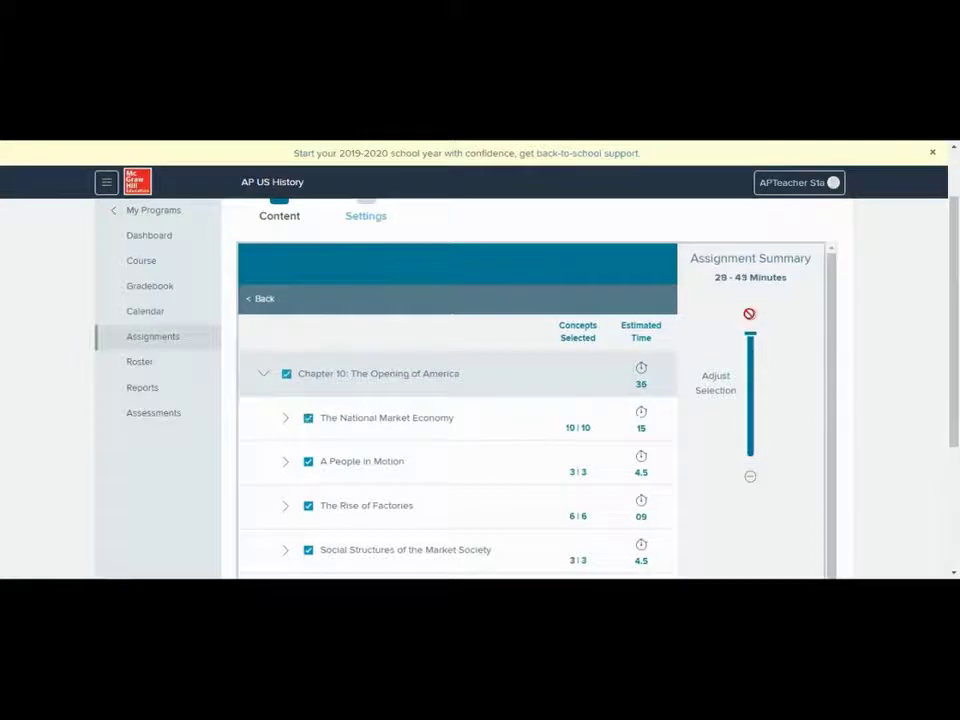
- Try excluding Prosperity and Anxiety, Social Structures of the Market Society, and The Rise of Factories, and include all three again
scroll(484, 422, down, 5)
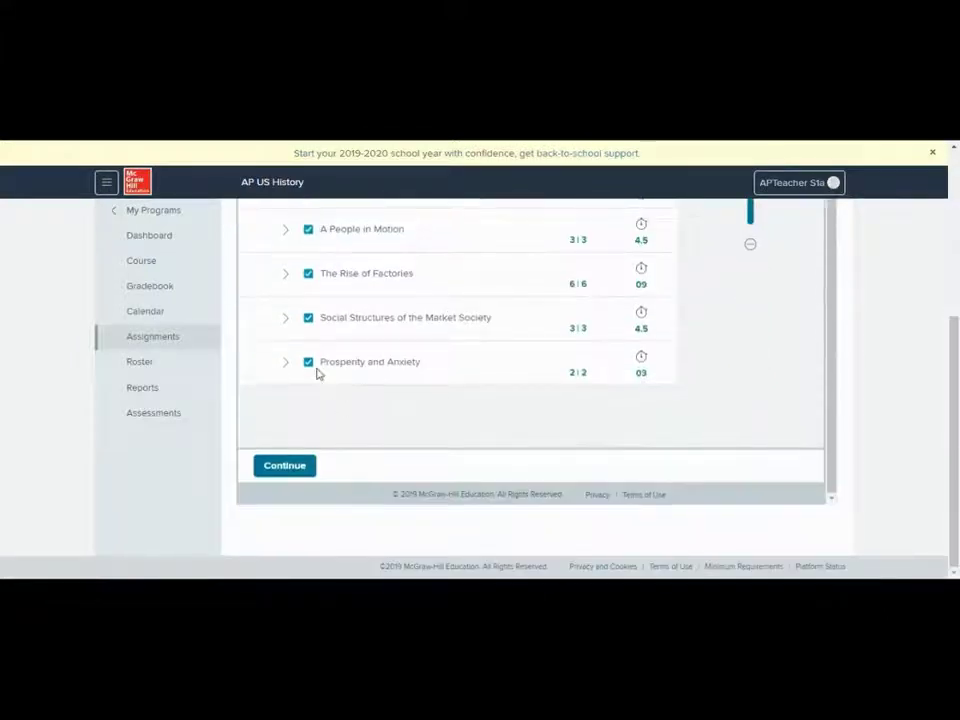
click(307, 363)
click(307, 319)
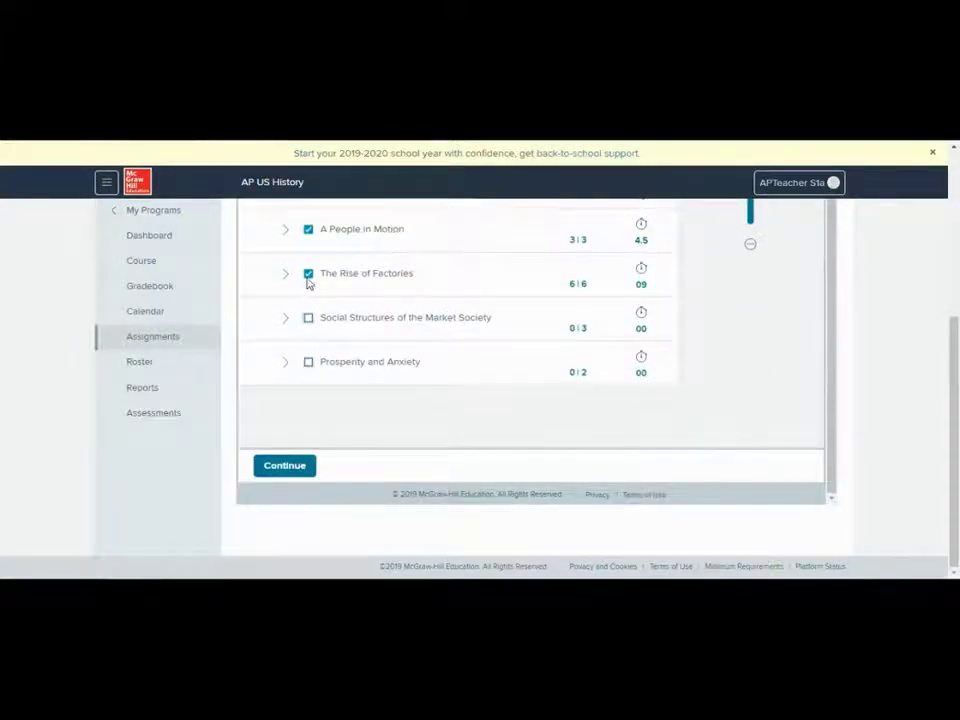
click(308, 276)
scroll(330, 310, up, 1)
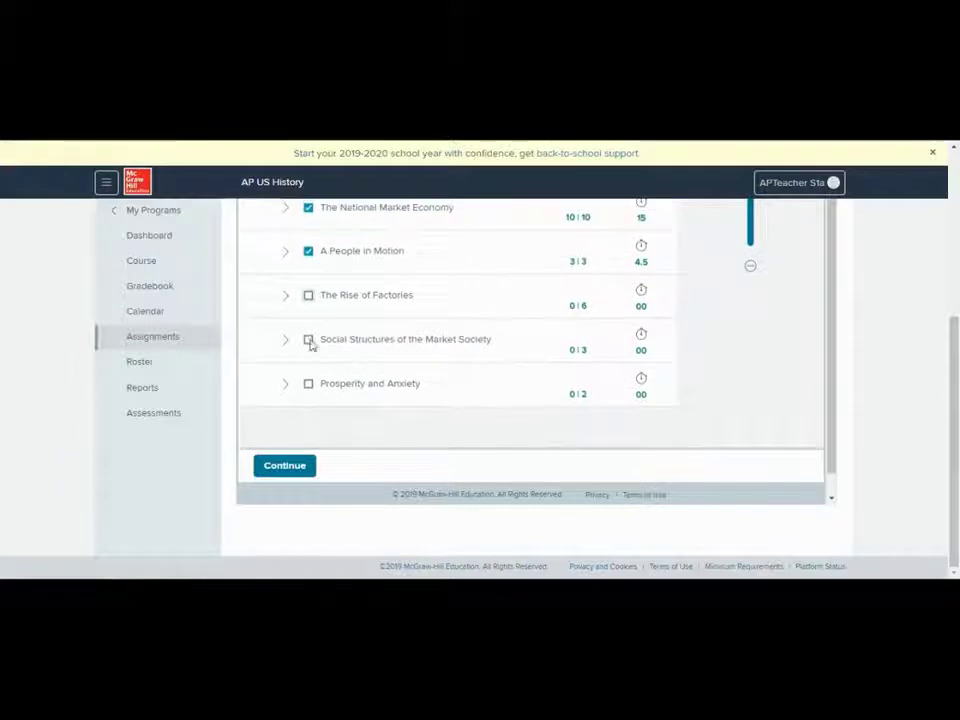
scroll(345, 330, up, 2)
click(308, 365)
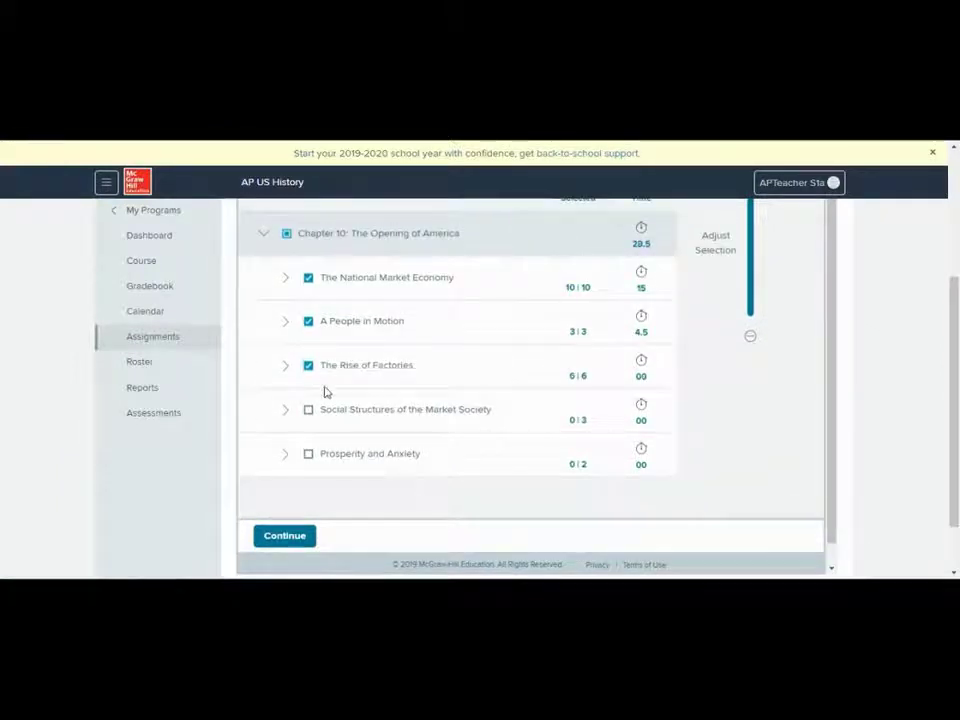
click(308, 410)
click(309, 455)
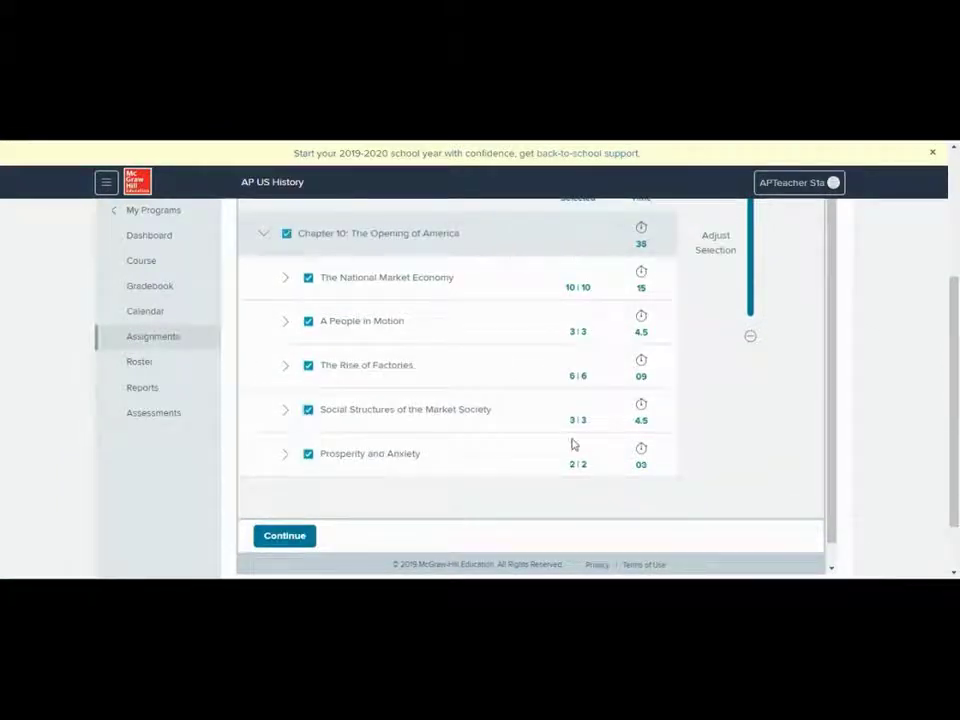
- Reduce The National Market Economy to 9 of 10 concepts with Adjust Selection, and continue to the assignment settings
scroll(640, 430, up, 3)
click(749, 478)
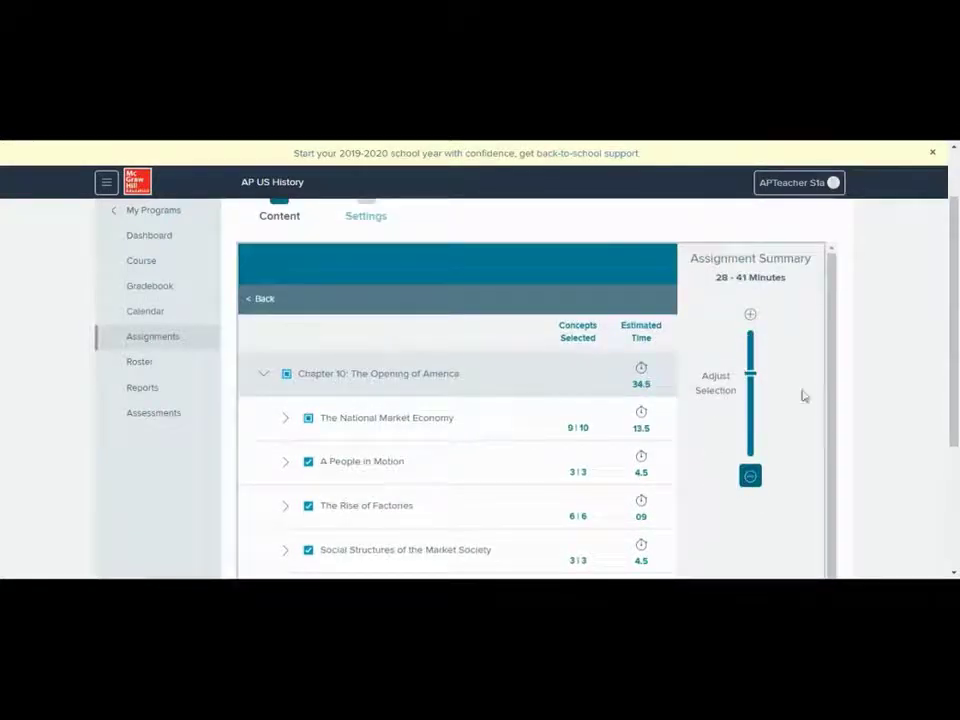
scroll(236, 370, down, 3)
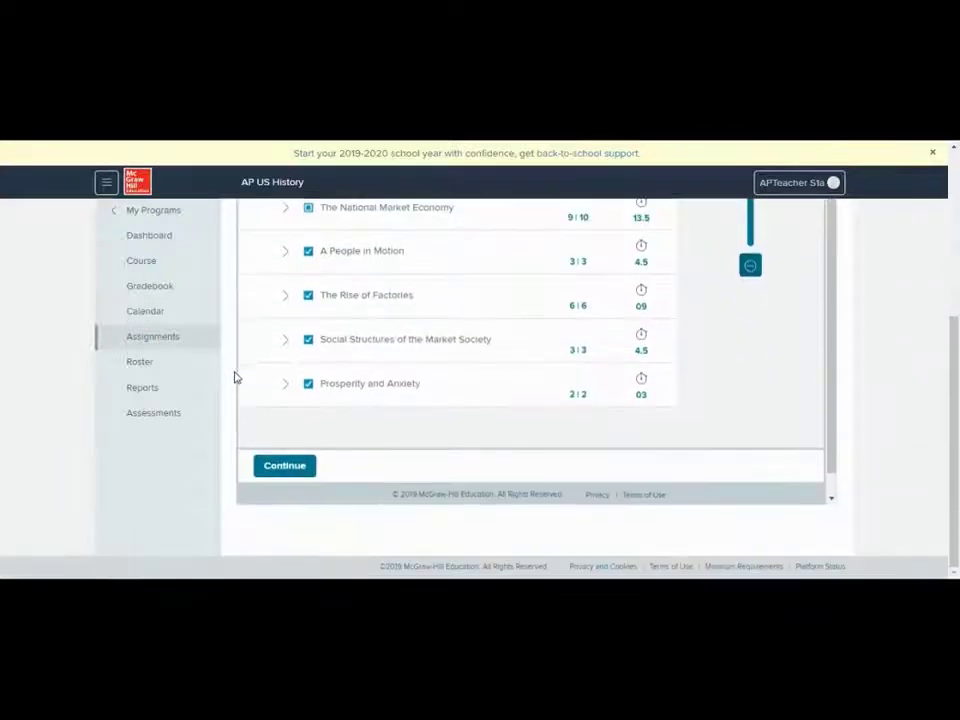
click(294, 465)
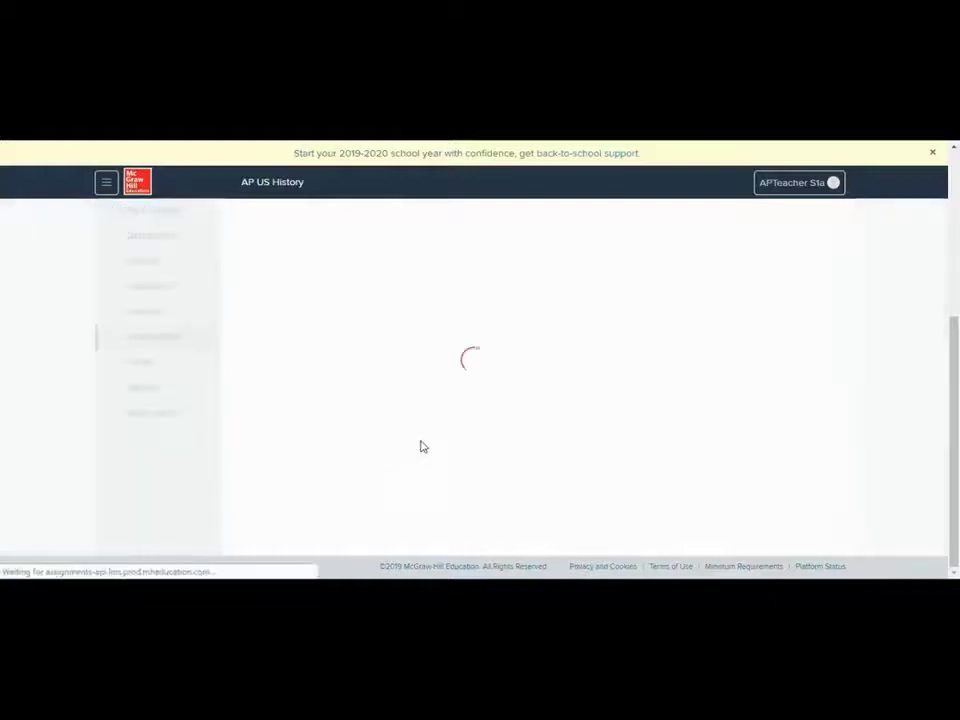
- Name the assignment "Chapter 10 Reading SMARTBOOK Assignment"
click(440, 408)
text(Ch)
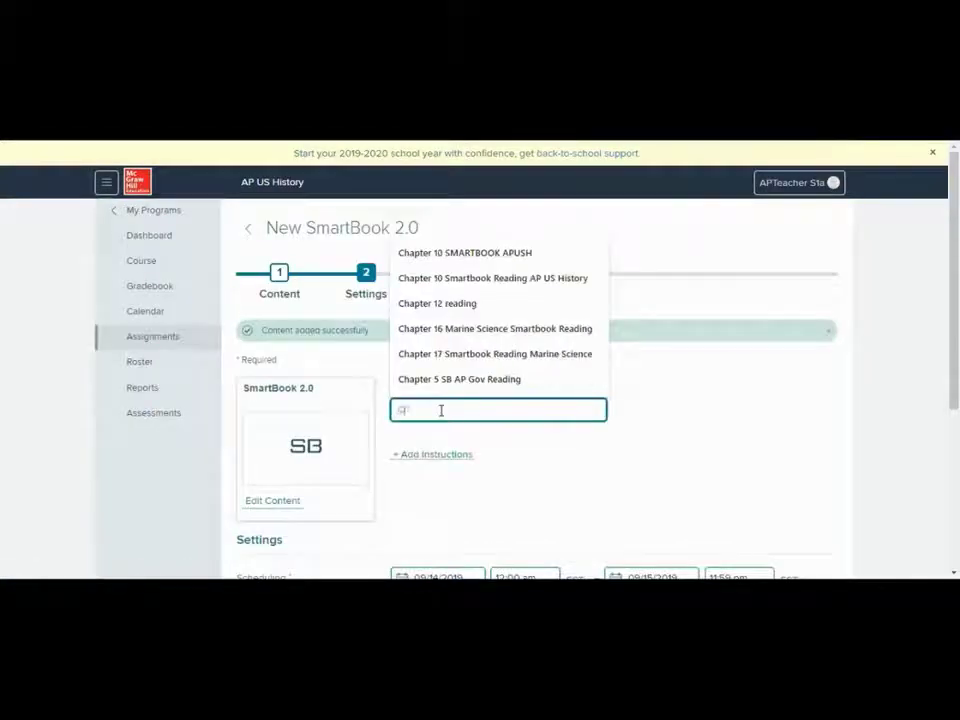
text(apter 10)
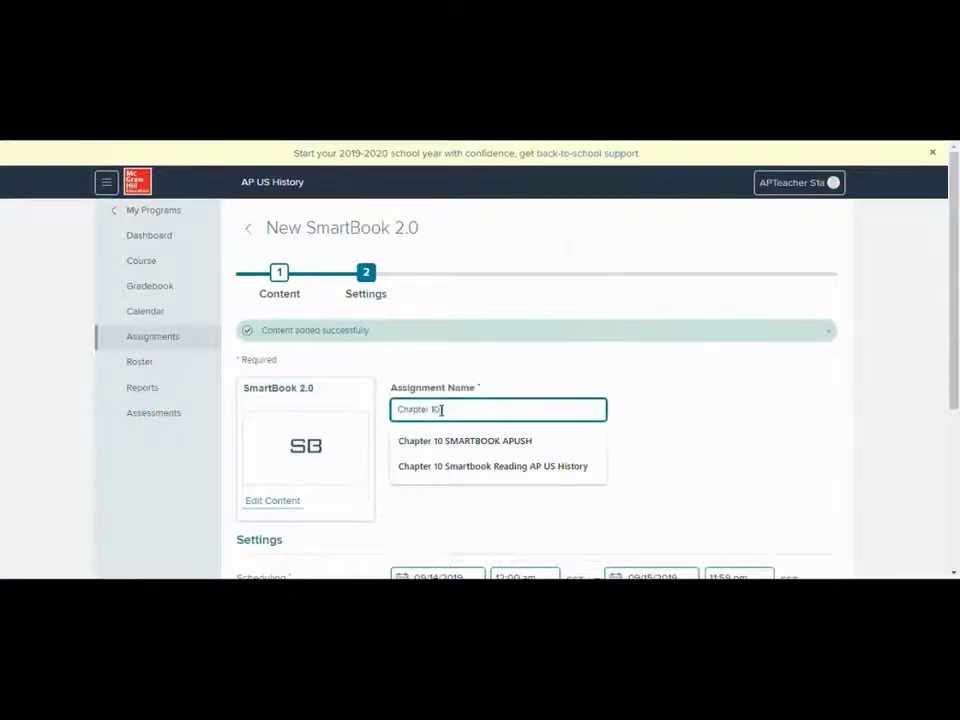
text( Reading)
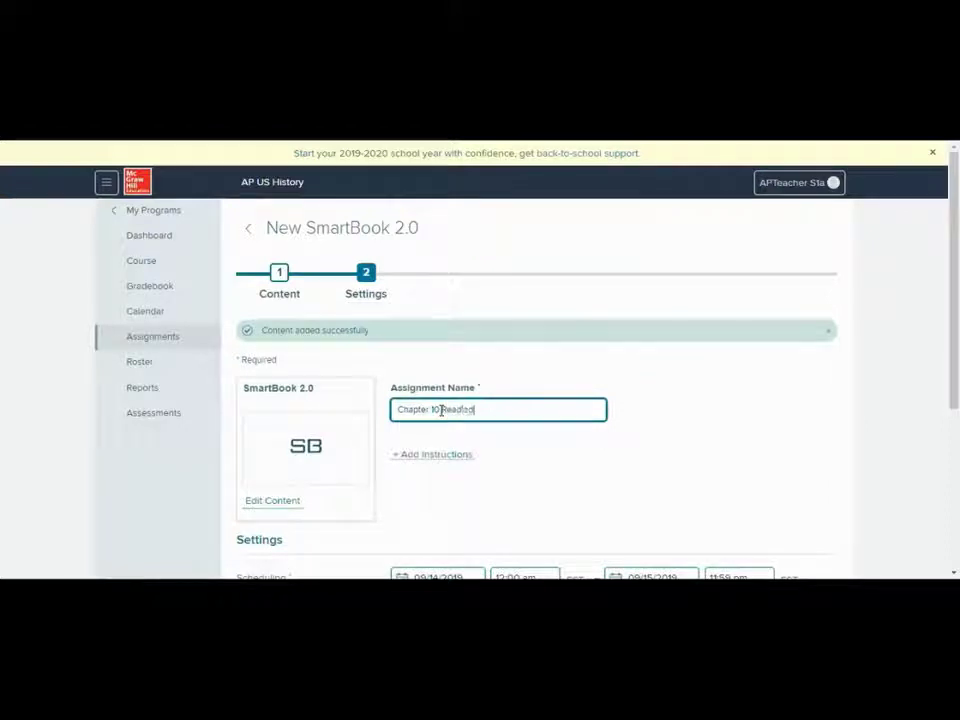
text( SMARTBOOK )
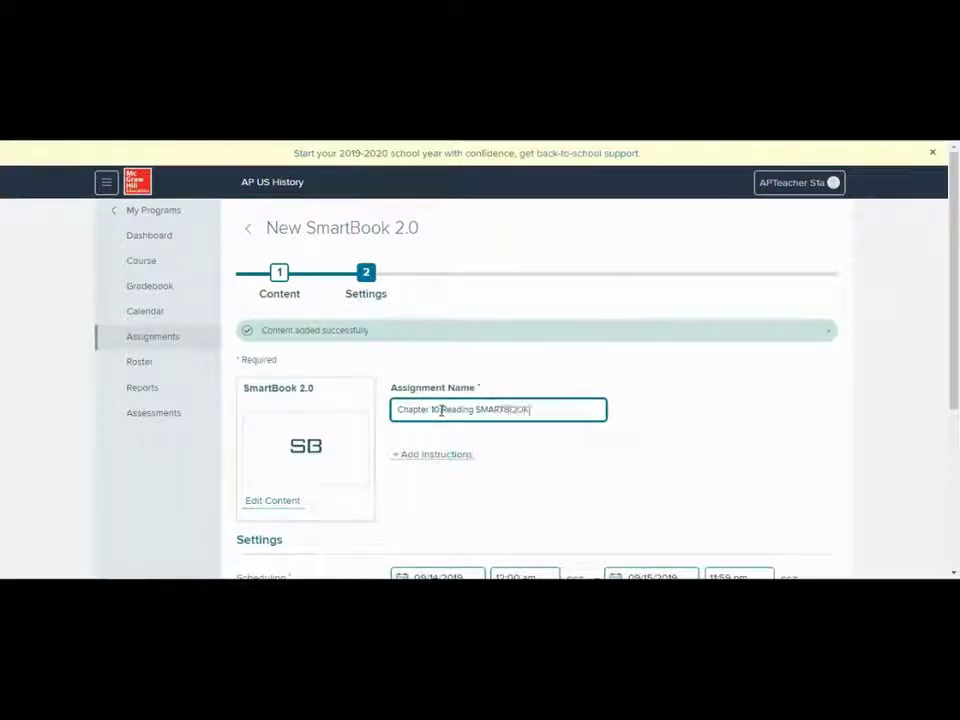
text(Assignme)
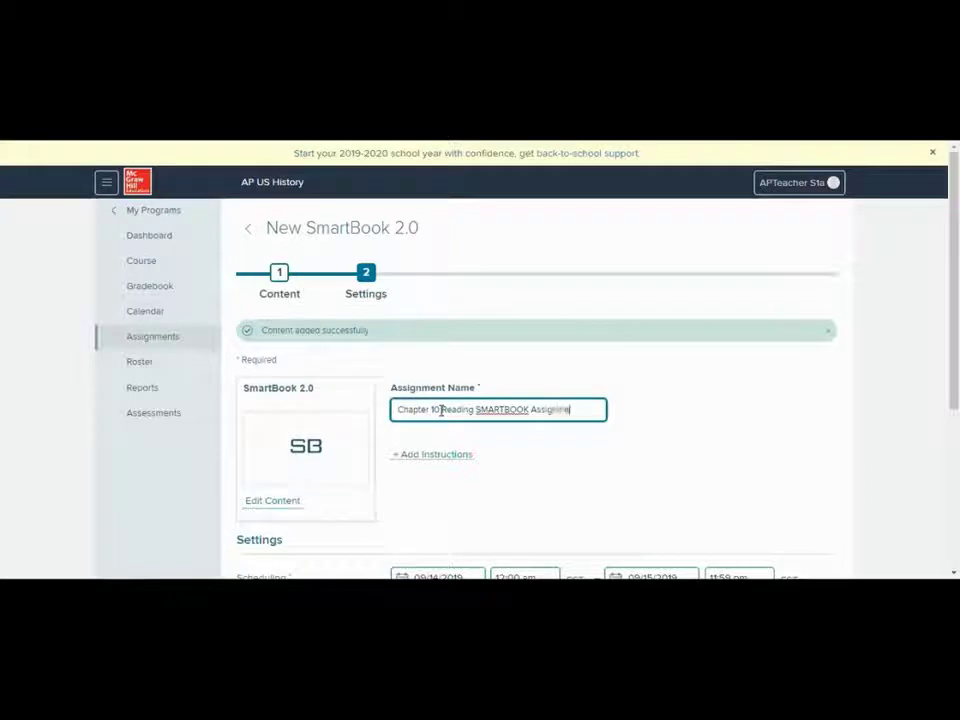
text(nt)
- Set the assignment's due date to 09/16/2019
scroll(394, 279, down, 2)
scroll(420, 300, up, 1)
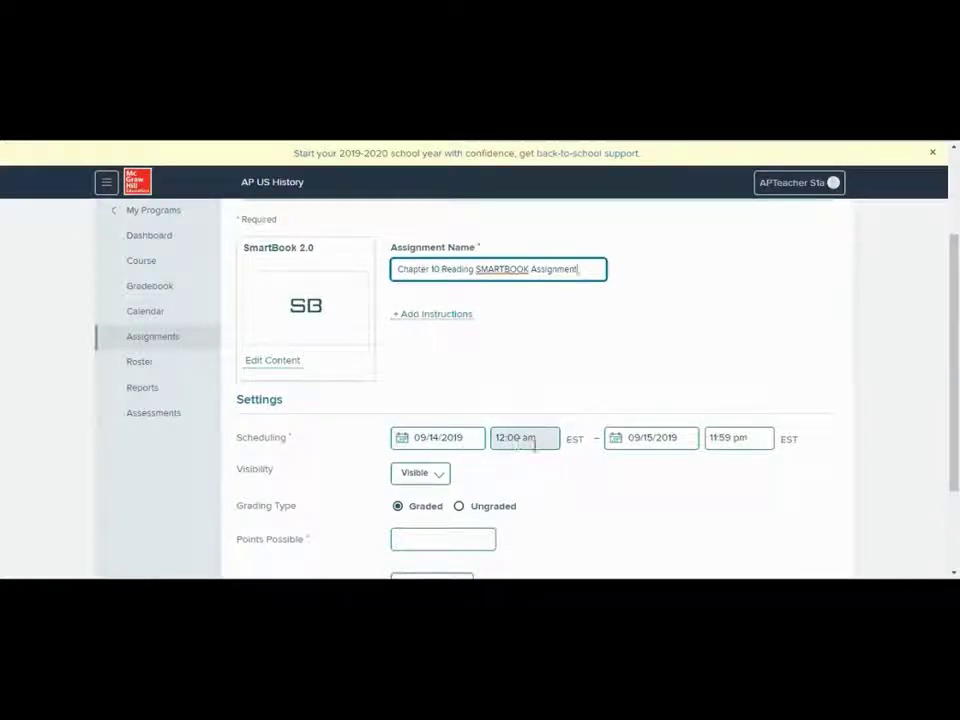
click(662, 441)
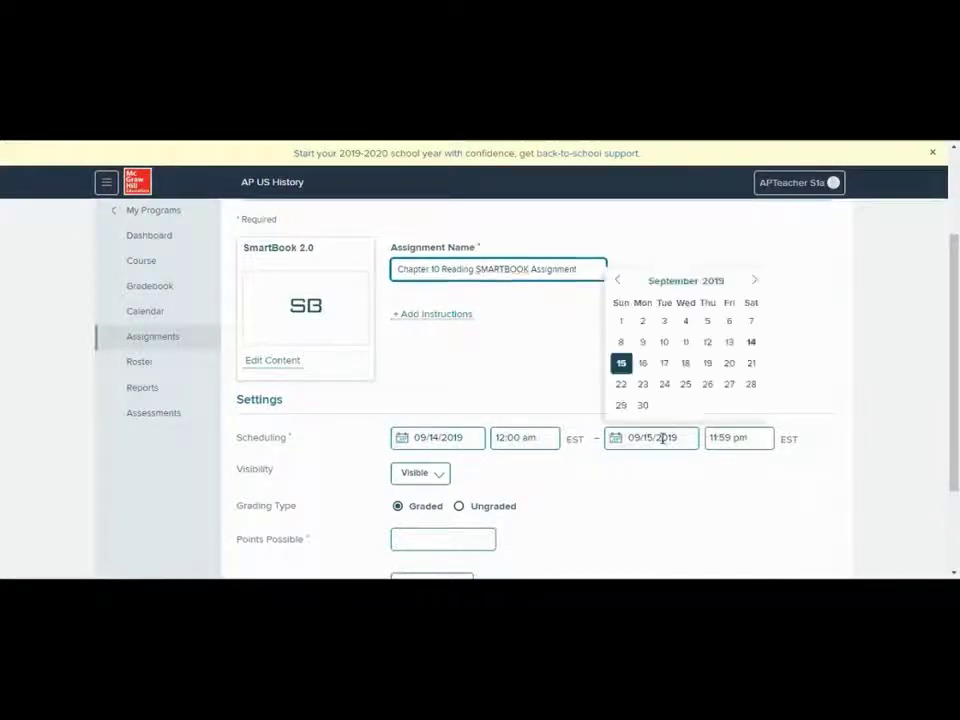
click(646, 369)
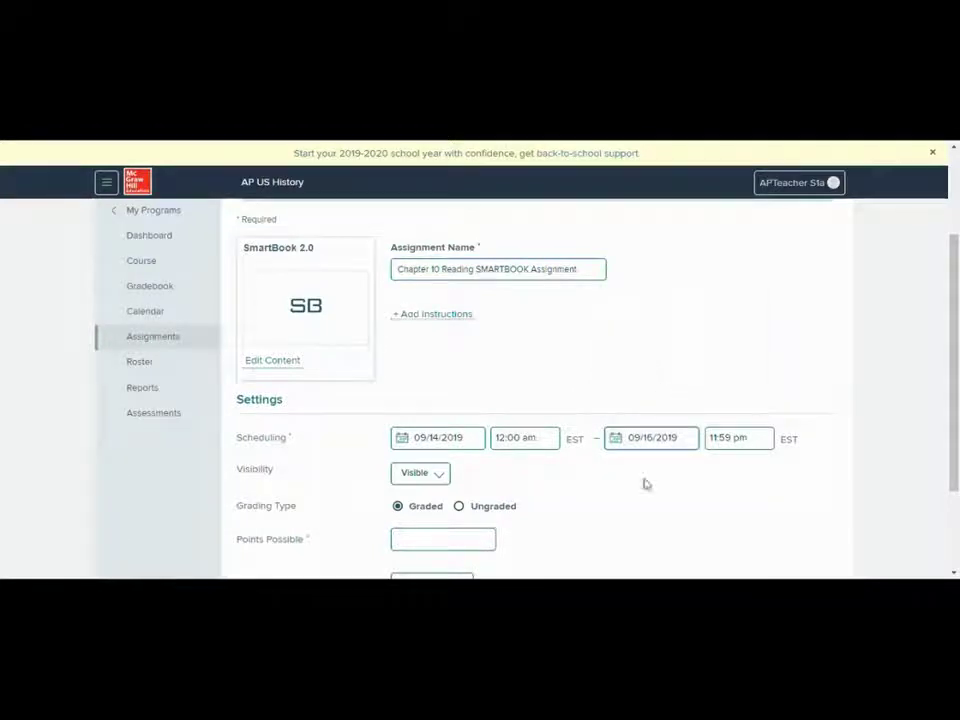
- Check the Visibility options, and keep the assignment Visible with the Graded grading type
scroll(493, 490, down, 1)
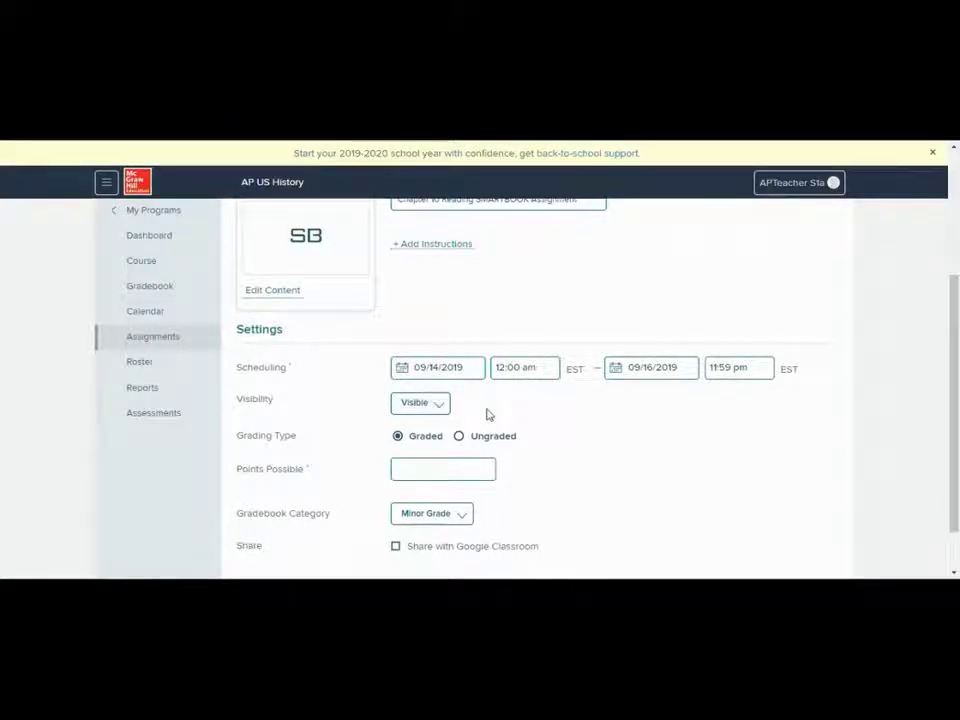
click(438, 409)
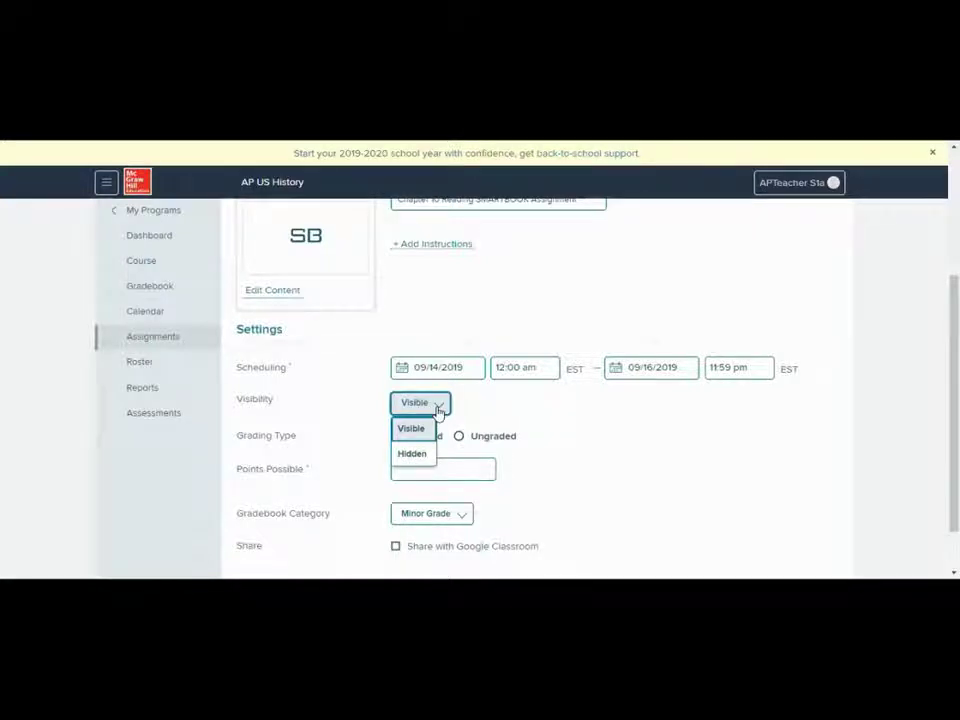
click(567, 408)
click(398, 437)
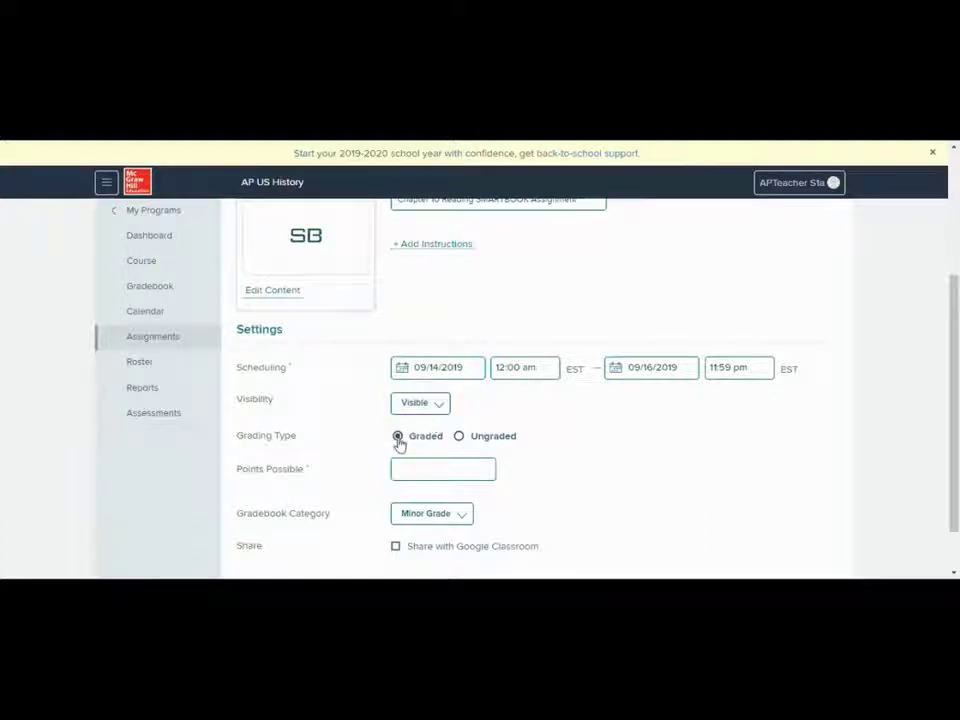
- Set the Points Possible to 100 and assign the SmartBook assignment to the class
click(426, 469)
text(100)
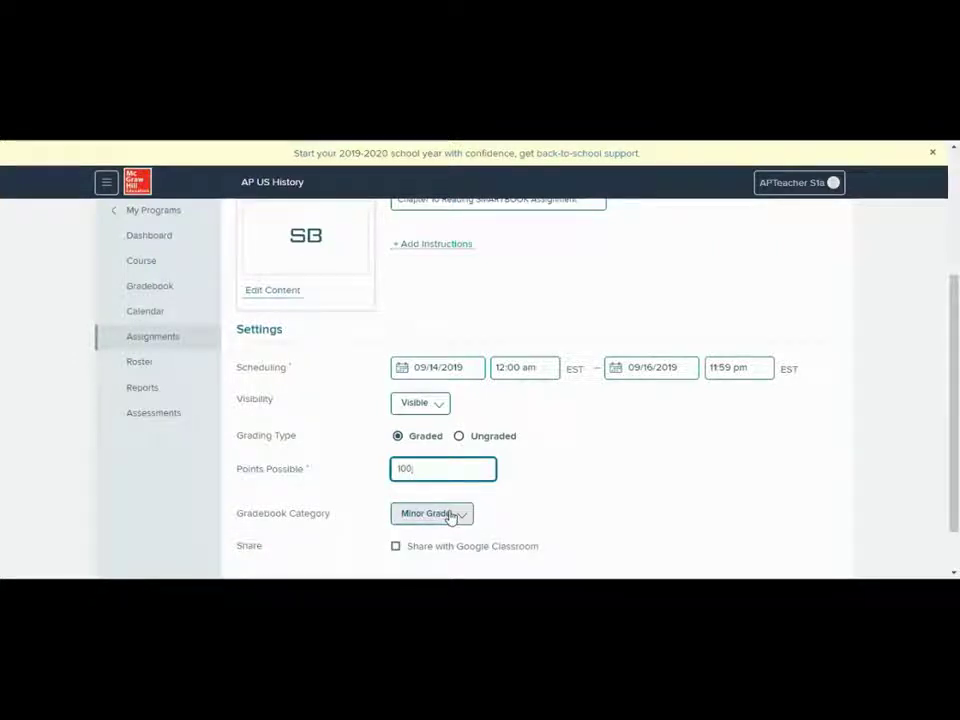
scroll(548, 484, down, 2)
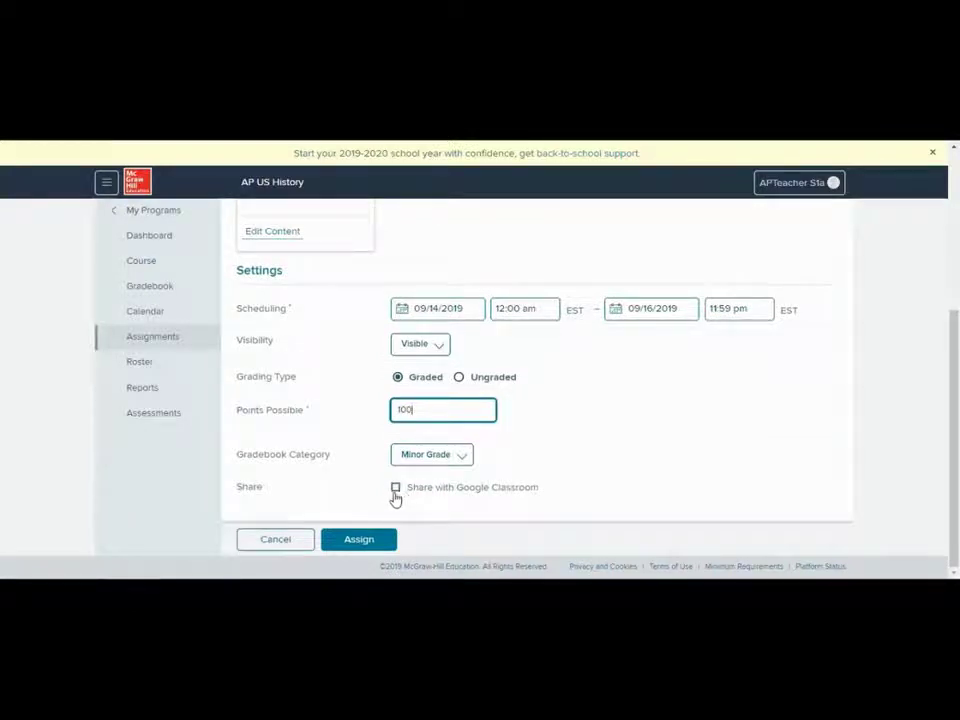
click(355, 541)
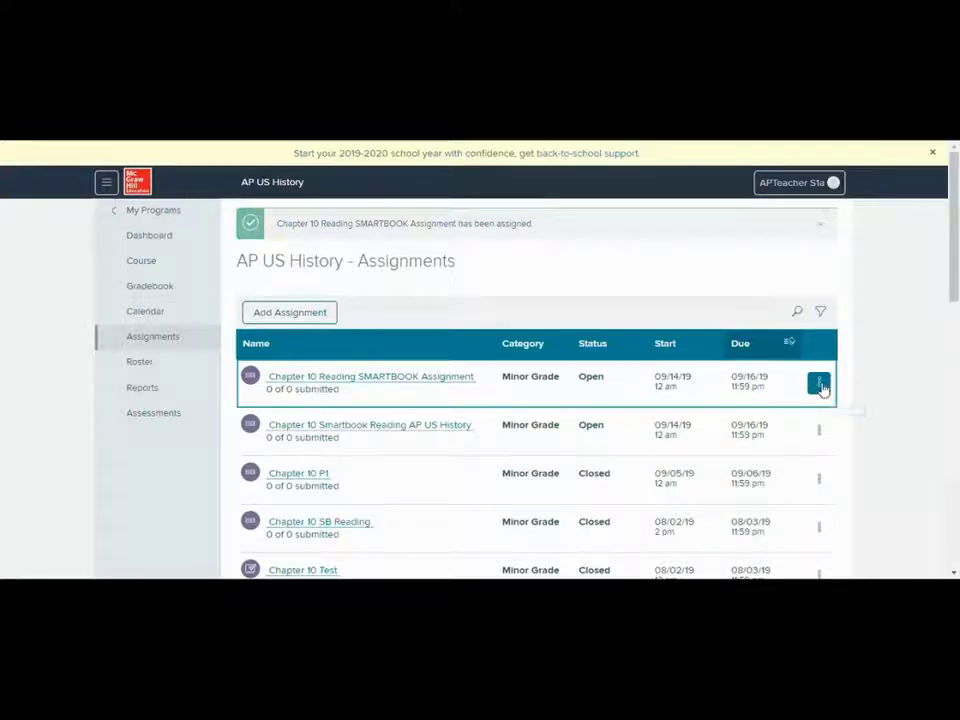
- Open the Chapter 10 Reading SMARTBOOK Assignment for editing, review its settings and save it
click(818, 385)
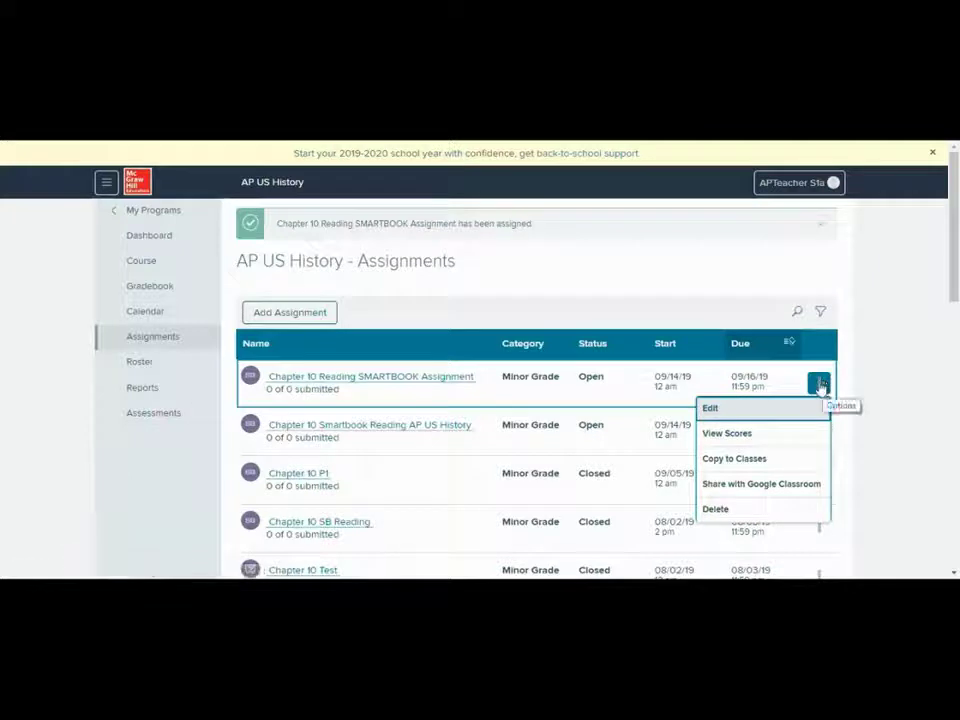
click(745, 409)
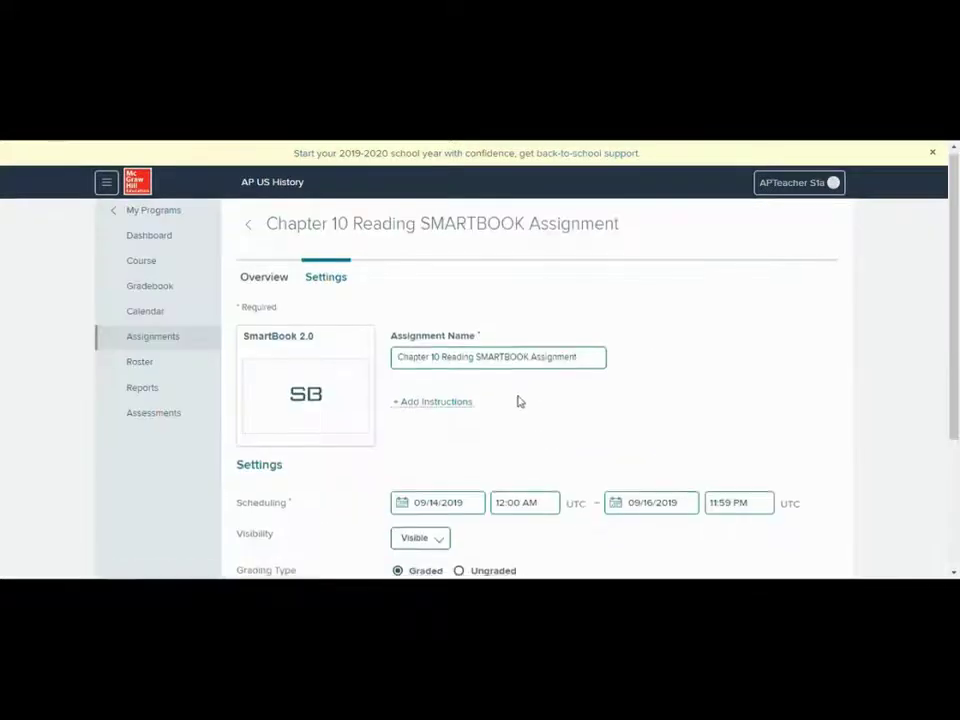
scroll(500, 405, down, 3)
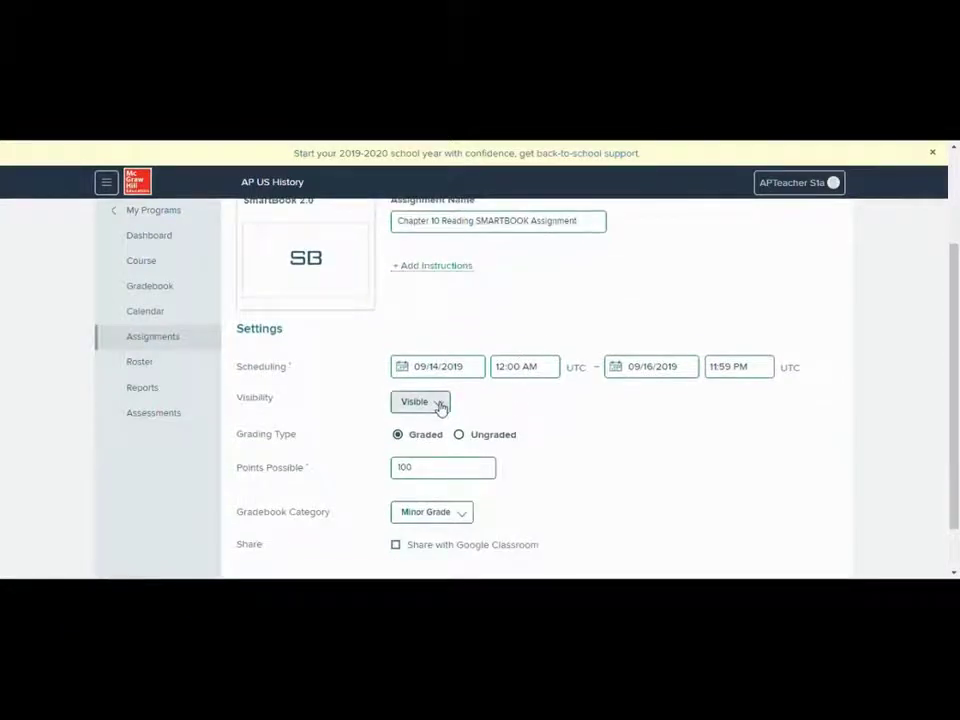
scroll(430, 410, down, 2)
click(352, 541)
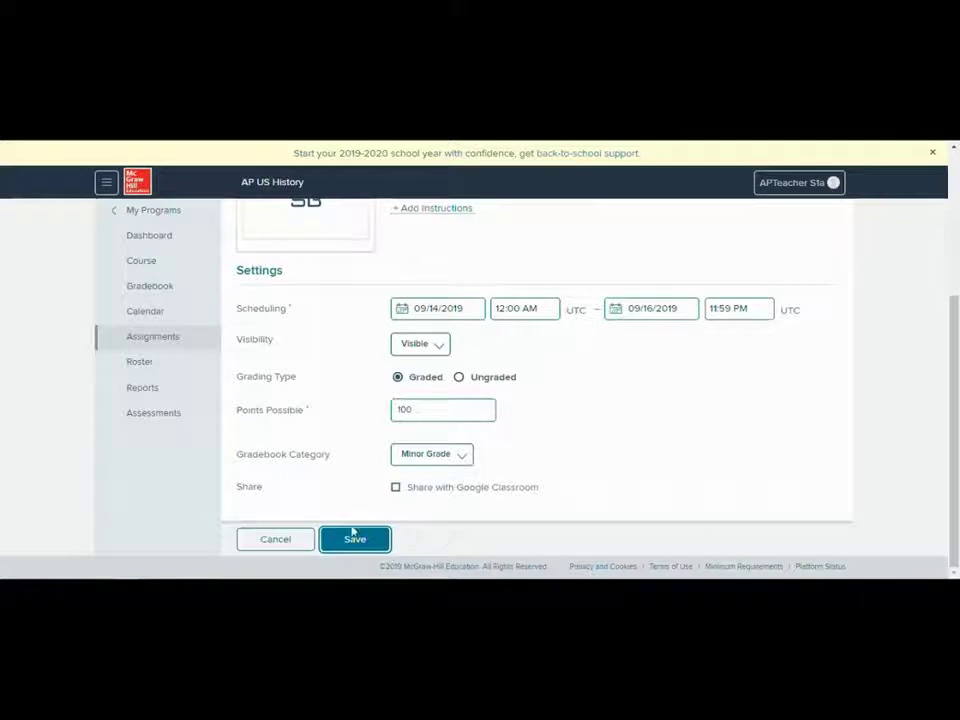
click(330, 538)
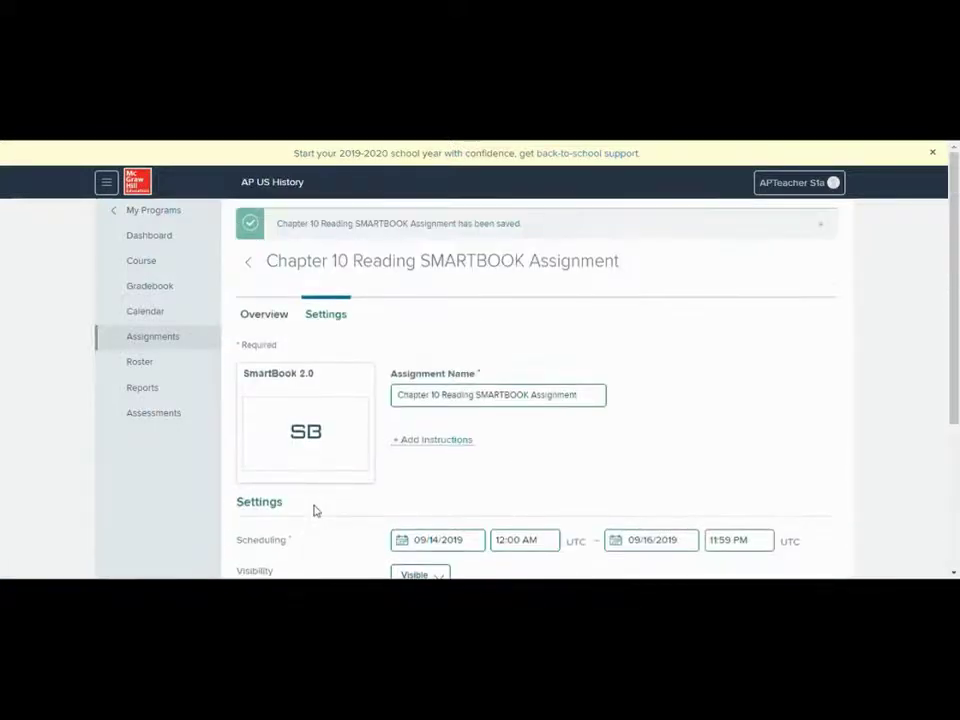
- View the assigned Chapter 10 reading on the dashboard and in the month view of the course calendar
click(152, 236)
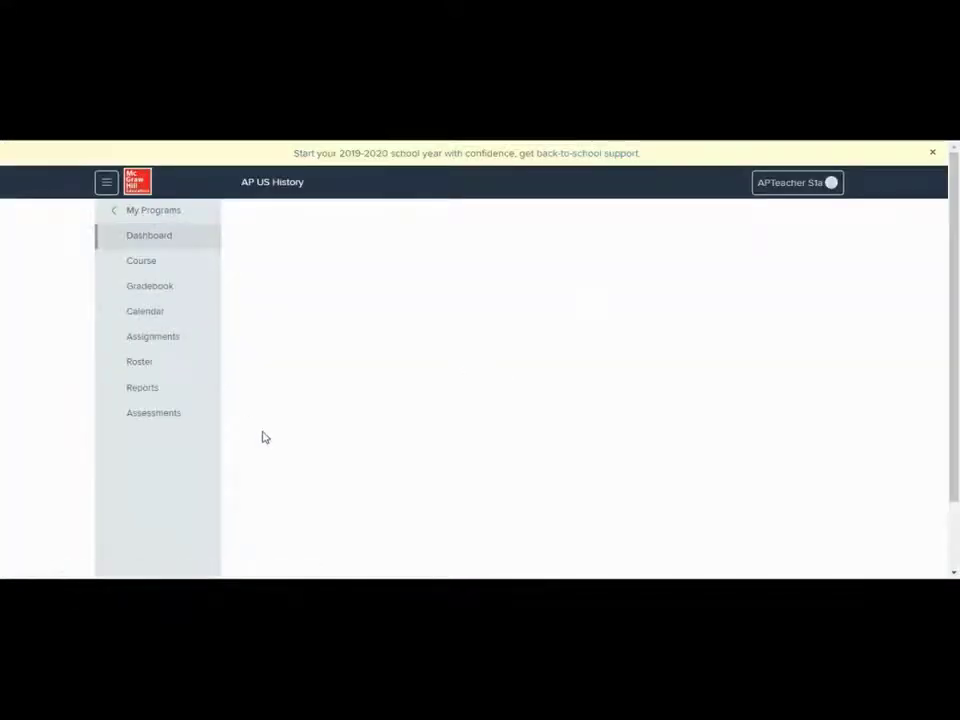
scroll(270, 436, down, 3)
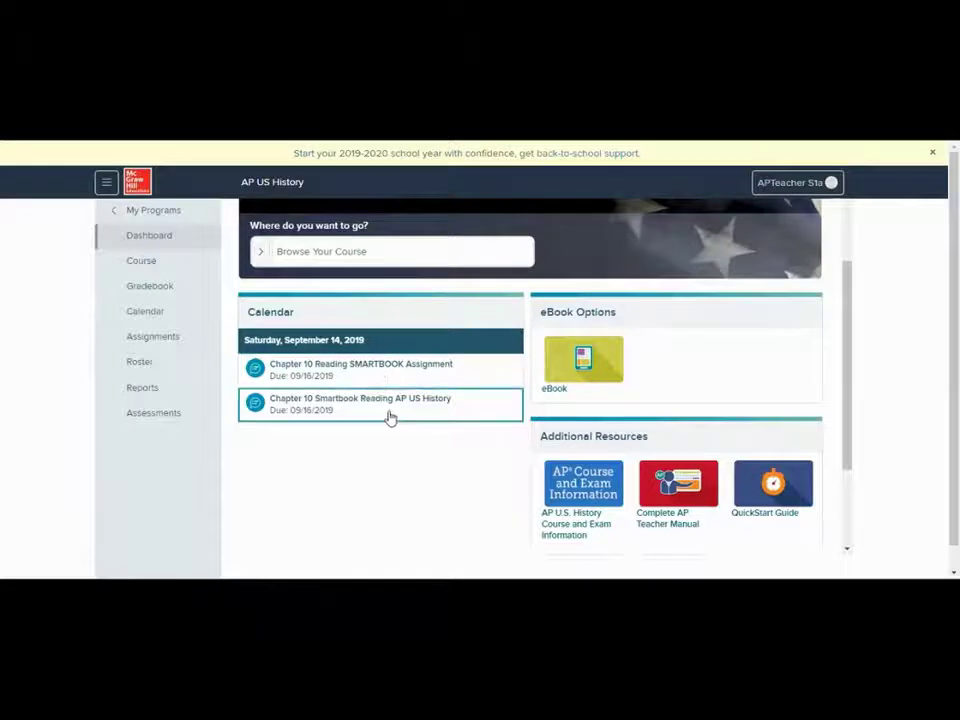
click(162, 313)
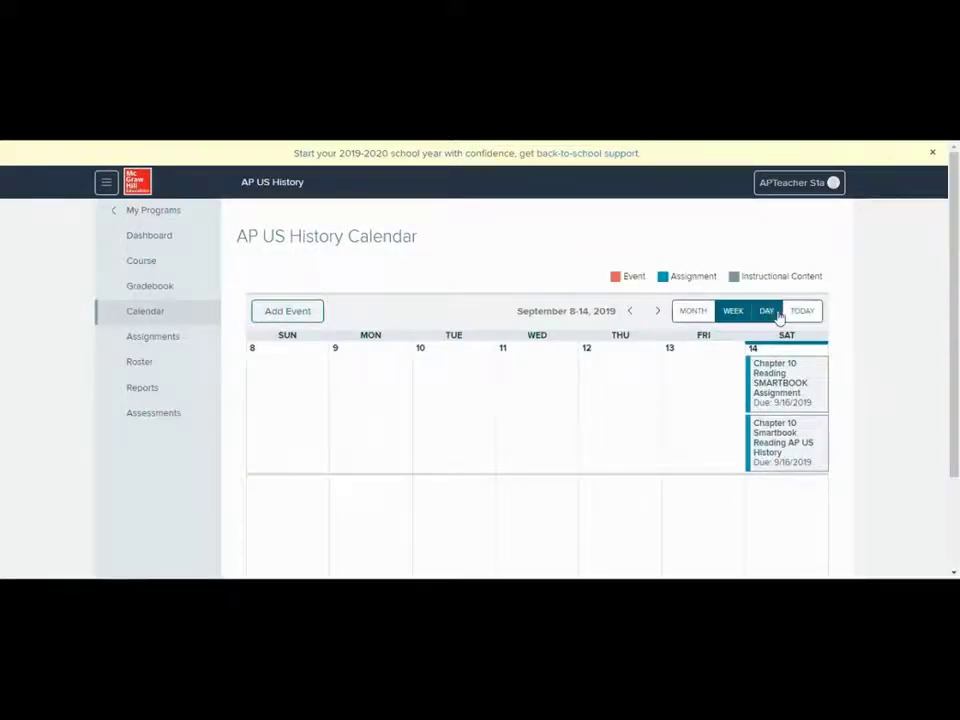
click(694, 312)
scroll(587, 469, down, 2)
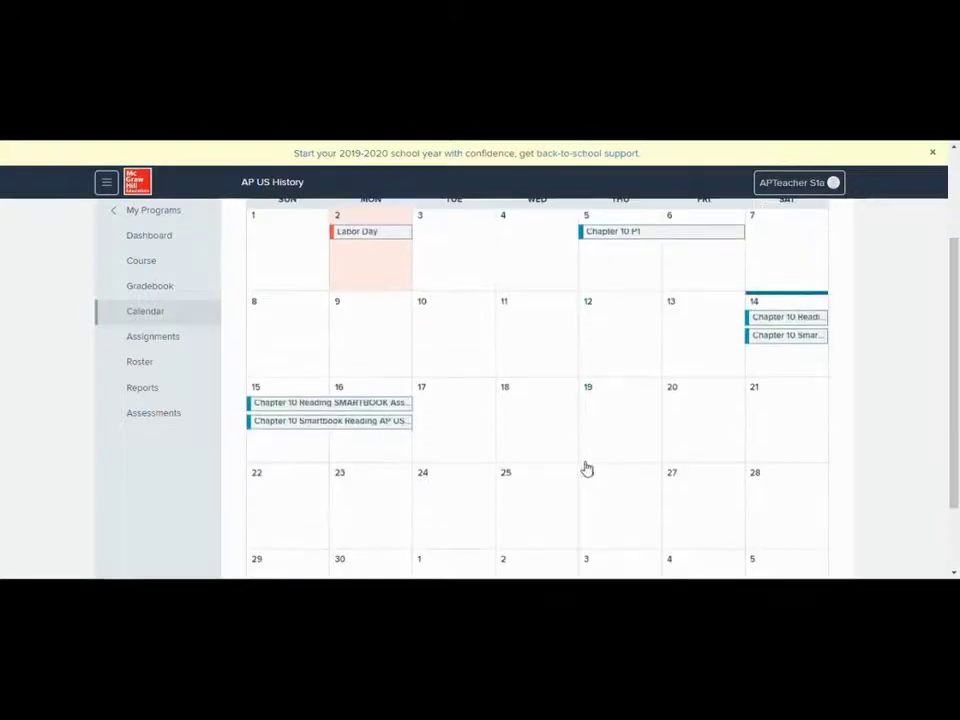
scroll(587, 467, down, 1)
scroll(581, 467, up, 3)
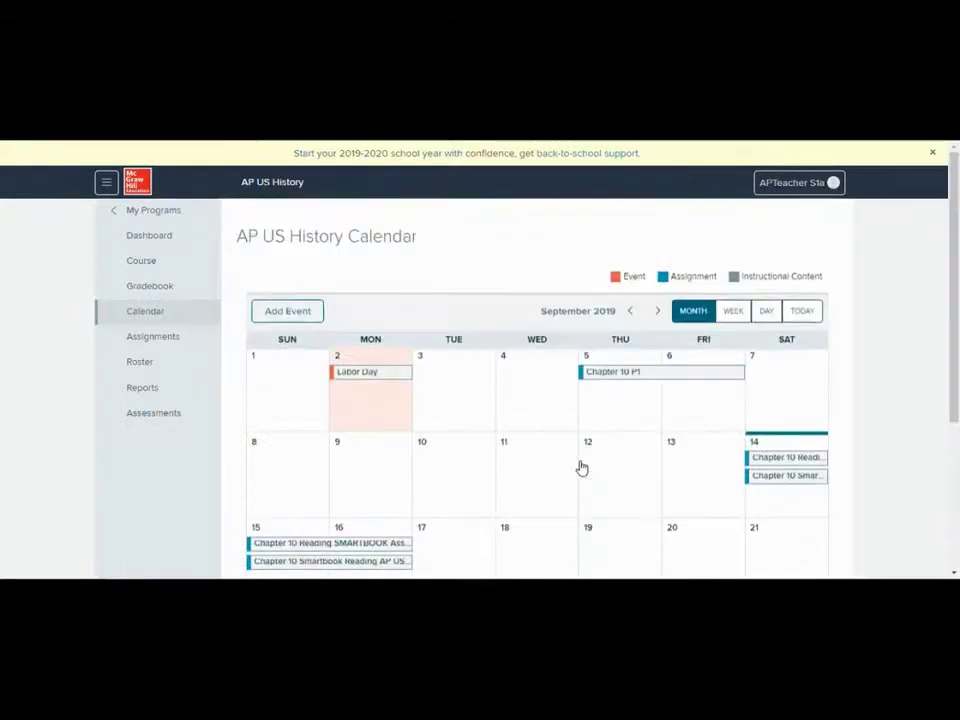
scroll(581, 467, down, 1)
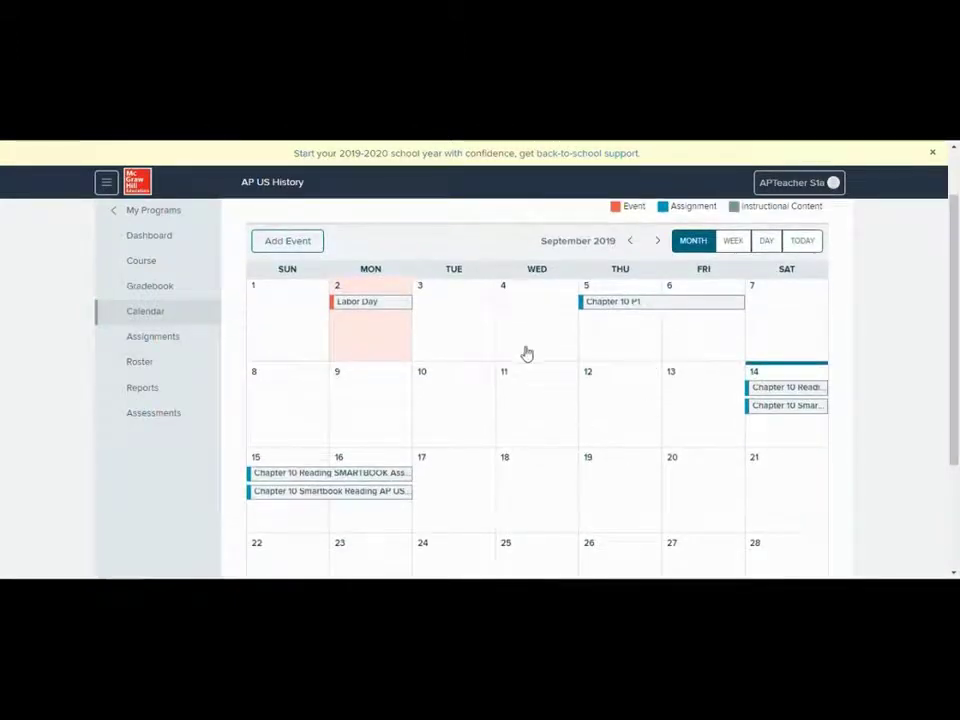
scroll(546, 499, down, 1)
scroll(556, 461, up, 2)
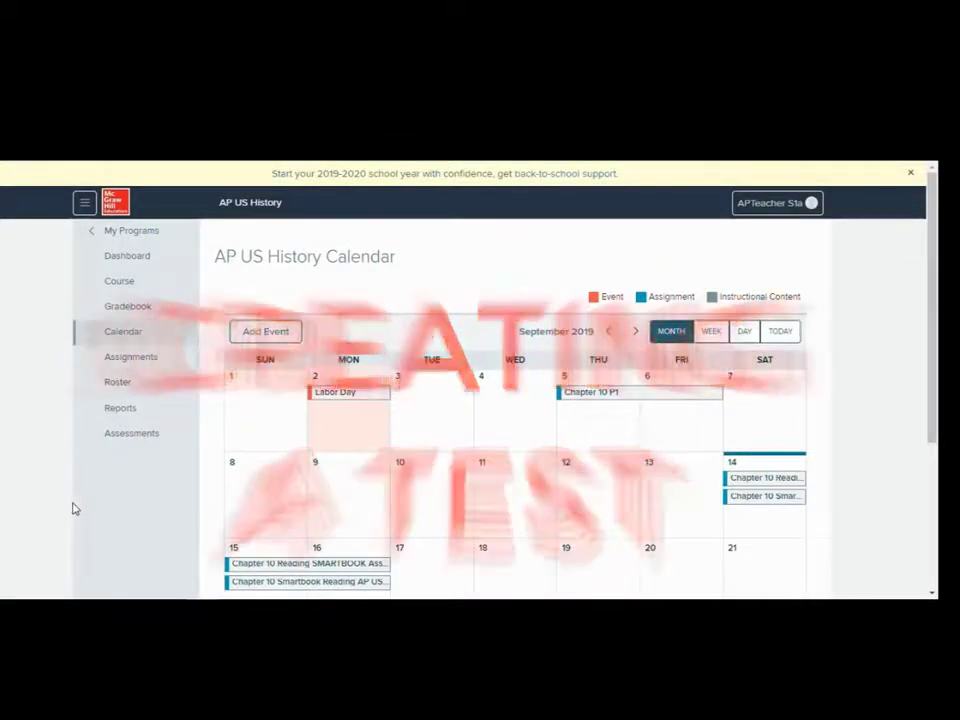
- Create a new assessment titled "Chapter 10 Quiz AP Us History" in the course's Assessments area
click(130, 434)
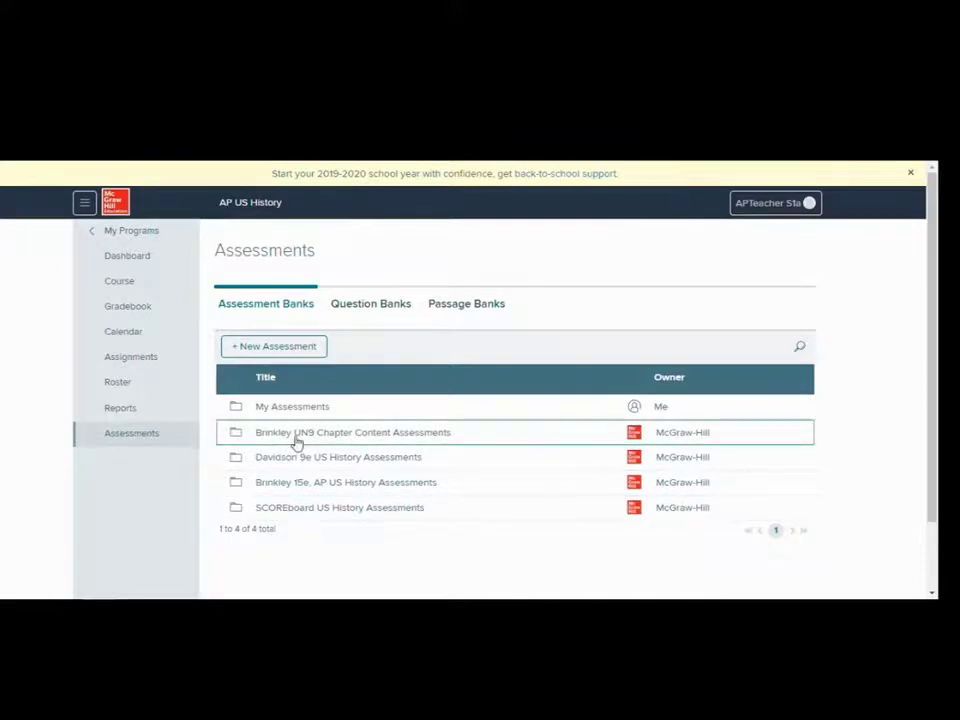
click(265, 347)
click(269, 416)
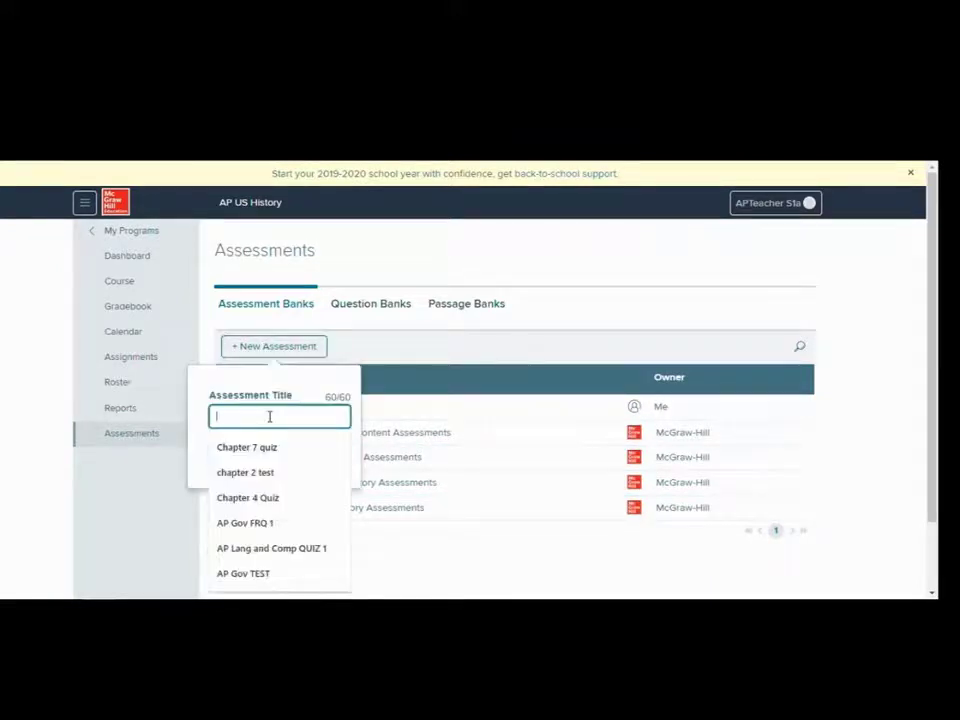
text(Chap)
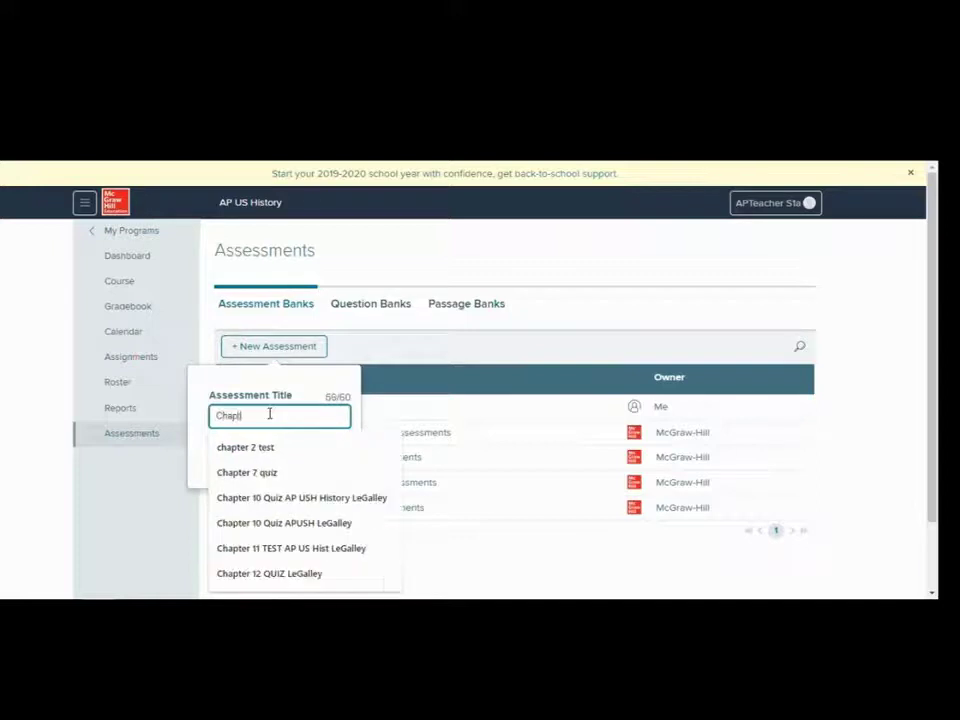
text(ter 10 Quiz )
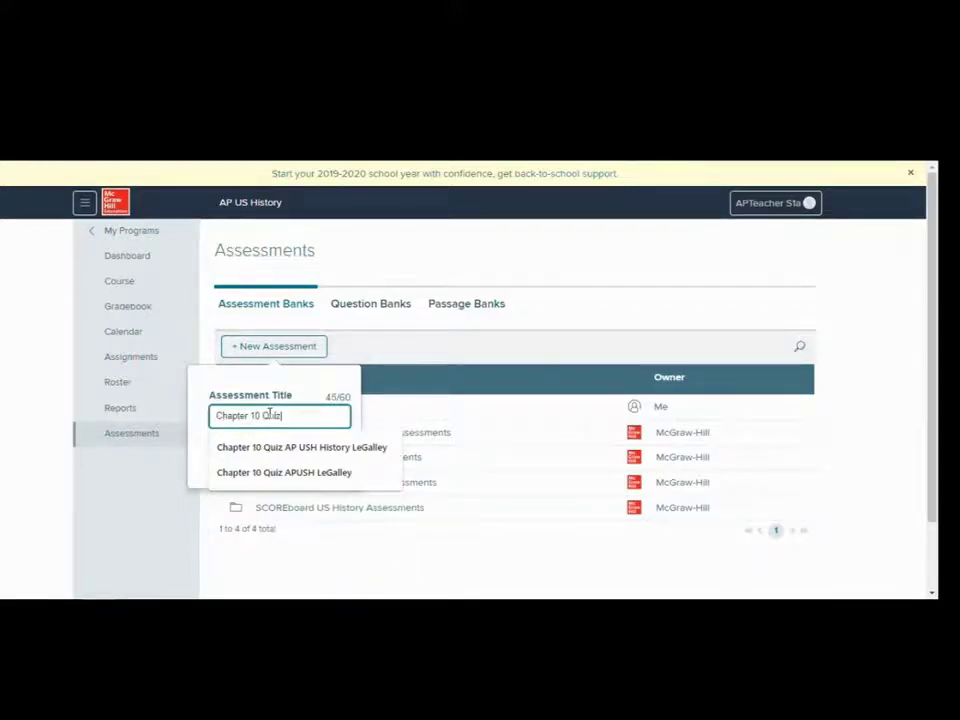
text(AP Us)
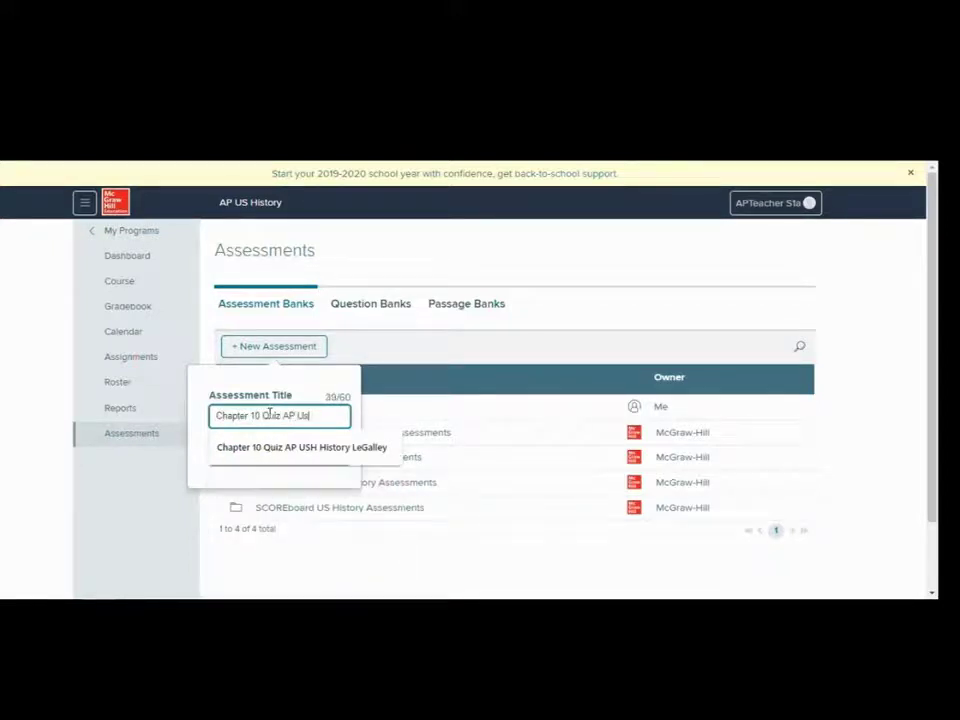
text( History)
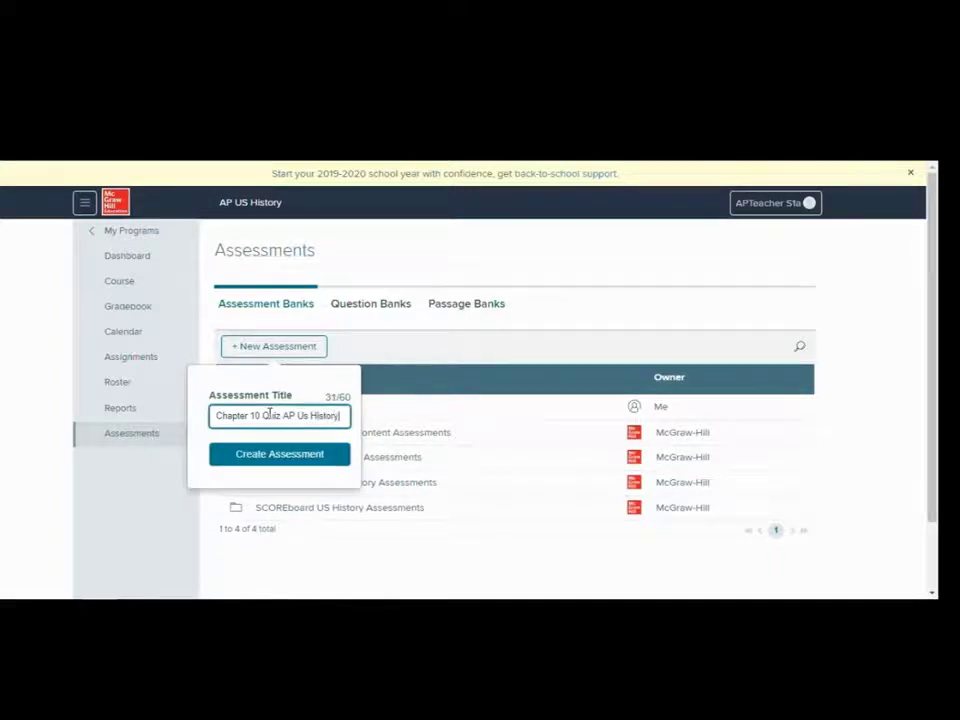
click(290, 452)
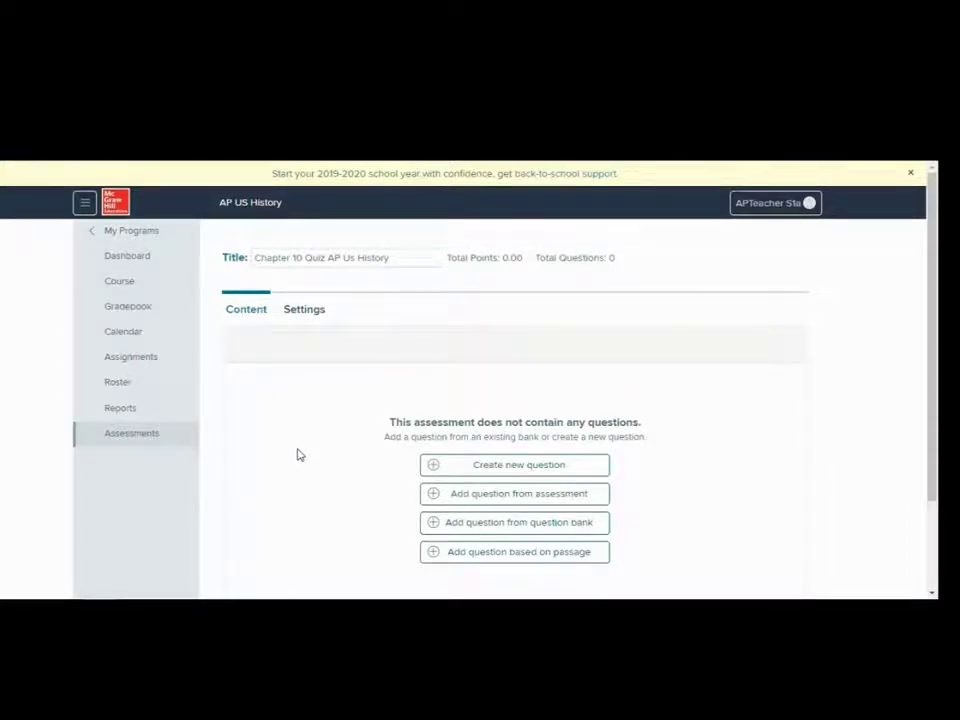
- Choose to add questions from a question bank and select Davidson 9e Chapter 10 Content Assessment as the source
scroll(297, 455, down, 1)
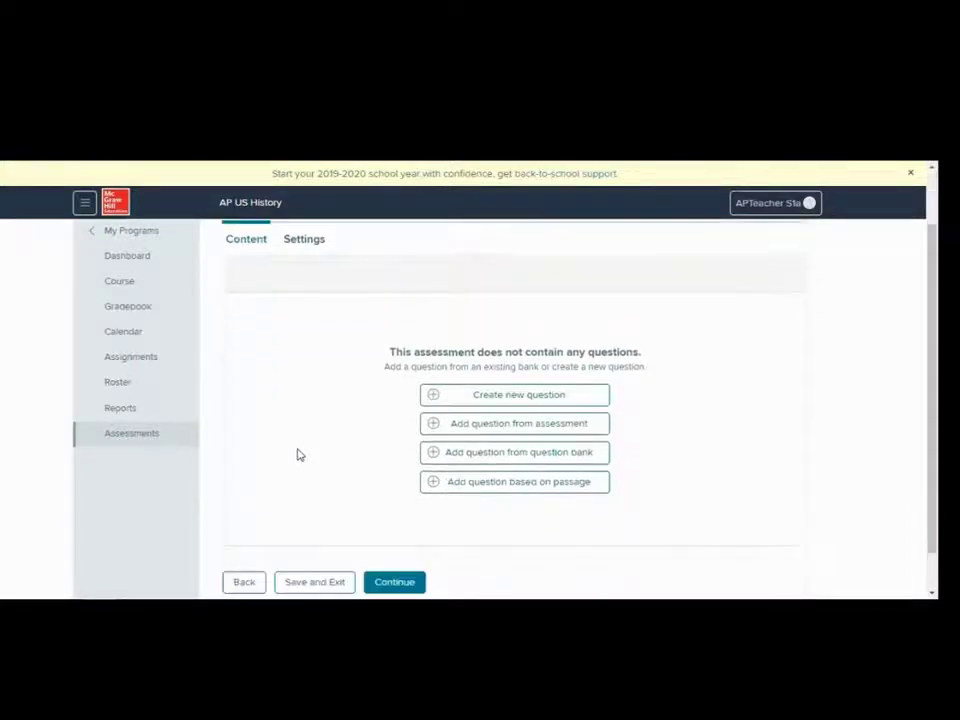
click(508, 452)
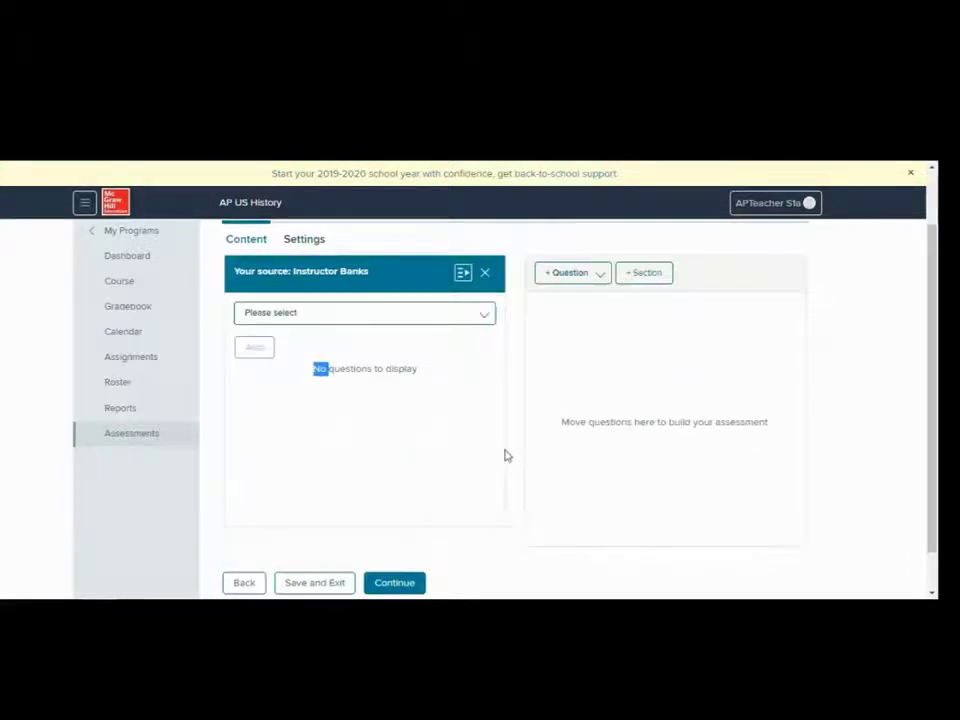
click(483, 314)
scroll(420, 377, down, 1)
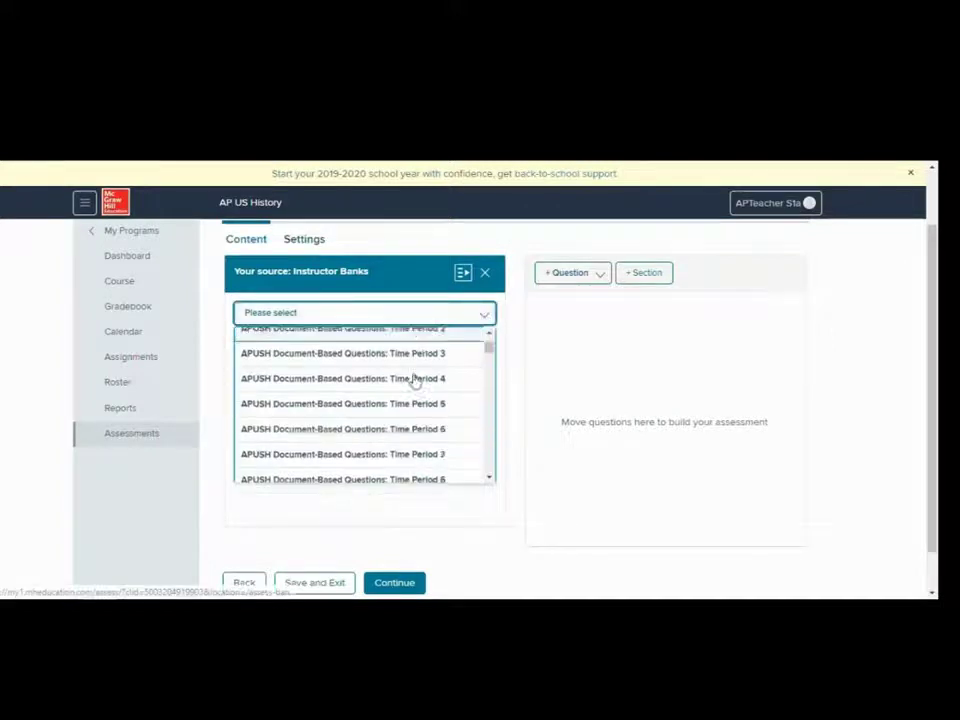
scroll(415, 380, down, 5)
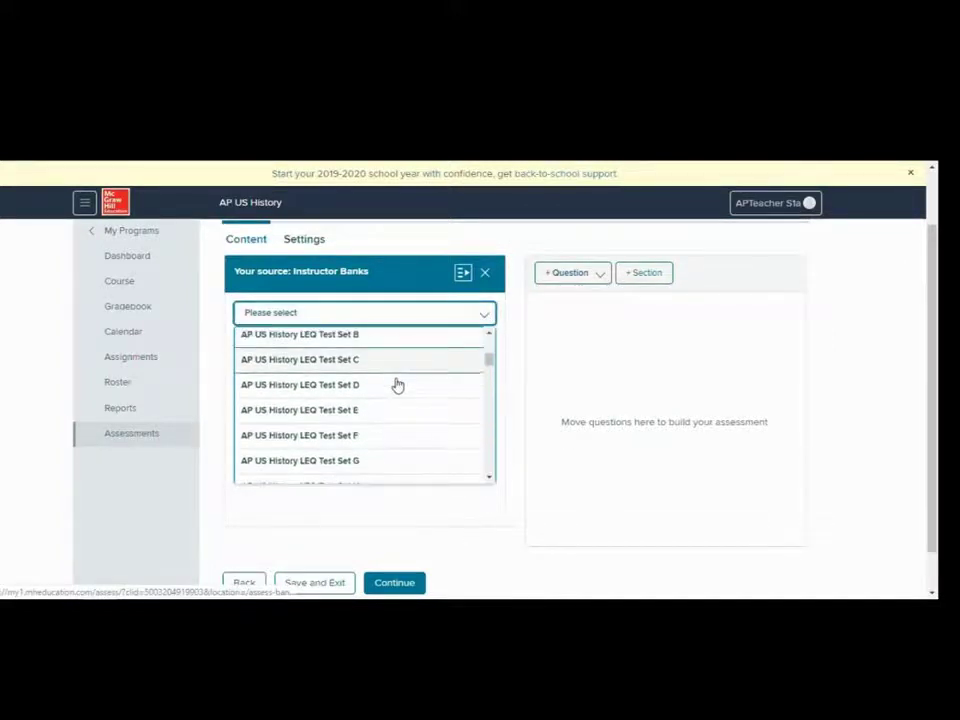
scroll(397, 385, down, 10)
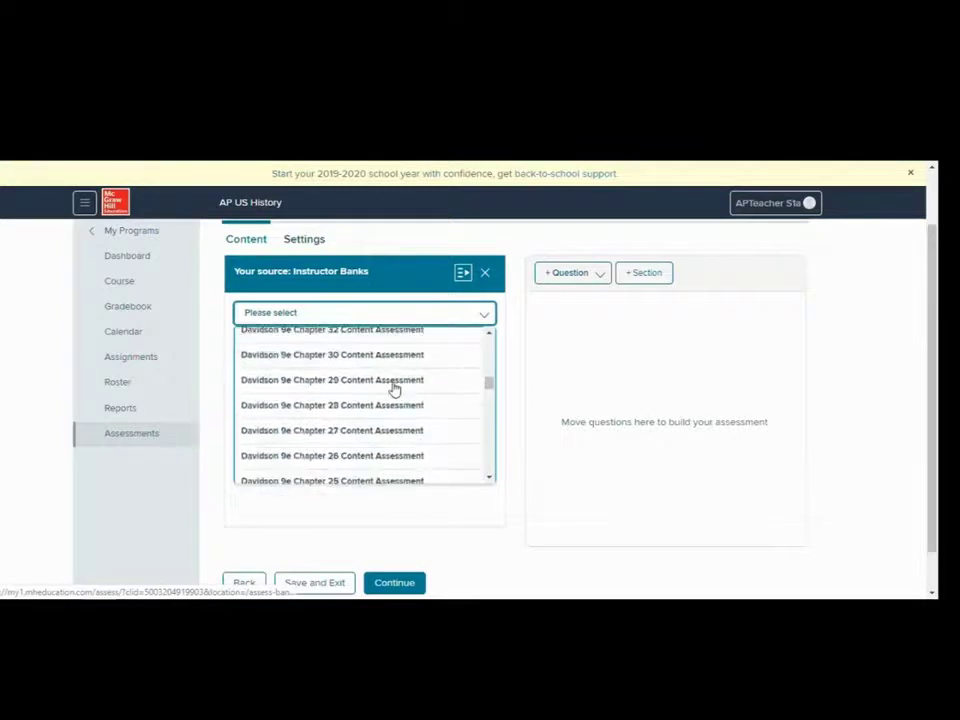
scroll(394, 389, down, 9)
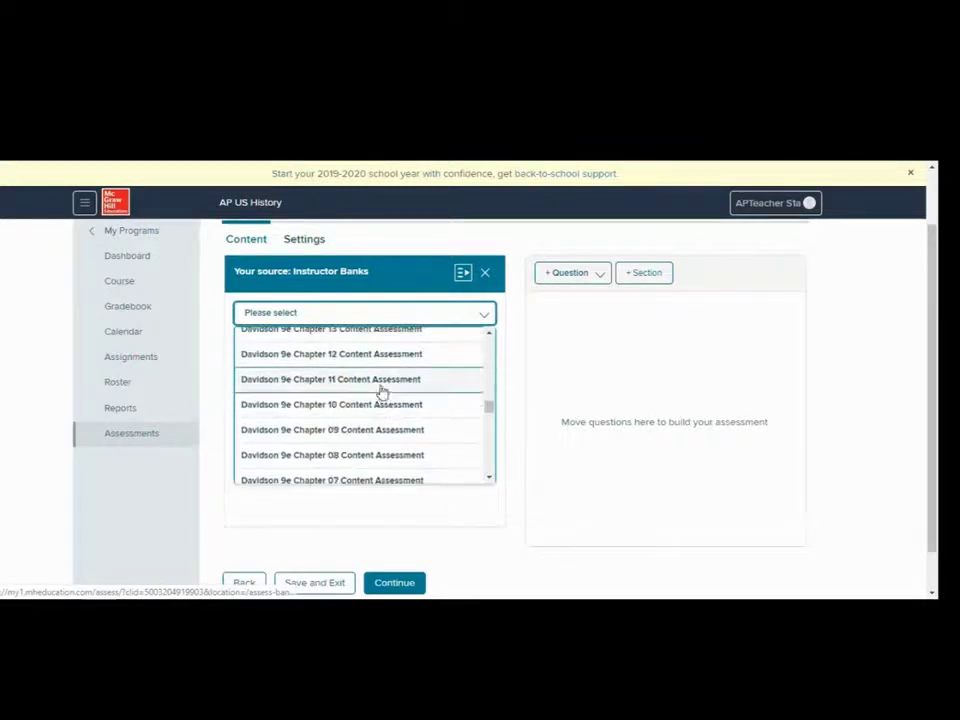
scroll(380, 392, down, 6)
scroll(377, 390, up, 5)
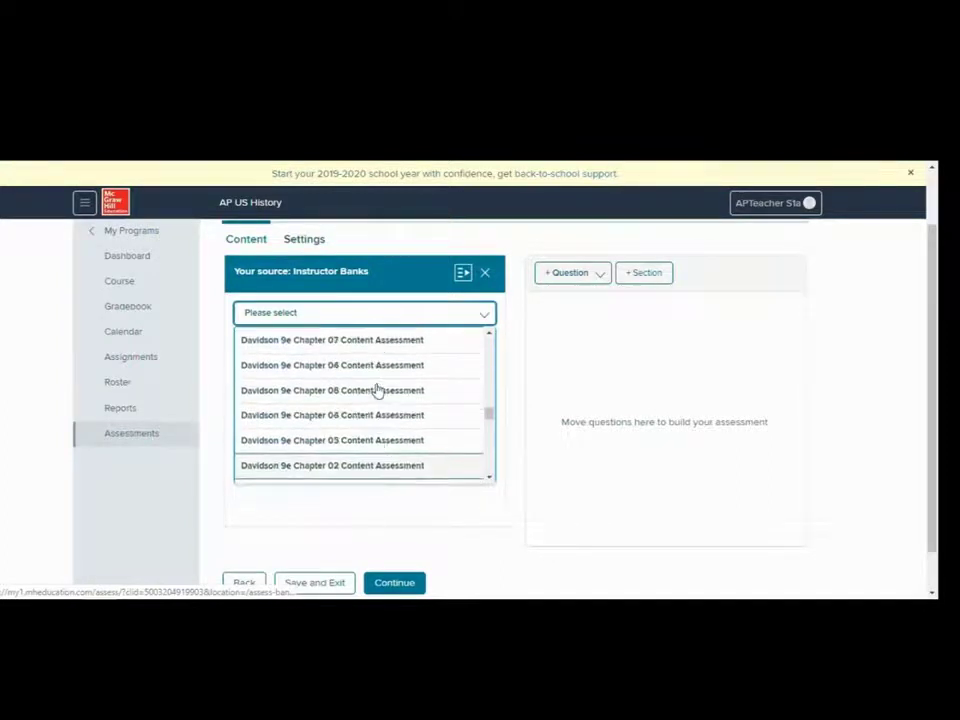
scroll(377, 390, up, 4)
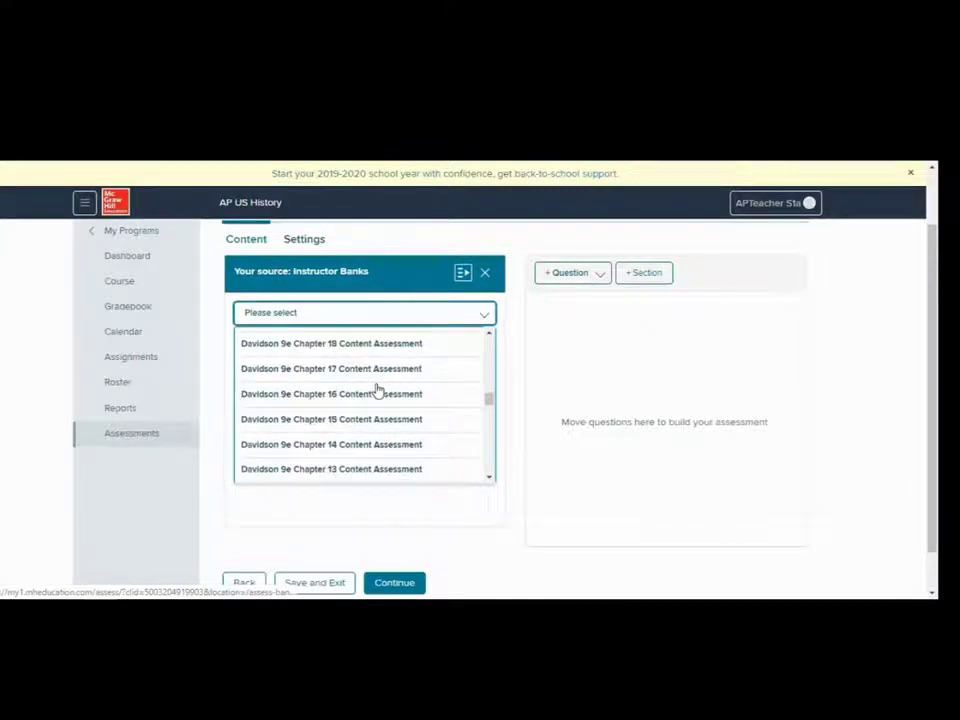
scroll(377, 390, down, 3)
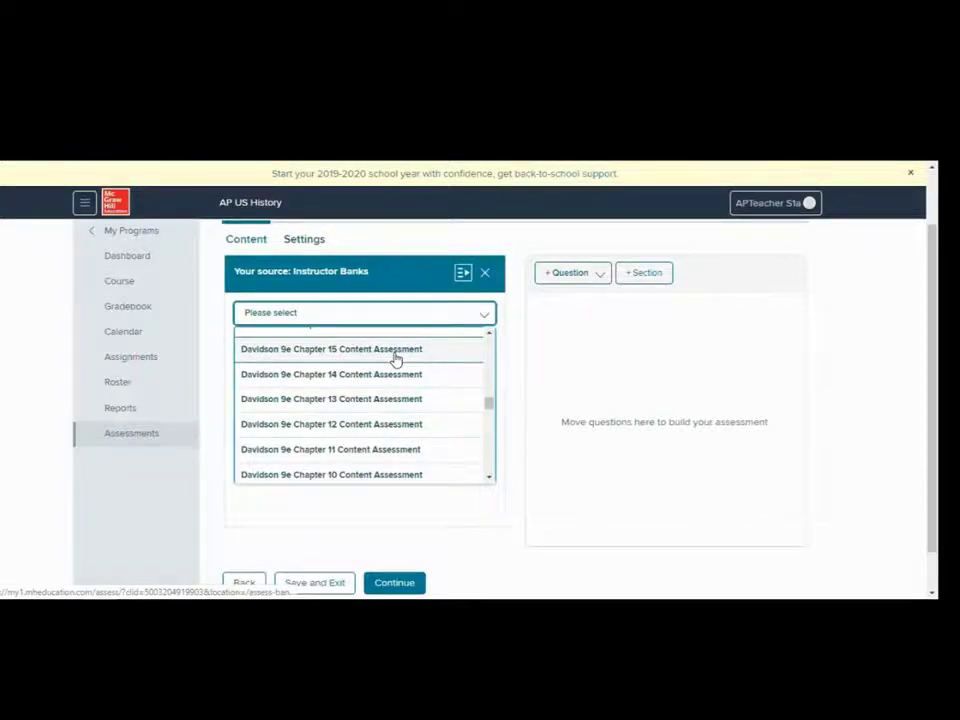
scroll(395, 360, down, 6)
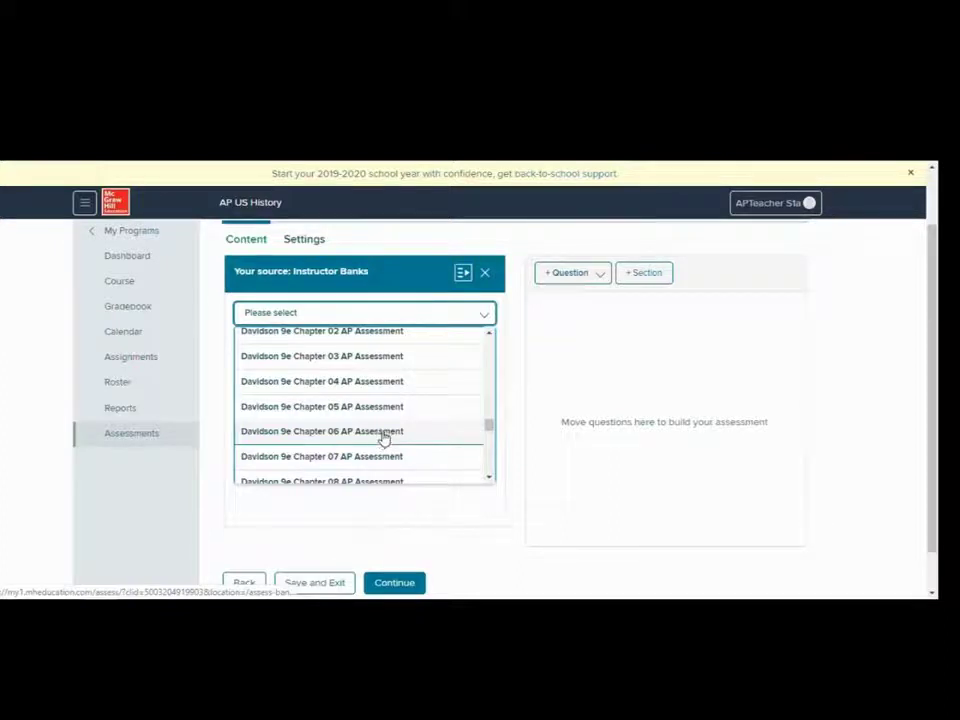
scroll(384, 438, up, 4)
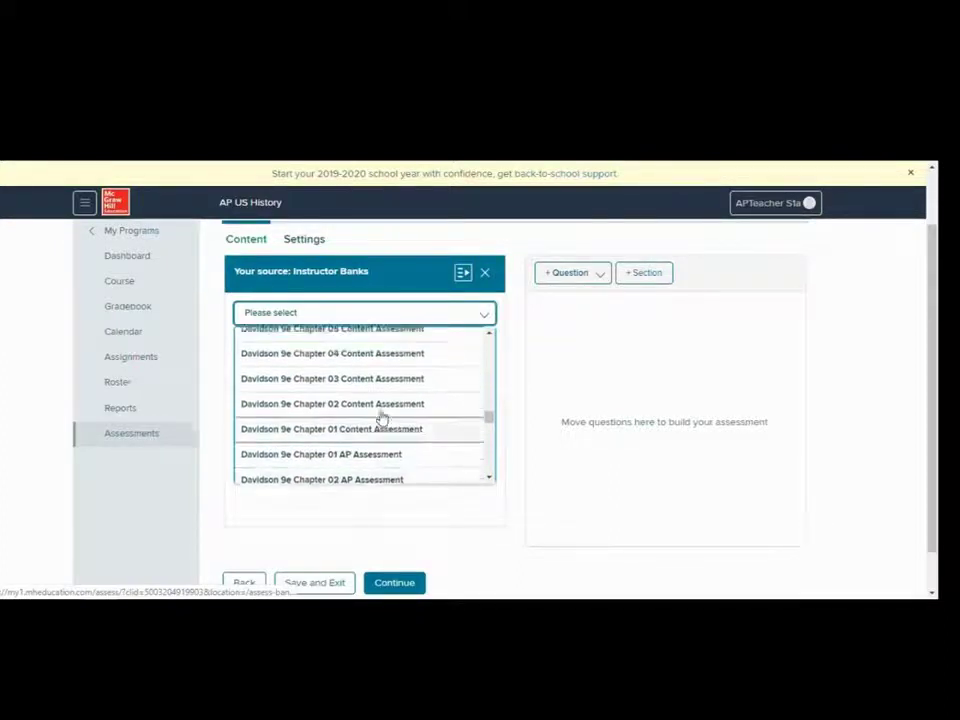
scroll(383, 418, up, 4)
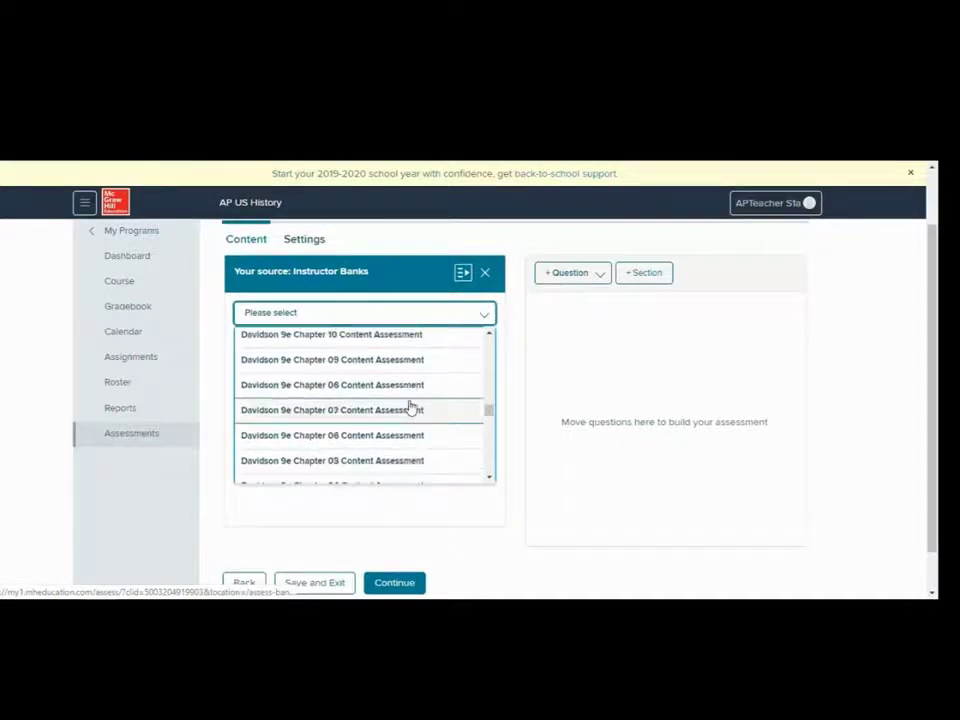
scroll(415, 410, up, 2)
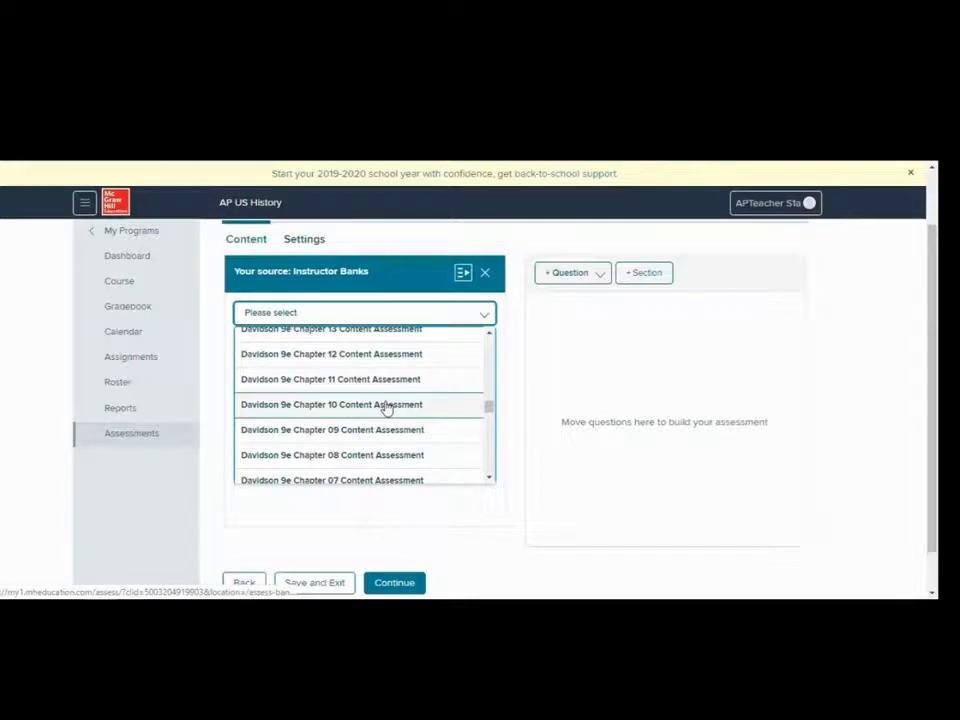
click(386, 405)
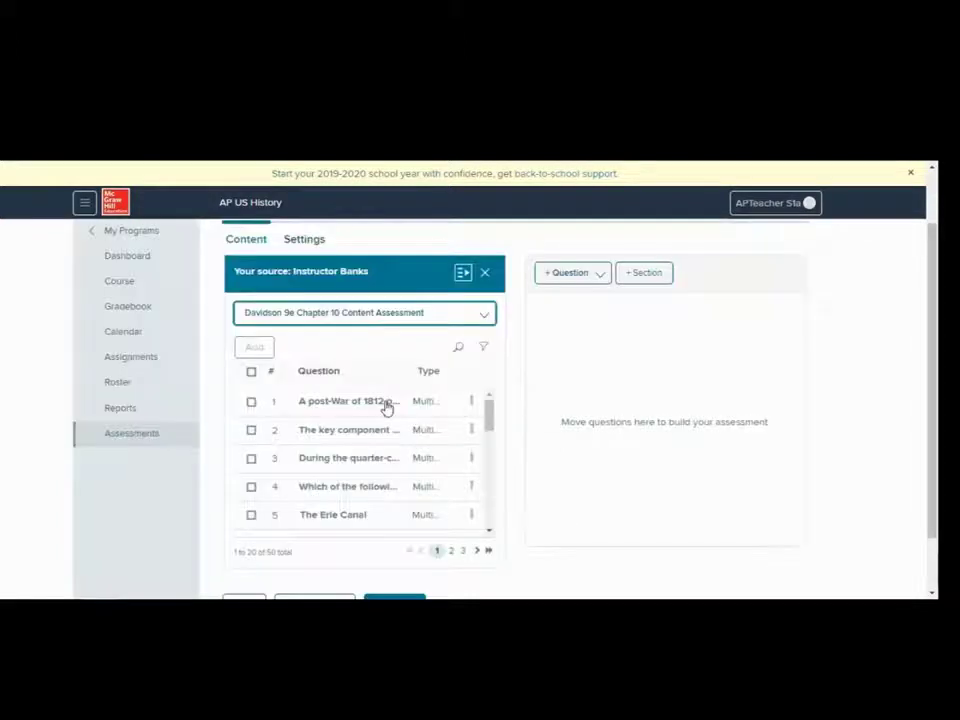
- Look through all three pages of the Chapter 10 question bank for the available question types, and return to the first page
scroll(373, 403, down, 3)
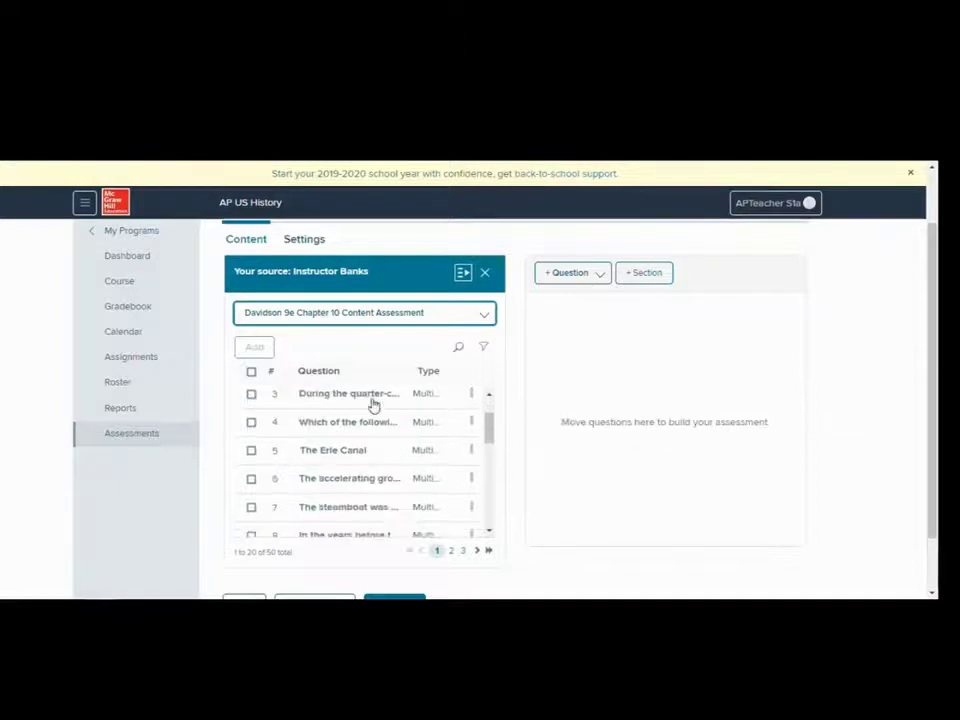
scroll(386, 450, down, 8)
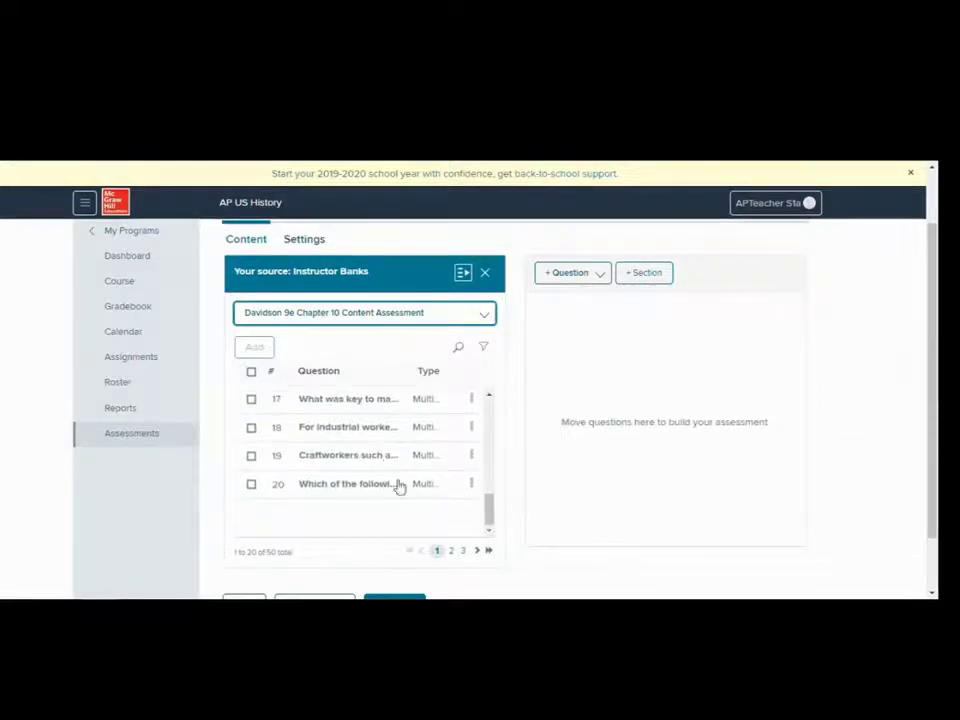
click(450, 483)
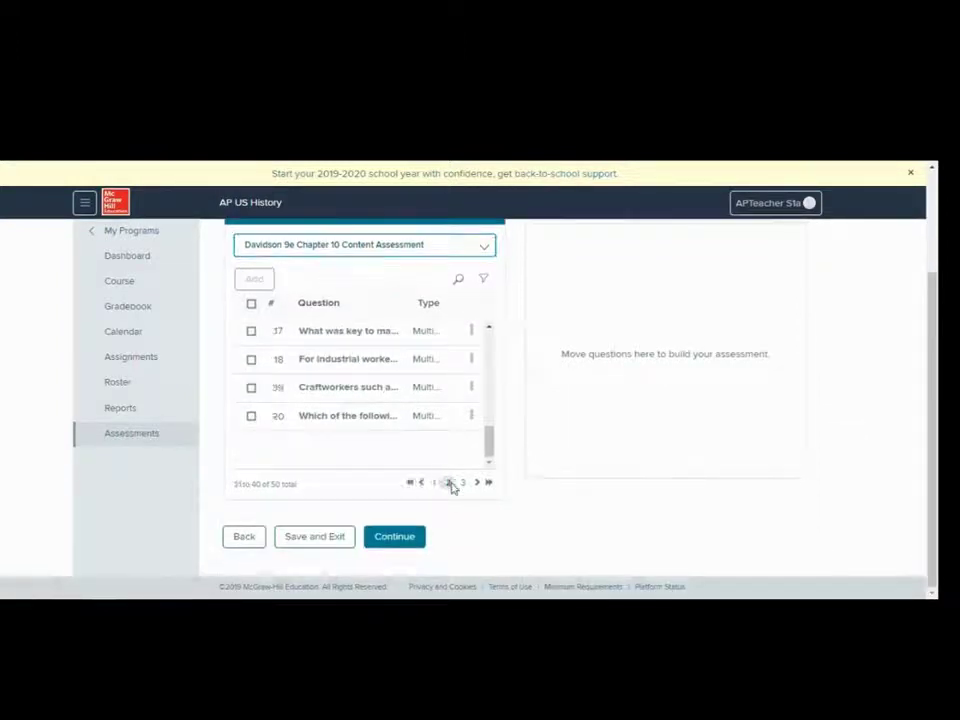
scroll(396, 350, up, 2)
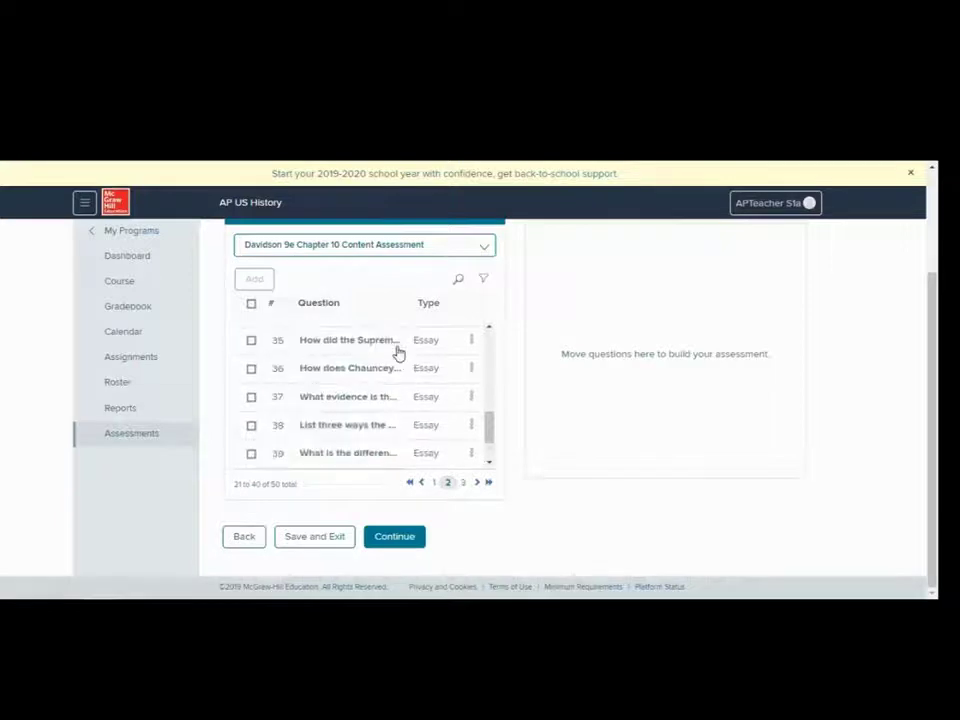
click(463, 483)
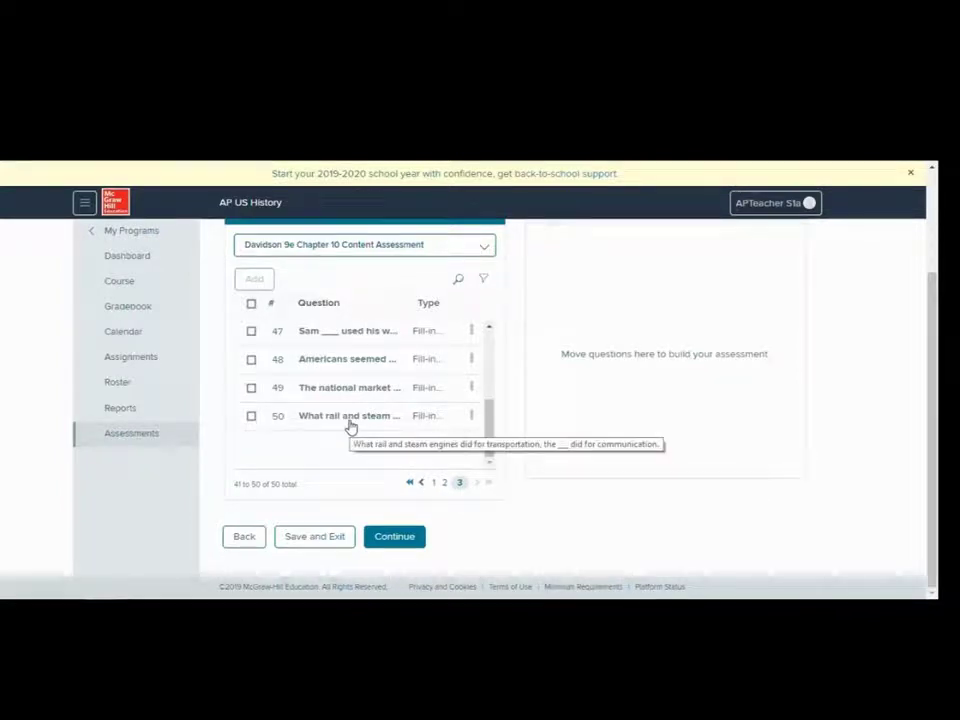
click(434, 483)
scroll(367, 400, up, 3)
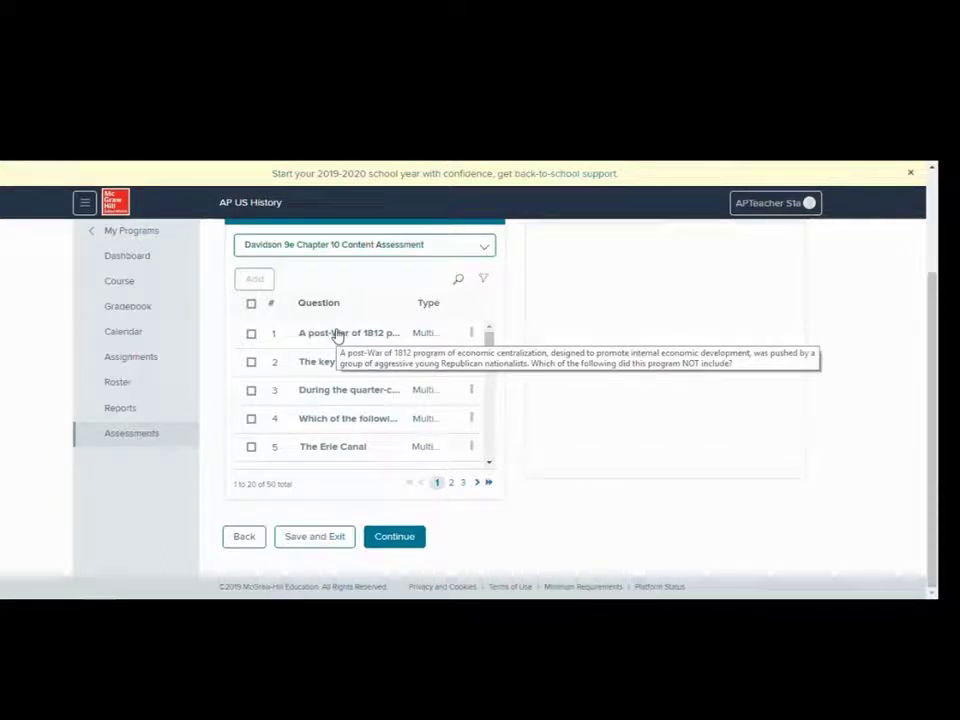
- Preview questions 1 and 2 of the Chapter 10 bank, closing each preview after reading it
click(471, 335)
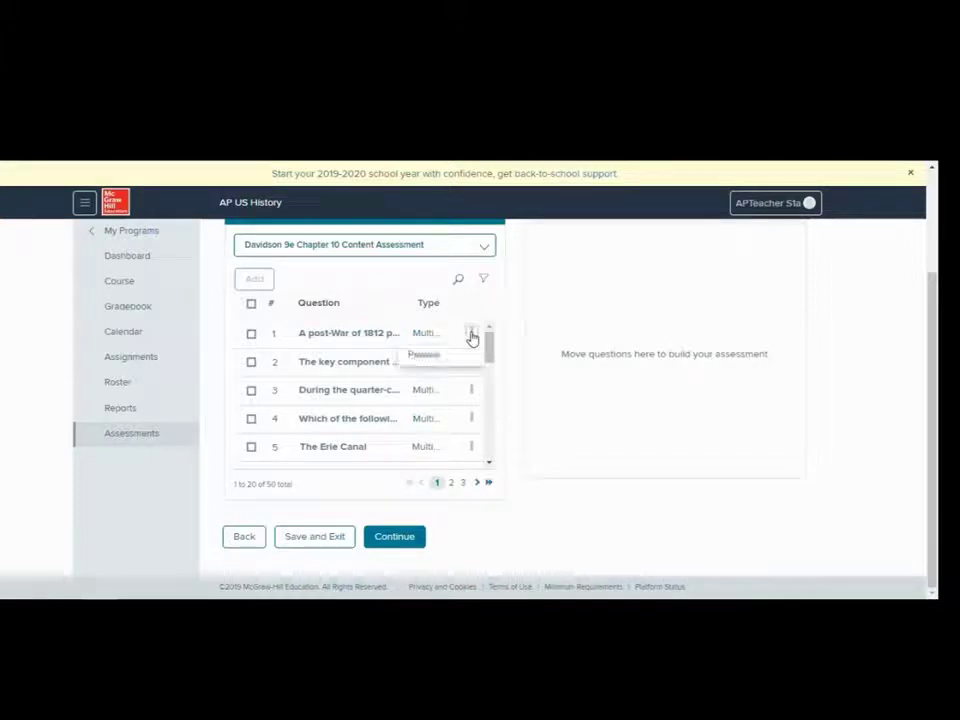
click(428, 356)
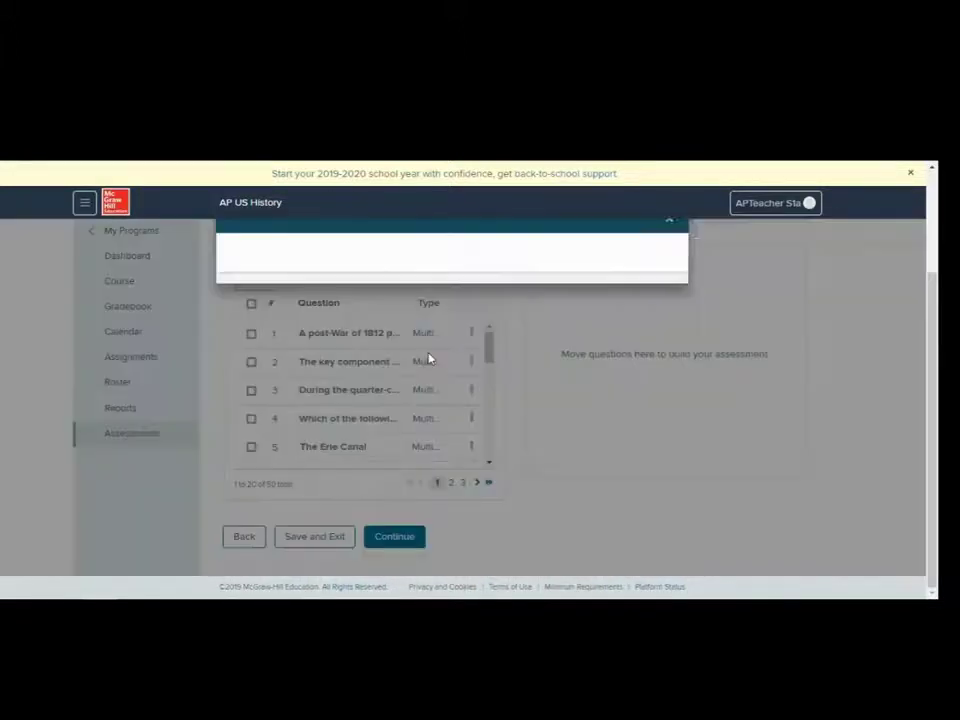
click(669, 227)
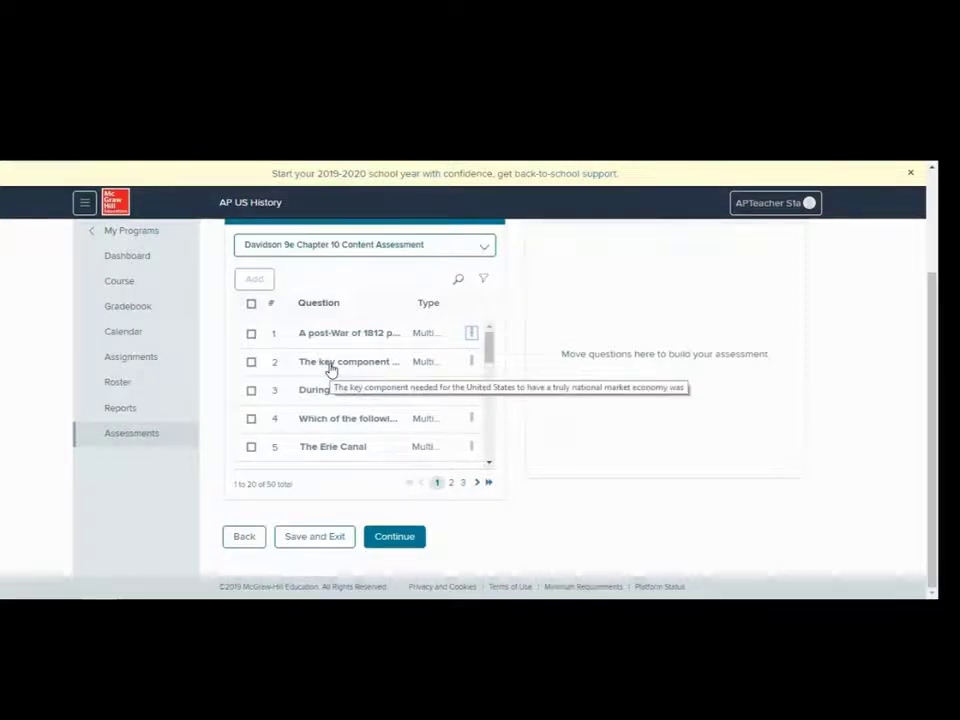
click(471, 362)
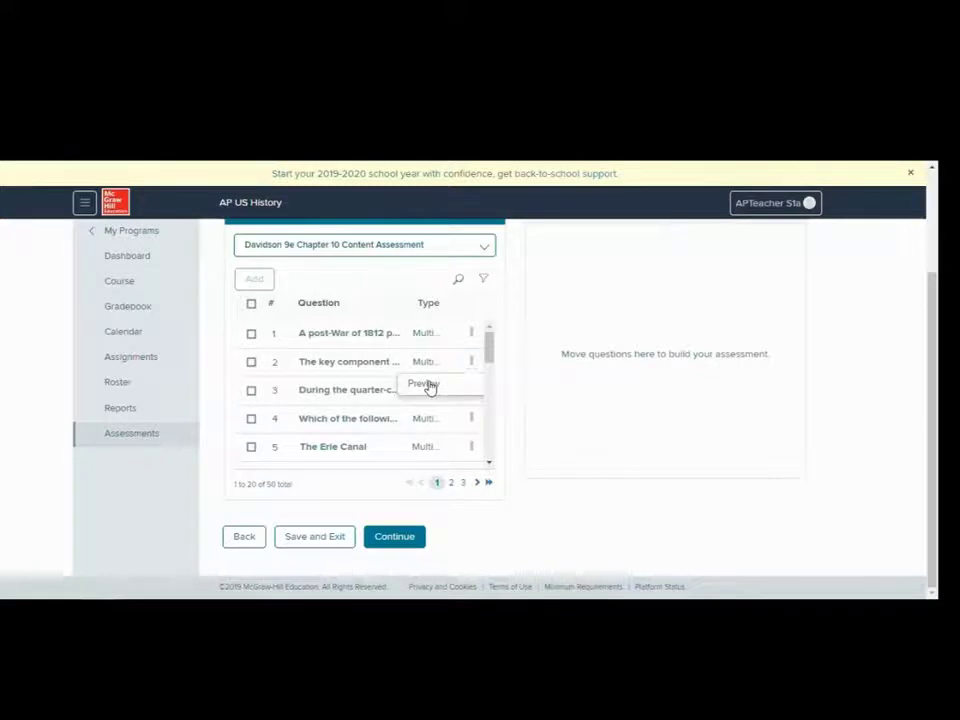
click(425, 385)
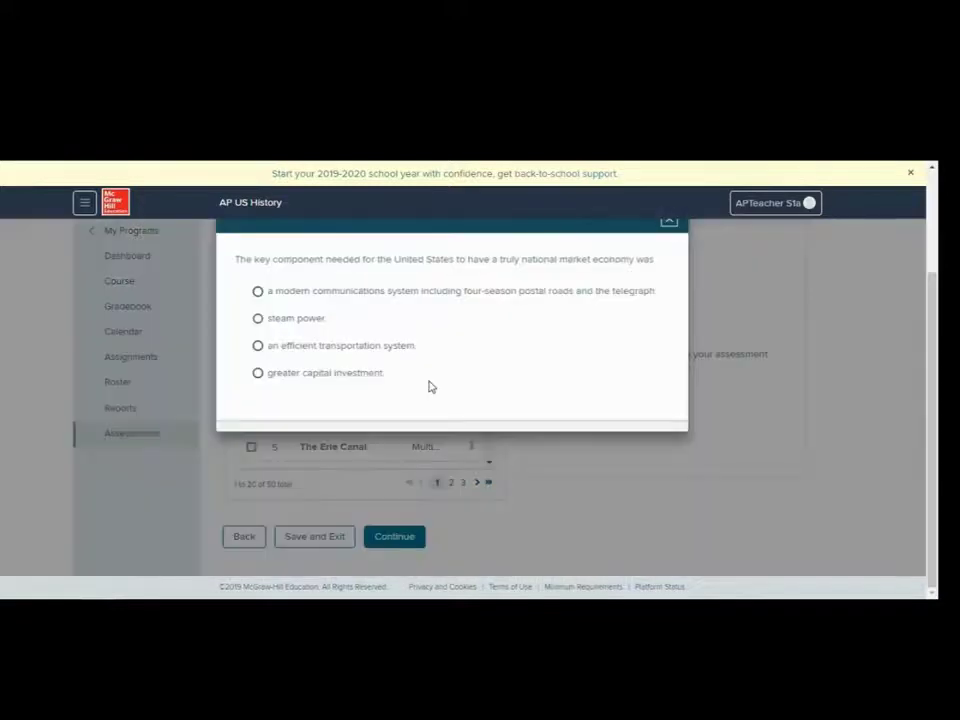
click(668, 226)
scroll(349, 410, down, 1)
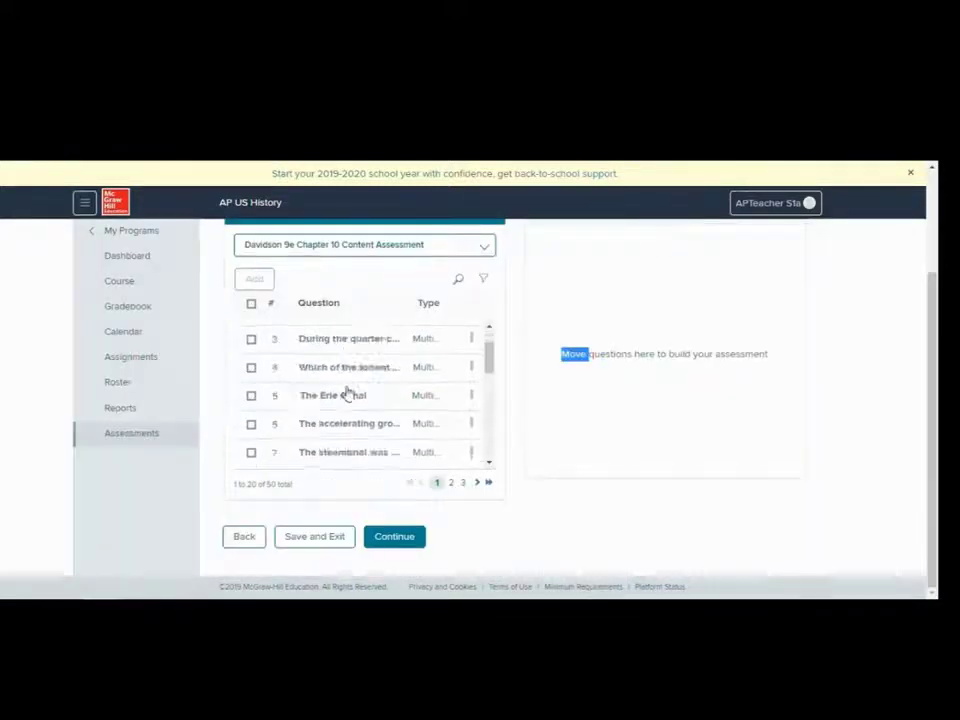
- Add multiple-choice questions 1, 3 and 5 from the Davidson 9e Chapter 10 bank to the quiz
scroll(310, 380, up, 1)
click(250, 337)
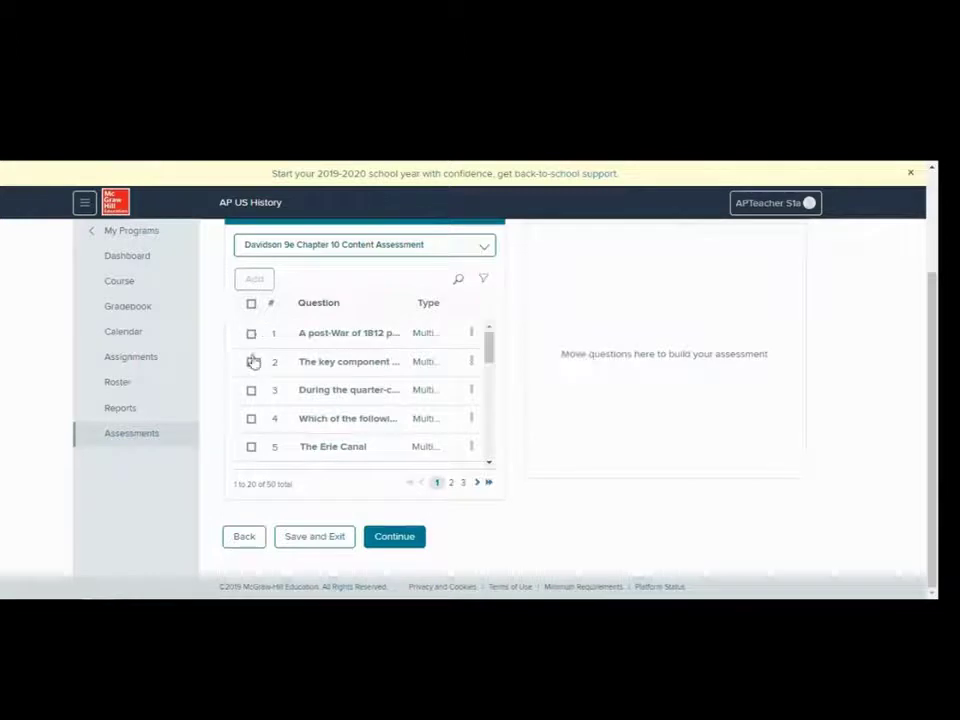
click(250, 335)
click(251, 391)
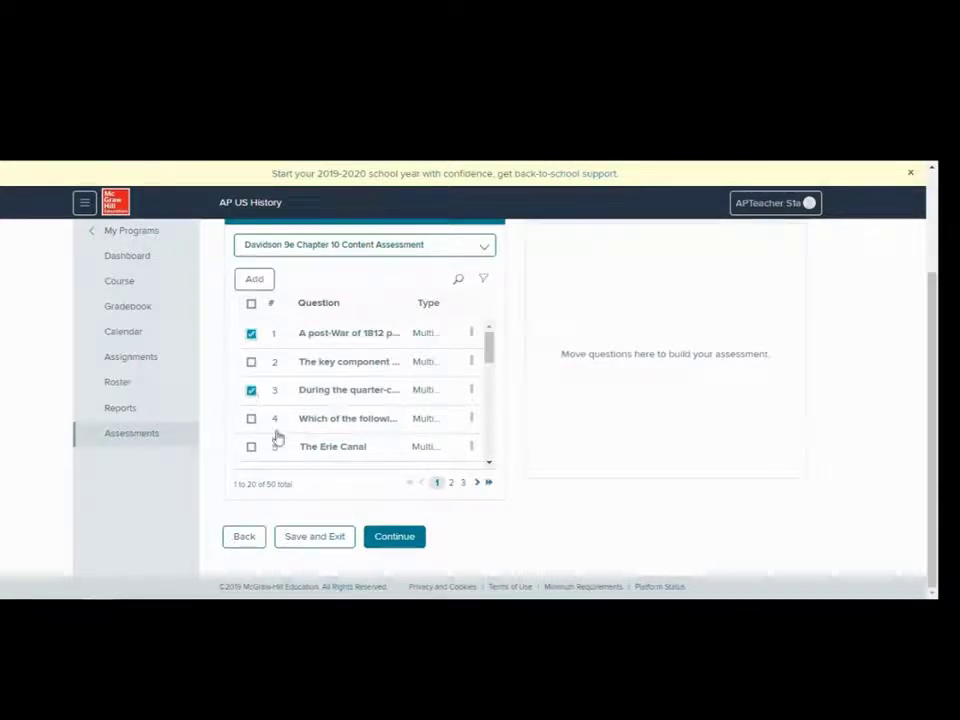
click(251, 448)
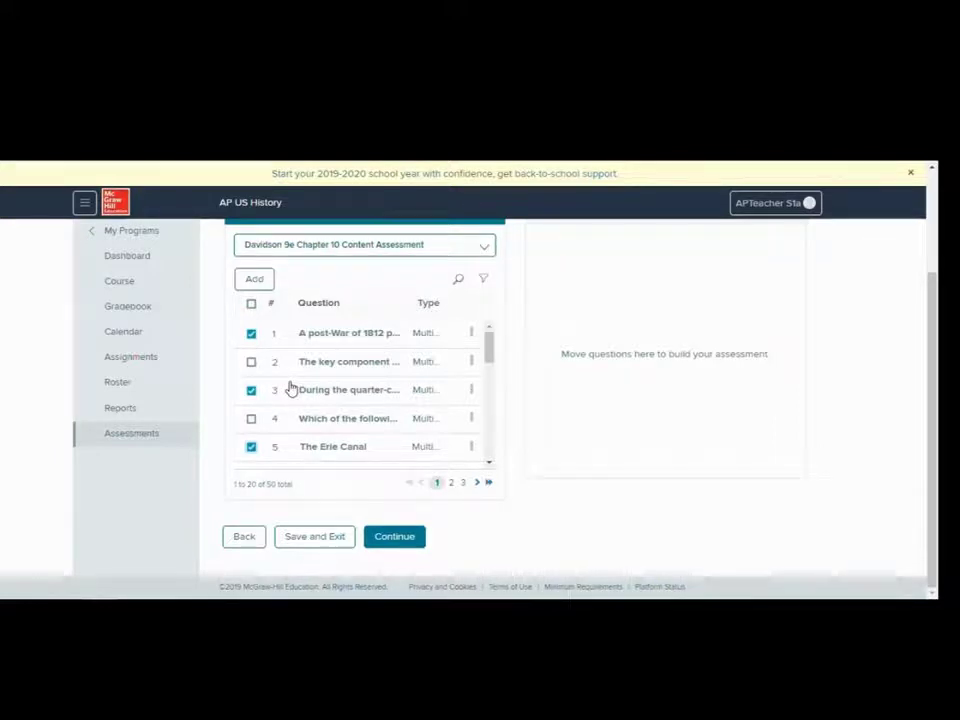
click(255, 281)
- Add fill-in-the-blank question 48 from the third page of the Chapter 10 bank to the quiz
scroll(588, 398, up, 1)
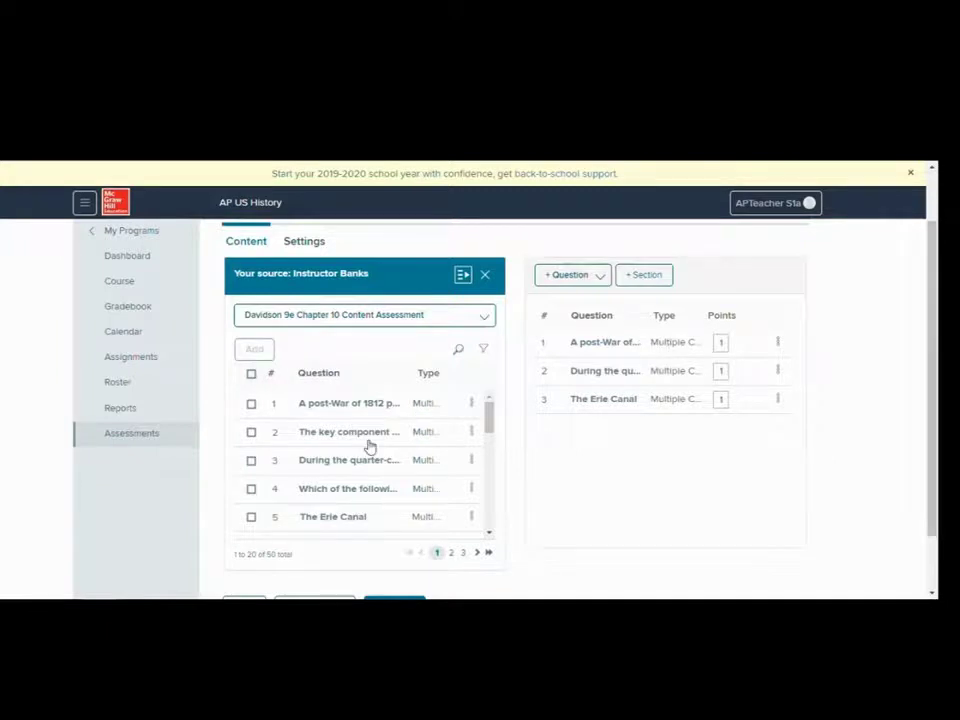
scroll(400, 470, down, 3)
click(463, 553)
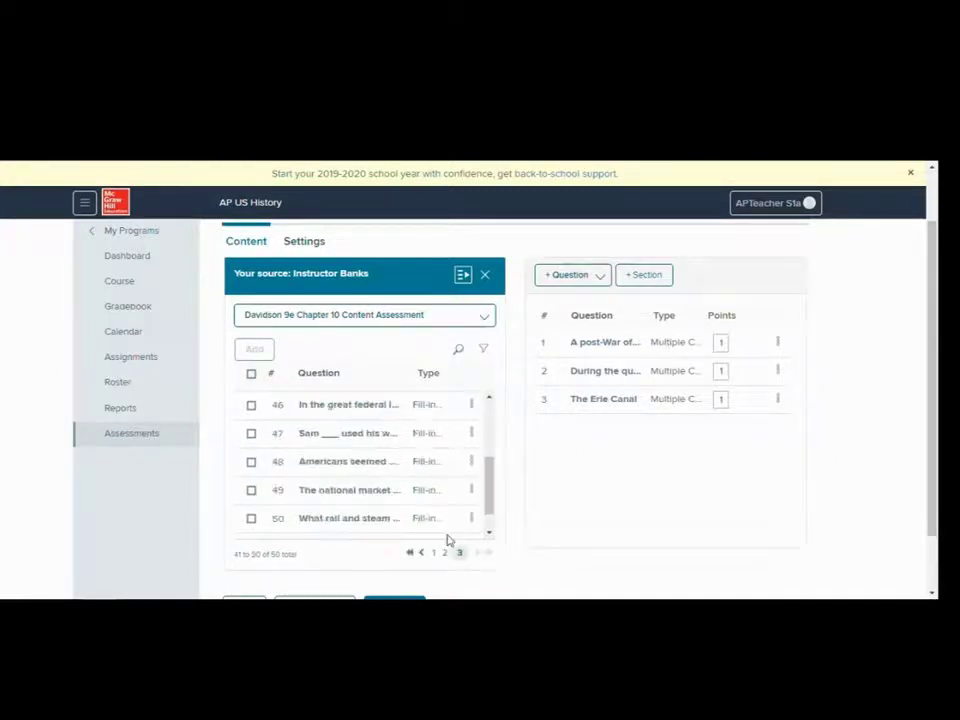
click(251, 462)
click(254, 349)
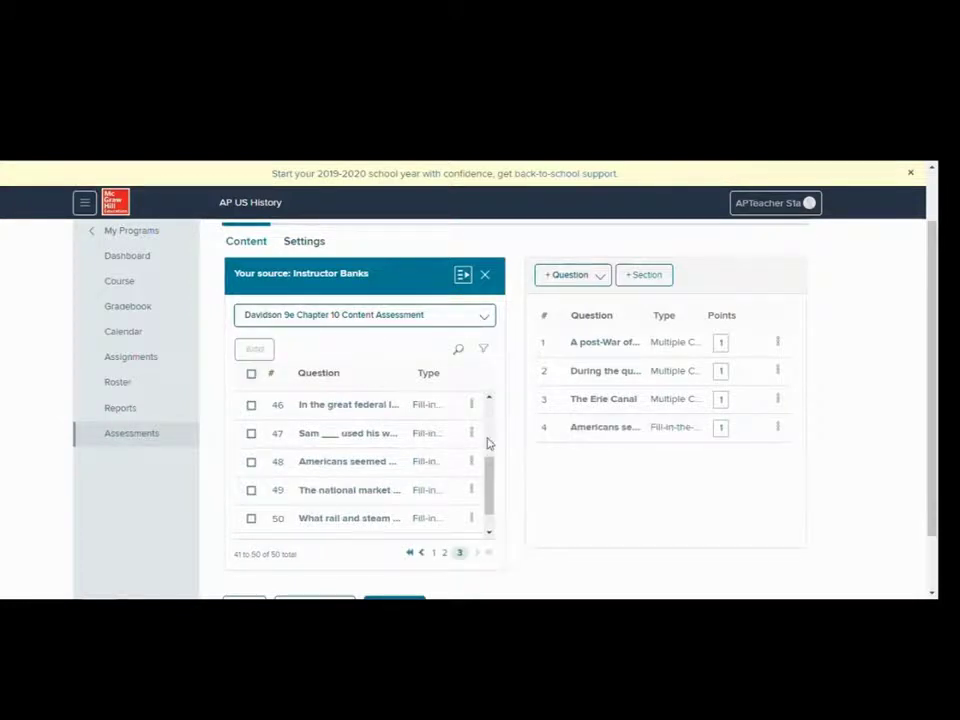
- Start creating a new question for the quiz, look through the available item types and choose Essay
scroll(678, 433, up, 1)
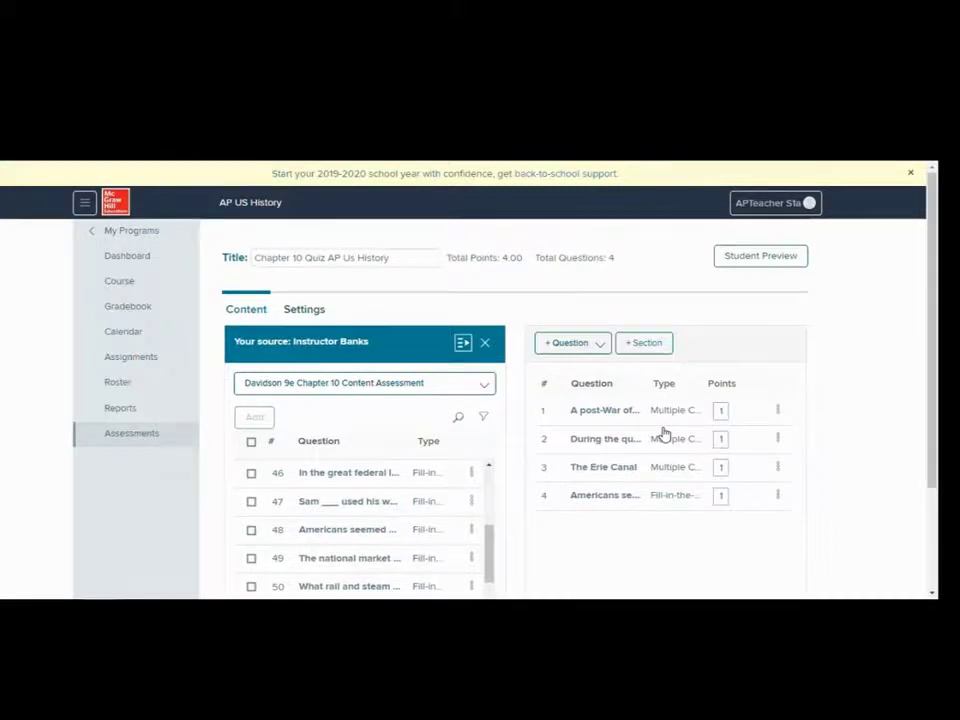
click(575, 346)
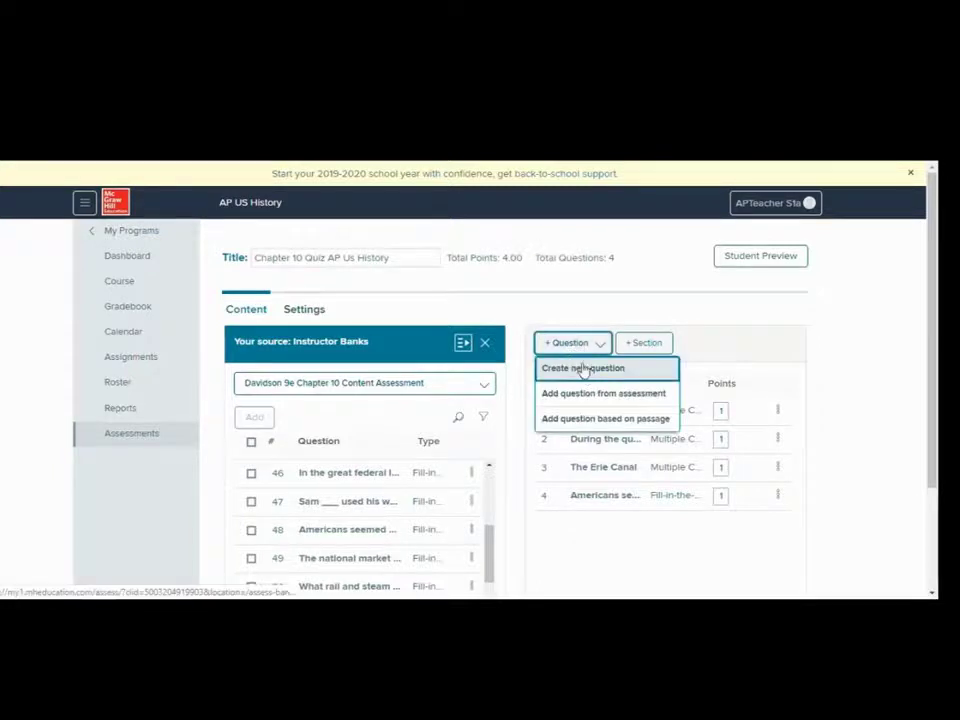
click(582, 370)
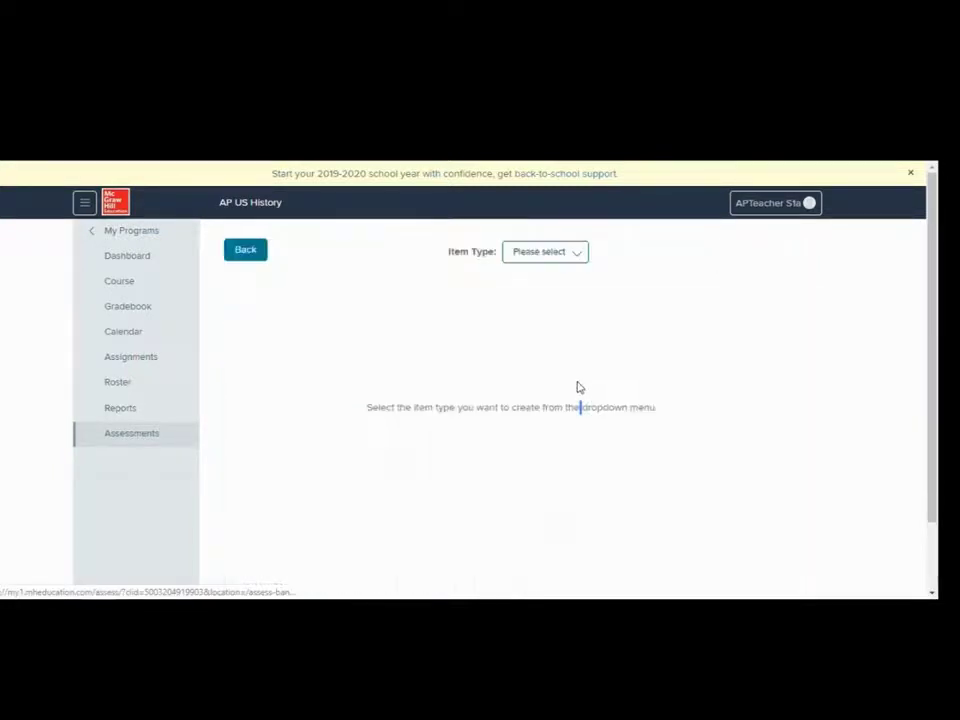
click(576, 257)
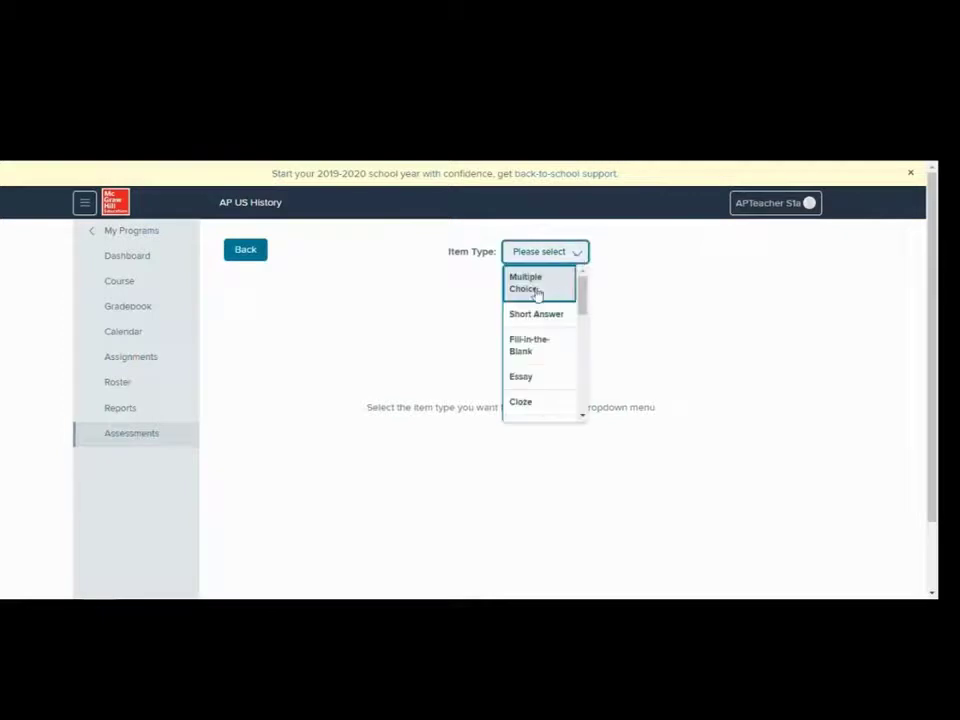
scroll(540, 305, down, 3)
scroll(541, 315, down, 5)
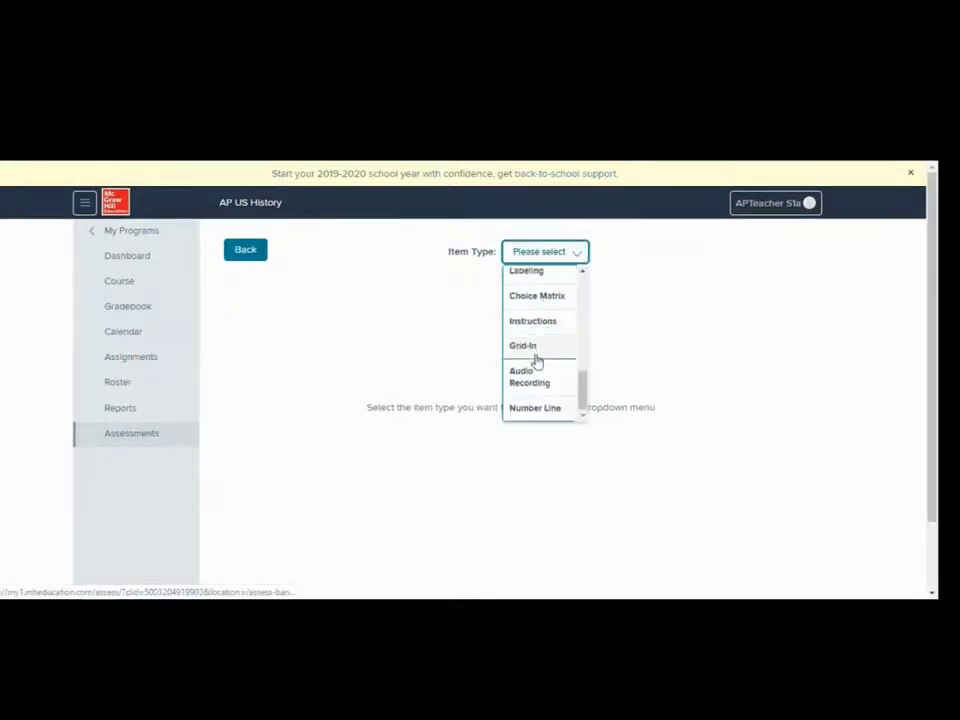
scroll(535, 345, up, 4)
scroll(550, 342, up, 4)
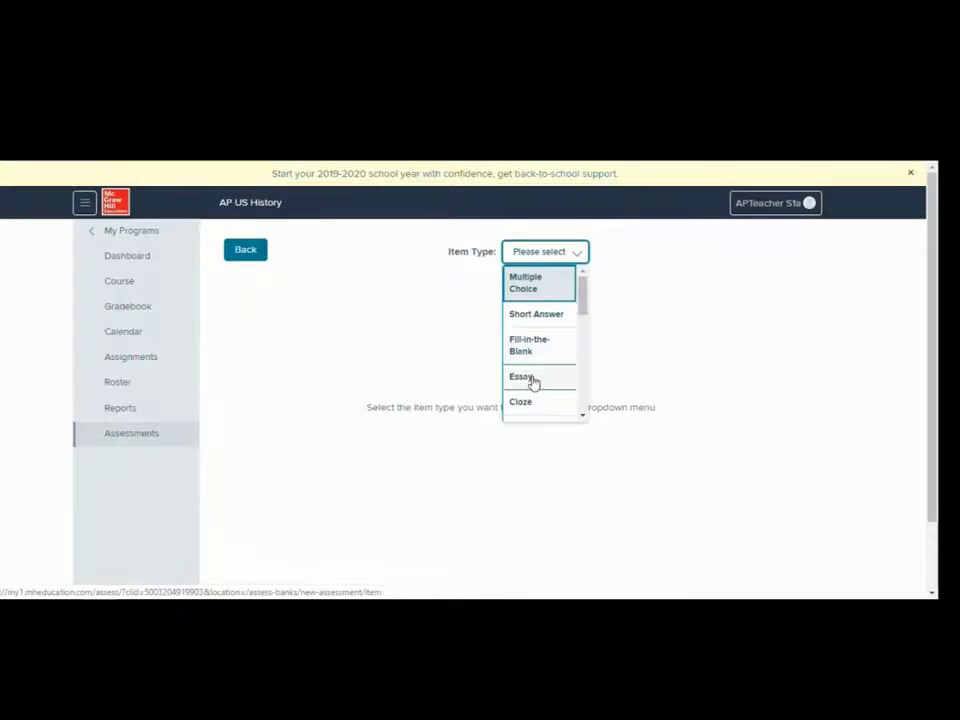
click(533, 380)
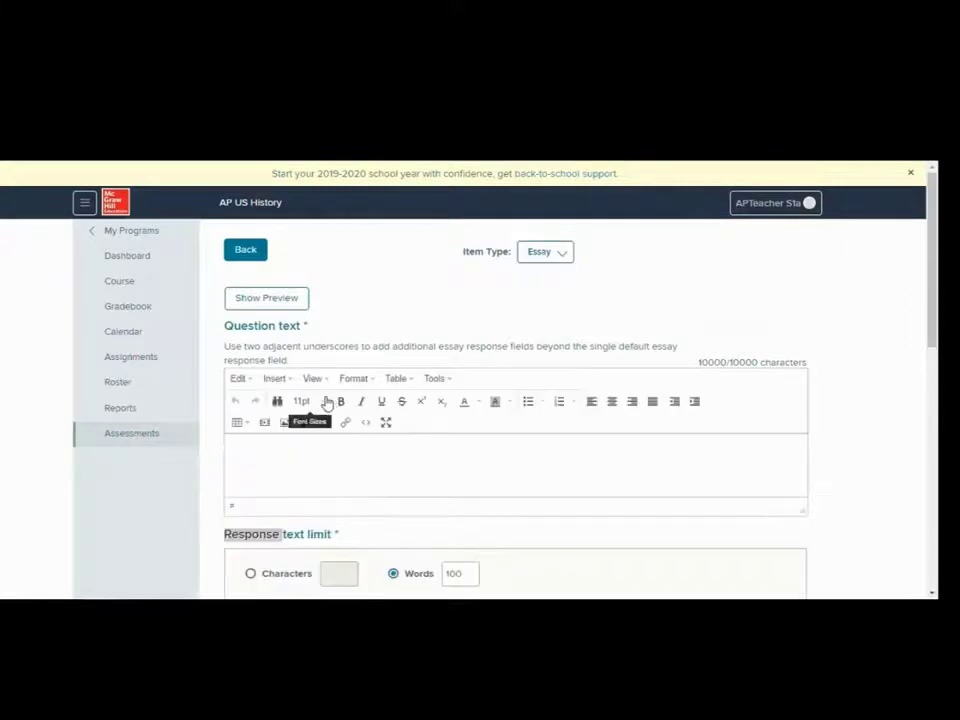
- Write the essay prompt "Why is AP US History the best?", look over the remaining question settings and save the question
text(Why is AP US)
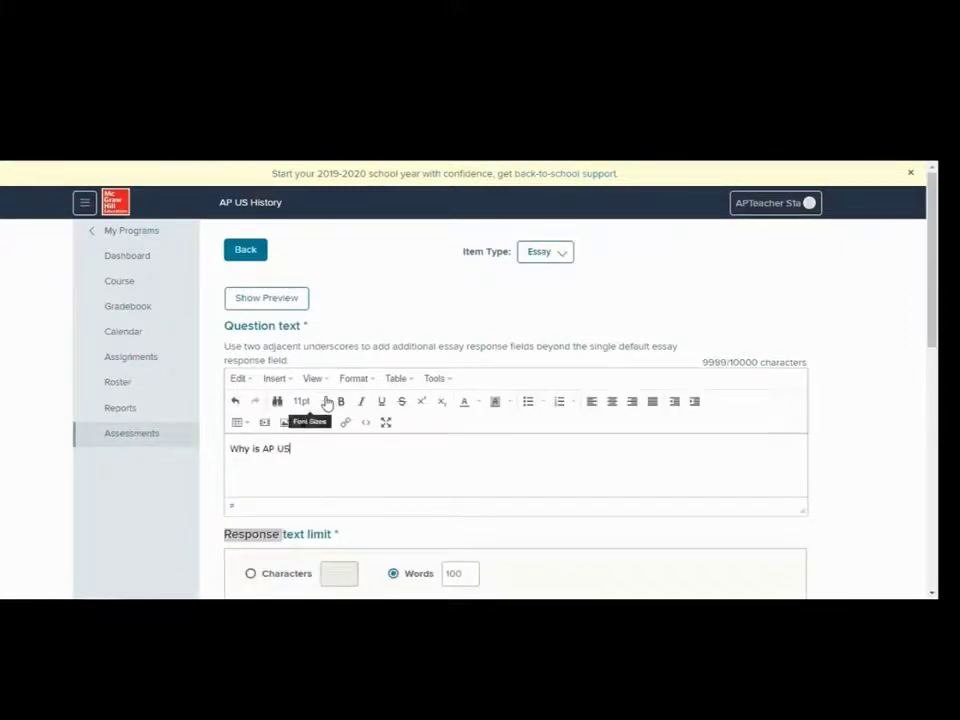
text( History the best?)
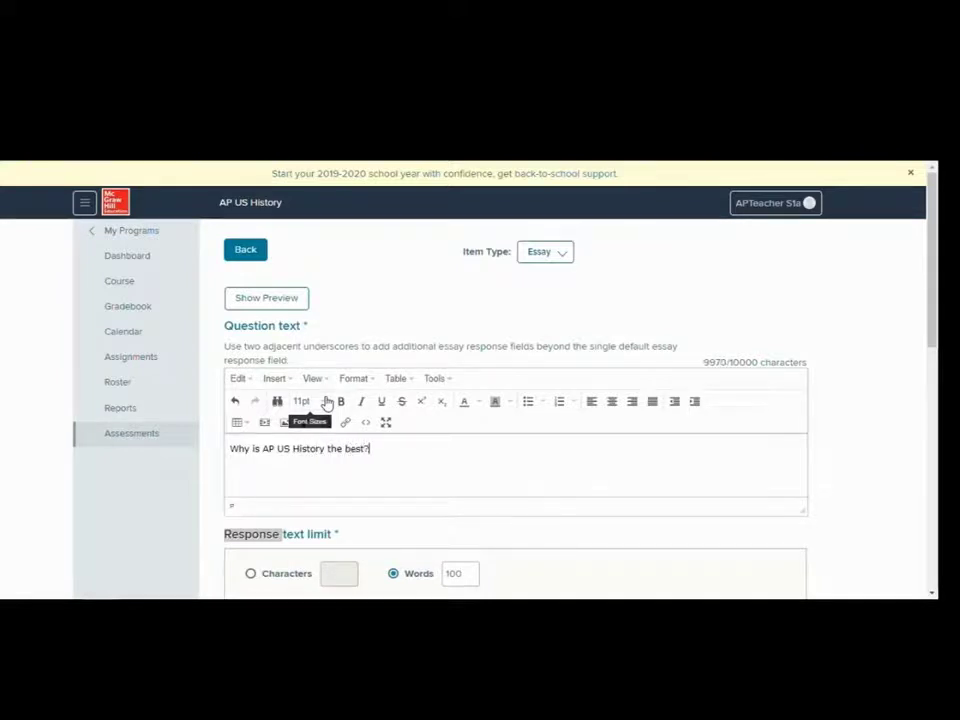
scroll(420, 405, down, 2)
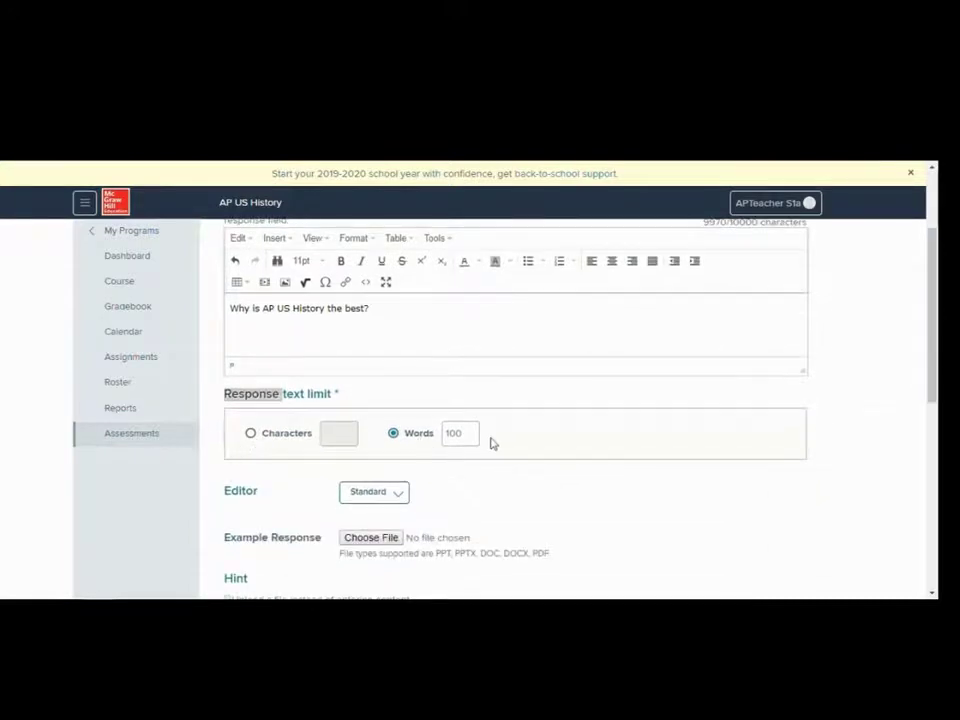
scroll(487, 441, down, 2)
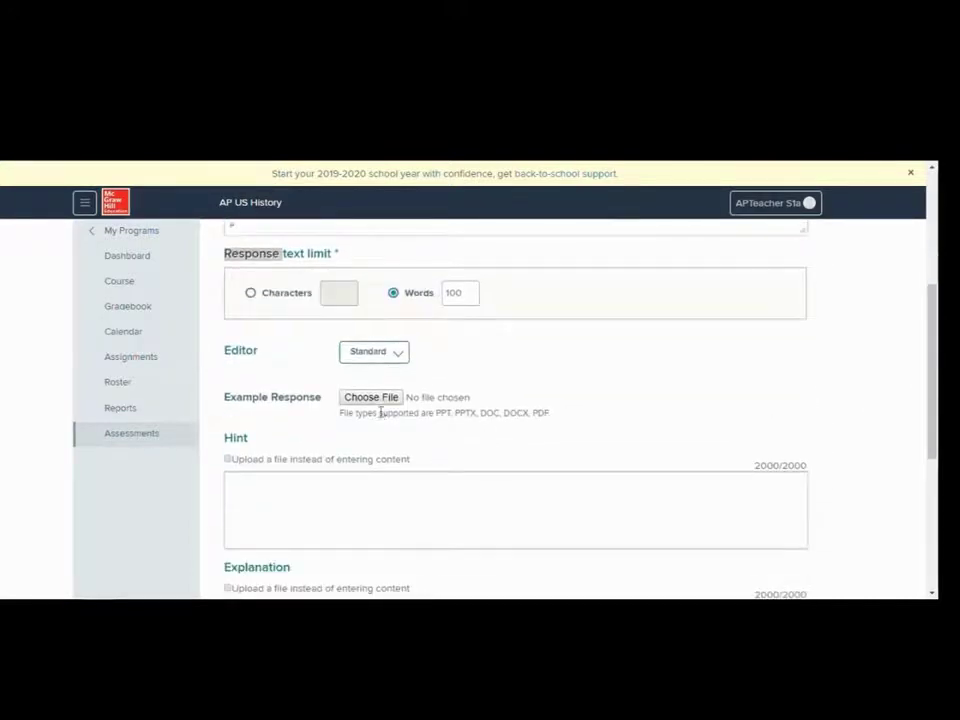
scroll(347, 420, down, 2)
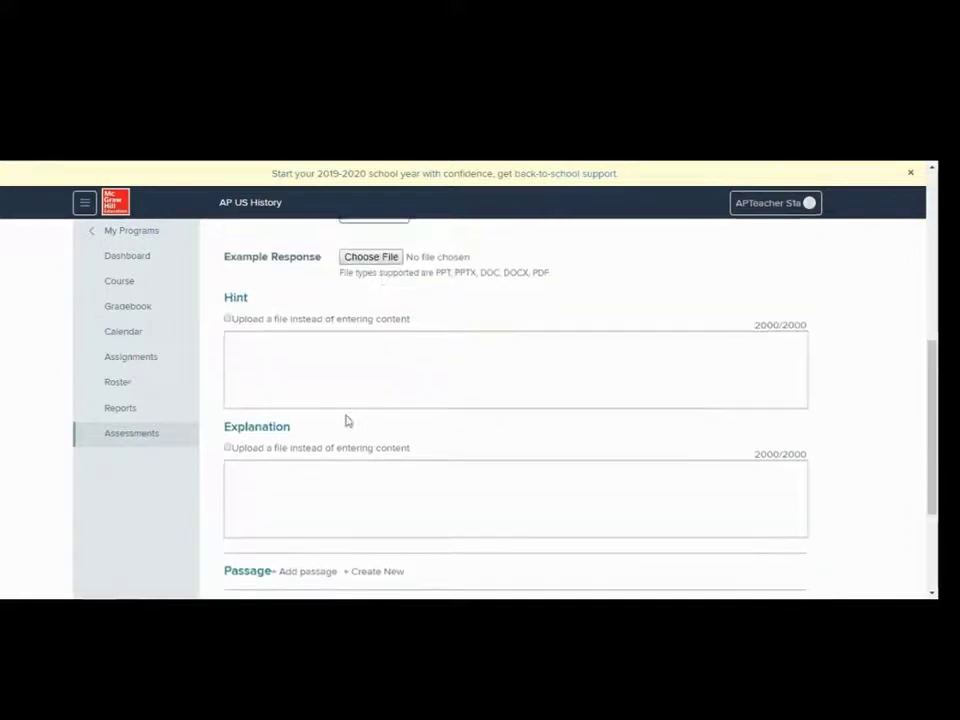
scroll(349, 411, down, 3)
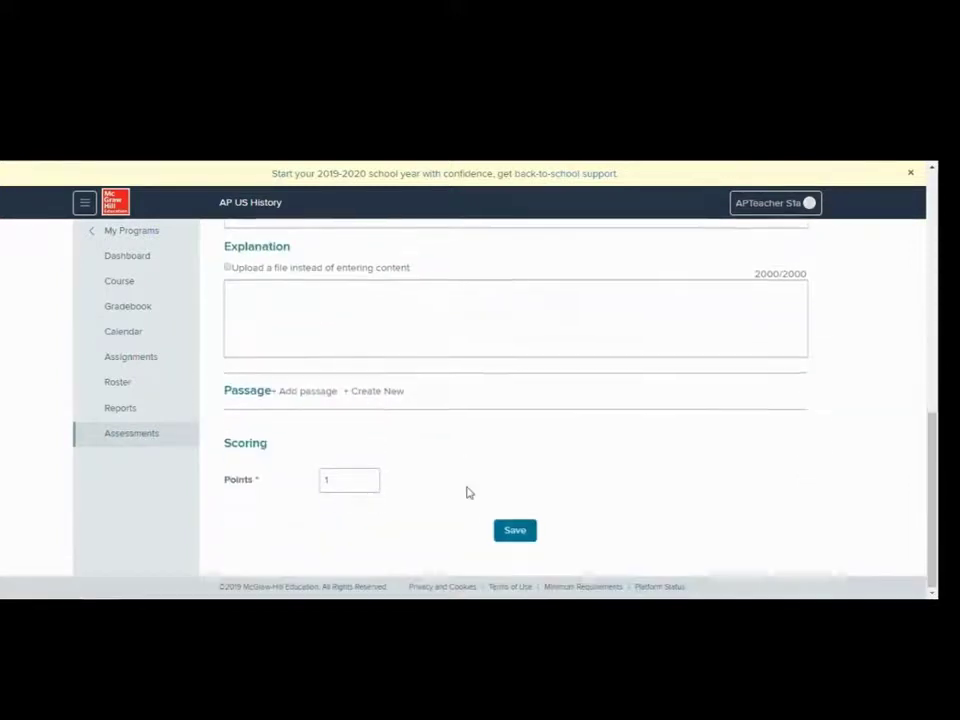
click(516, 532)
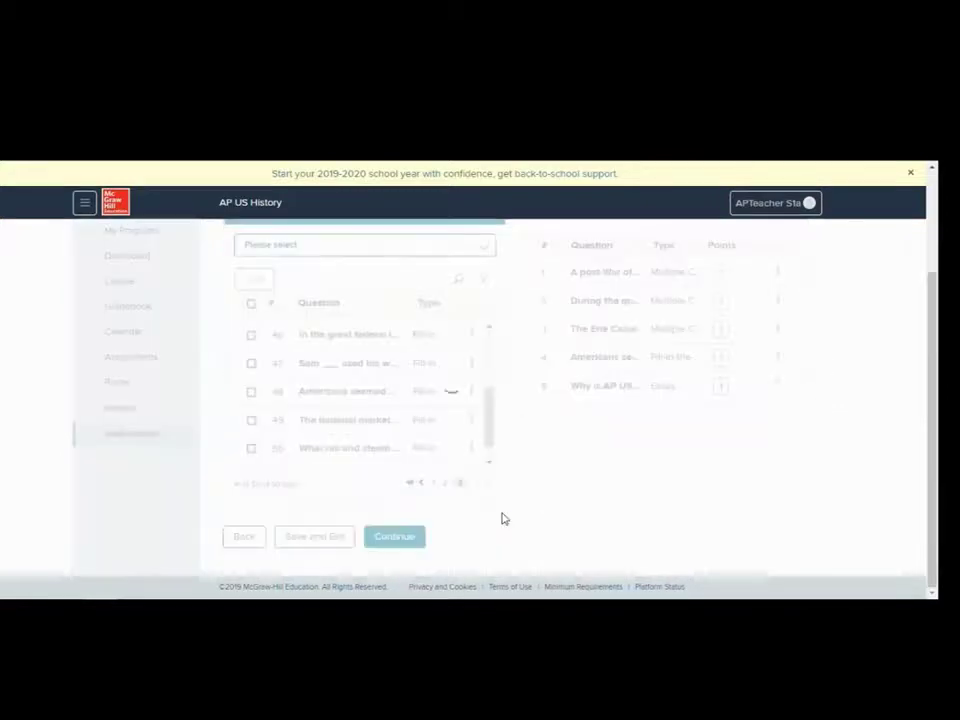
- Reorder the quiz so that The Erie Canal is the second question
scroll(621, 537, up, 3)
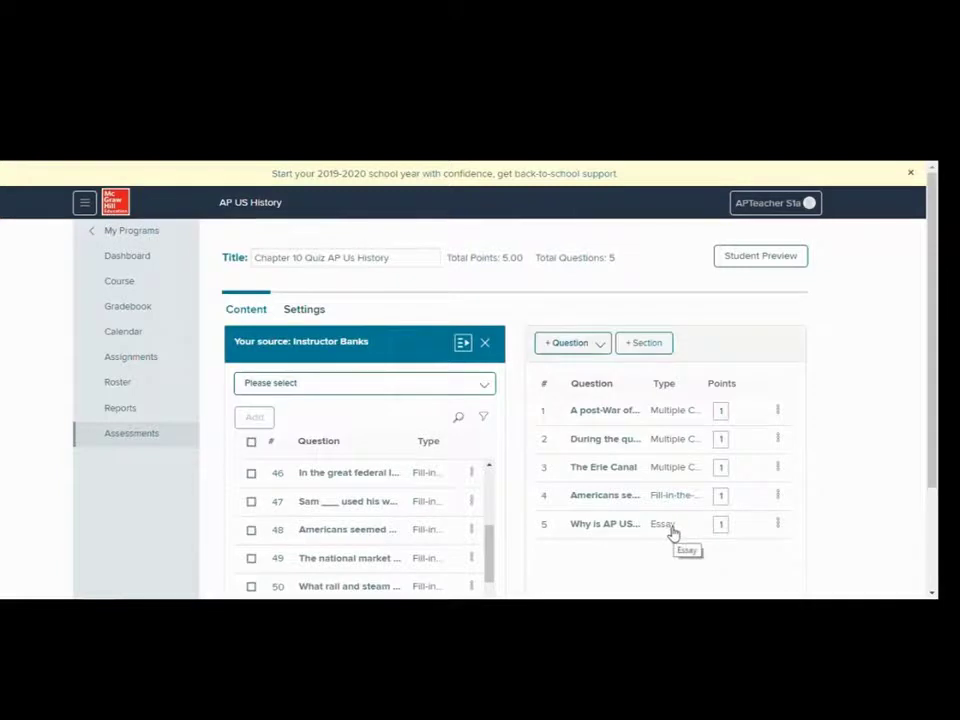
drag(632, 520, 607, 527)
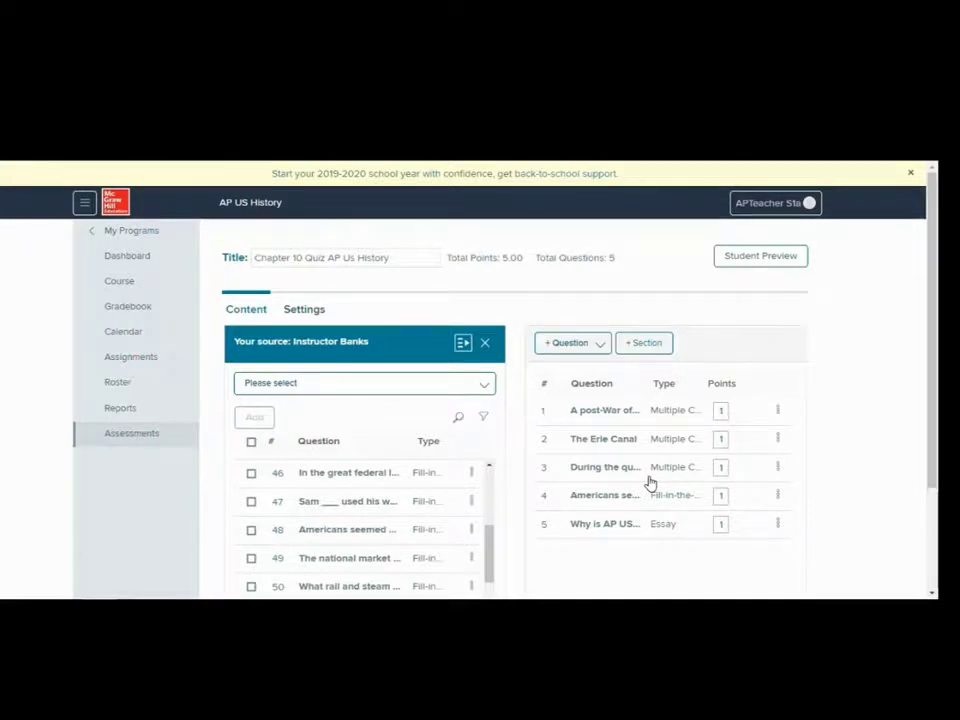
- Check the source list, close the Instructor Banks source and review the quiz's question list at full width
click(484, 386)
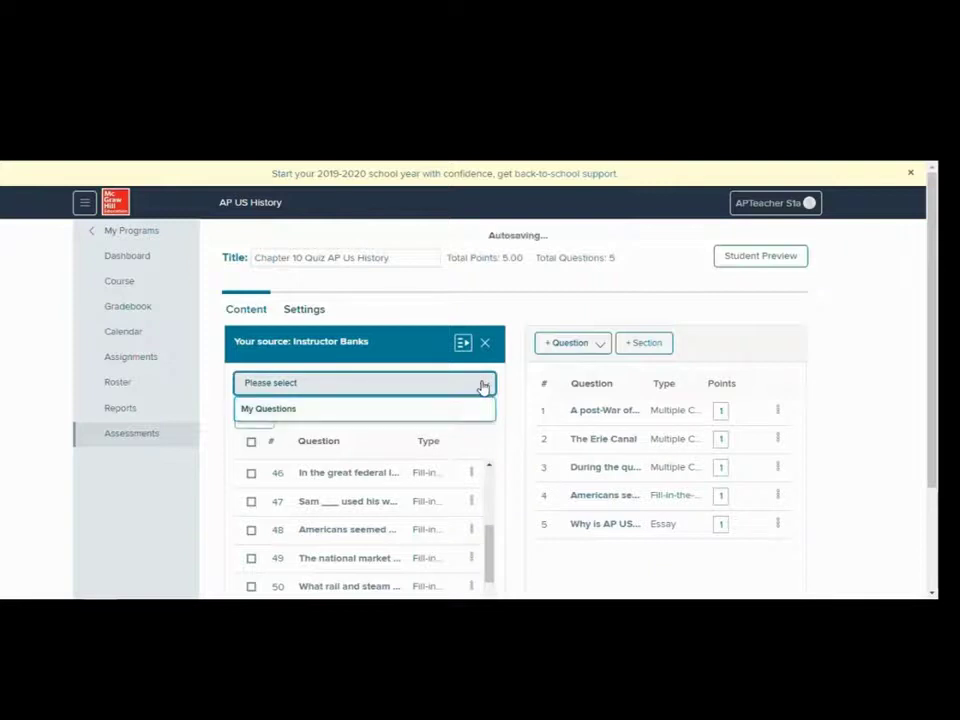
click(484, 386)
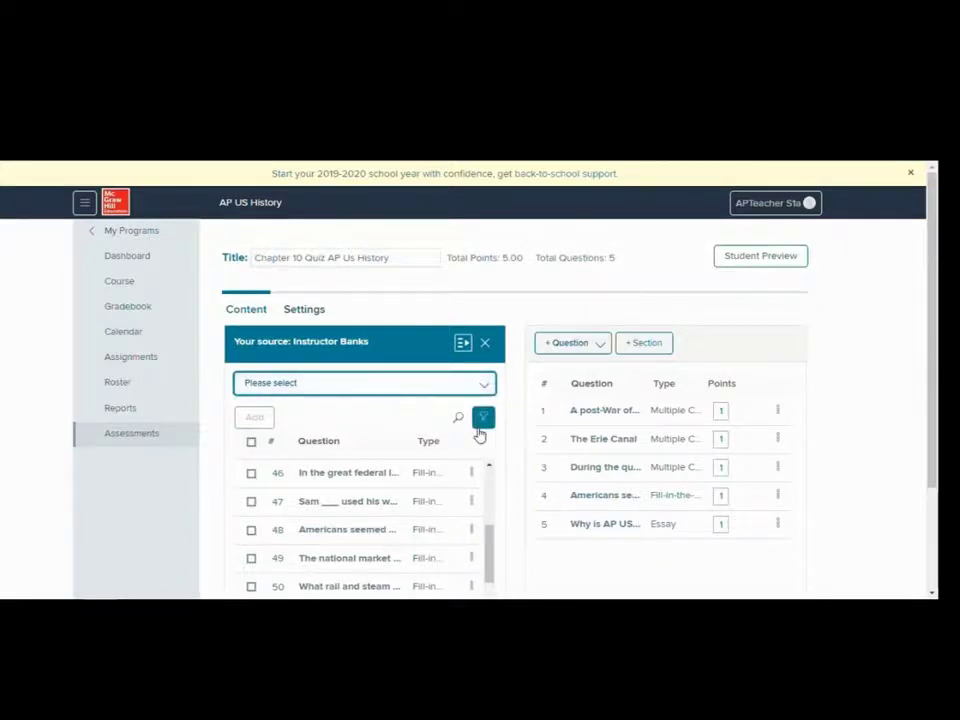
scroll(441, 493, down, 1)
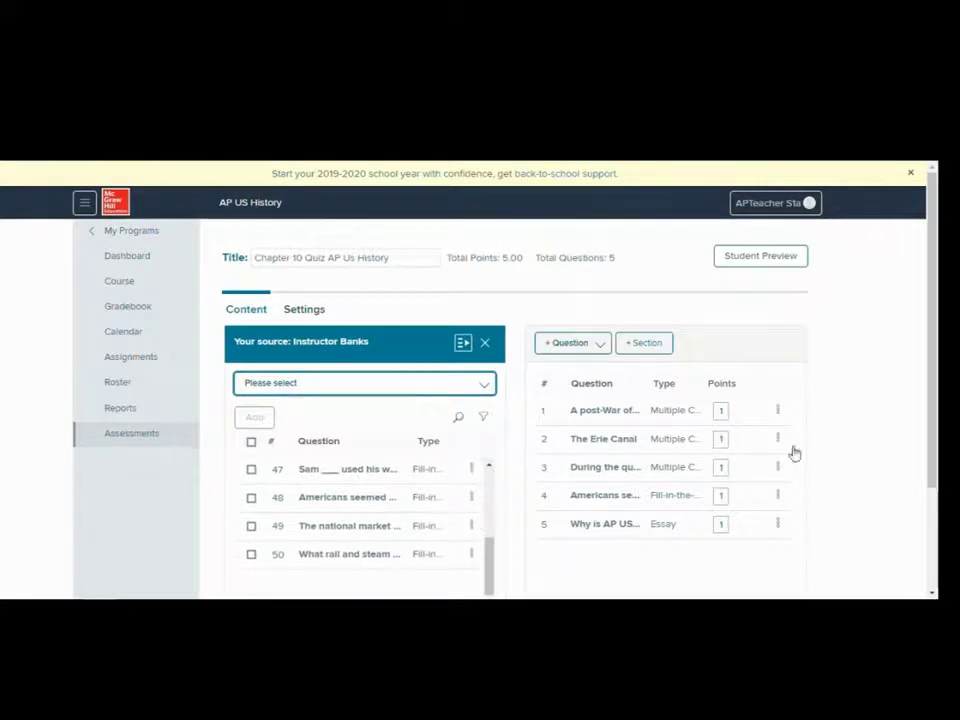
scroll(605, 478, down, 3)
scroll(610, 485, up, 3)
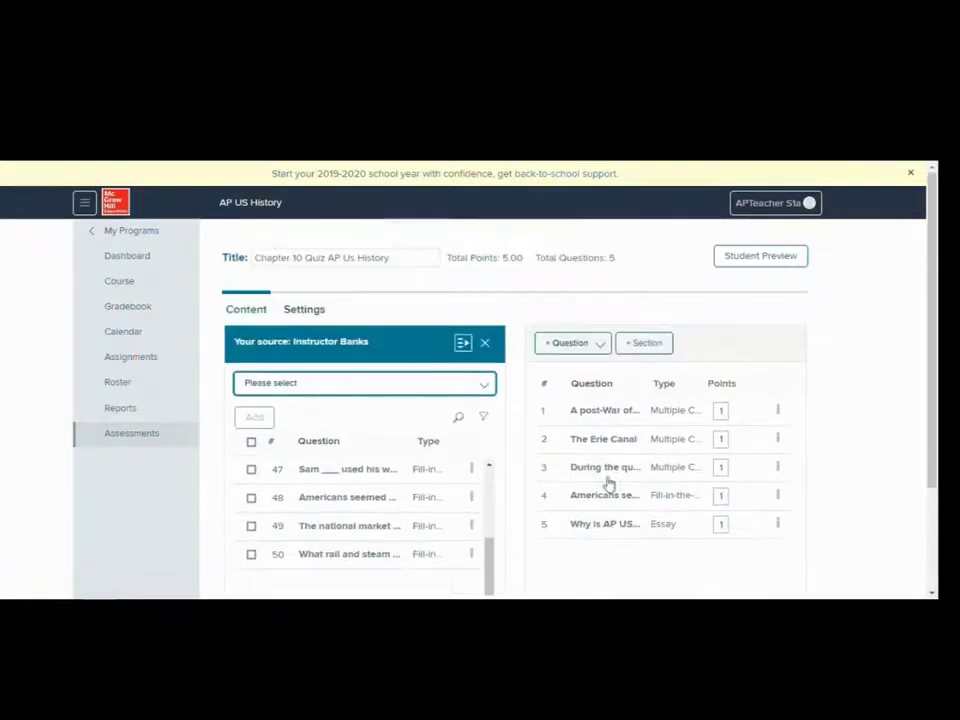
scroll(602, 478, down, 2)
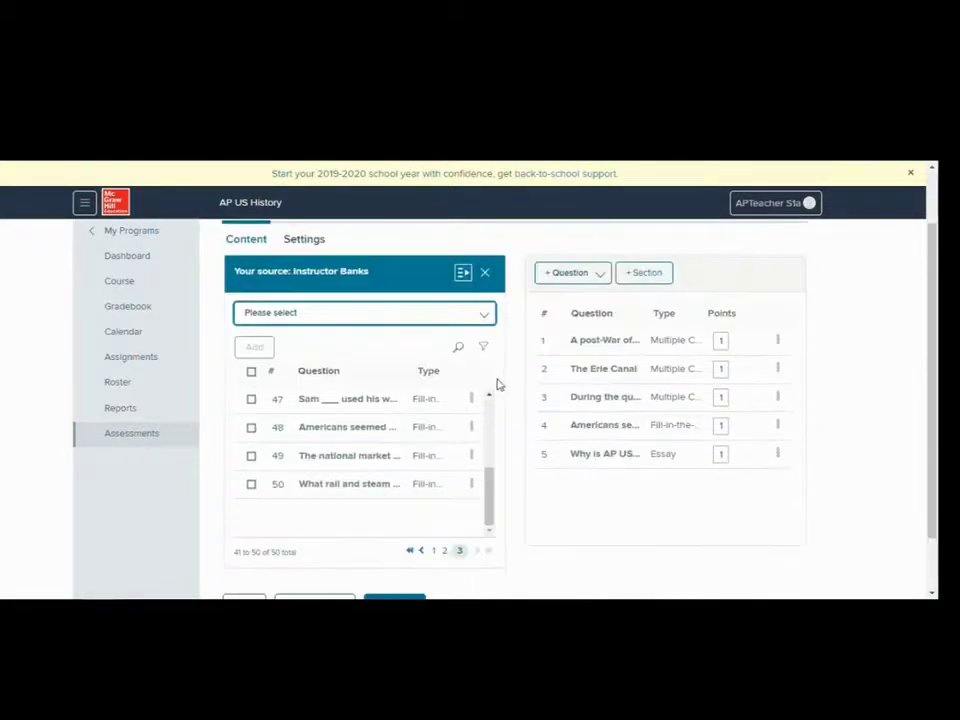
click(484, 273)
scroll(436, 357, up, 2)
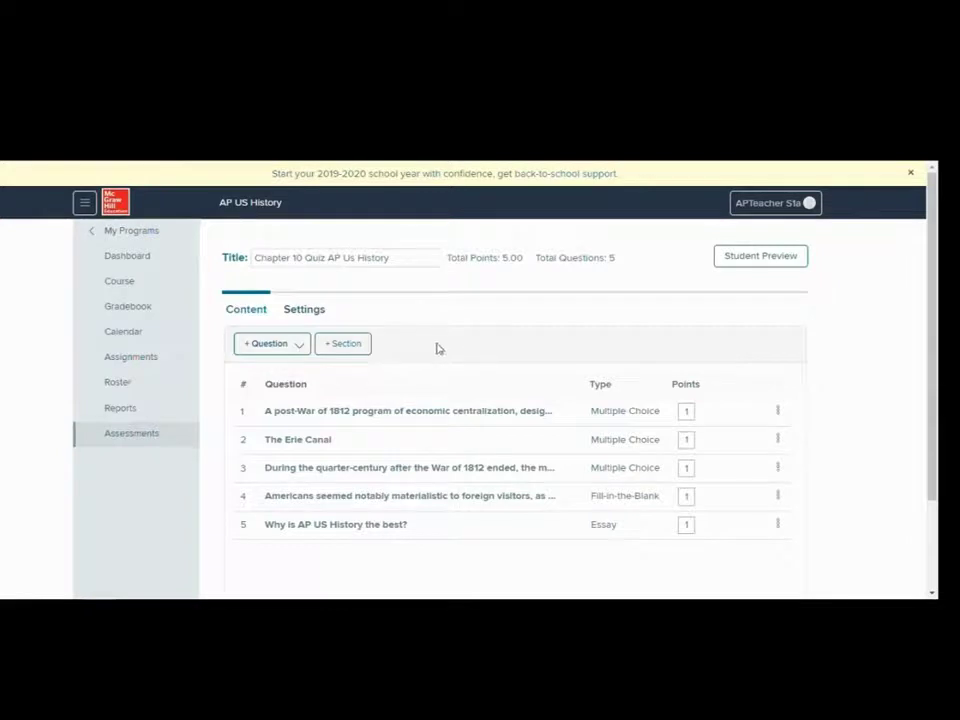
scroll(436, 348, down, 2)
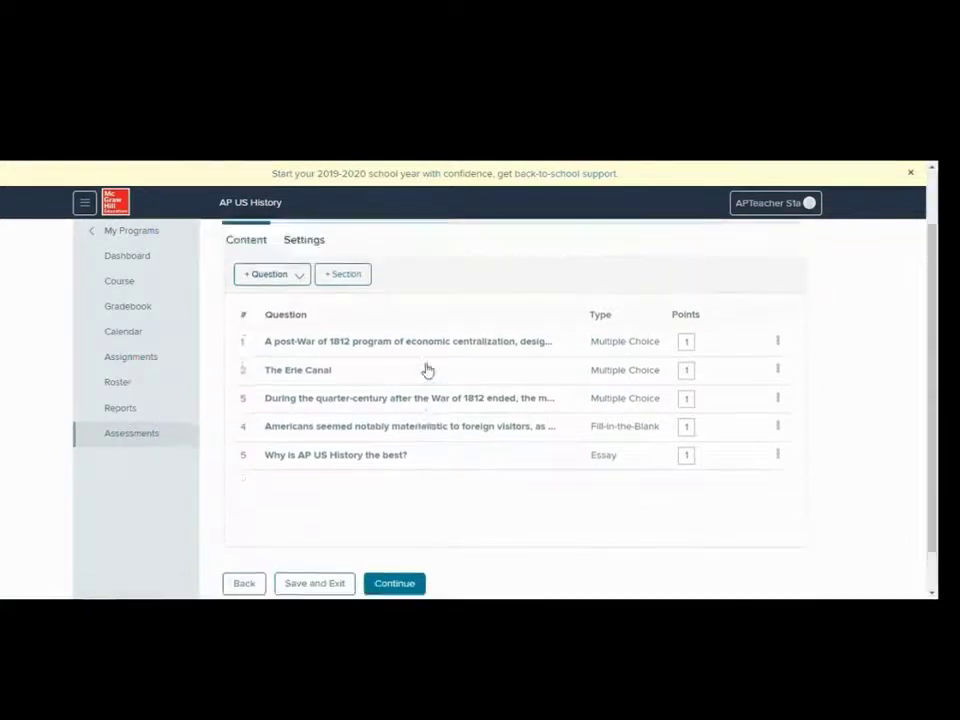
scroll(427, 370, up, 2)
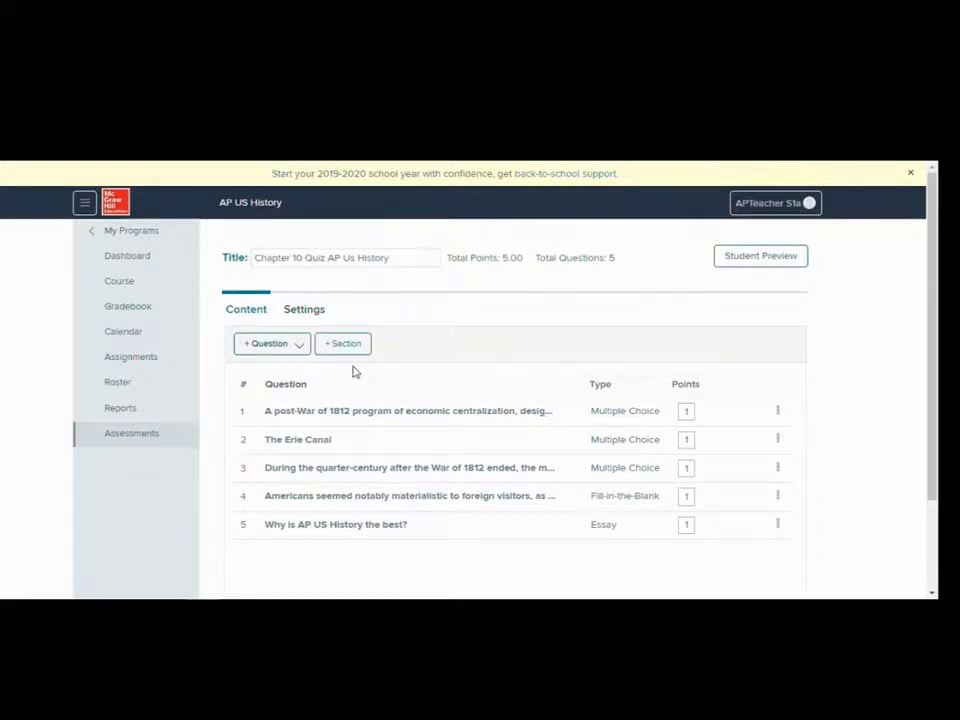
click(298, 349)
click(298, 345)
click(298, 345)
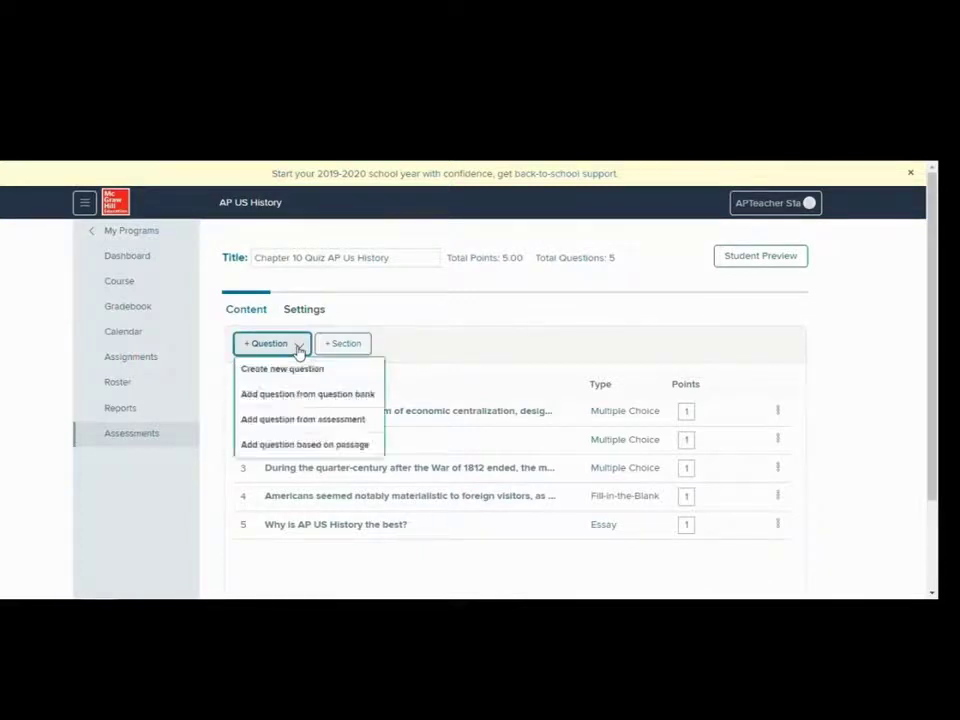
click(298, 345)
click(298, 347)
click(298, 347)
click(298, 347)
click(298, 347)
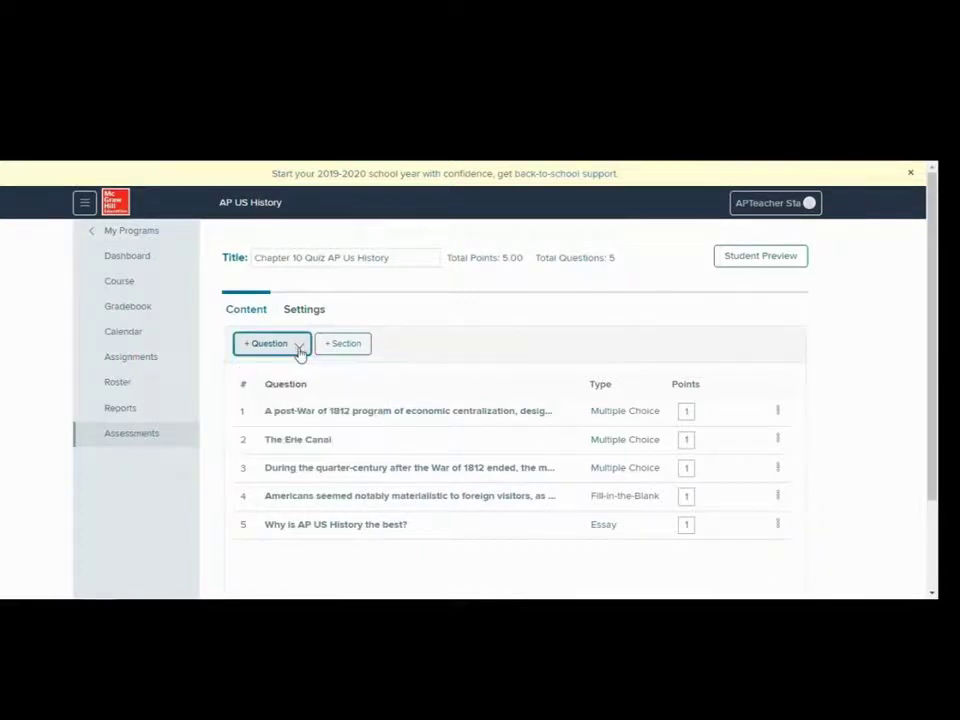
- Choose to add questions from an assessment, select My Assessments as the source and browse its list of saved assessments
click(298, 347)
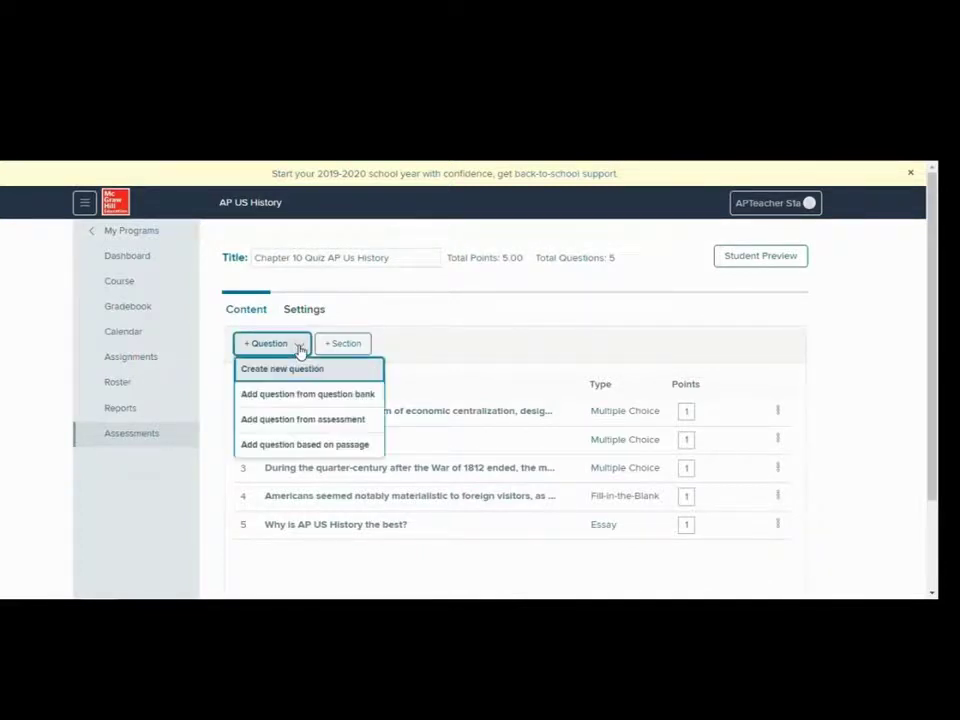
click(296, 420)
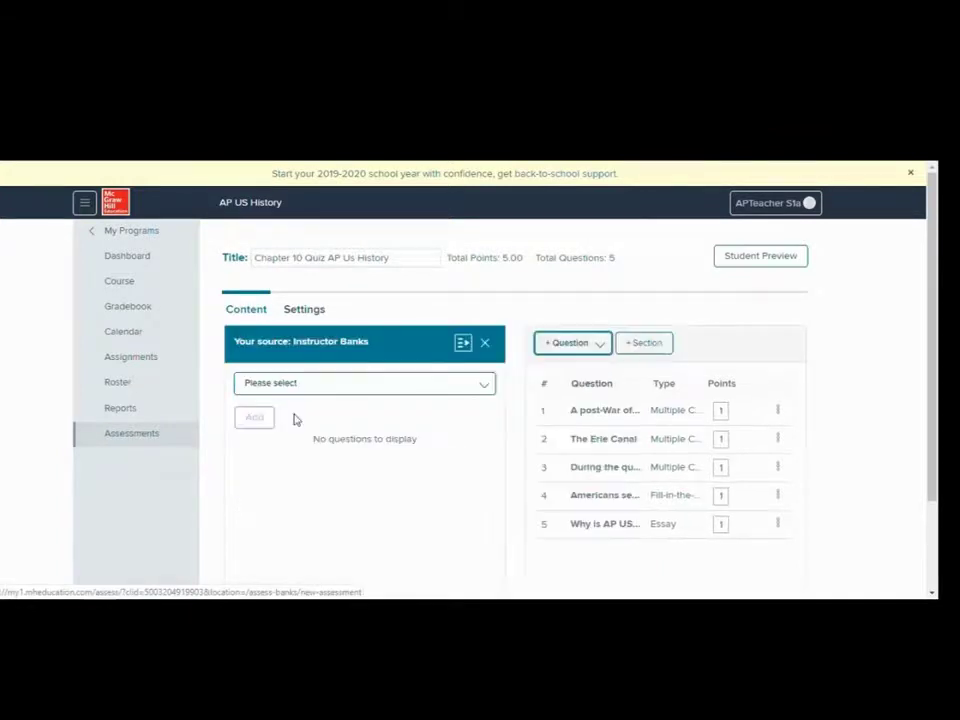
click(356, 390)
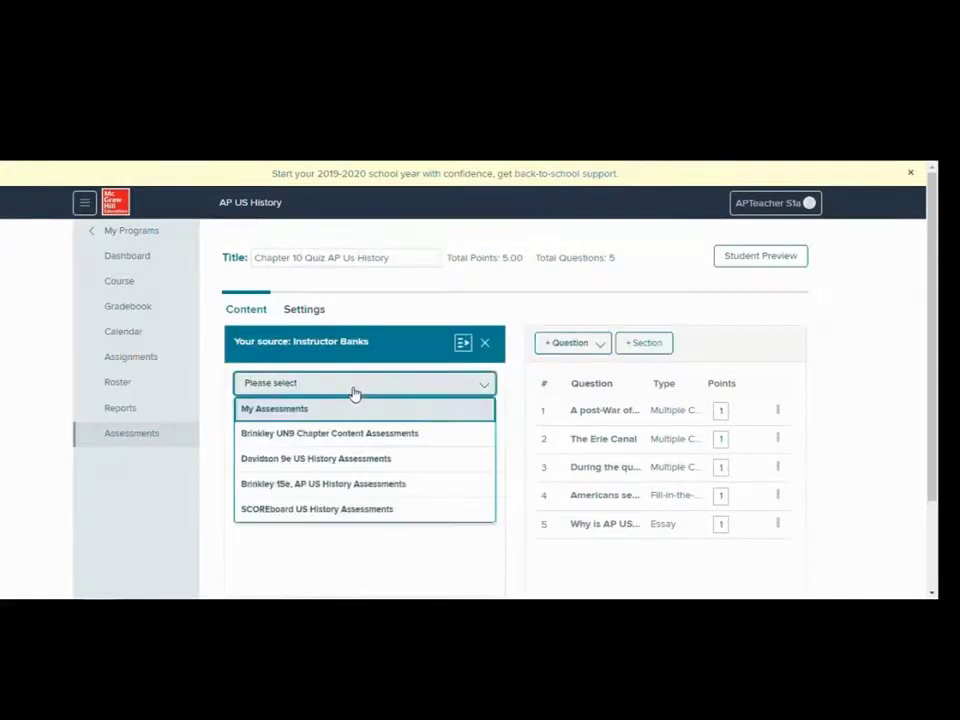
click(289, 410)
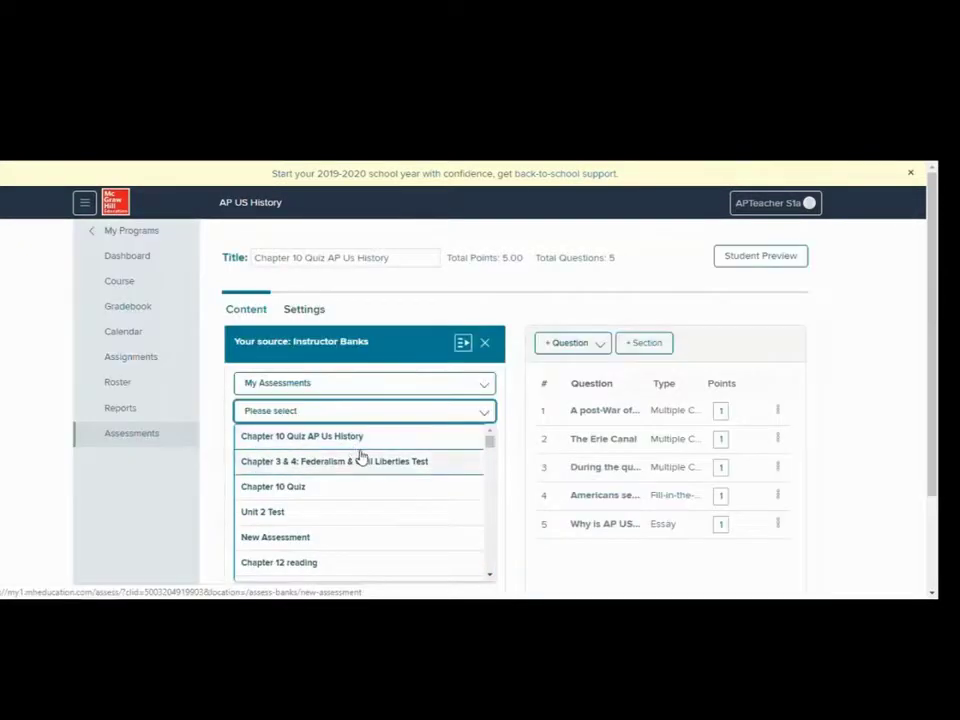
scroll(388, 477, down, 10)
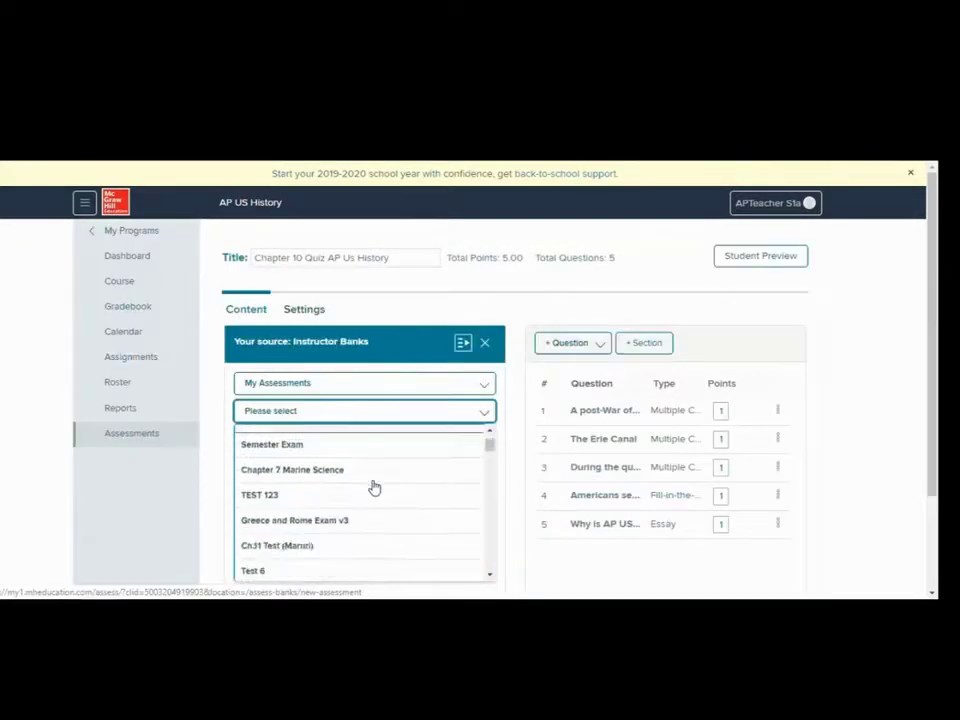
scroll(370, 489, down, 5)
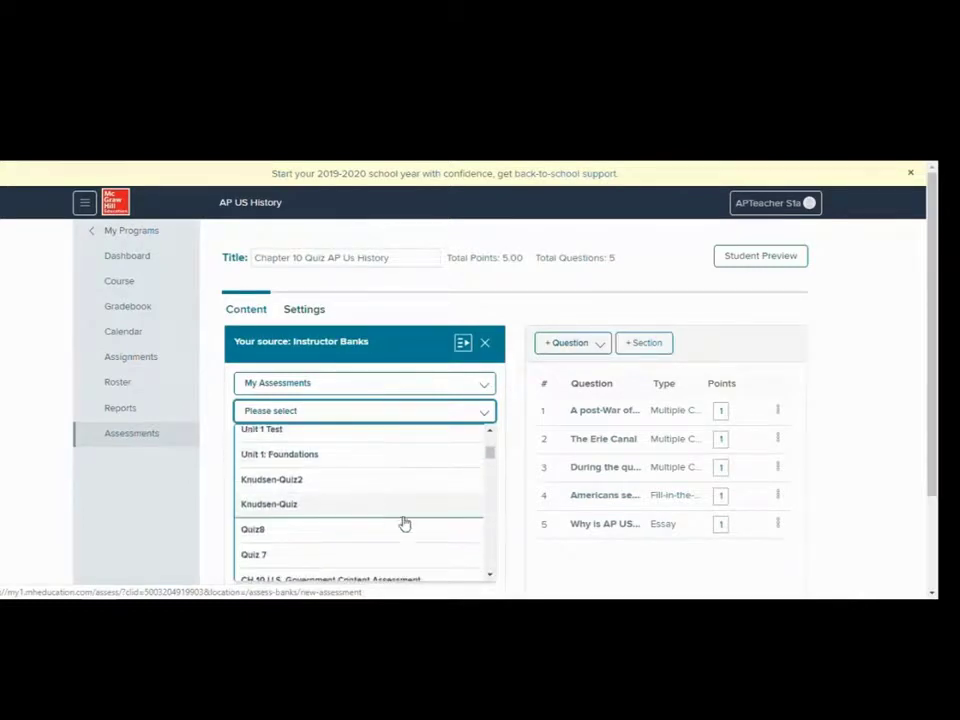
scroll(380, 490, down, 10)
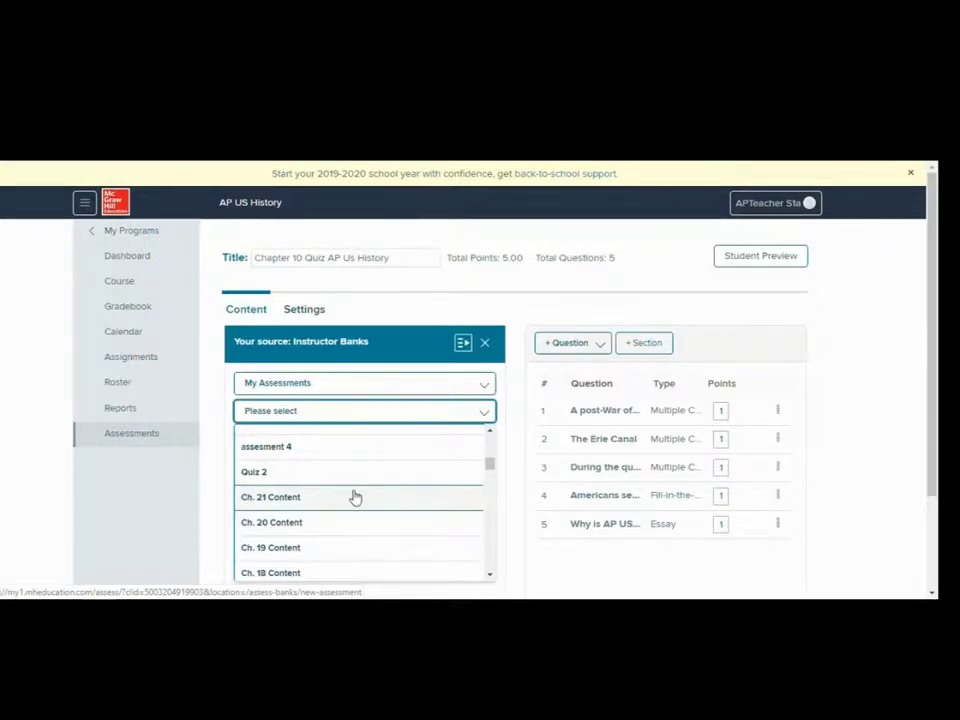
- Continue to the quiz settings, review the student options, enable Randomize question order, and save and exit the quiz
scroll(878, 480, down, 3)
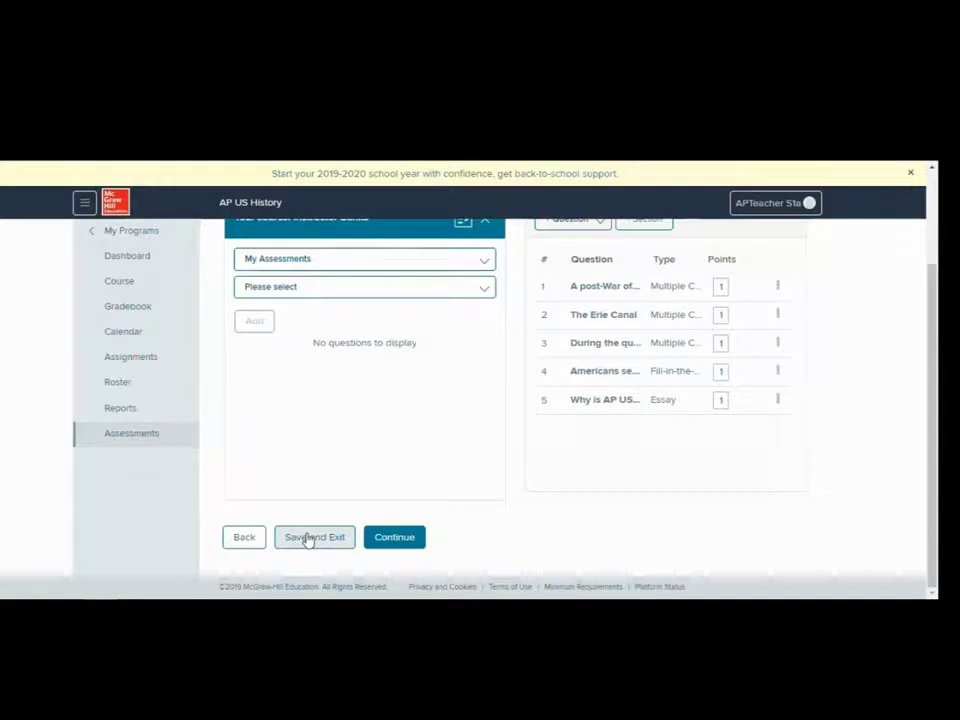
click(392, 537)
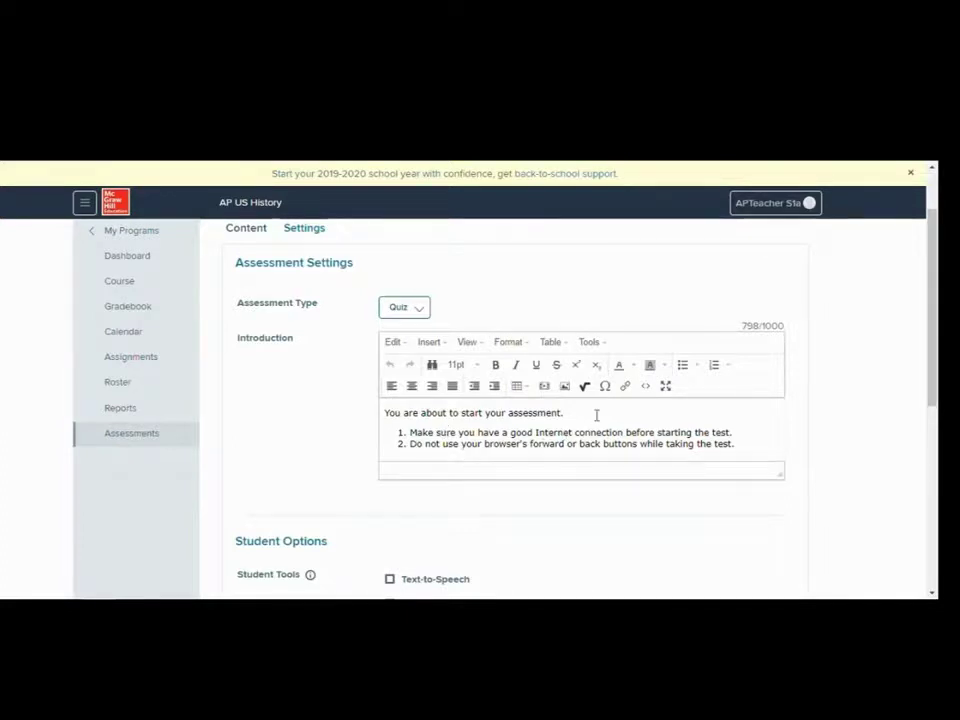
scroll(596, 414, down, 3)
scroll(566, 437, up, 1)
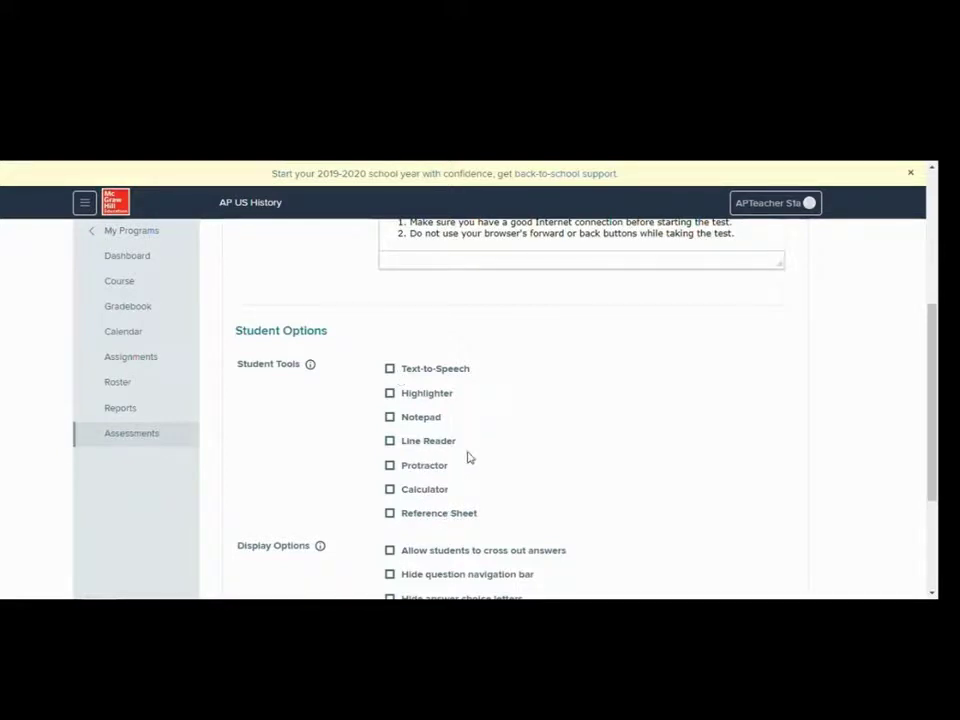
scroll(489, 405, down, 3)
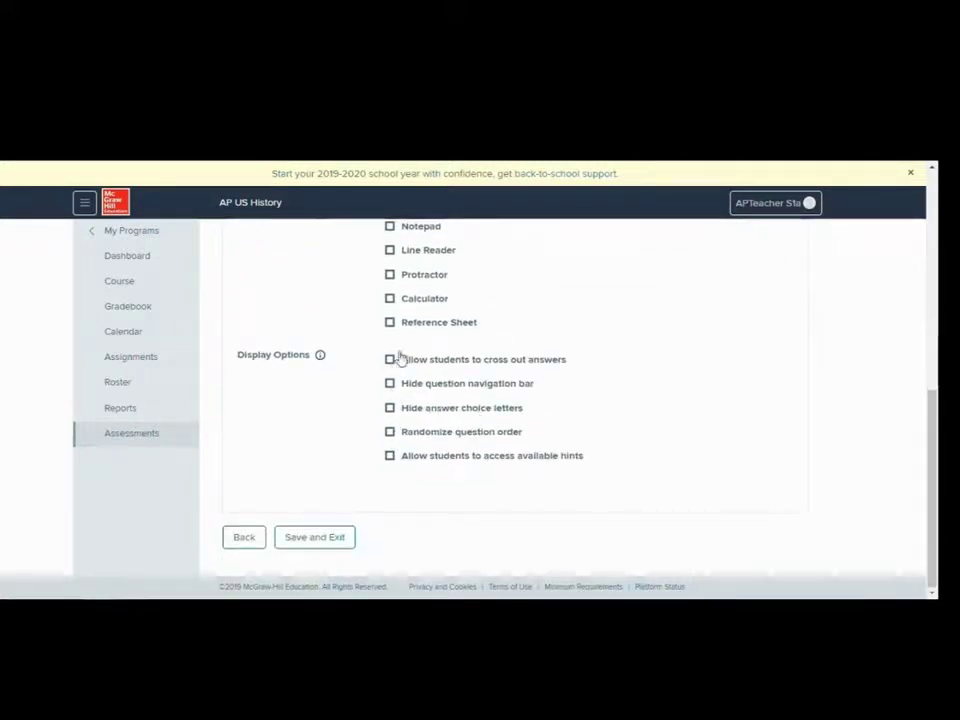
click(389, 433)
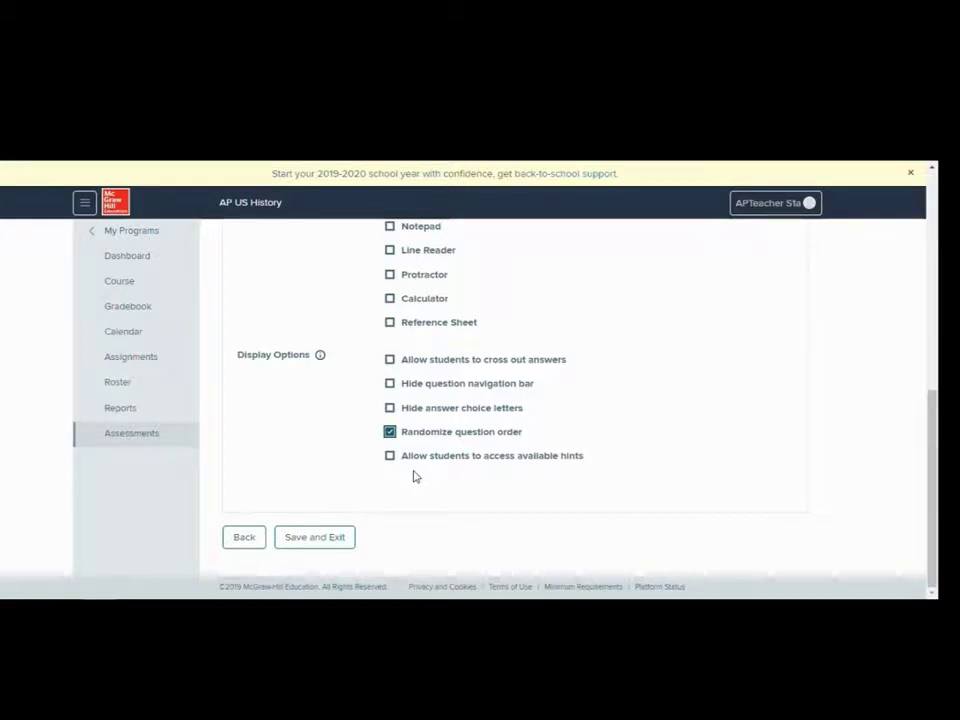
click(314, 537)
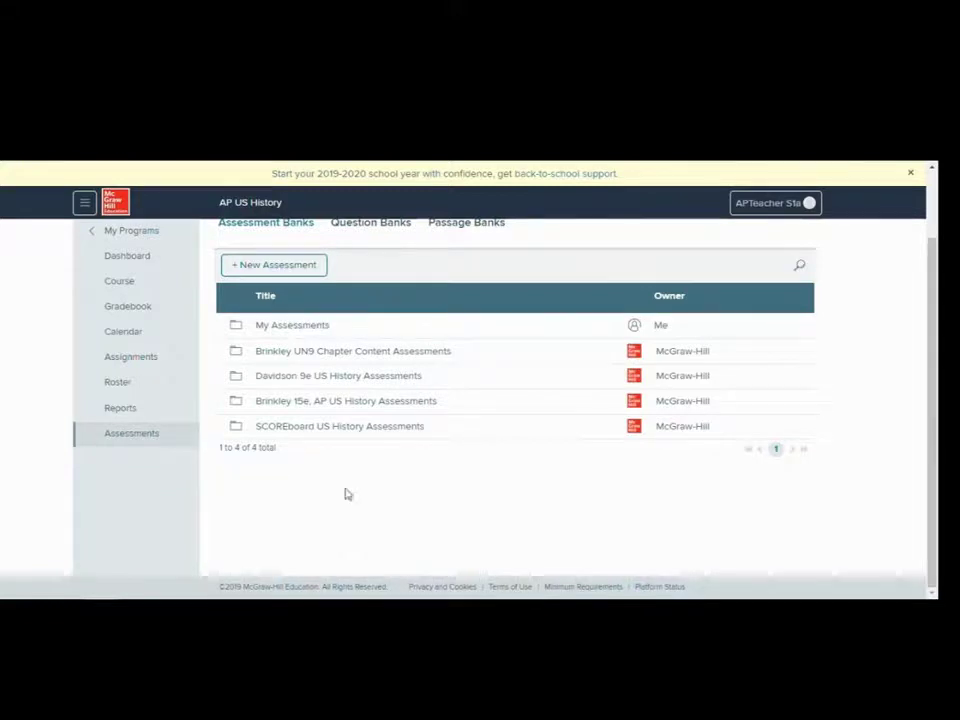
- Open the My Assessments folder and bring up the print options for Chapter 10 Quiz AP Us History
click(291, 325)
scroll(289, 332, down, 5)
scroll(470, 465, up, 5)
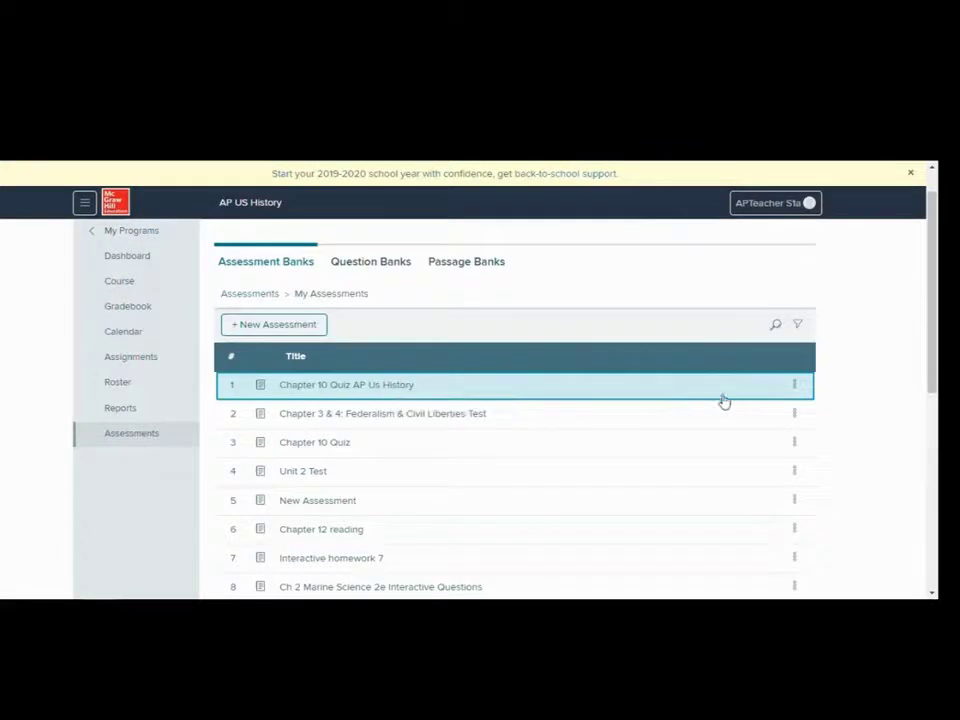
click(795, 387)
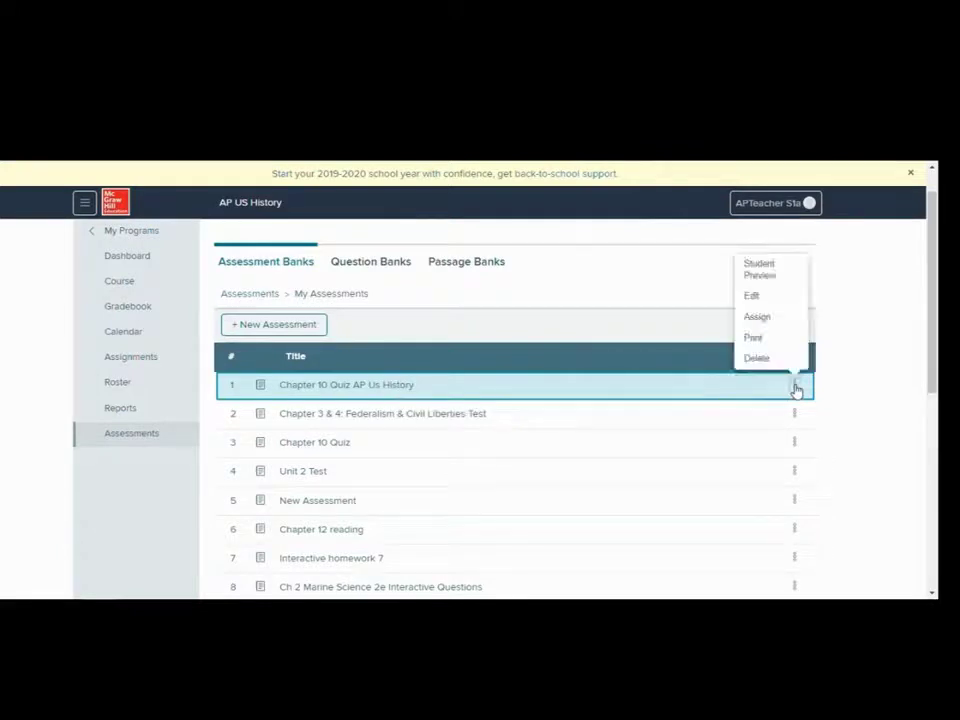
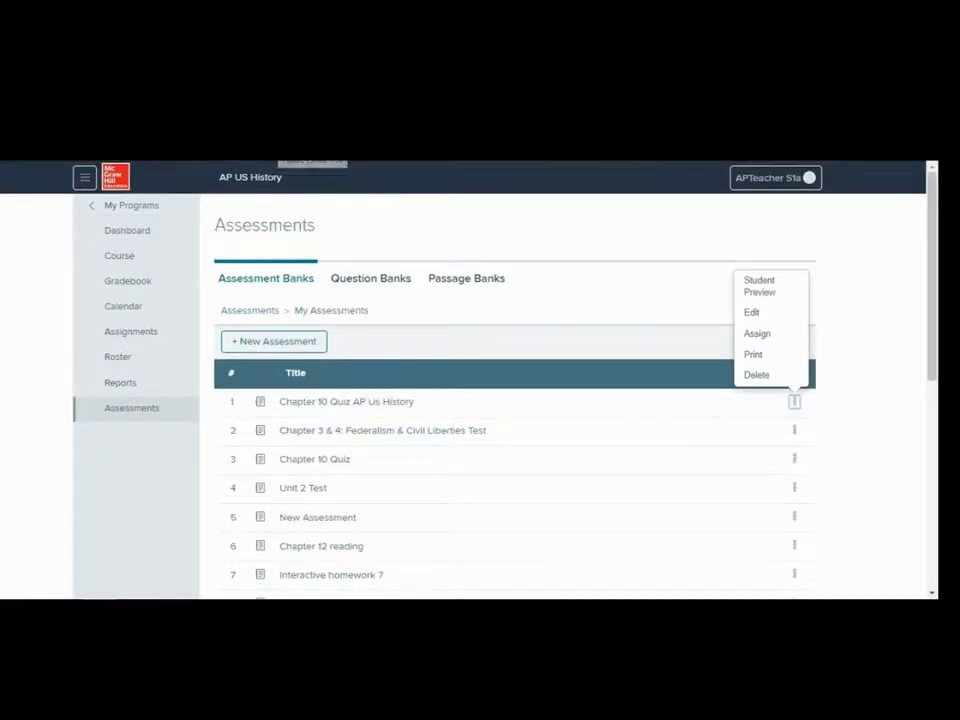
click(756, 356)
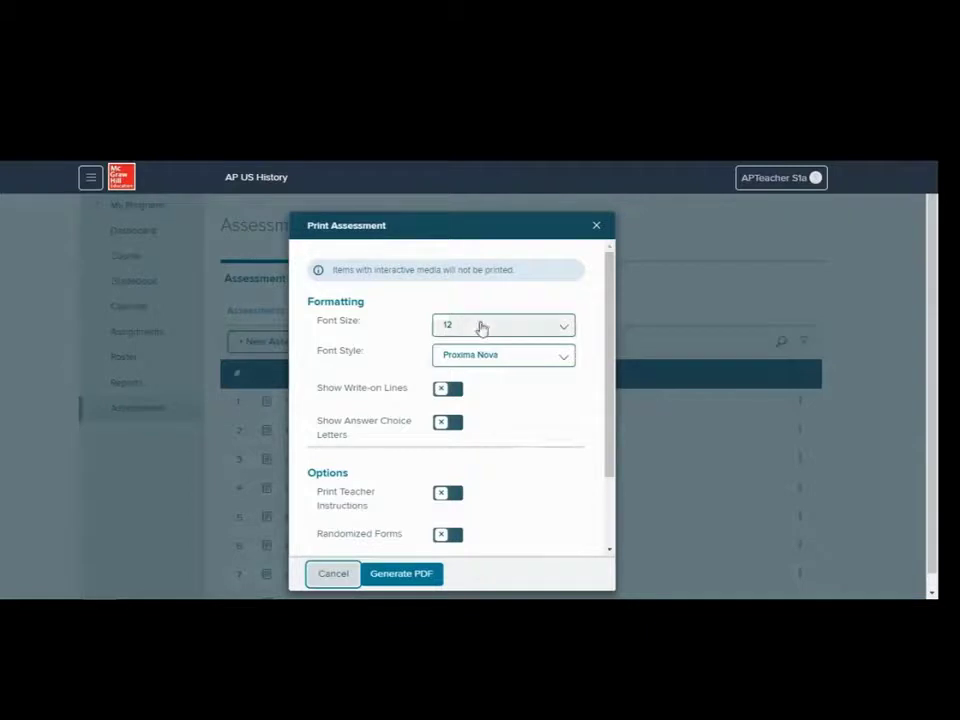
- Set the print font style to Arial, show write-on lines and answer choice letters, include the answers-only key, and generate the PDF
click(536, 358)
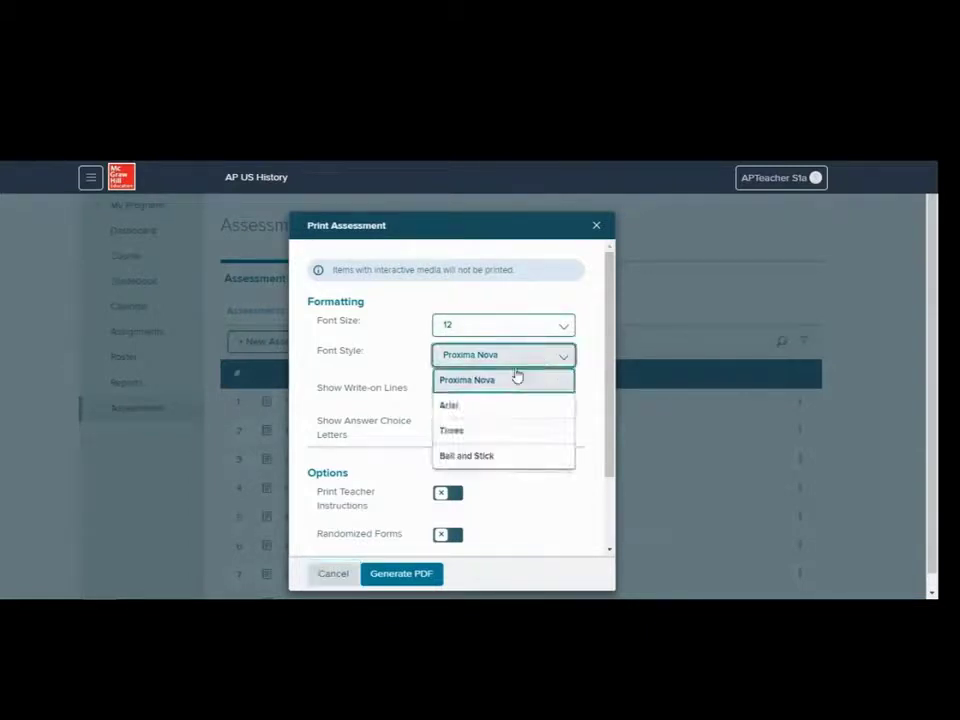
double_click(487, 412)
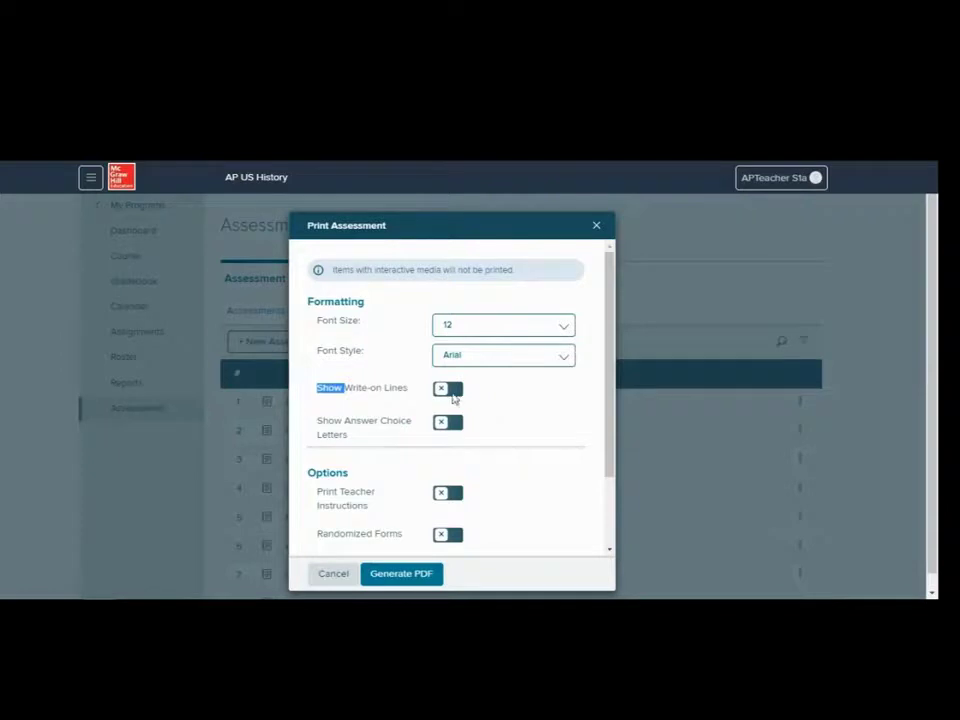
click(452, 392)
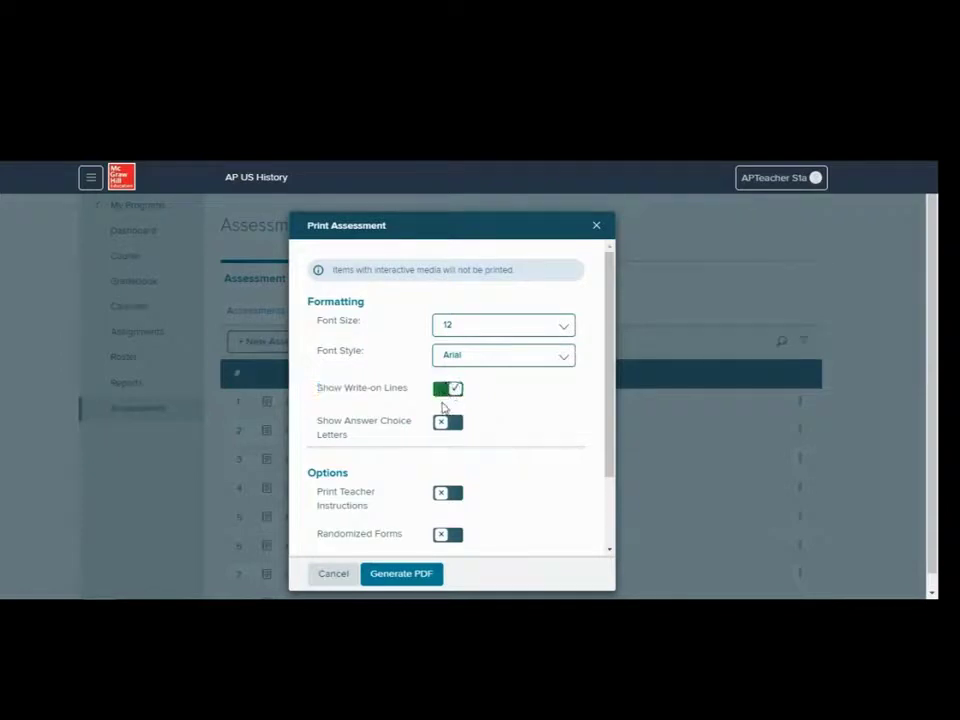
click(449, 424)
scroll(549, 420, down, 2)
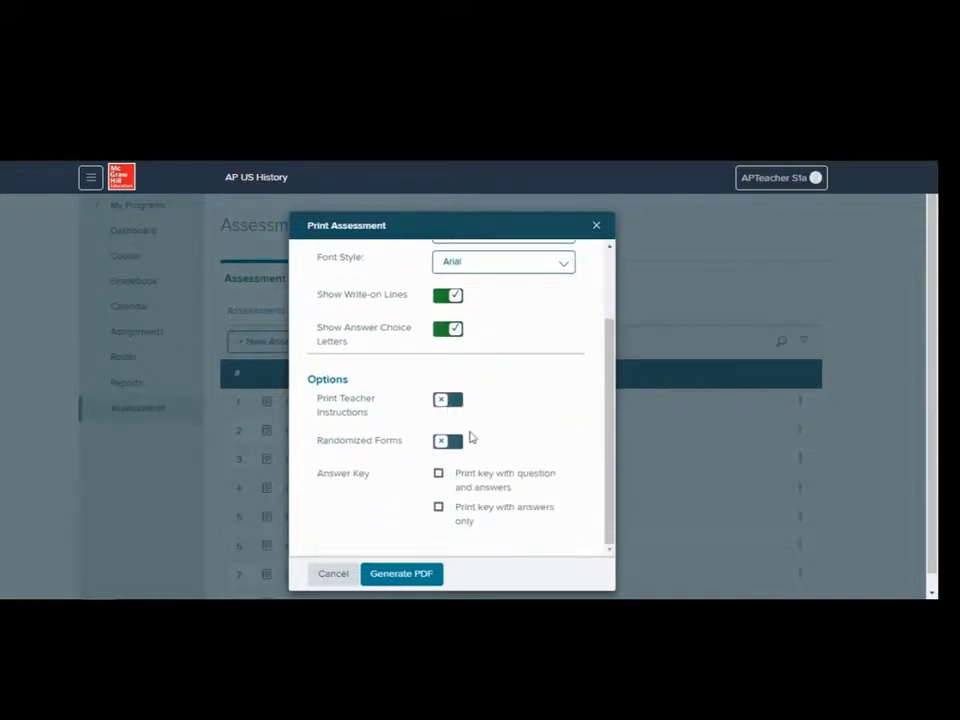
click(438, 508)
click(401, 575)
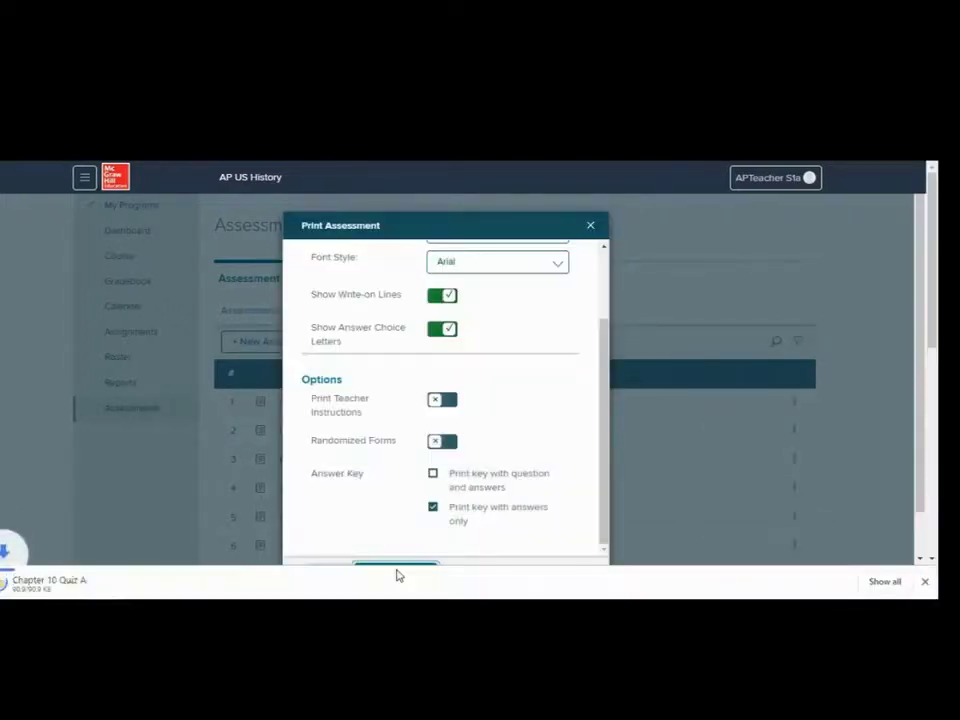
- Open the downloaded Chapter 10 Quiz zip and its printAssessment PDF, decline Acrobat's document recovery, and look through the printed questions
click(123, 581)
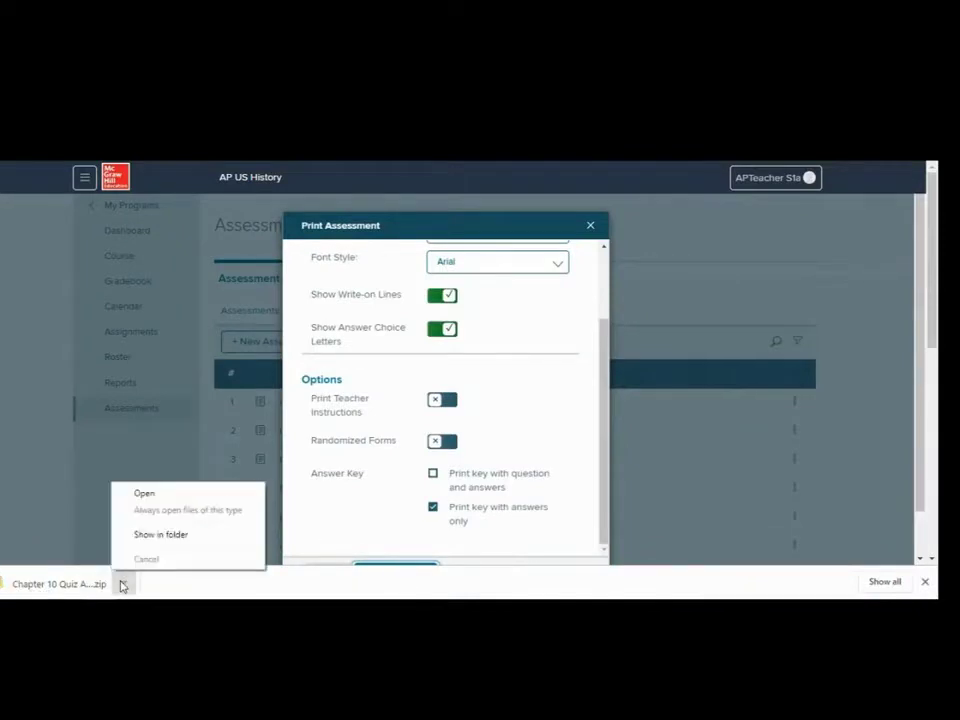
click(168, 496)
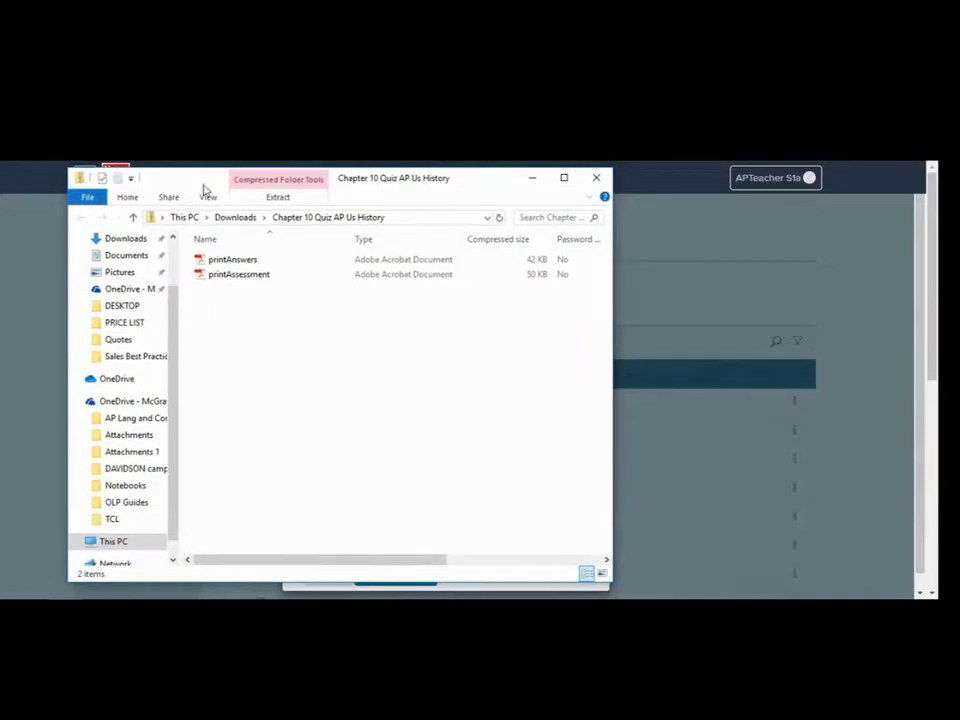
double_click(245, 278)
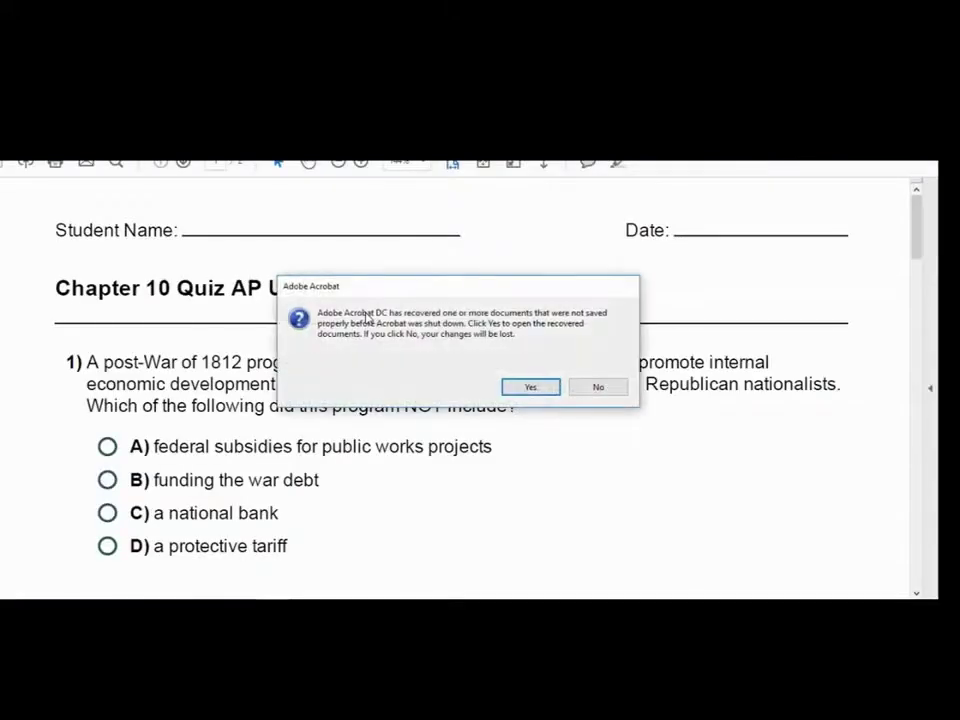
click(598, 387)
scroll(455, 367, down, 2)
scroll(455, 367, down, 12)
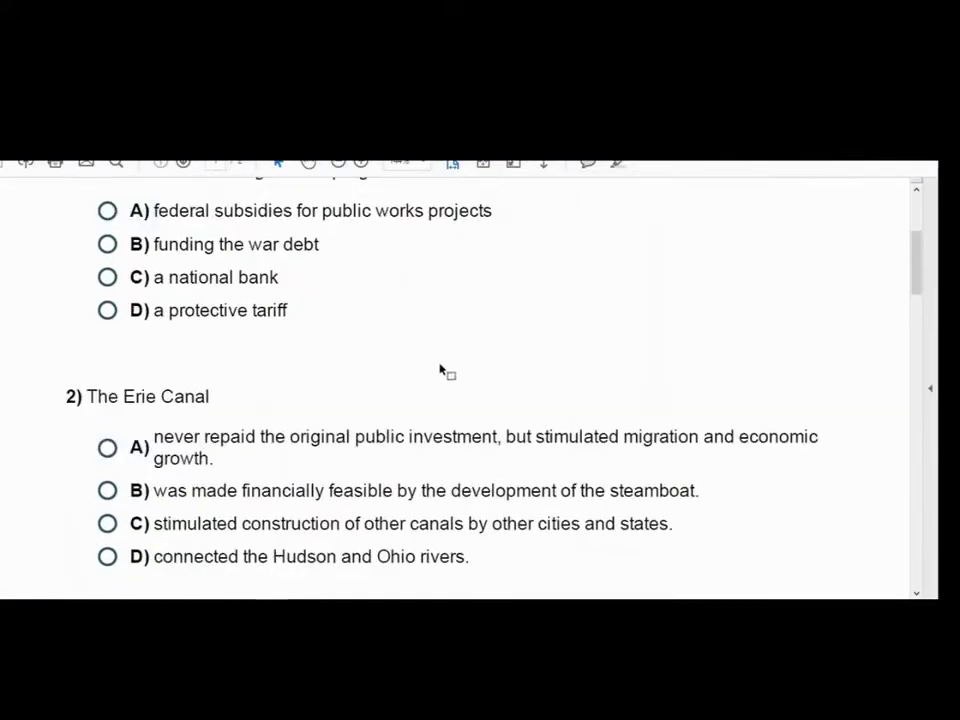
scroll(426, 371, down, 8)
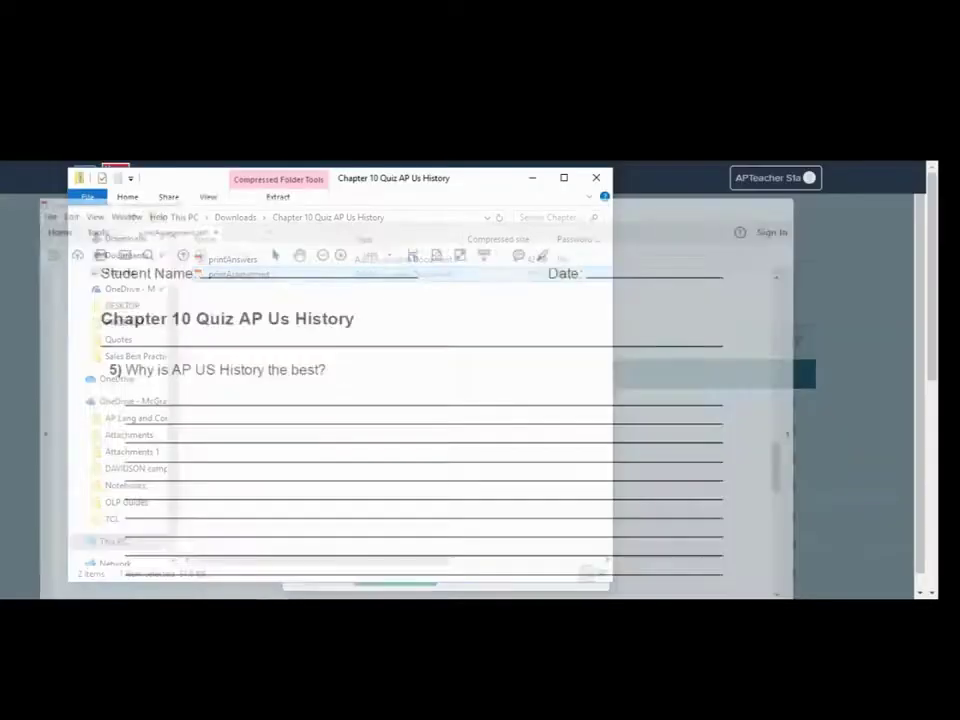
- Open the printAnswers PDF to check the answer key, then return to the browser and close the Print Assessment dialog
click(235, 259)
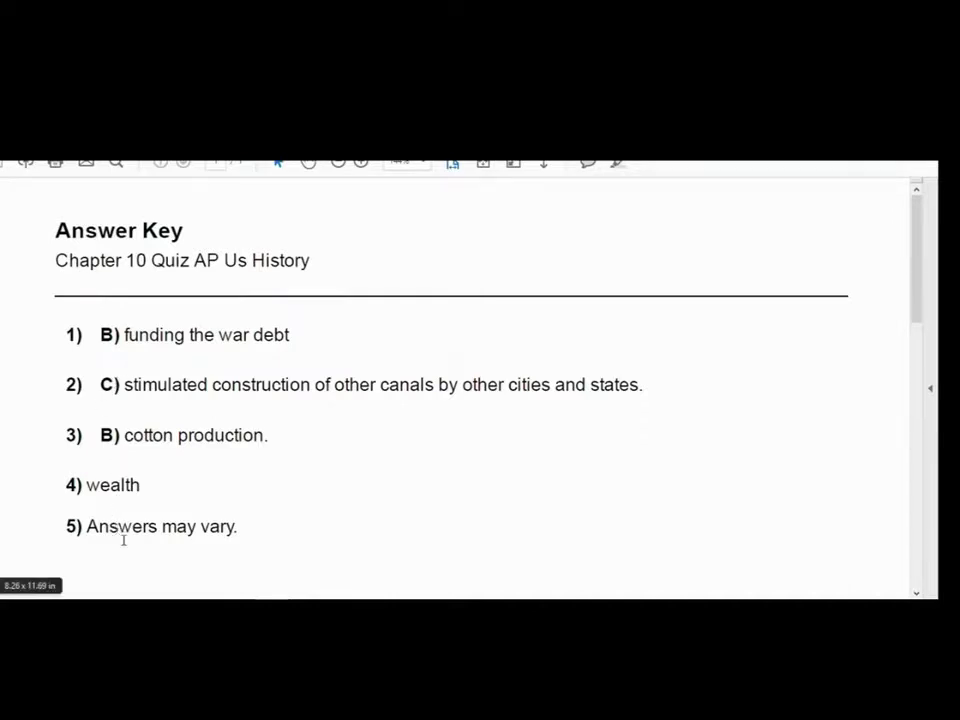
double_click(175, 526)
click(229, 525)
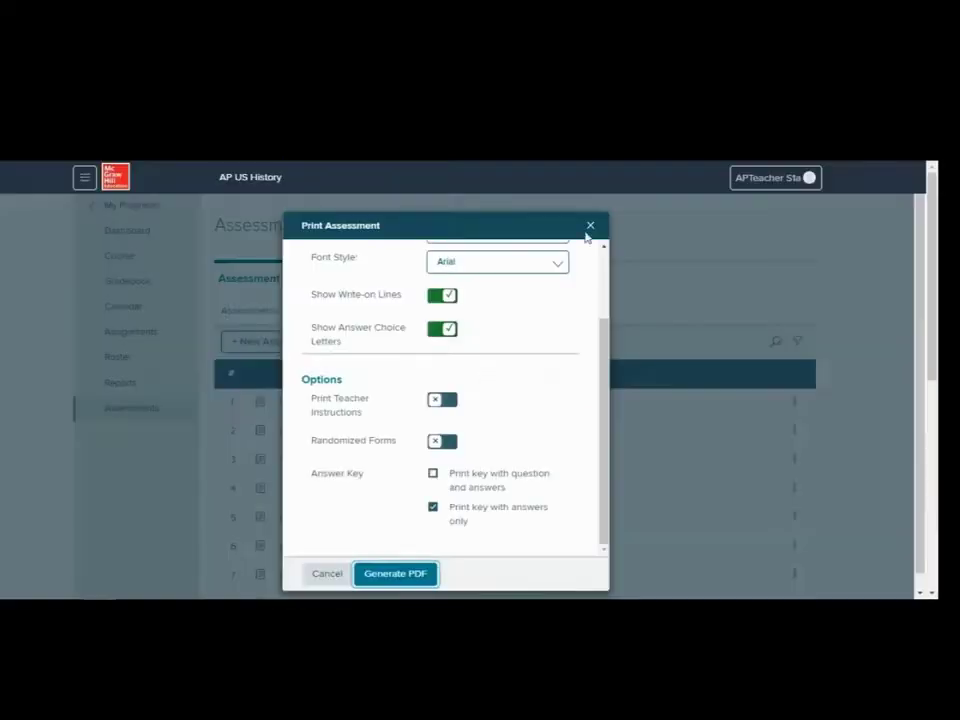
click(586, 226)
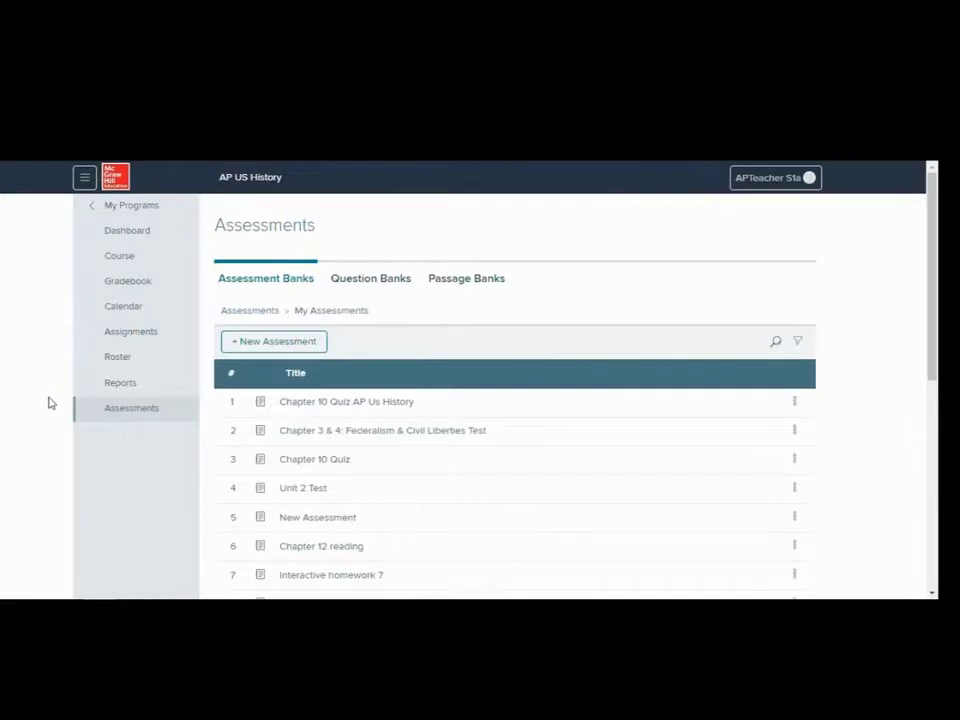
- Create a new assessment titled "Name of Quiz Chapter 11" and look over its options for adding questions
click(131, 411)
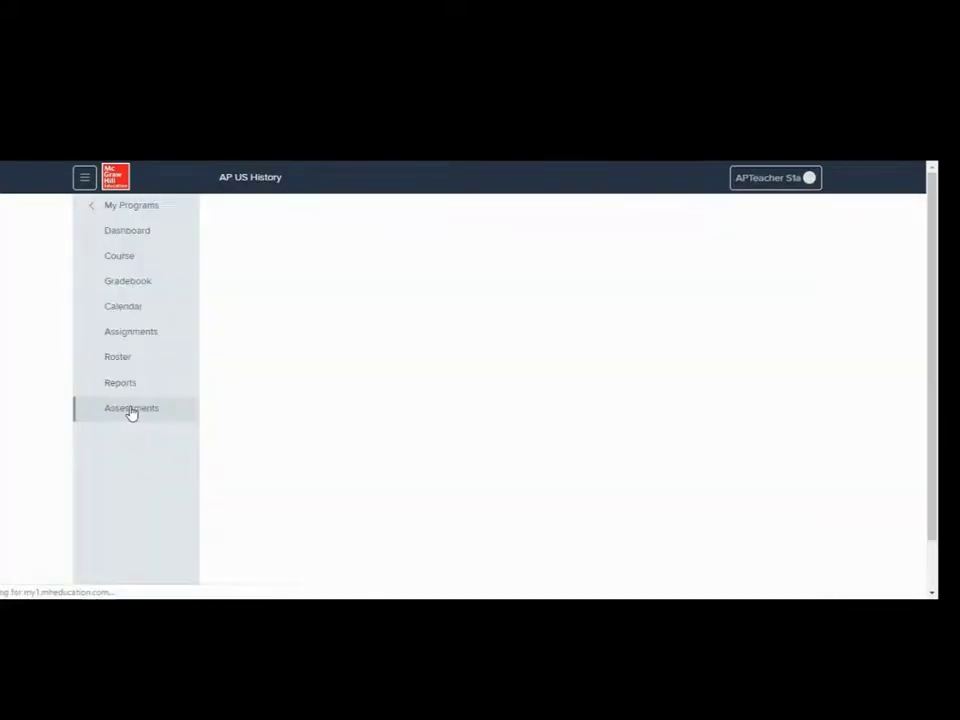
click(271, 322)
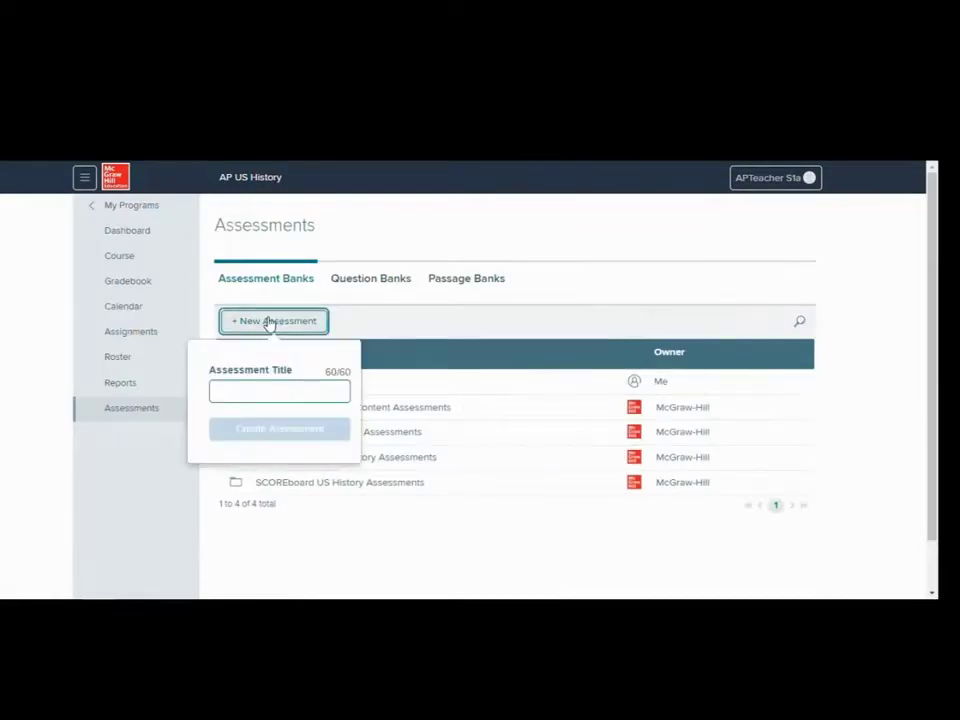
click(245, 392)
text(Name)
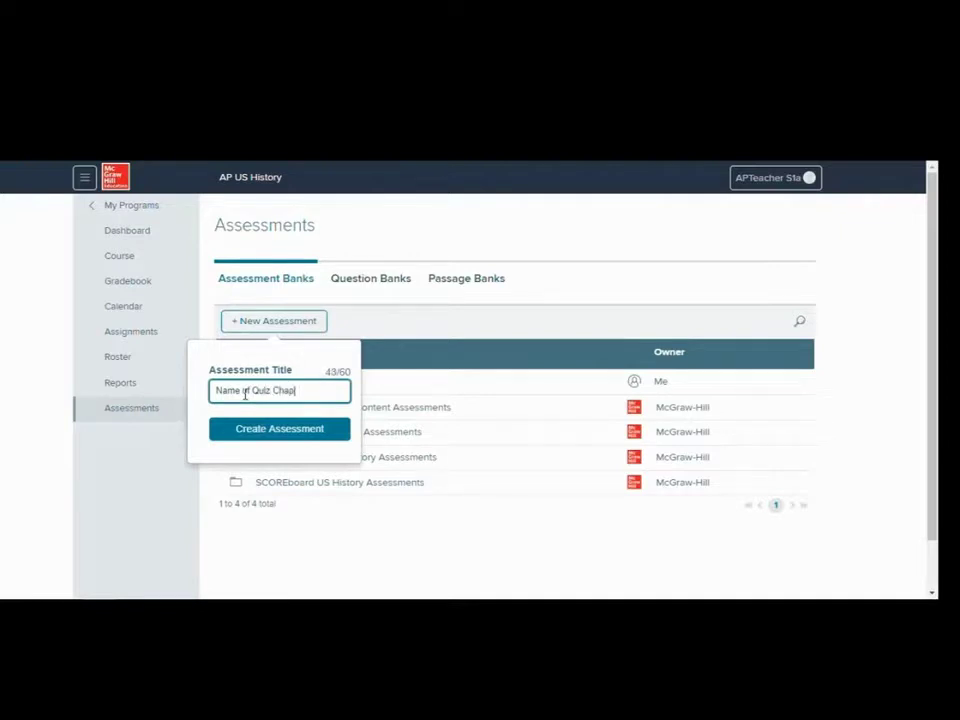
text(of Quiz Chapter 11)
click(255, 429)
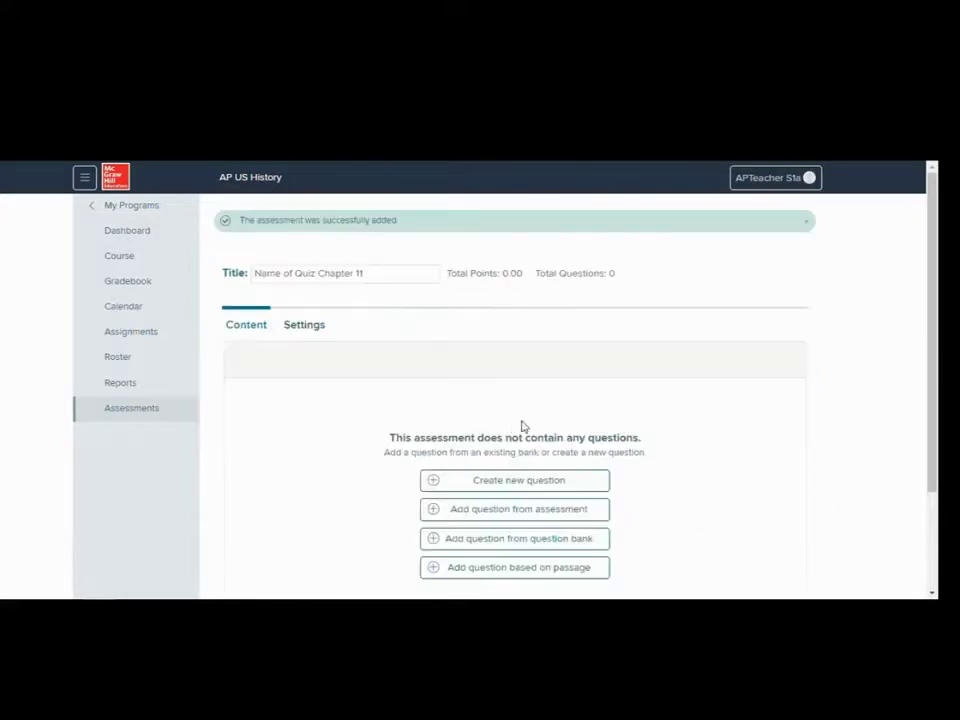
scroll(700, 420, down, 1)
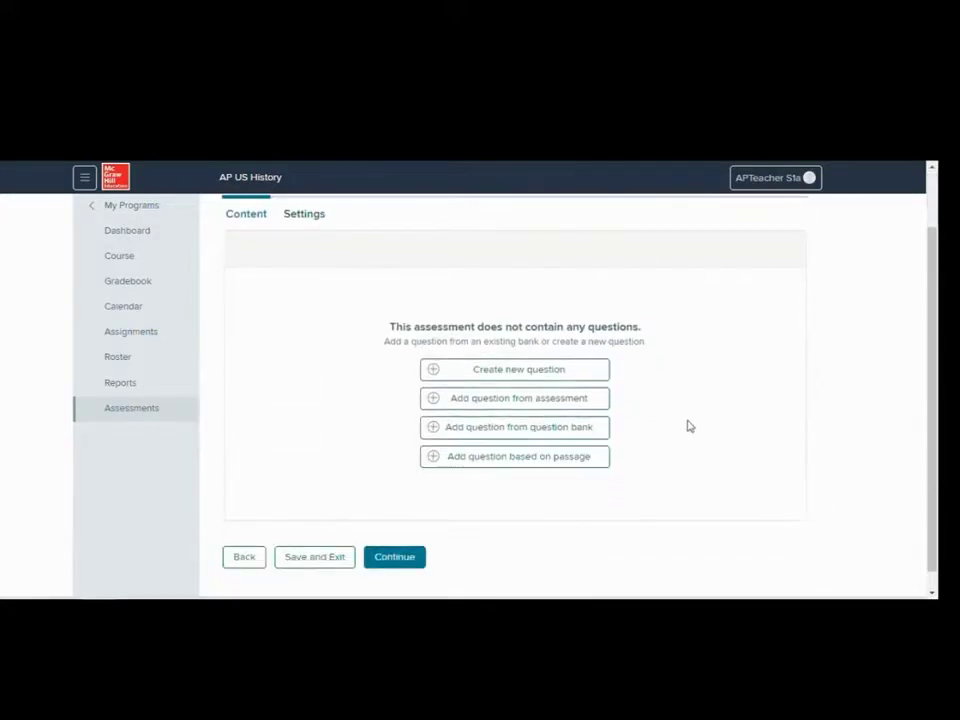
- Add questions from a question bank, choosing the "Davidson 9e Chapter 11 AP Assessment" instructor bank as the source
click(549, 430)
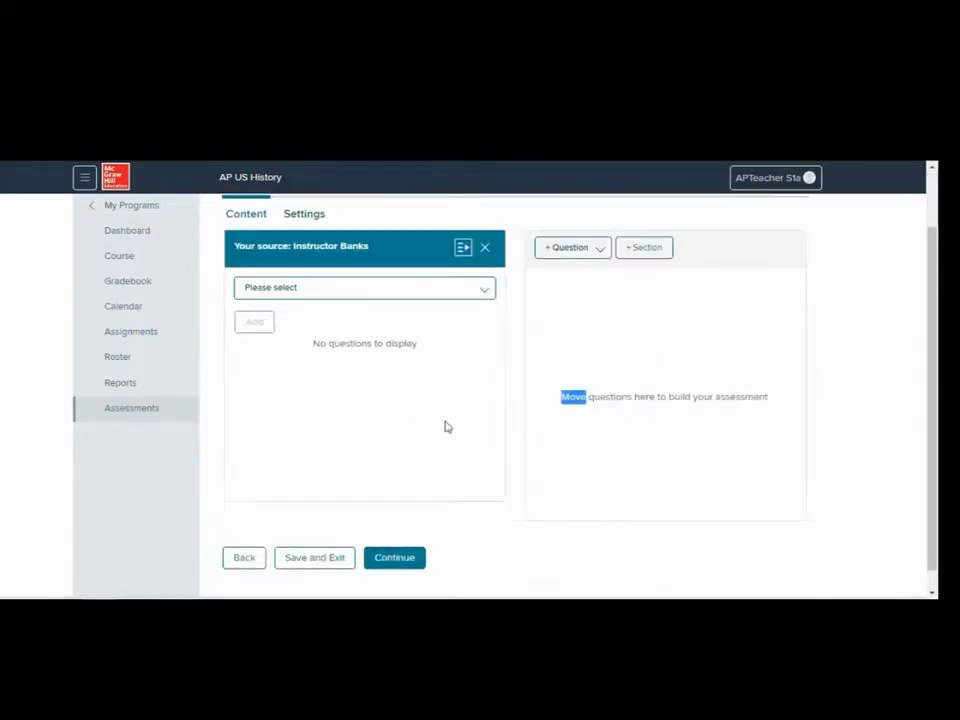
click(483, 289)
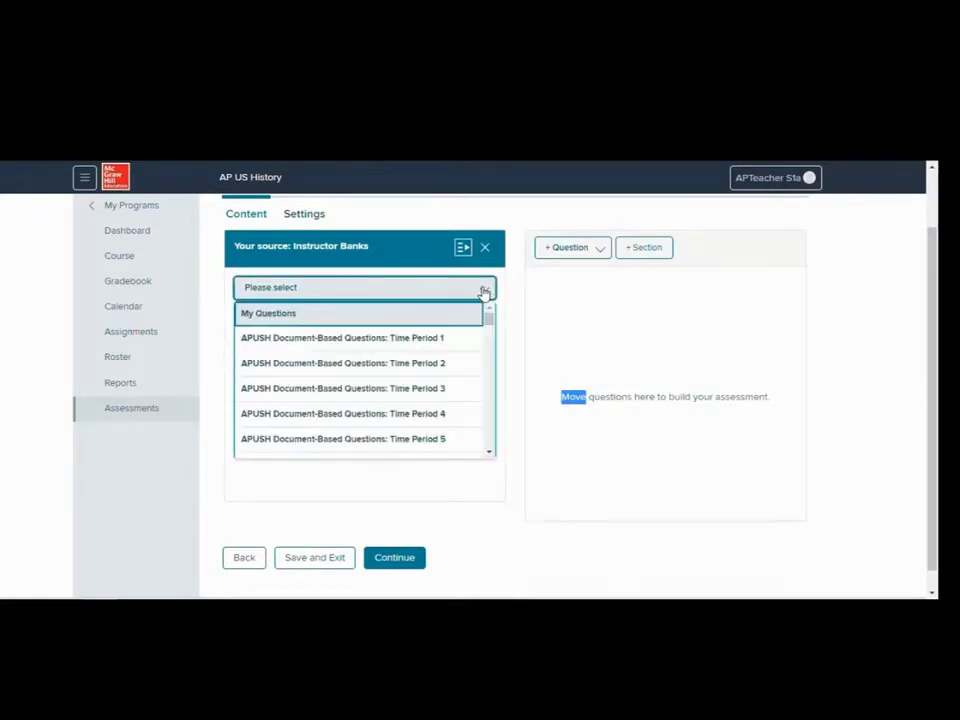
scroll(410, 352, down, 4)
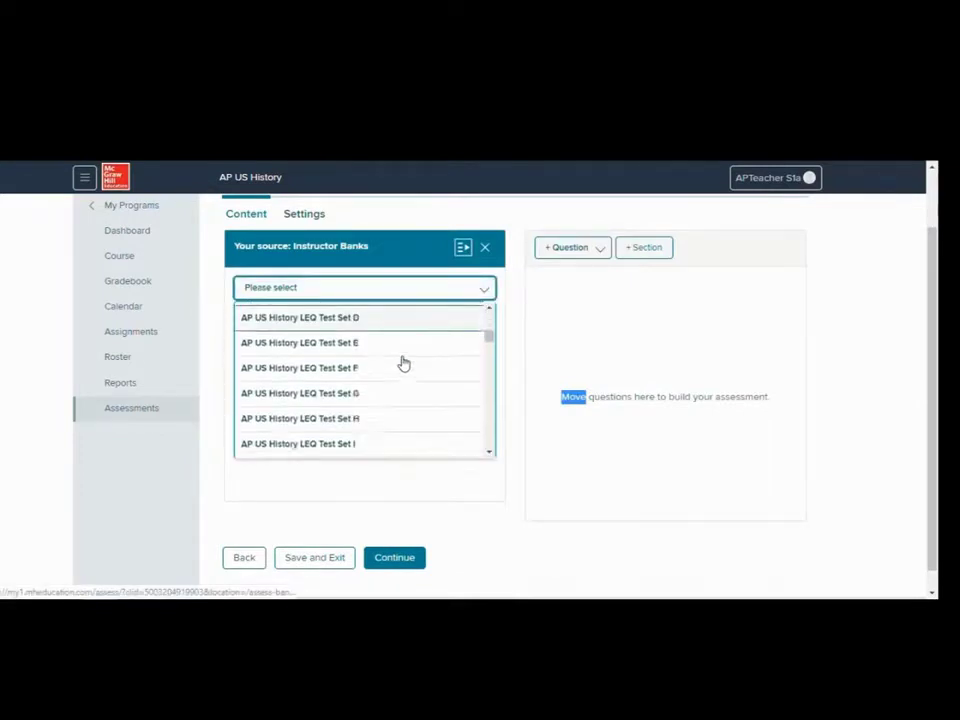
scroll(403, 363, down, 8)
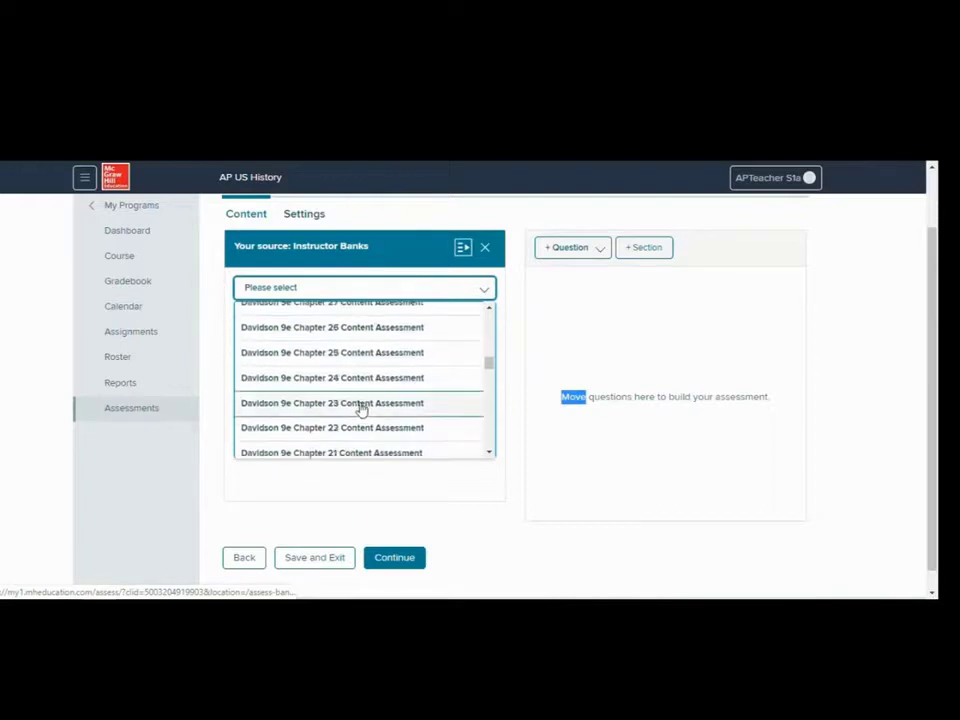
scroll(361, 408, down, 8)
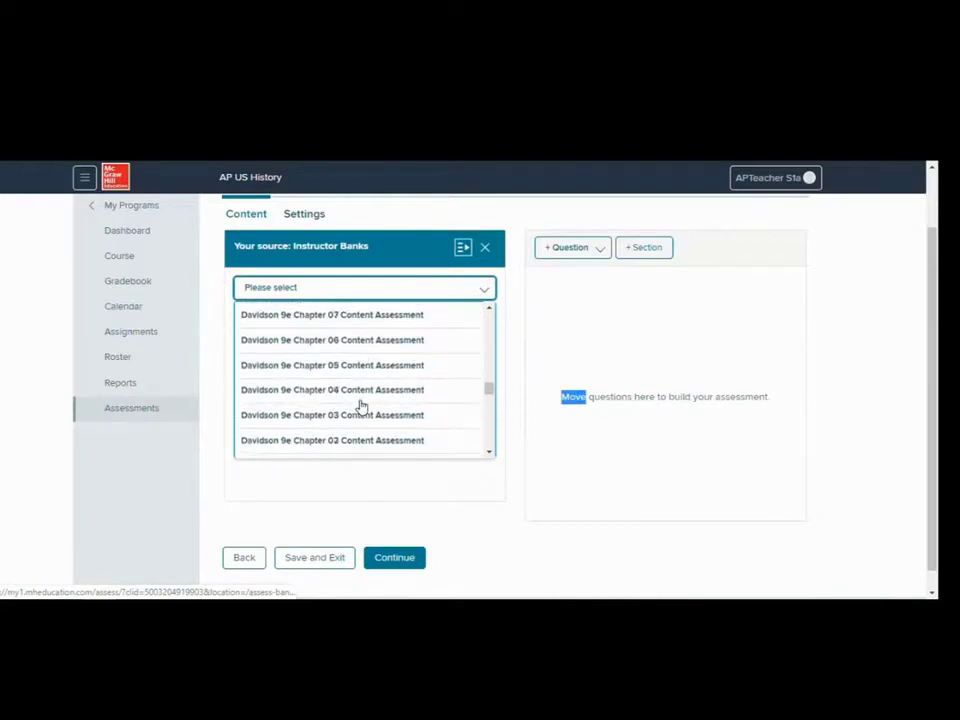
scroll(361, 405, down, 3)
scroll(361, 407, down, 3)
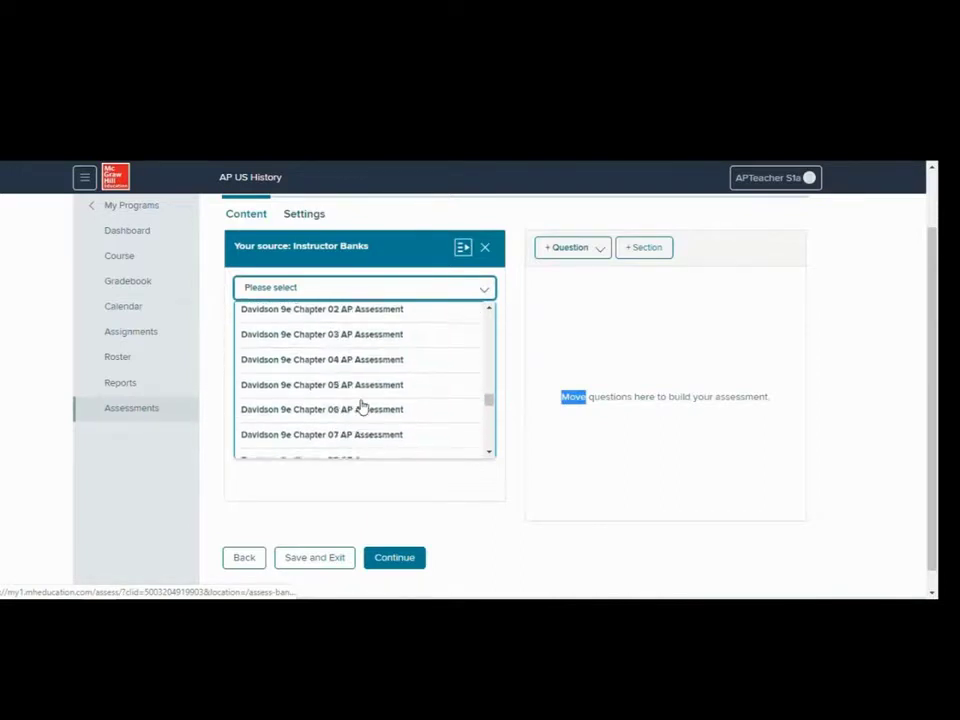
scroll(381, 416, down, 3)
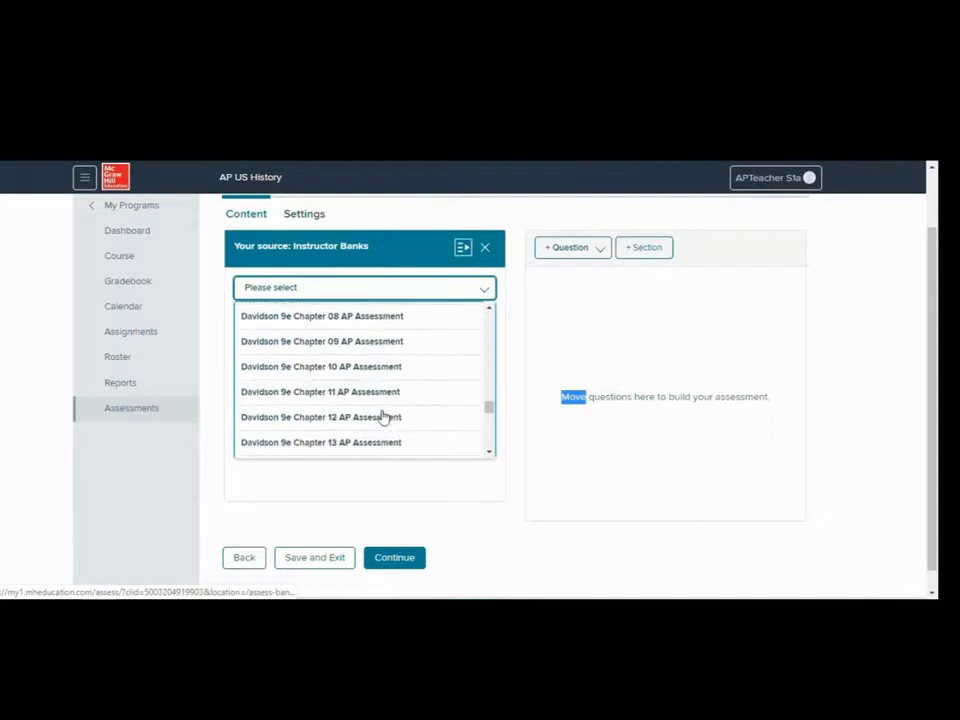
click(357, 393)
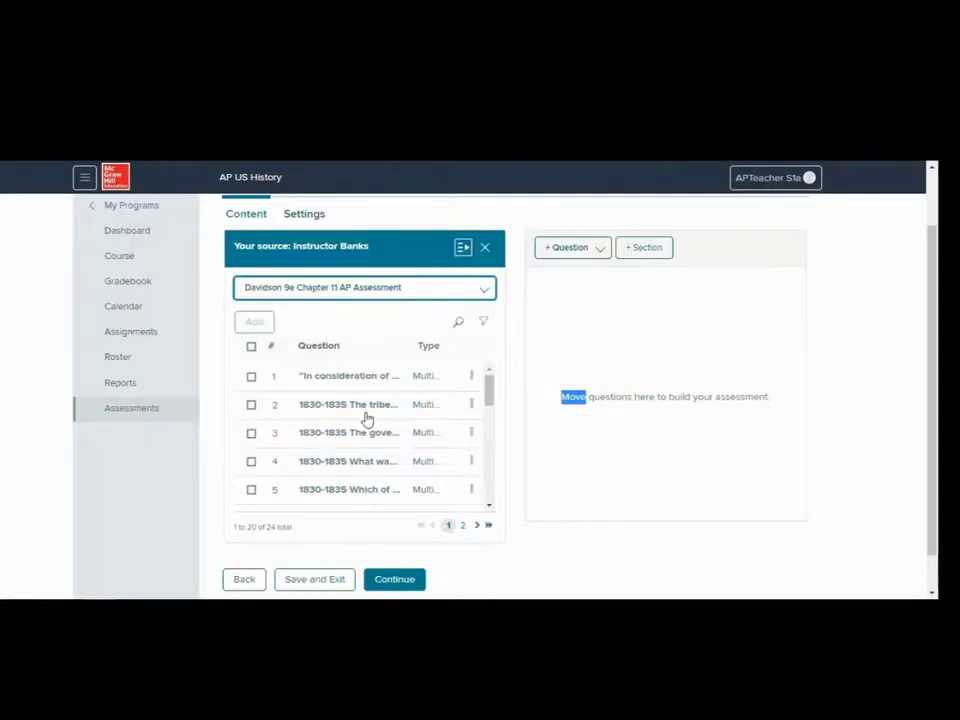
- Add the Andrew Jackson multiple-choice questions 13, 14 and 15 from the bank to the assessment
scroll(388, 420, down, 3)
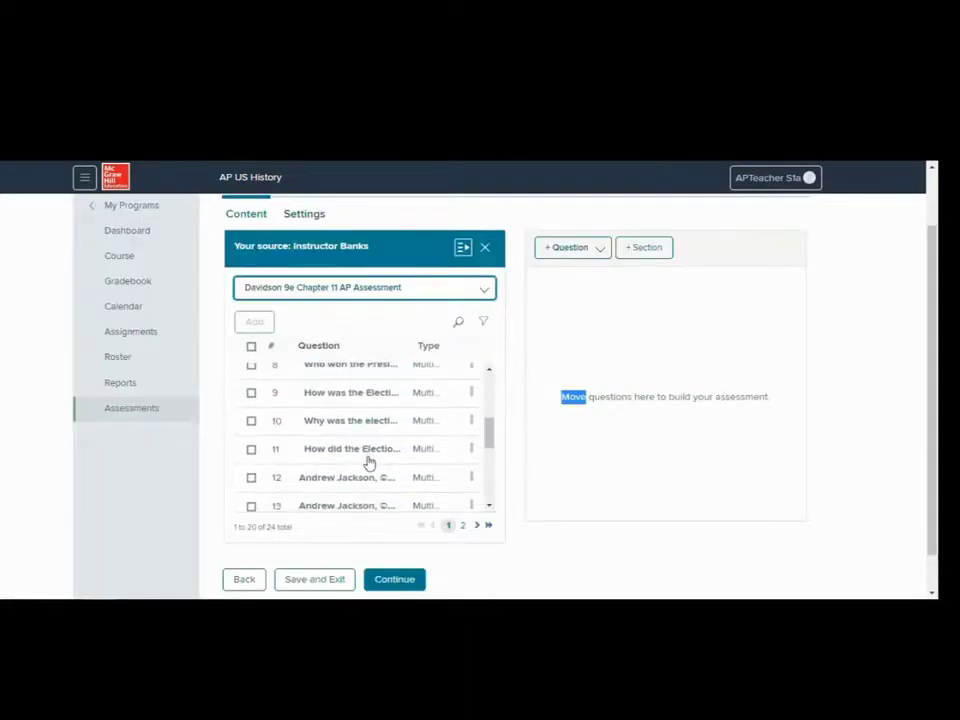
scroll(368, 465, down, 1)
click(255, 441)
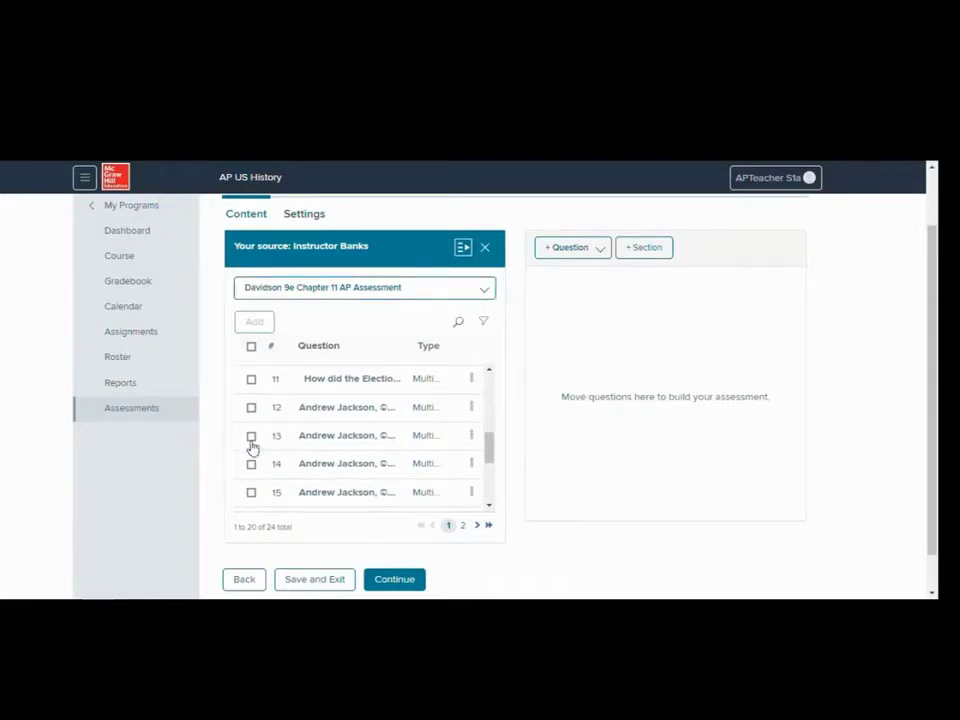
click(253, 439)
click(251, 465)
click(249, 493)
click(255, 321)
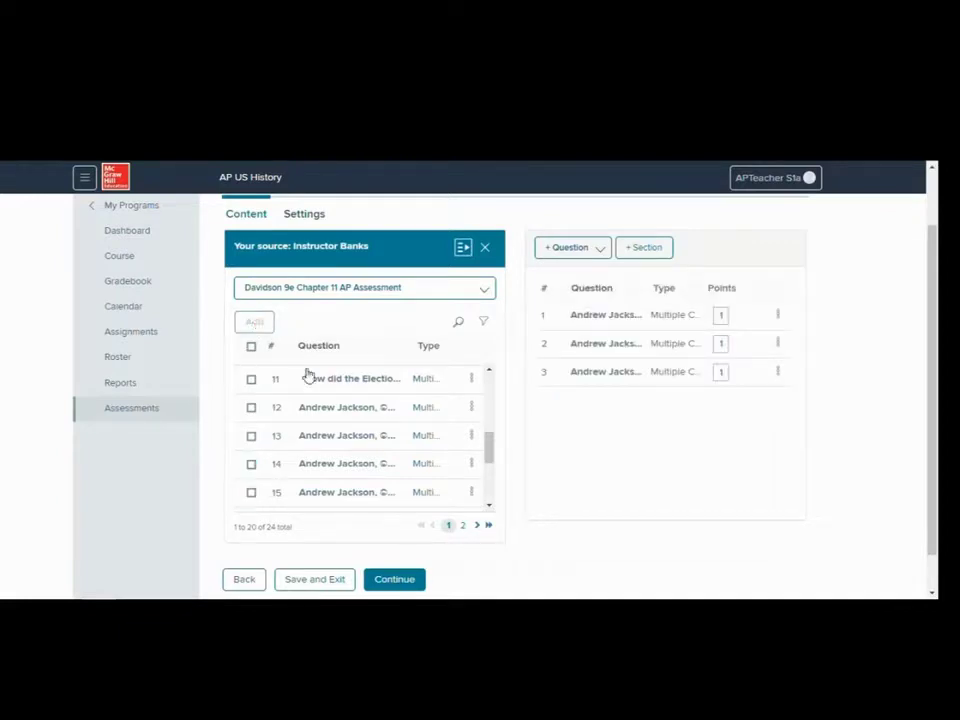
- Preview essay question 21 on the bank's second page, close the preview, and add that question to the assessment
click(463, 525)
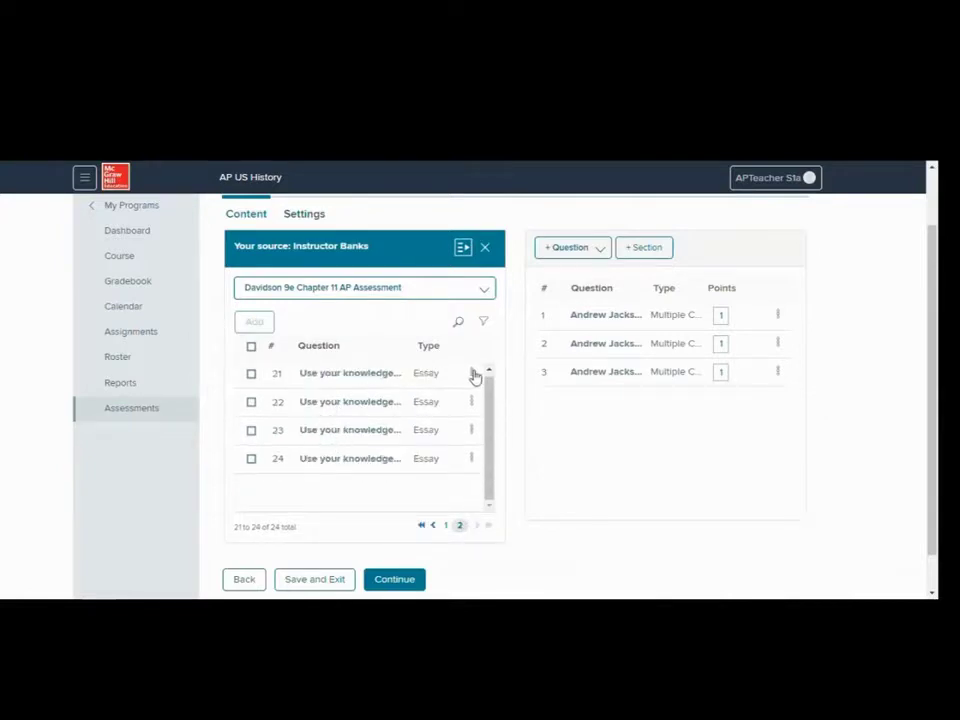
click(474, 376)
click(428, 400)
click(474, 376)
click(432, 399)
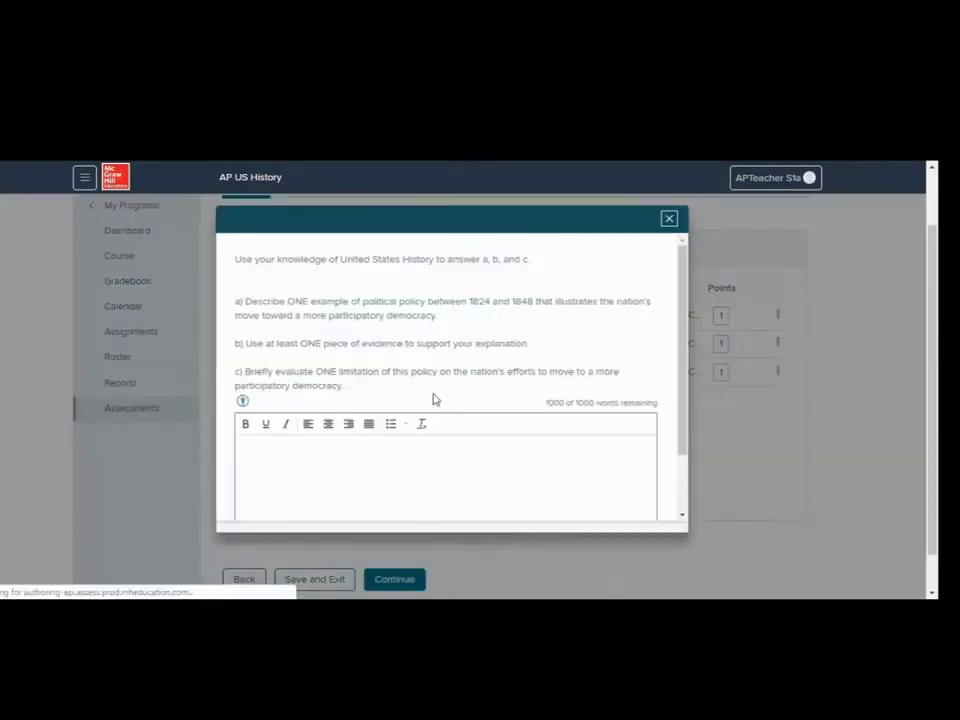
scroll(401, 349, down, 1)
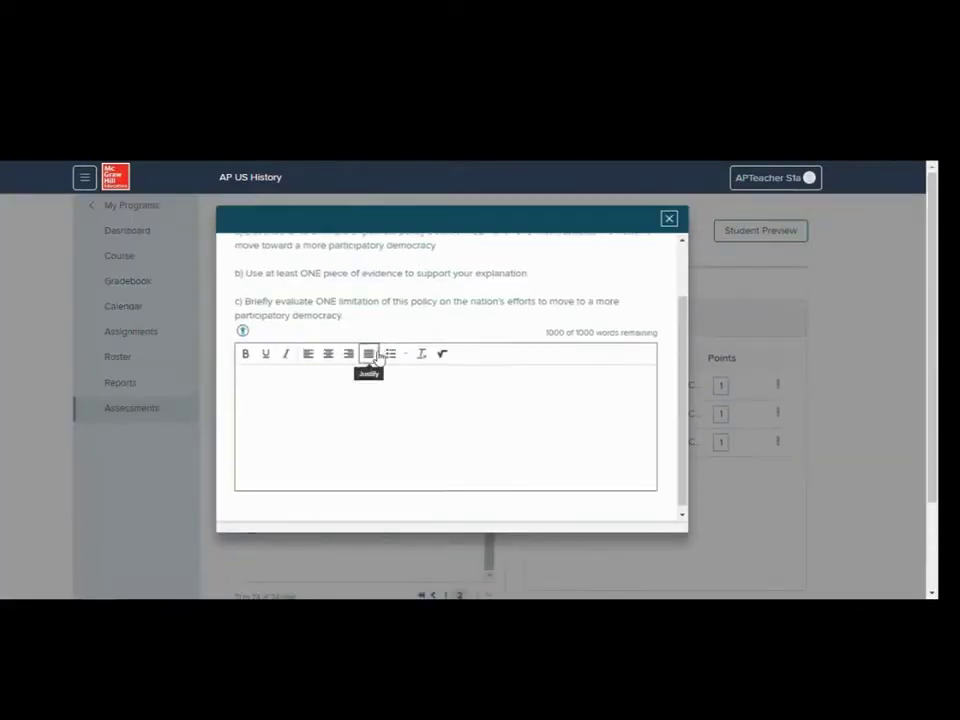
scroll(369, 354, up, 1)
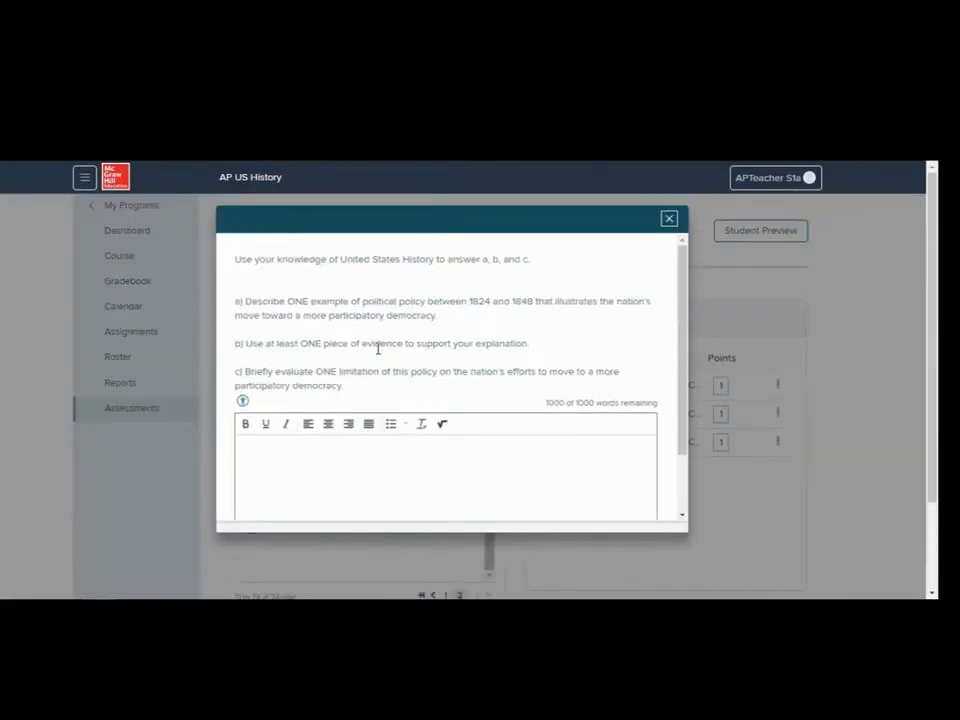
click(669, 219)
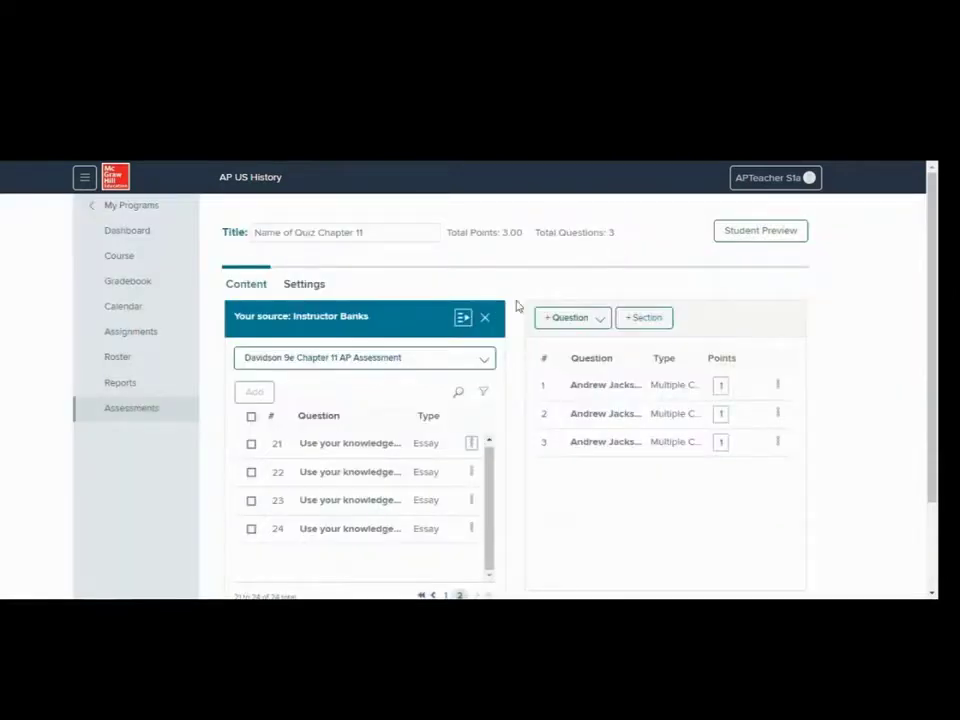
click(251, 443)
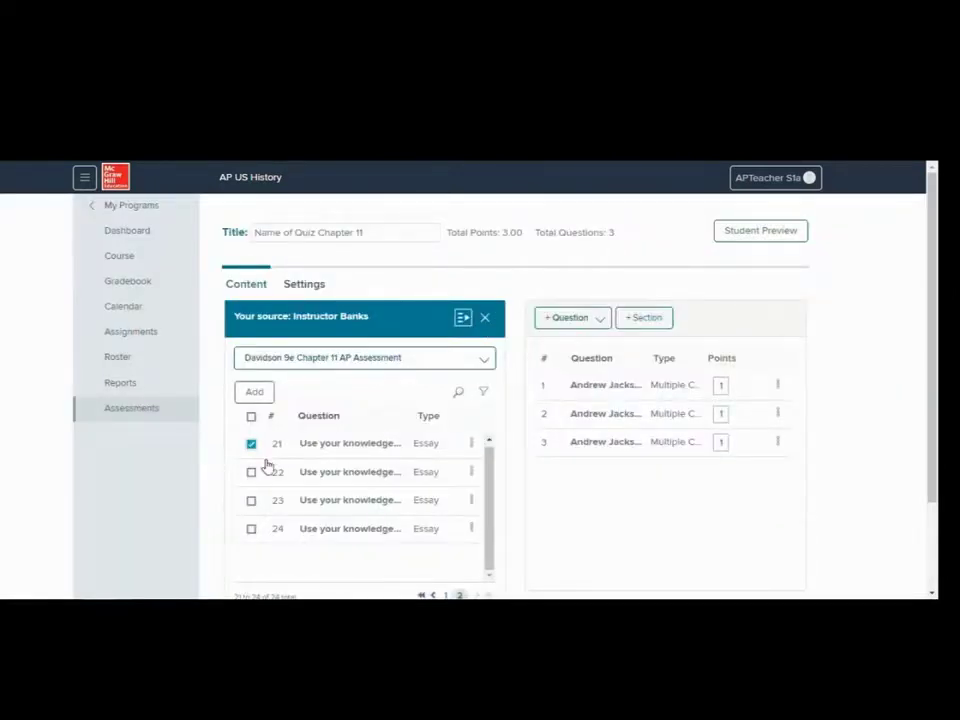
click(254, 393)
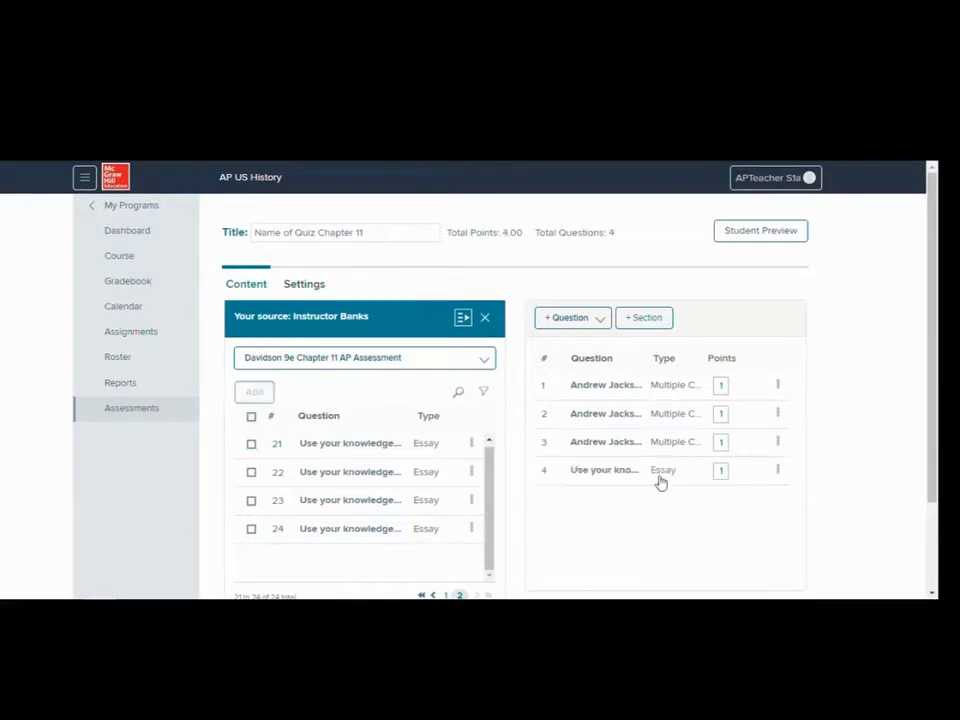
- Save and exit the Chapter 11 quiz, and open the My Assessments folder
scroll(559, 388, down, 2)
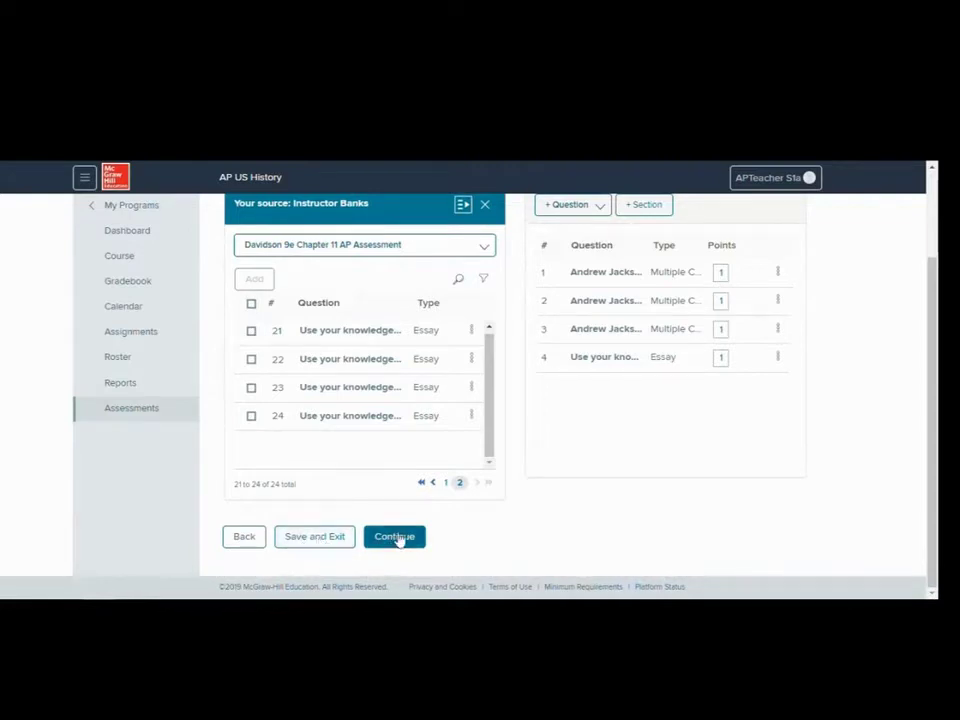
click(309, 538)
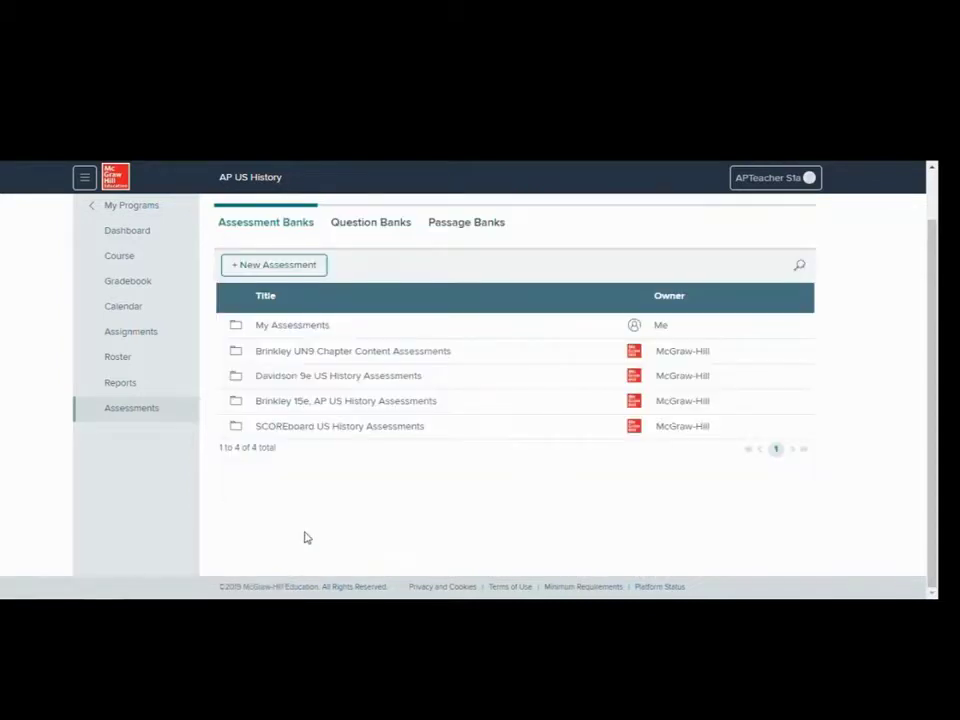
click(300, 328)
scroll(424, 478, up, 1)
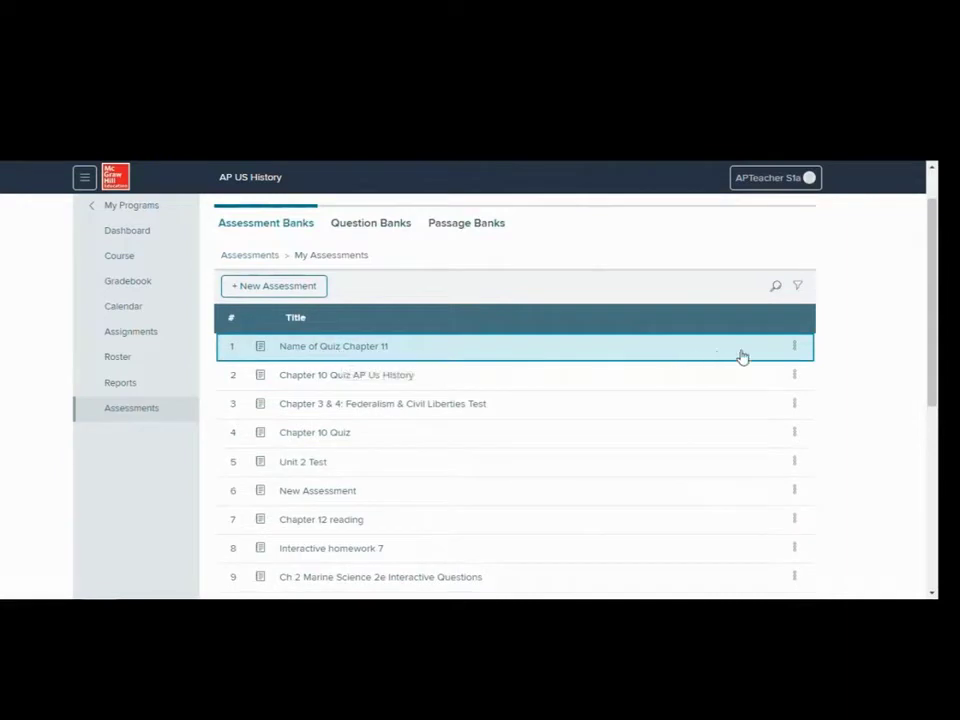
- Review the print formatting and answer key options for "Name of Quiz Chapter 11", and close them without generating a PDF
click(794, 346)
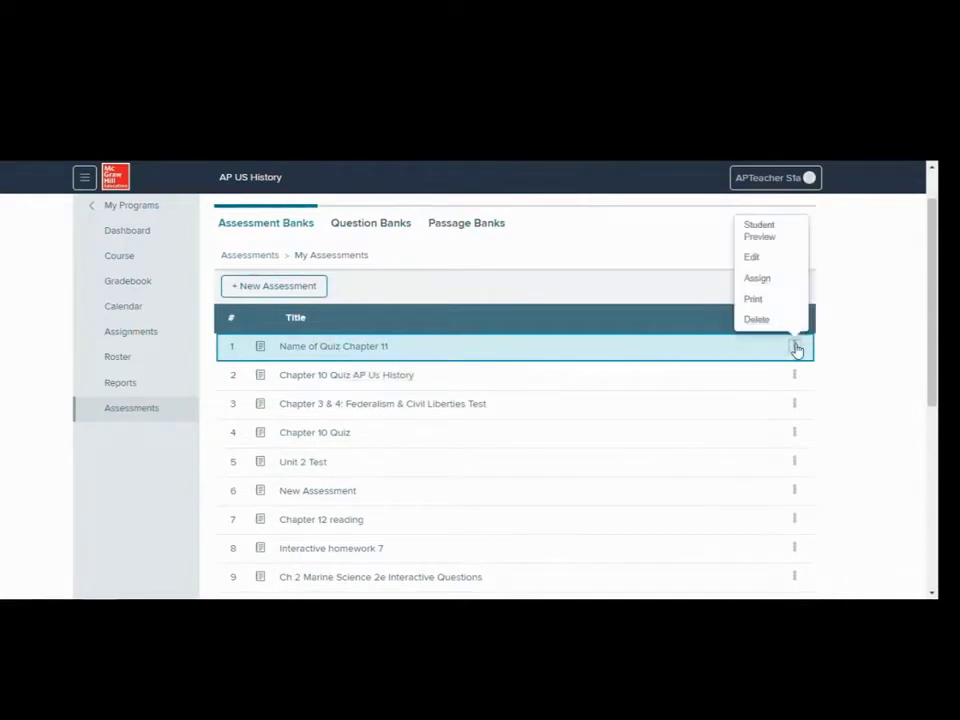
click(755, 300)
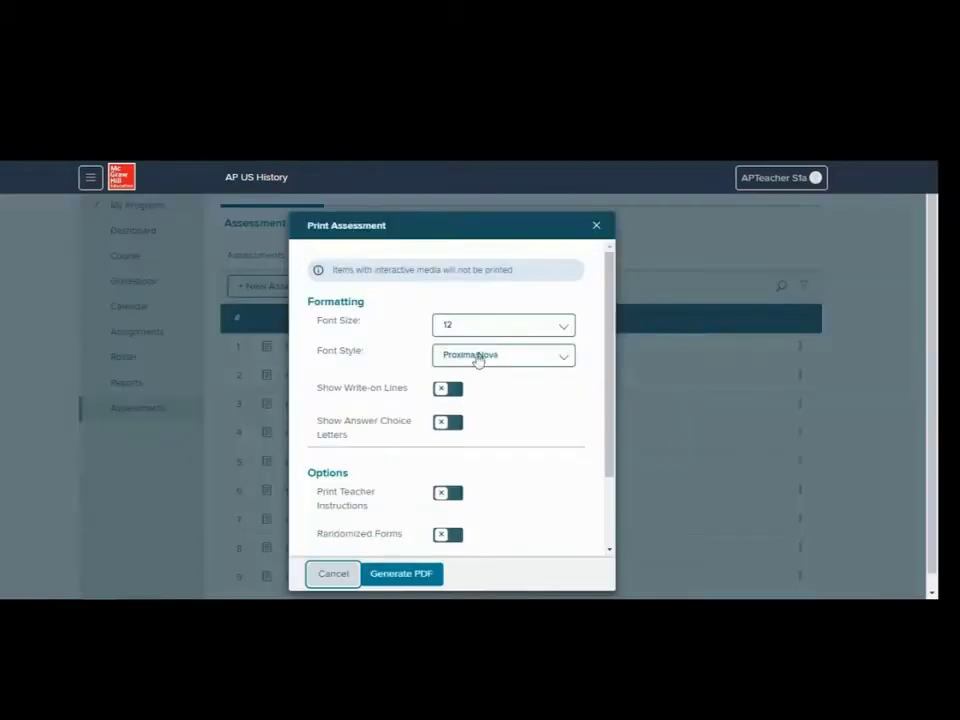
scroll(536, 484, down, 2)
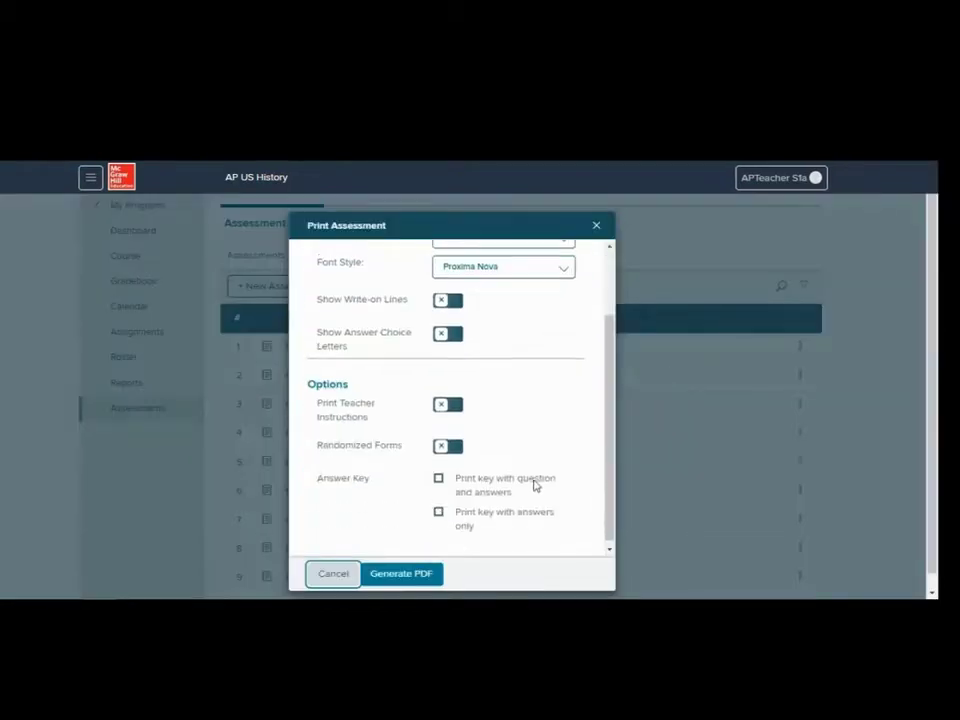
click(596, 226)
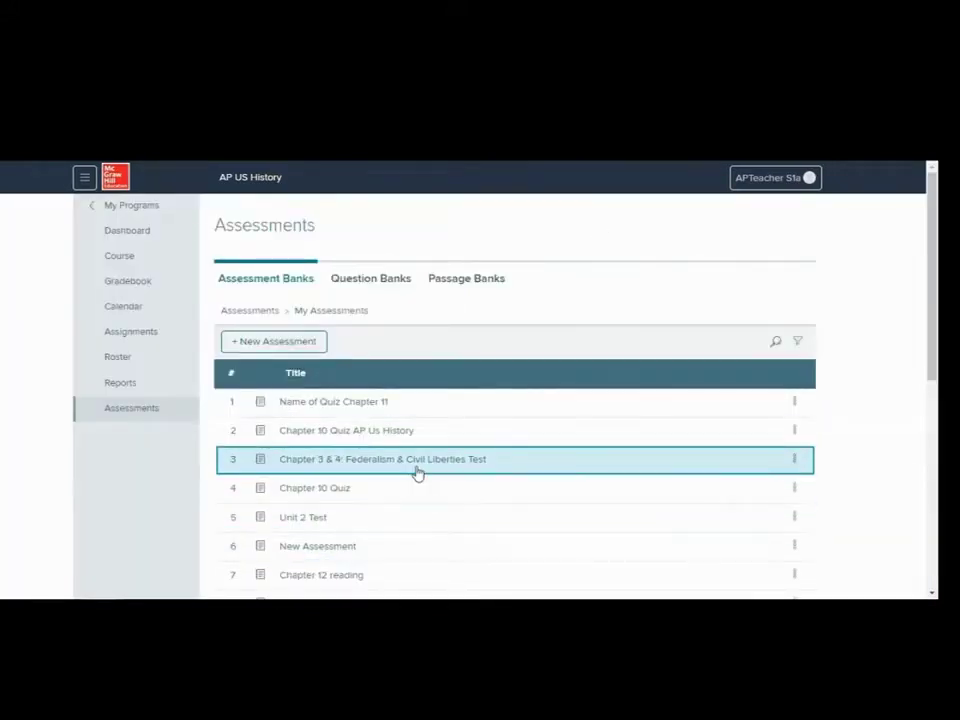
- Check the account options on the course dashboard for Help and Logout, and close them
click(296, 282)
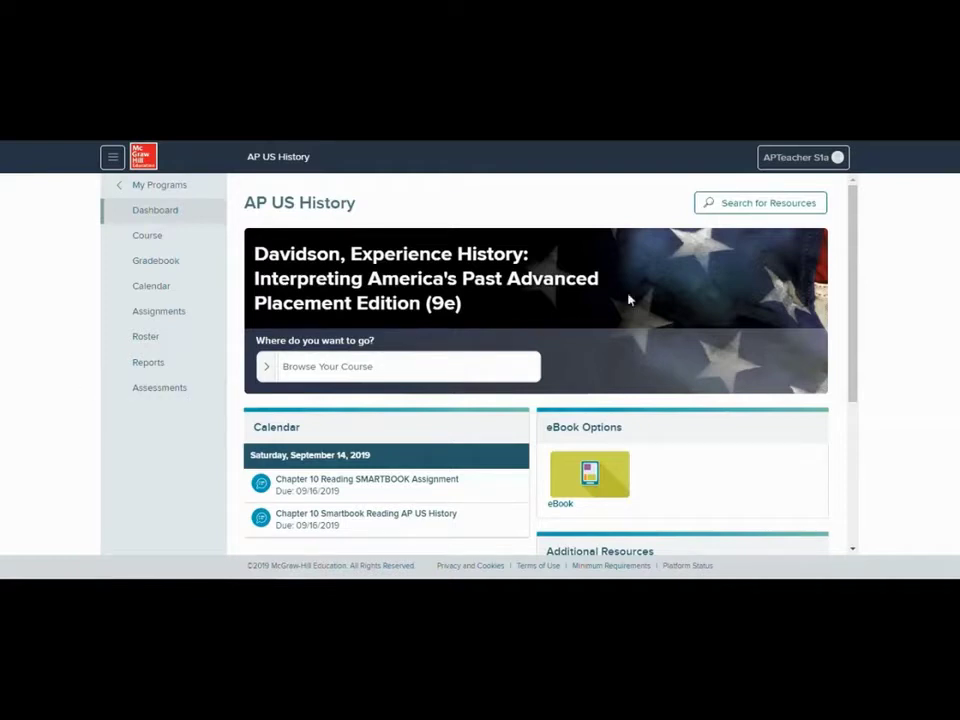
click(796, 160)
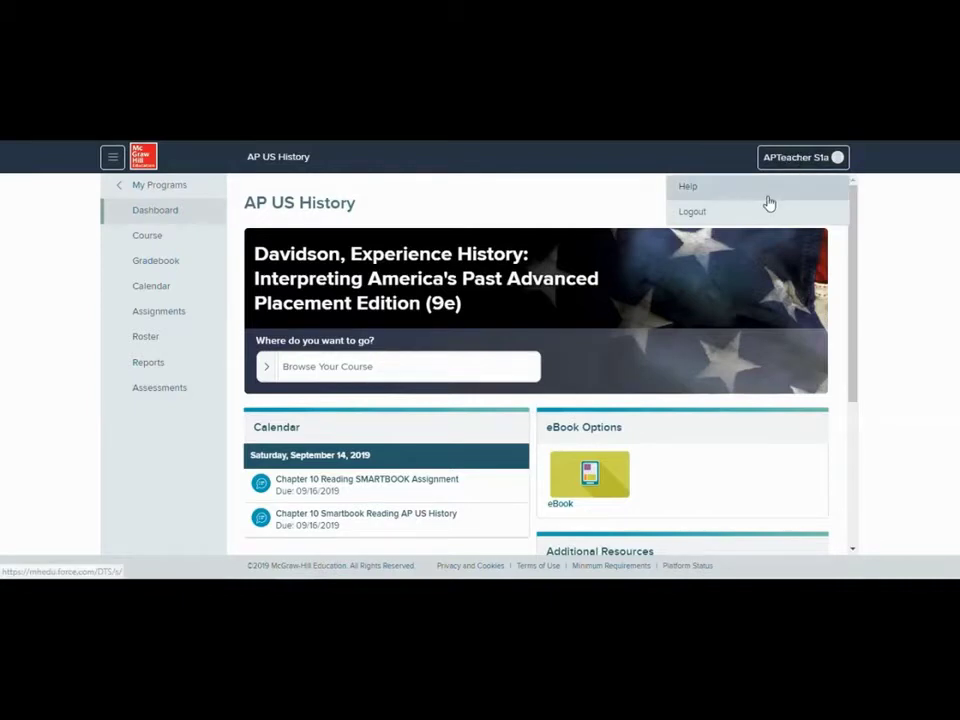
click(653, 285)
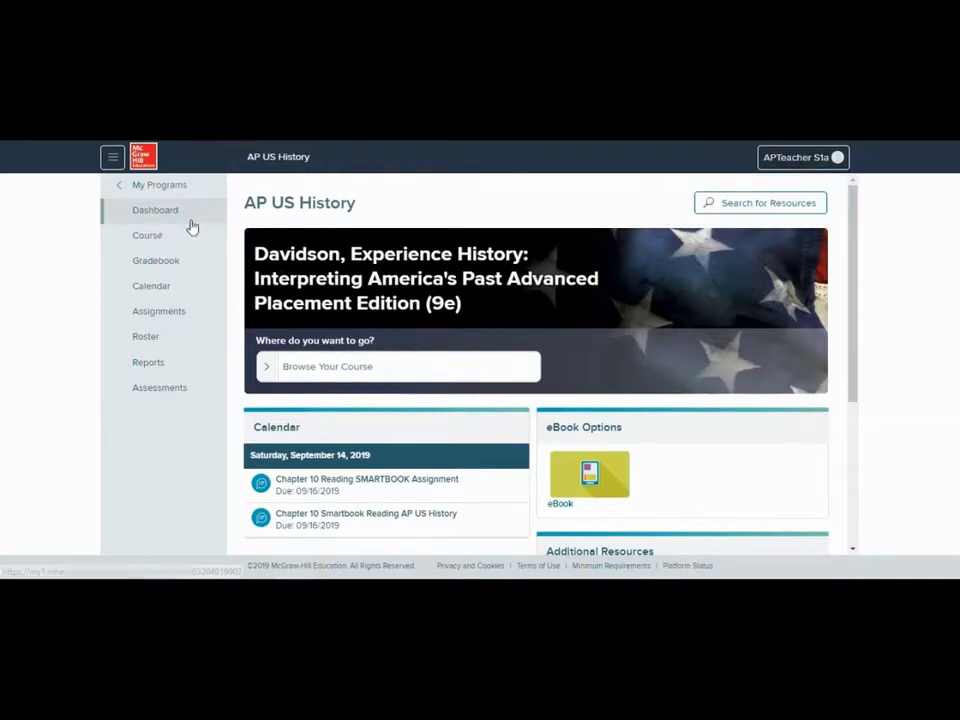
- Go to the course's Assignments and look at the actions available for "Chapter 10 Smartbook Reading AP US History"
click(170, 313)
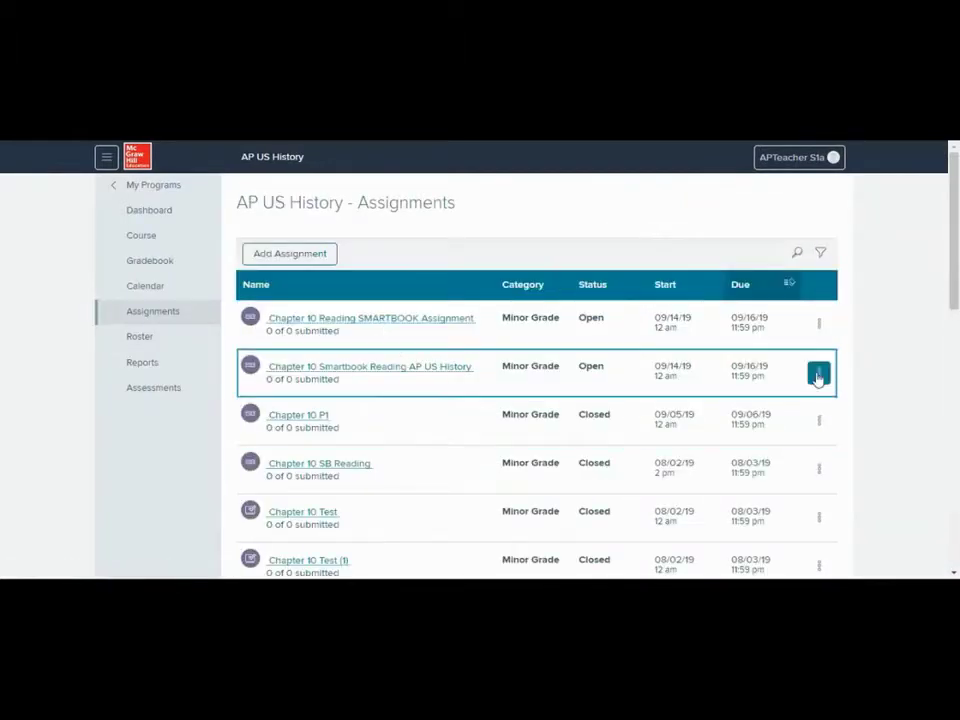
click(819, 374)
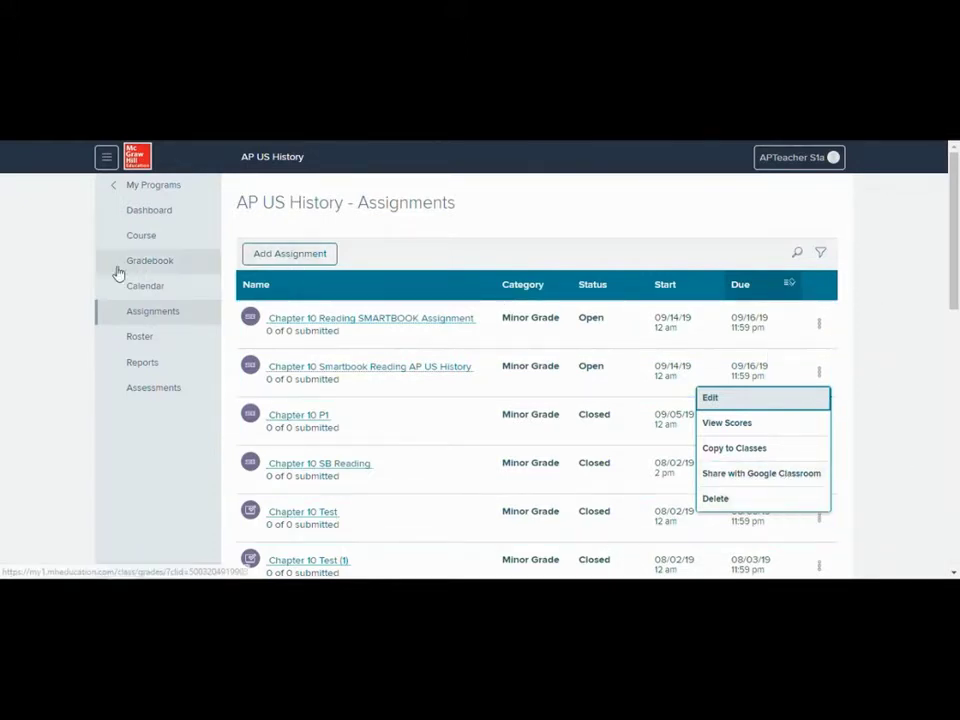
click(150, 188)
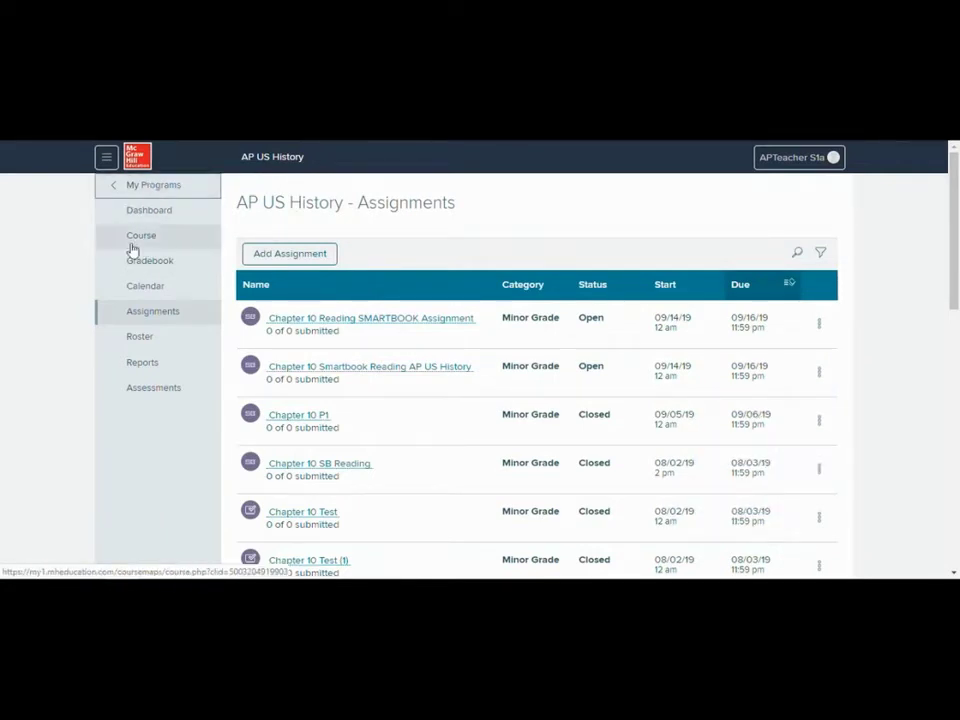
- Return to My Programs, look through the listed classes, and start creating a new class
click(153, 188)
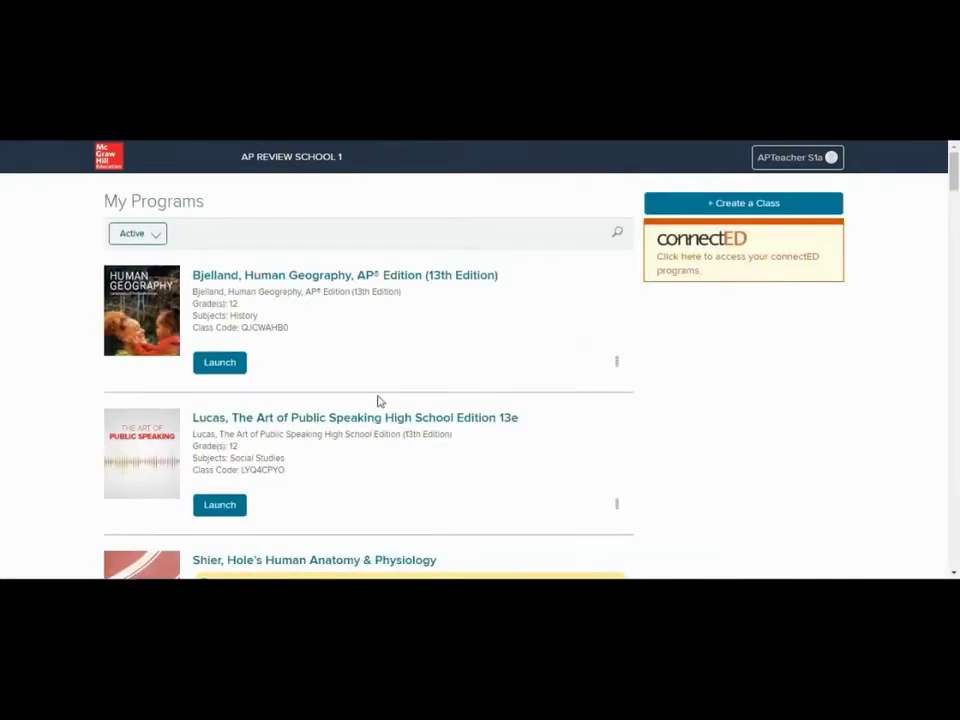
scroll(377, 401, down, 6)
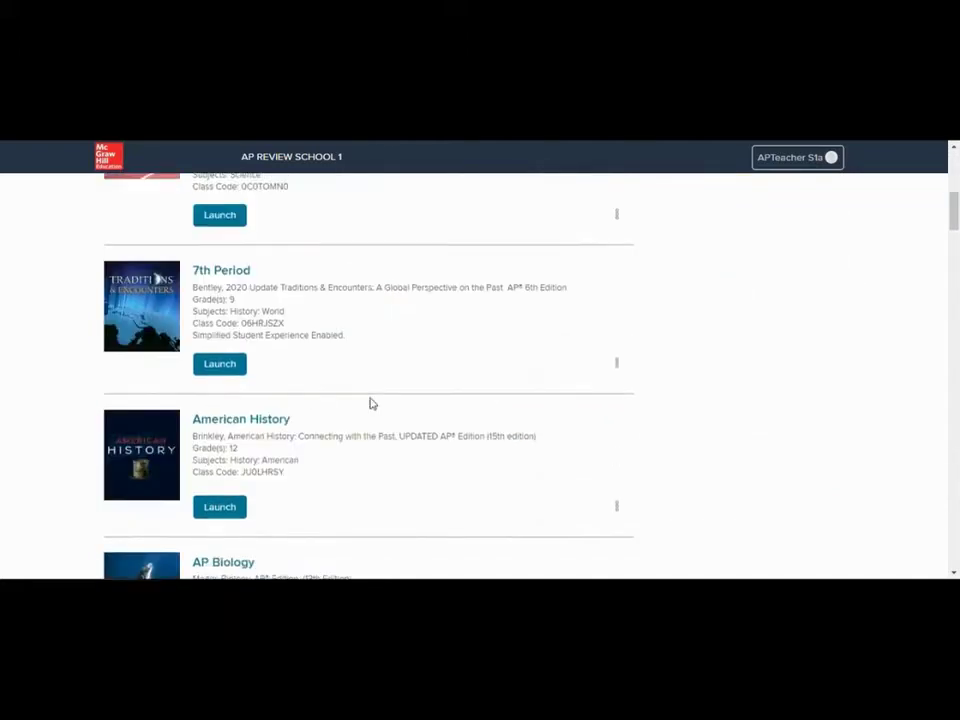
scroll(372, 400, up, 10)
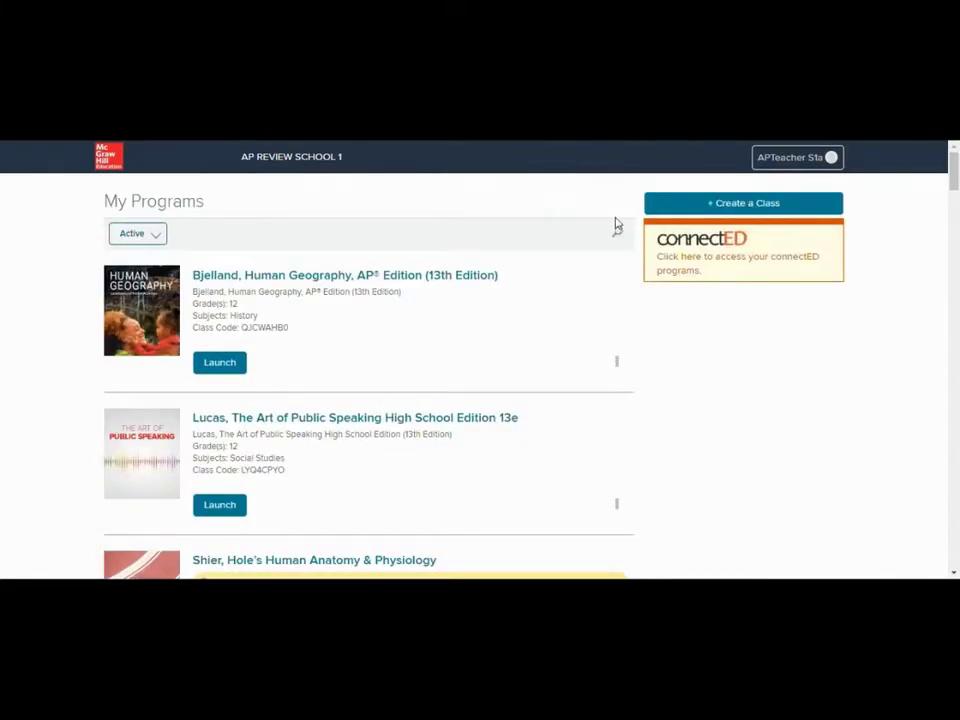
click(733, 205)
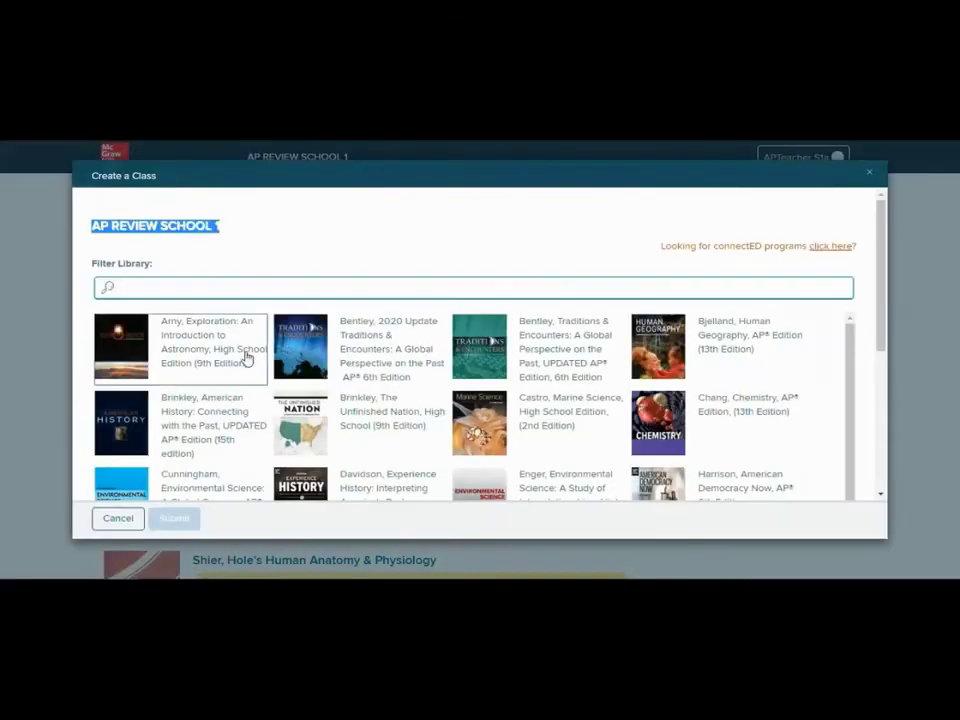
- Choose Davidson, Experience History (9e) for the new class, review the class details form, and close it without creating the class
scroll(307, 360, down, 5)
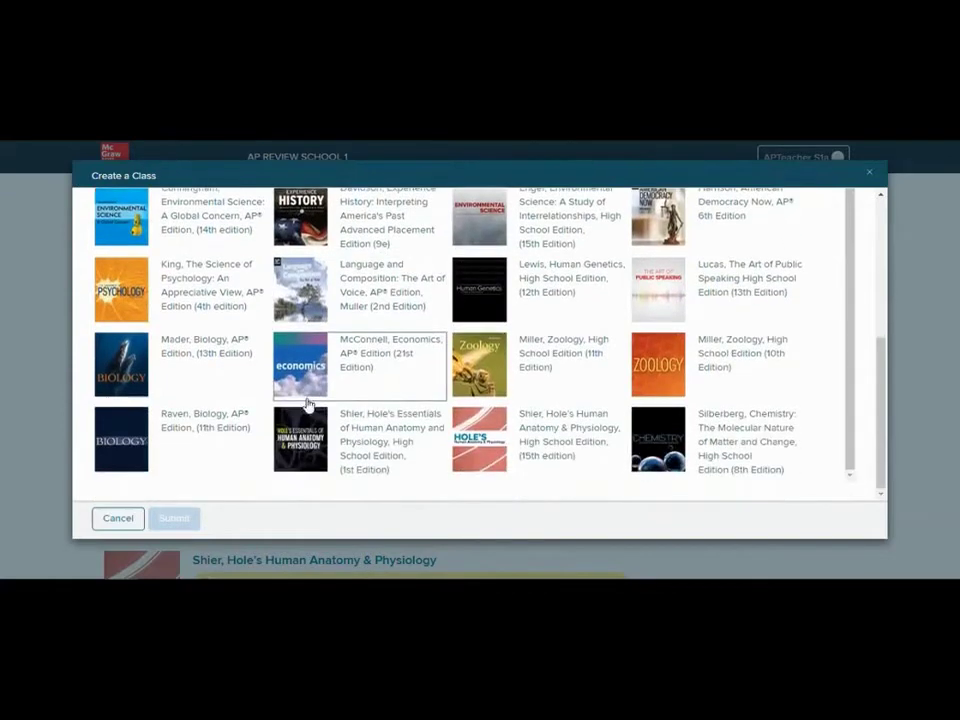
scroll(300, 410, up, 3)
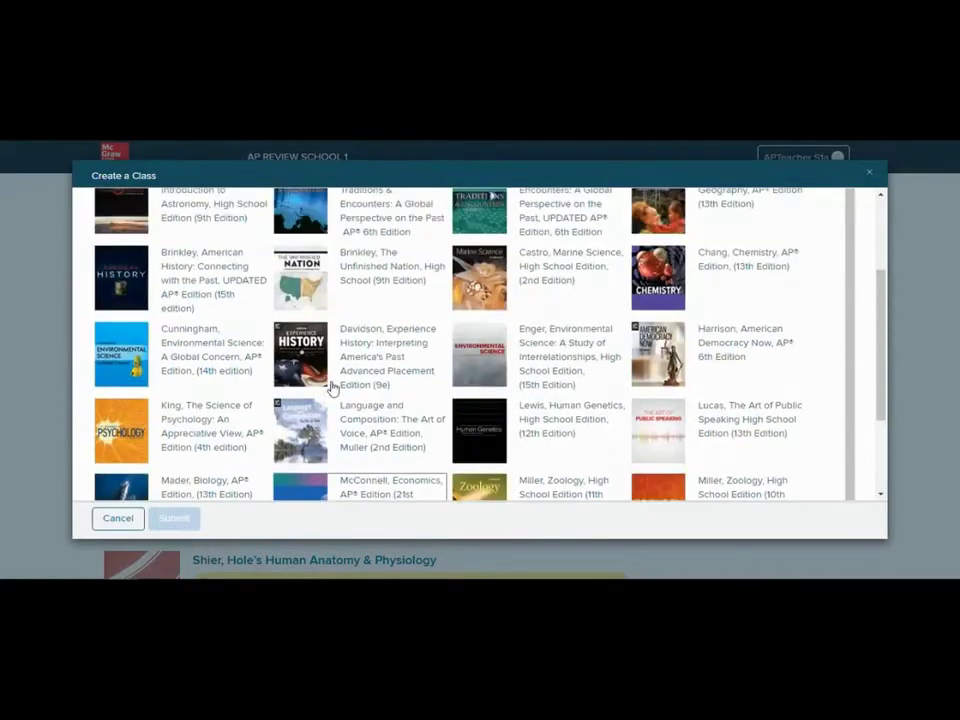
click(370, 355)
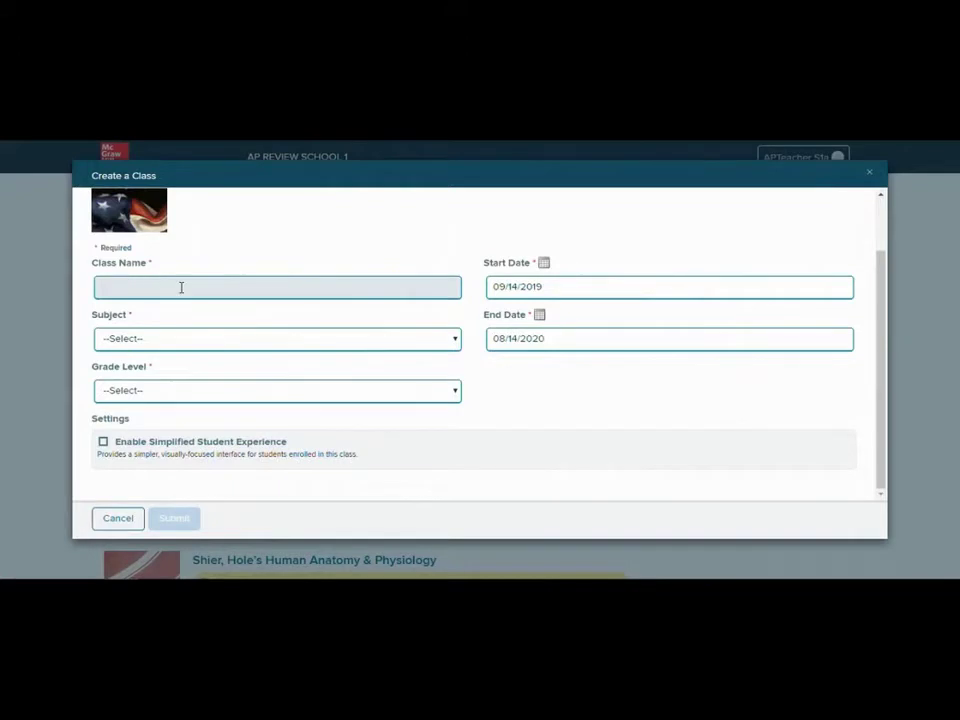
click(867, 177)
- Find the AP US History class that uses Davidson, Experience History in the program list and highlight its class code
scroll(96, 339, down, 5)
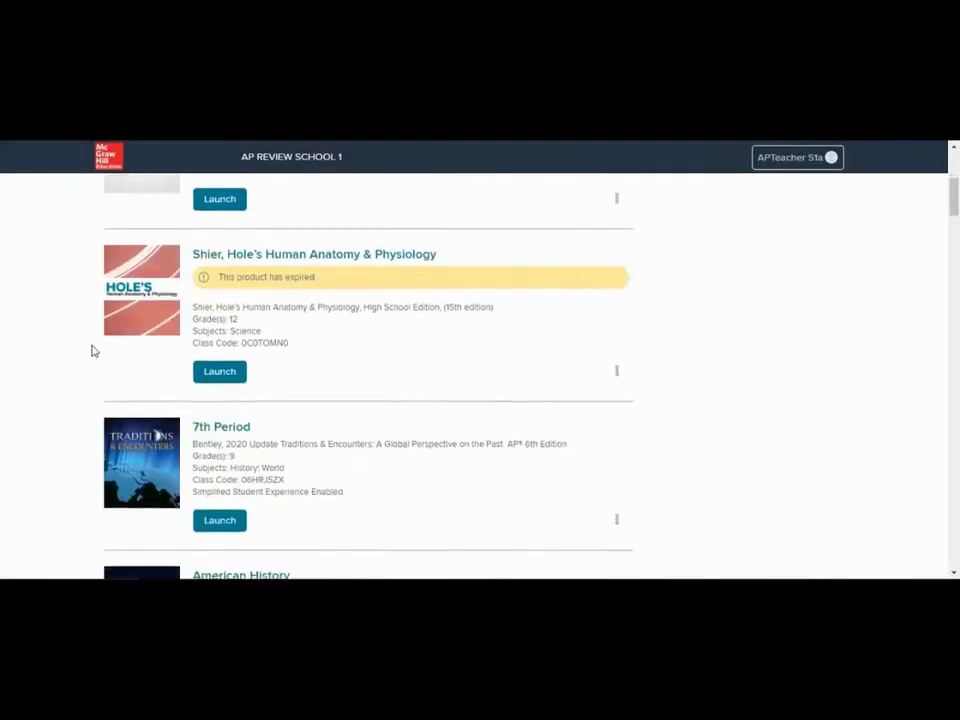
scroll(91, 350, down, 10)
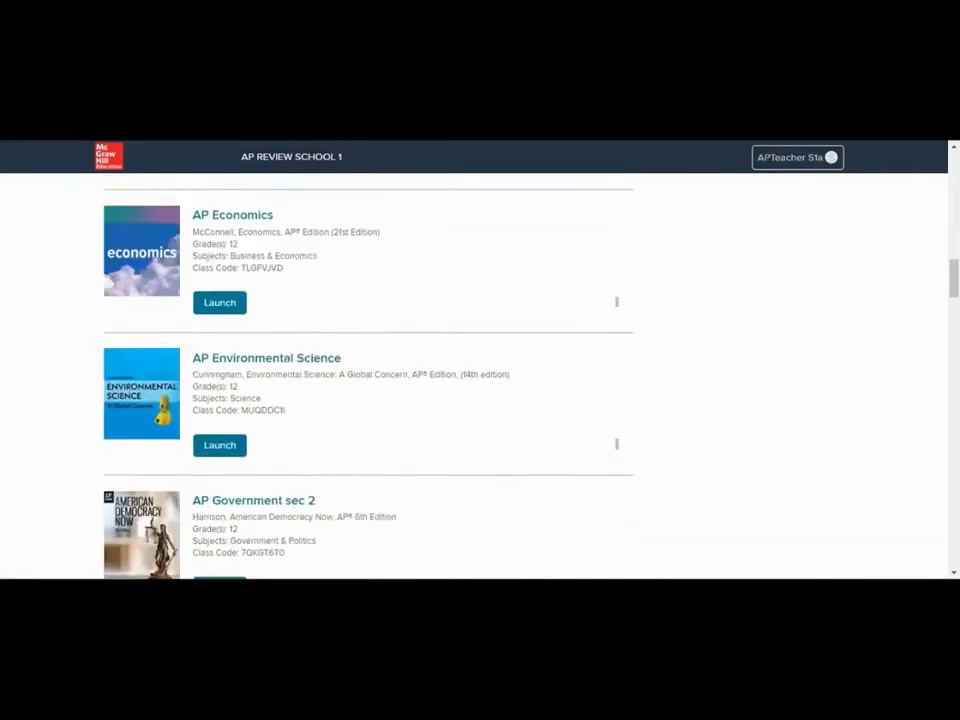
scroll(368, 380, down, 6)
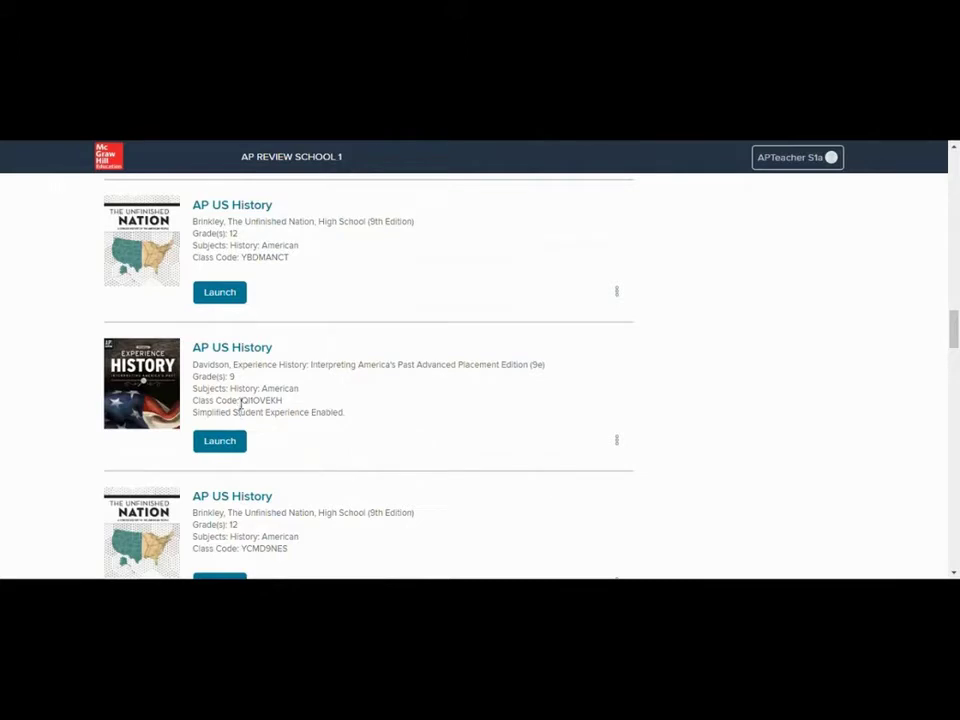
double_click(242, 400)
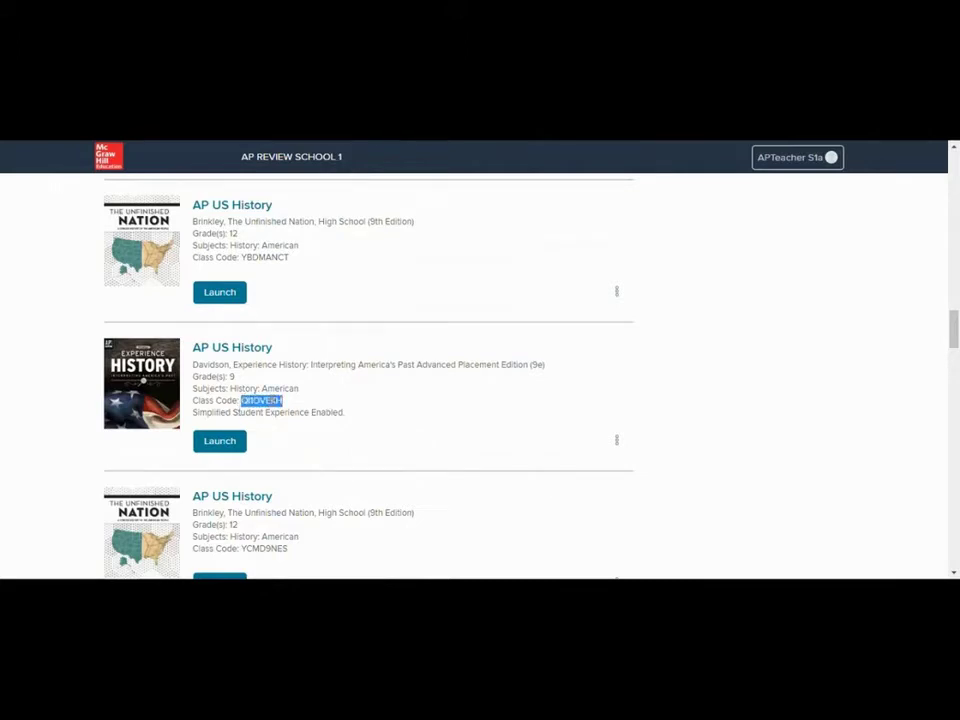